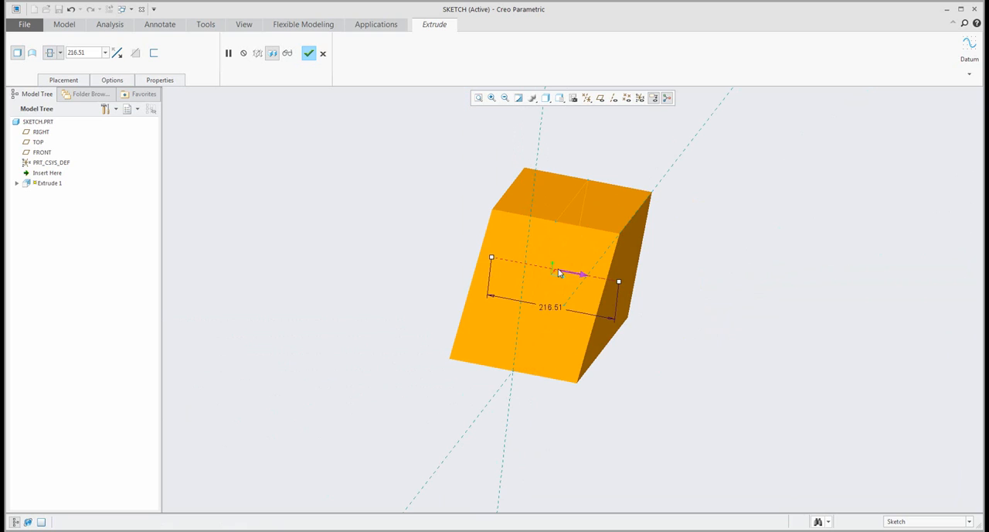
# - Complete the symmetric extrusion with a depth of 216.51 and expand the feature in the model tree
pyautogui.click(308, 53)
pyautogui.moveTo(497, 289)
pyautogui.mouseDown(button='middle')
pyautogui.moveTo(459, 278)
pyautogui.moveTo(466, 284)
pyautogui.mouseUp(button='middle')
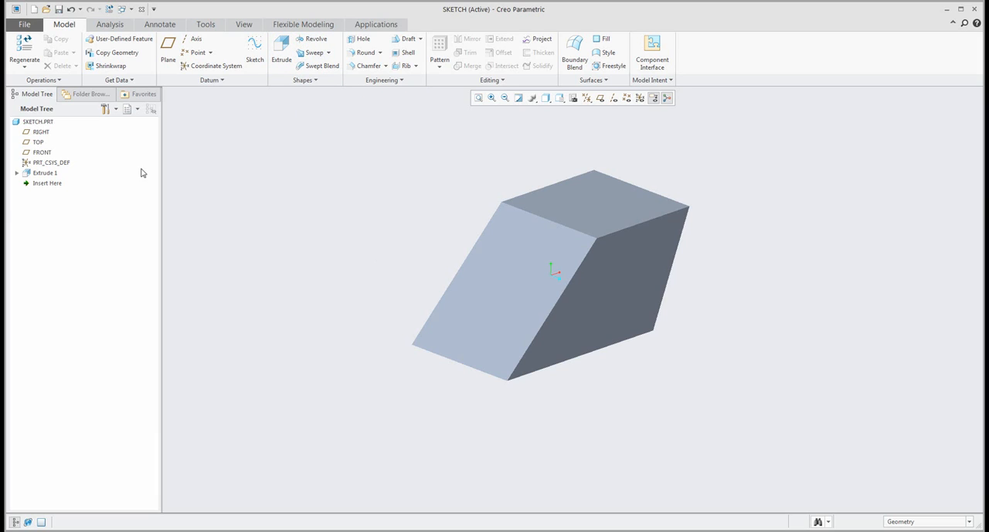
pyautogui.click(17, 173)
pyautogui.moveTo(368, 261)
pyautogui.mouseDown(button='middle')
pyautogui.moveTo(364, 248)
pyautogui.moveTo(373, 256)
pyautogui.mouseUp(button='middle')
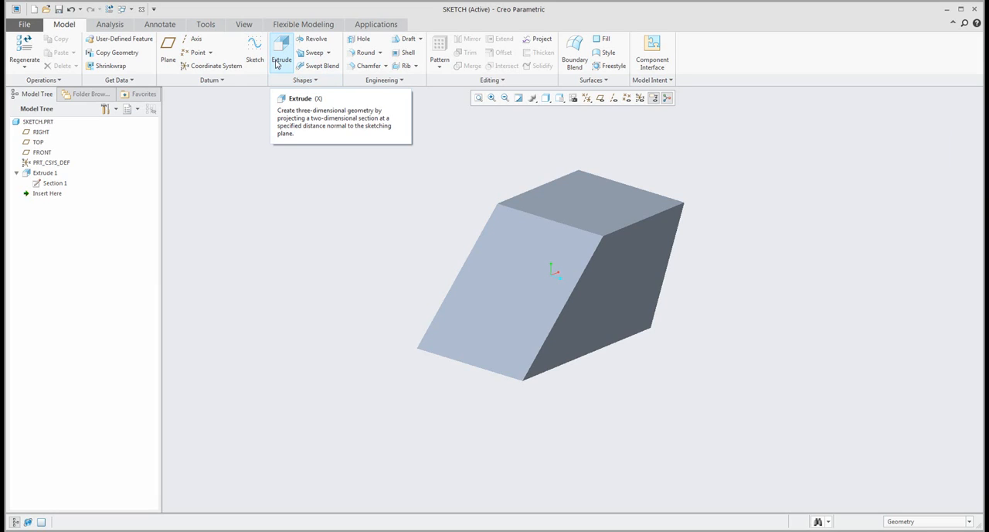
# - Start an Extrude sketch on the block's slanted face and set the display style to Shading With Edges
pyautogui.click(482, 269)
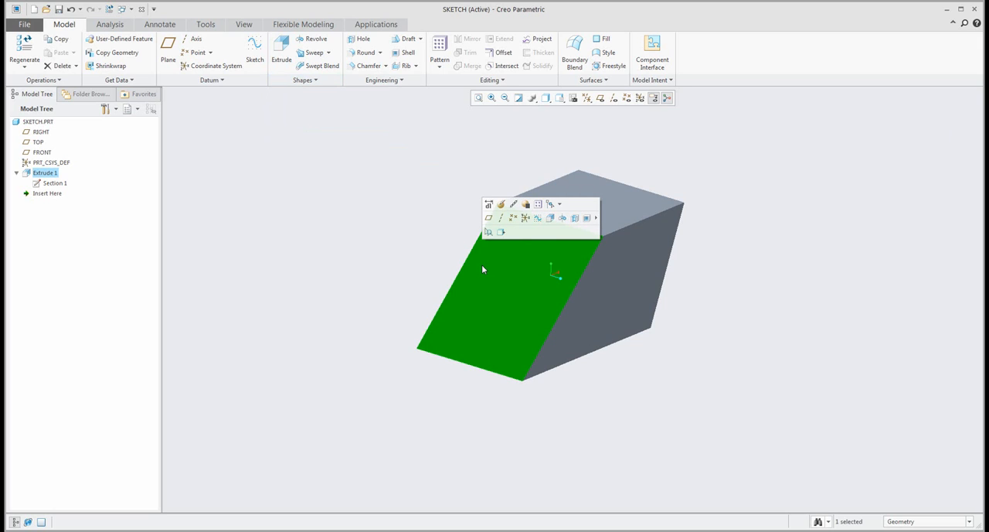
pyautogui.click(552, 220)
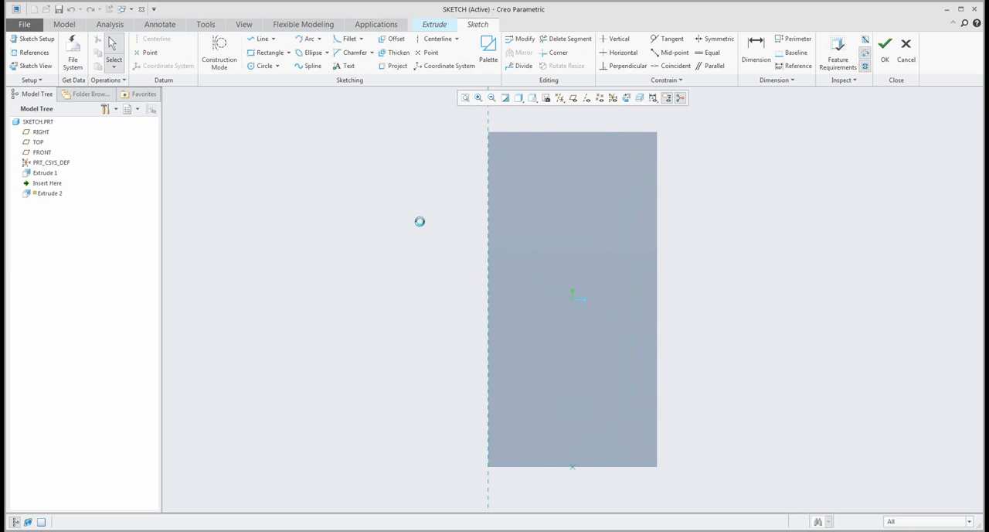
pyautogui.click(518, 97)
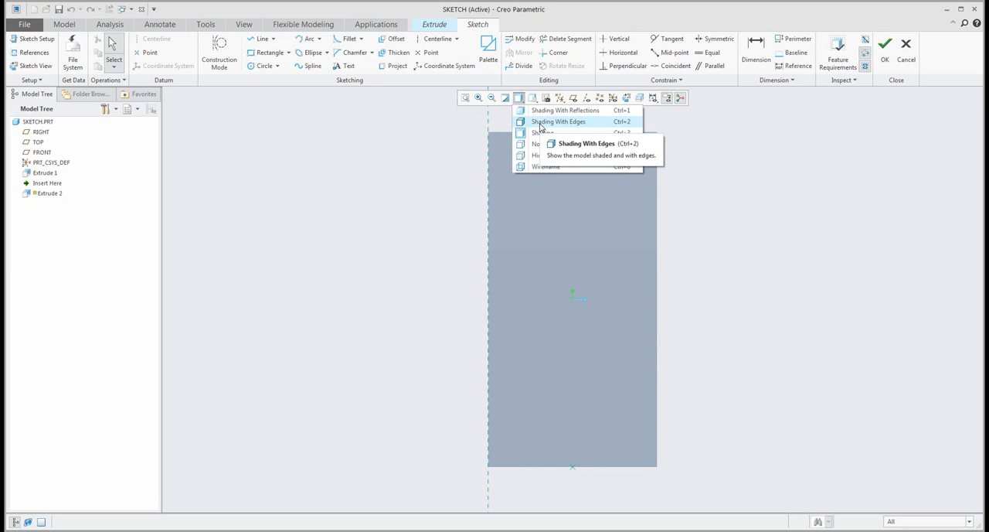
pyautogui.click(540, 122)
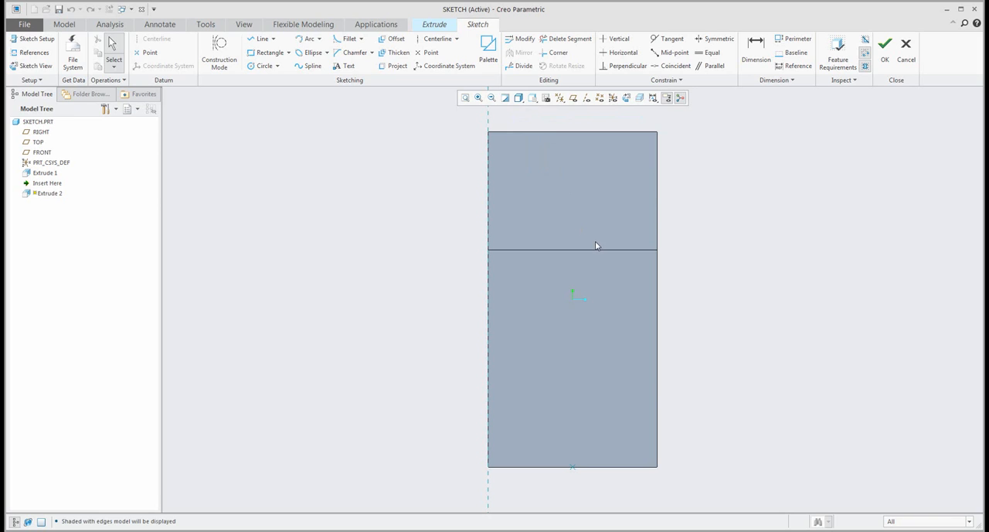
# - View the block in 3D from the open sketch and reorient the sketching plane parallel to the screen for comparison
pyautogui.moveTo(596, 245)
pyautogui.mouseDown(button='middle')
pyautogui.moveTo(570, 200)
pyautogui.moveTo(550, 224)
pyautogui.mouseUp(button='middle')
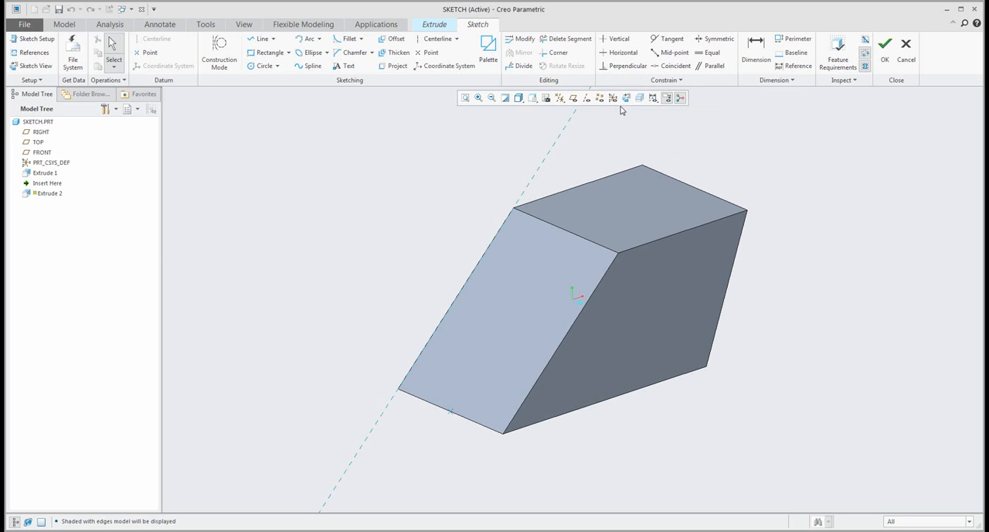
pyautogui.moveTo(513, 188)
pyautogui.mouseDown(button='middle')
pyautogui.moveTo(527, 204)
pyautogui.moveTo(541, 186)
pyautogui.mouseUp(button='middle')
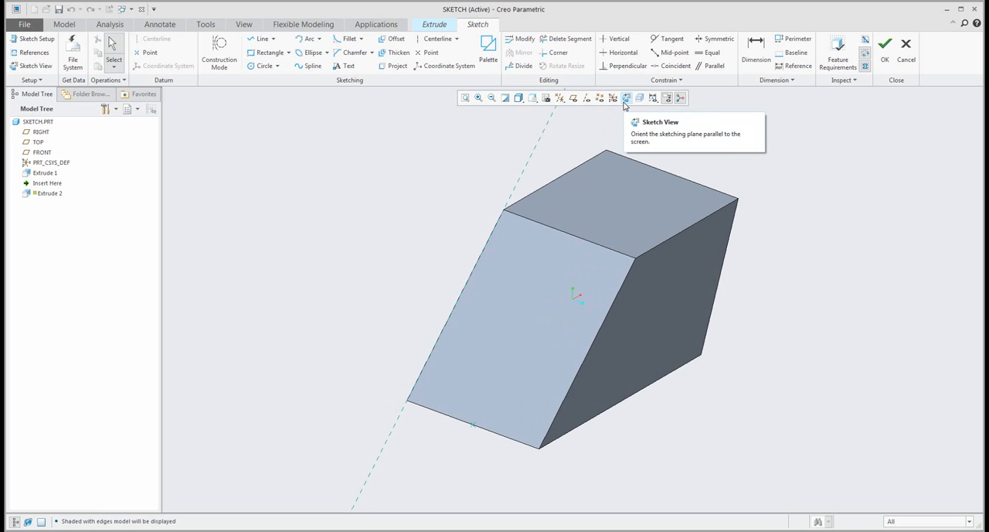
pyautogui.click(625, 99)
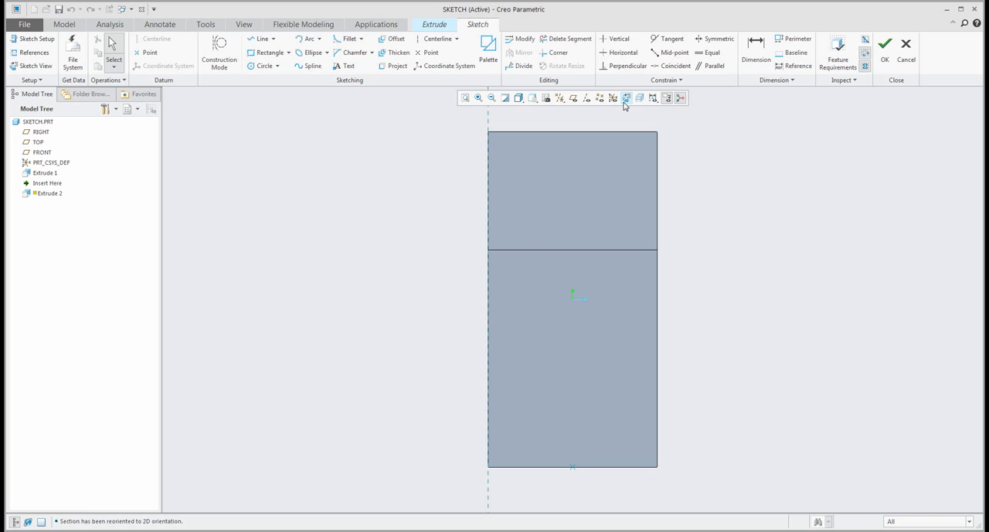
pyautogui.moveTo(579, 270)
pyautogui.mouseDown(button='middle')
pyautogui.moveTo(593, 230)
pyautogui.moveTo(531, 235)
pyautogui.mouseUp(button='middle')
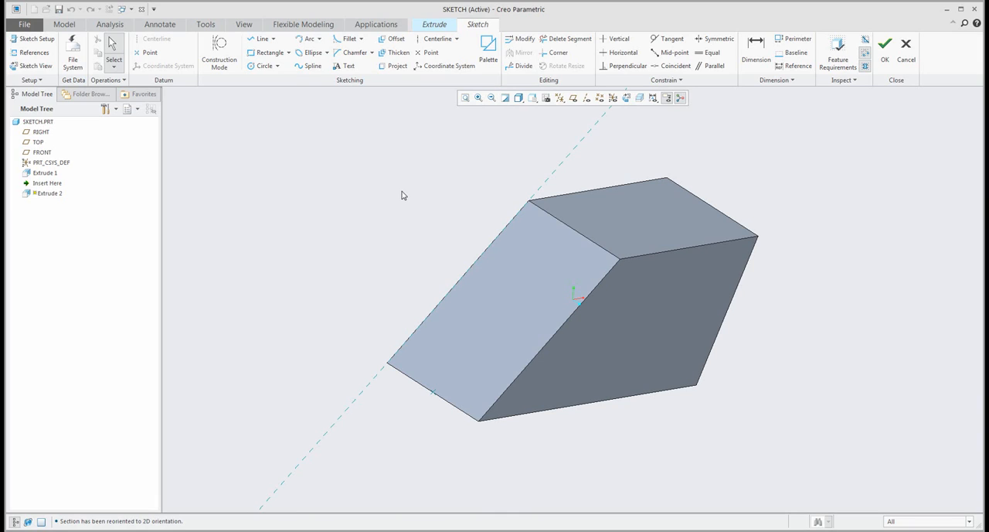
# - Quit the sketch on the slanted face without saving and cancel its extrusion
pyautogui.click(906, 50)
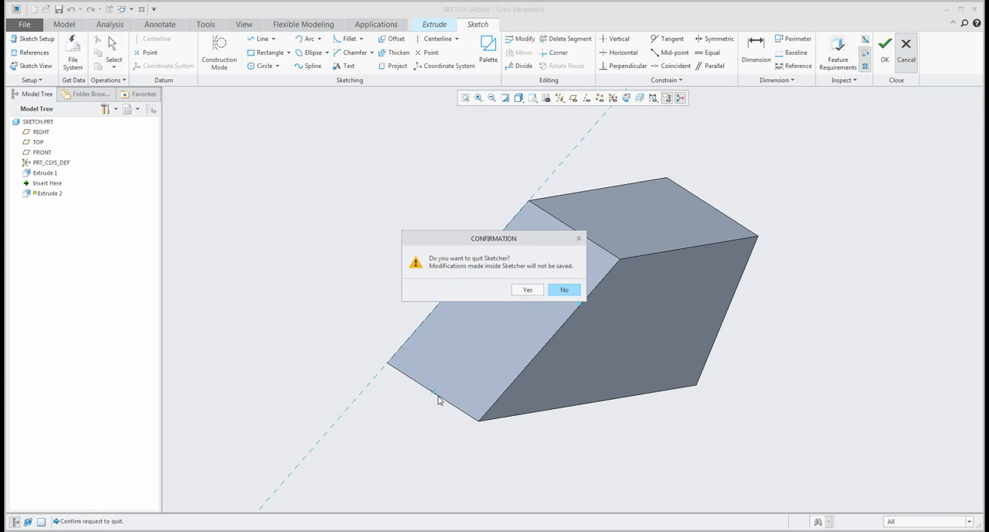
pyautogui.click(527, 290)
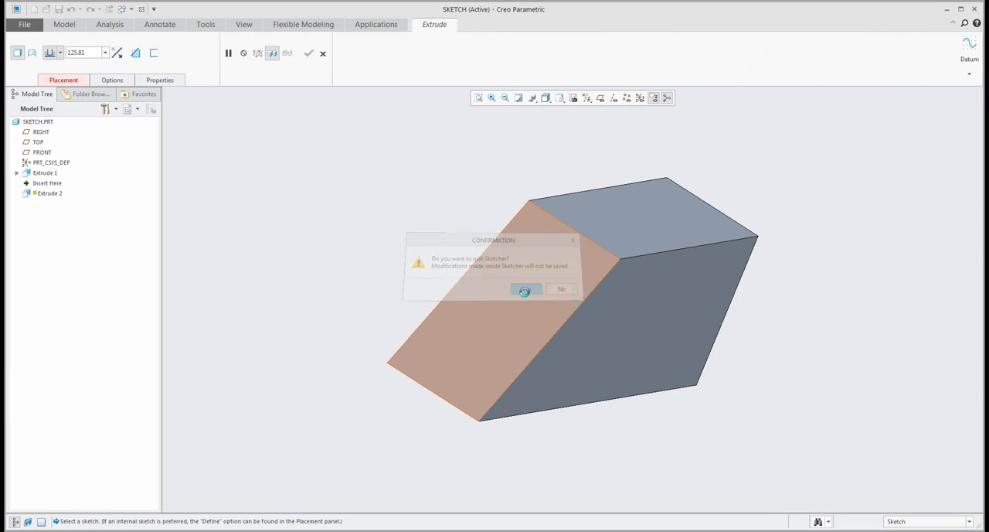
pyautogui.click(325, 48)
pyautogui.click(361, 219)
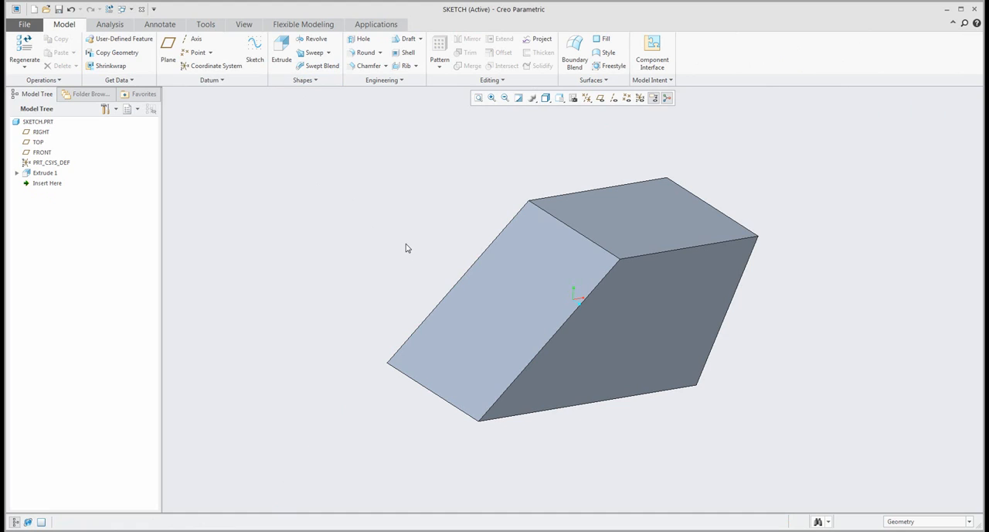
pyautogui.moveTo(564, 309)
pyautogui.mouseDown(button='middle')
pyautogui.moveTo(484, 255)
pyautogui.moveTo(563, 281)
pyautogui.moveTo(488, 333)
pyautogui.moveTo(508, 335)
pyautogui.moveTo(497, 317)
pyautogui.moveTo(510, 328)
pyautogui.mouseUp(button='middle')
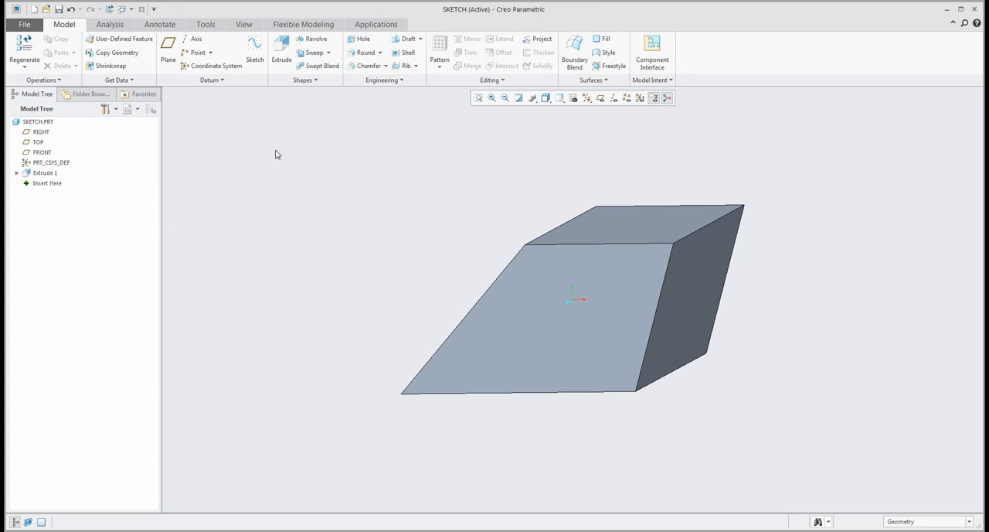
pyautogui.click(283, 53)
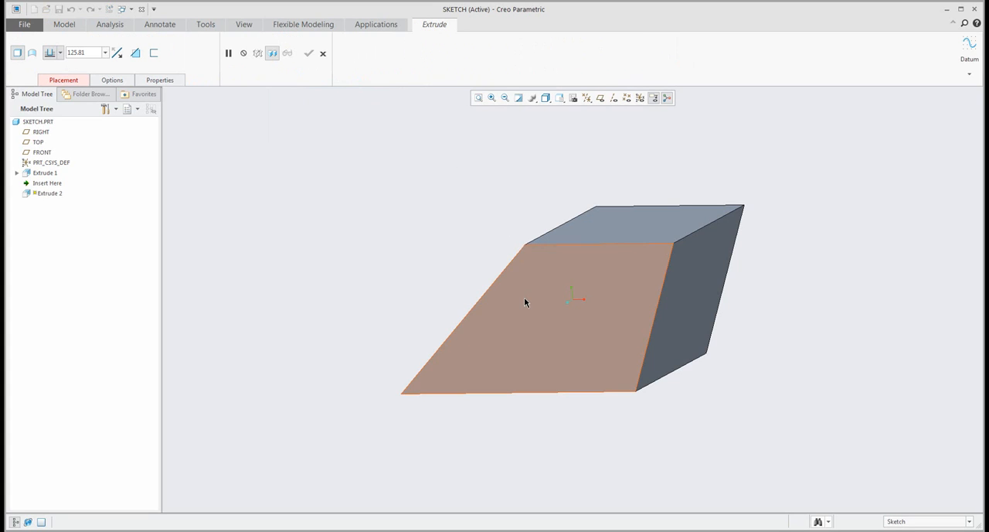
pyautogui.click(524, 298)
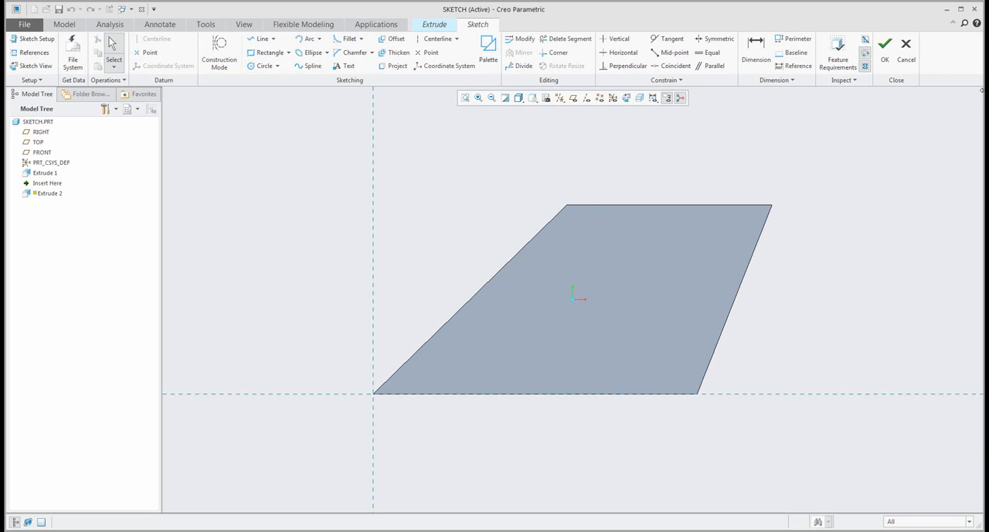
pyautogui.click(906, 51)
pyautogui.click(527, 290)
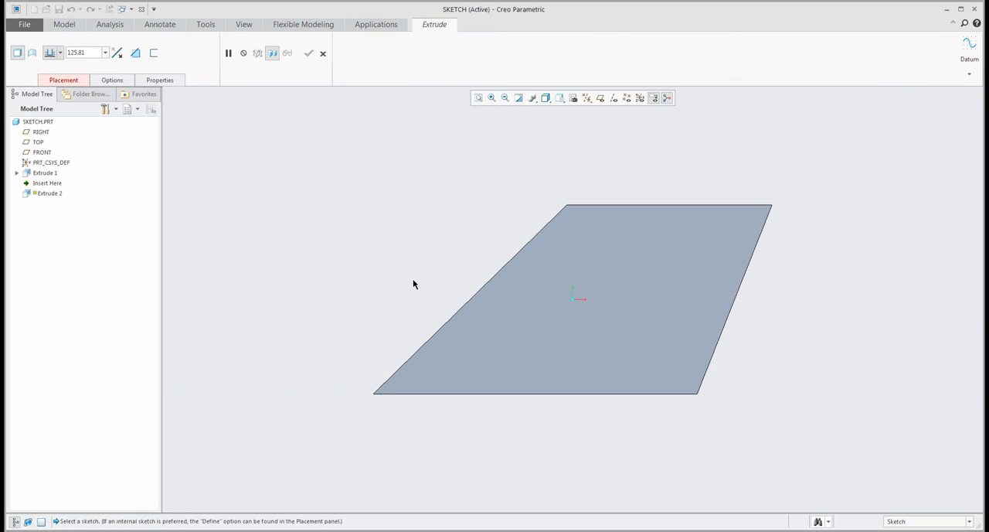
pyautogui.click(324, 52)
# - Start an Extrude sketch on the block's four-sided side face from a rotated model view
pyautogui.moveTo(429, 205); pyautogui.dragTo(463, 287, button='middle')
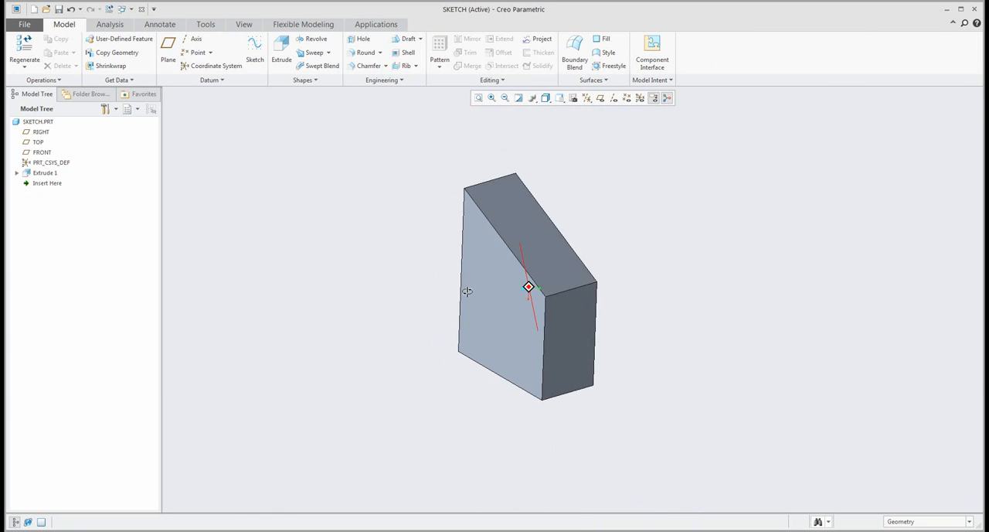
pyautogui.click(282, 50)
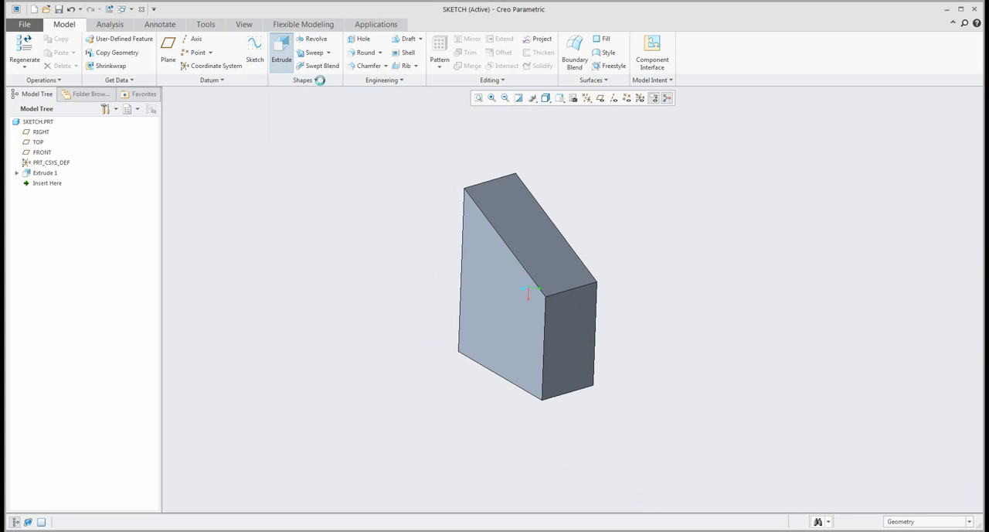
pyautogui.click(475, 274)
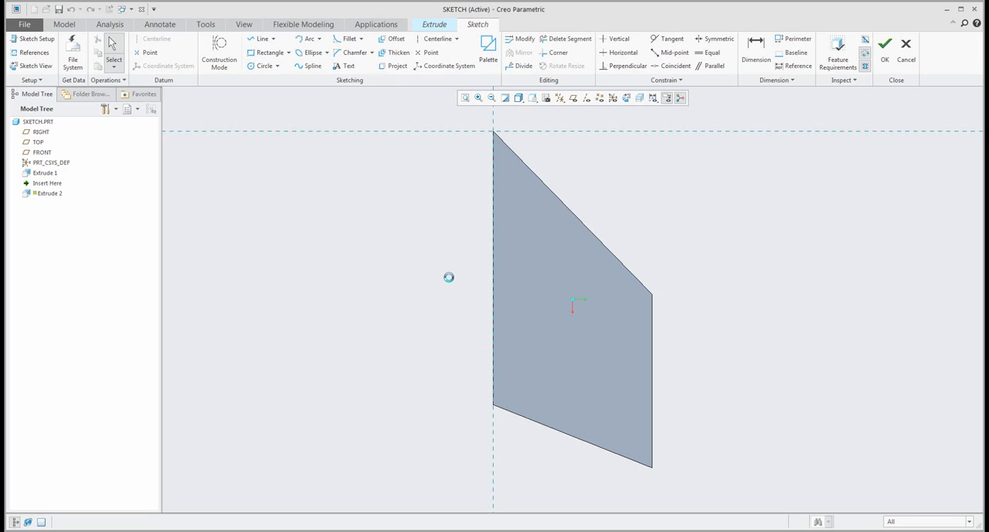
# - Open the sketch setup and examine which sketch plane and orientation reference it uses on the model
pyautogui.click(37, 43)
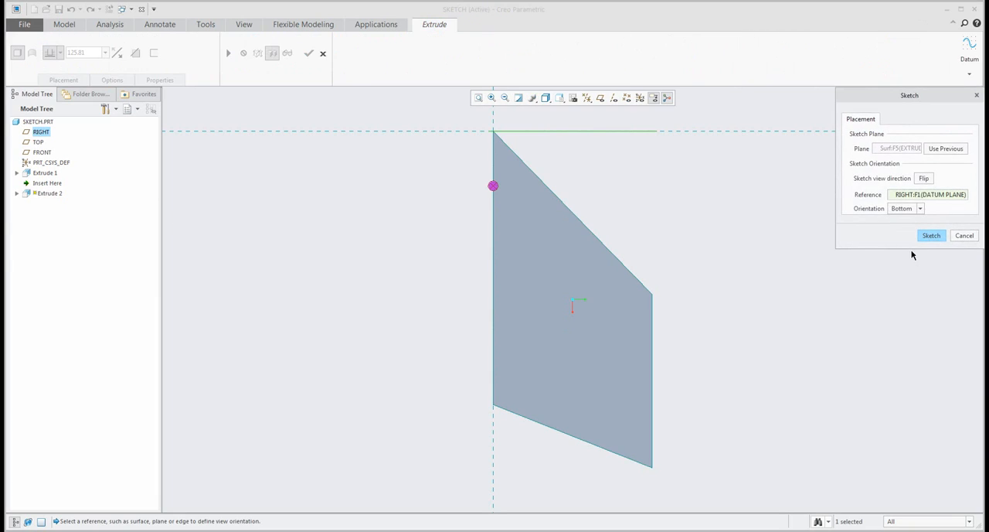
pyautogui.click(889, 152)
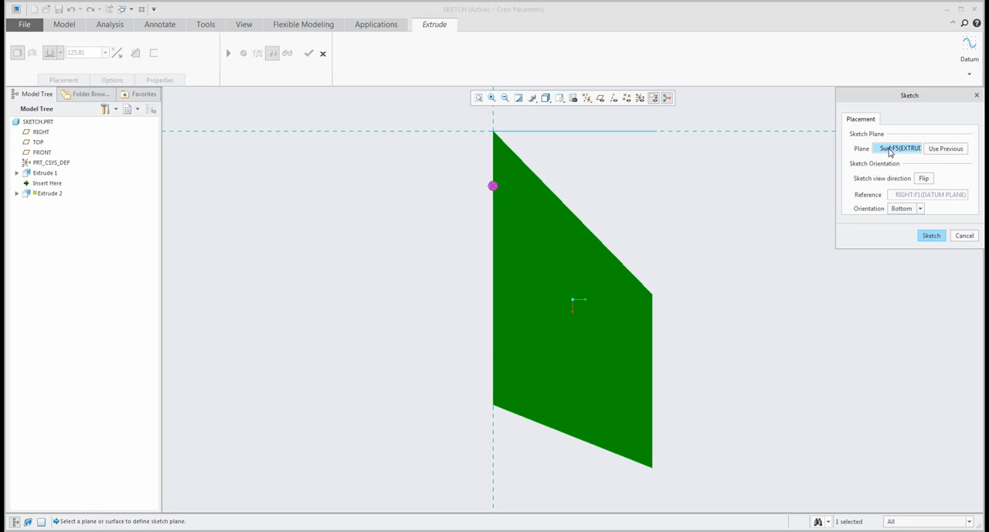
pyautogui.click(901, 194)
pyautogui.moveTo(731, 262)
pyautogui.mouseDown(button='middle')
pyautogui.moveTo(668, 255)
pyautogui.moveTo(729, 270)
pyautogui.mouseUp(button='middle')
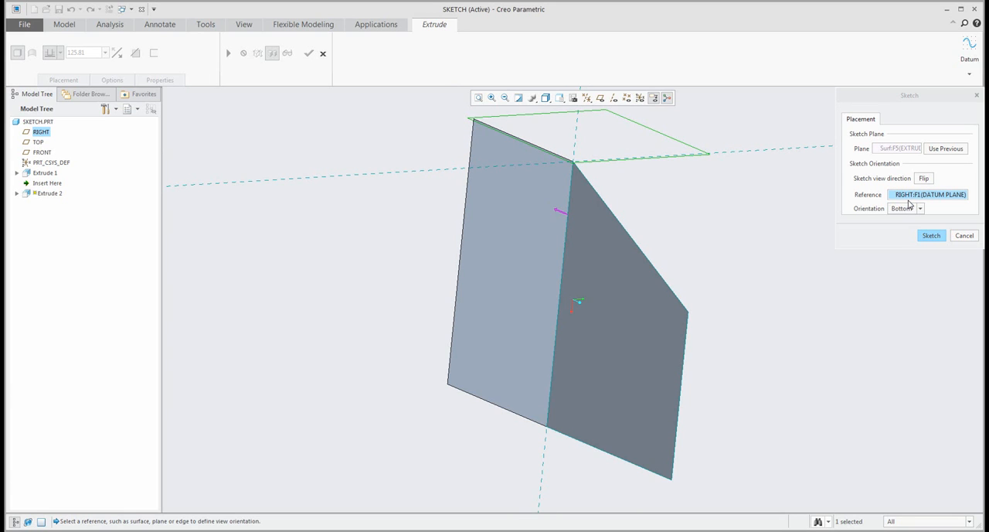
pyautogui.moveTo(747, 217); pyautogui.dragTo(684, 218, button='middle')
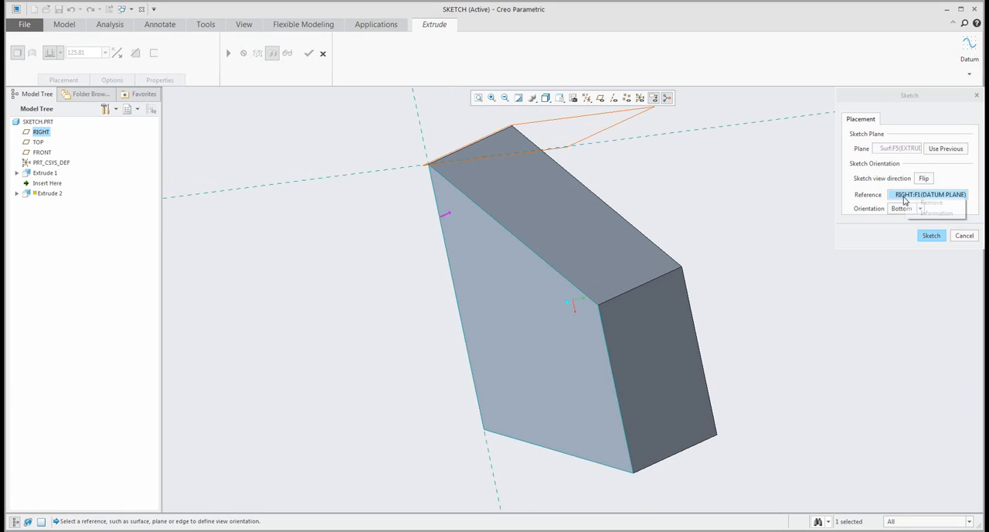
# - Replace the RIGHT datum plane with the block's slanted face as sketch orientation reference and set the orientation to Right
pyautogui.rightClick(915, 200)
pyautogui.click(917, 206)
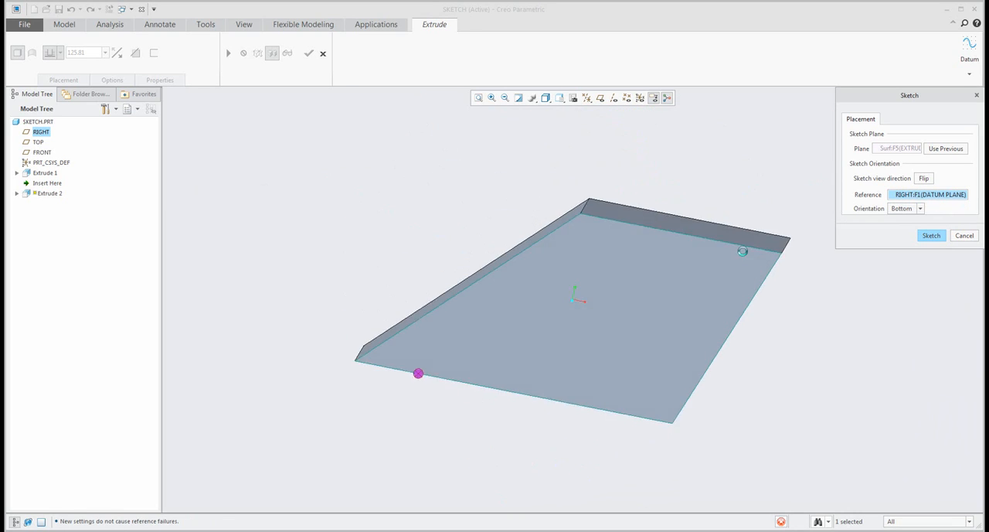
pyautogui.moveTo(650, 274); pyautogui.dragTo(641, 288, button='middle')
pyautogui.click(526, 281)
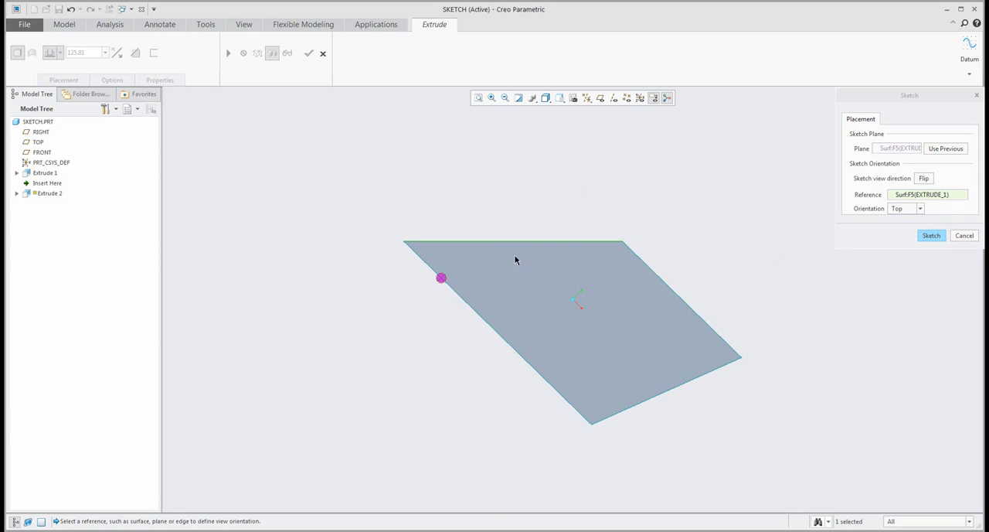
pyautogui.click(913, 211)
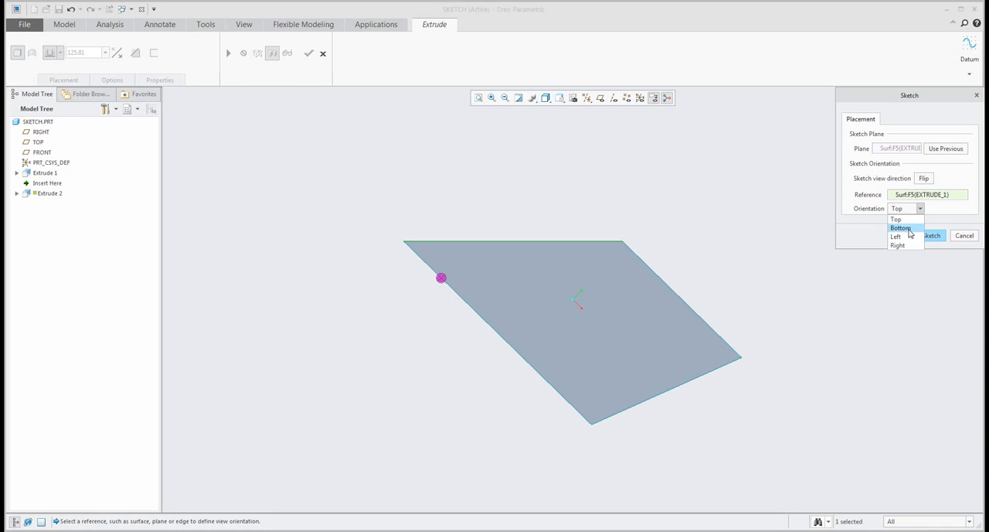
pyautogui.click(900, 246)
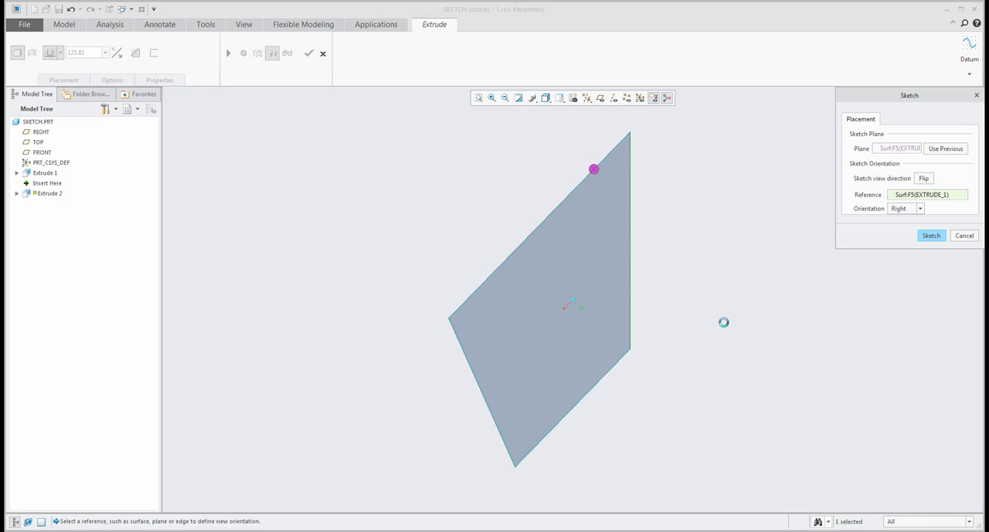
# - Enter the sketch and add the shorter of the face's two parallel edges as a second sketch reference
pyautogui.click(941, 237)
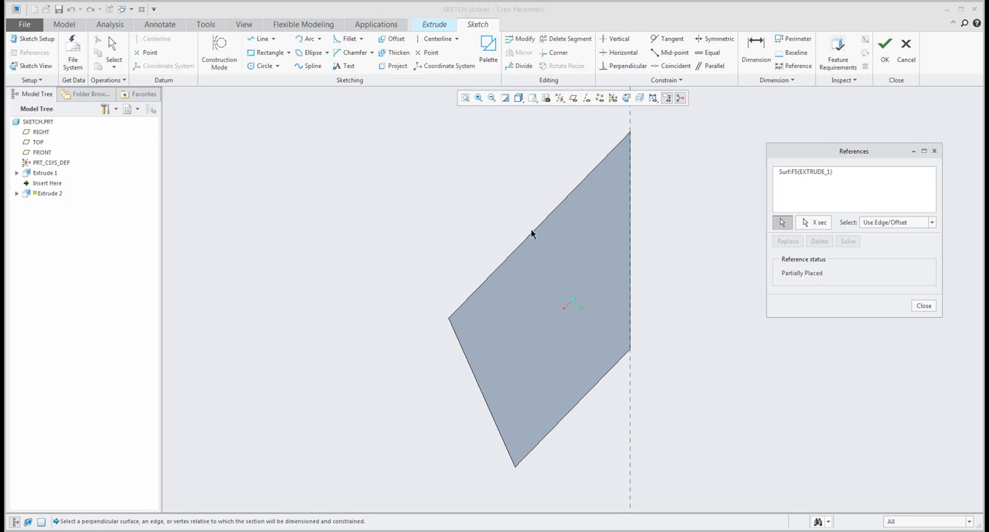
pyautogui.click(592, 390)
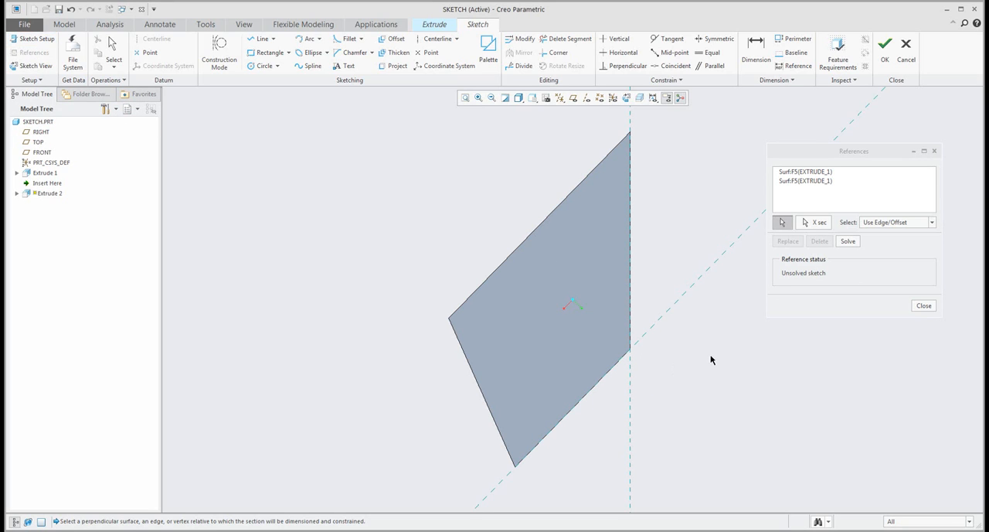
pyautogui.click(924, 305)
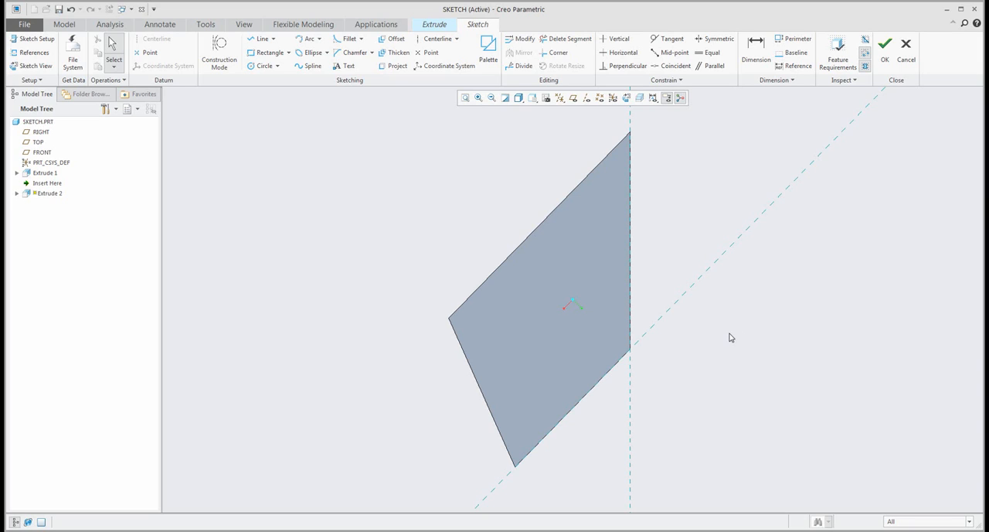
# - Reorient the section by setting the vertical reference line along the slanted face as the horizontal reference
pyautogui.click(631, 407)
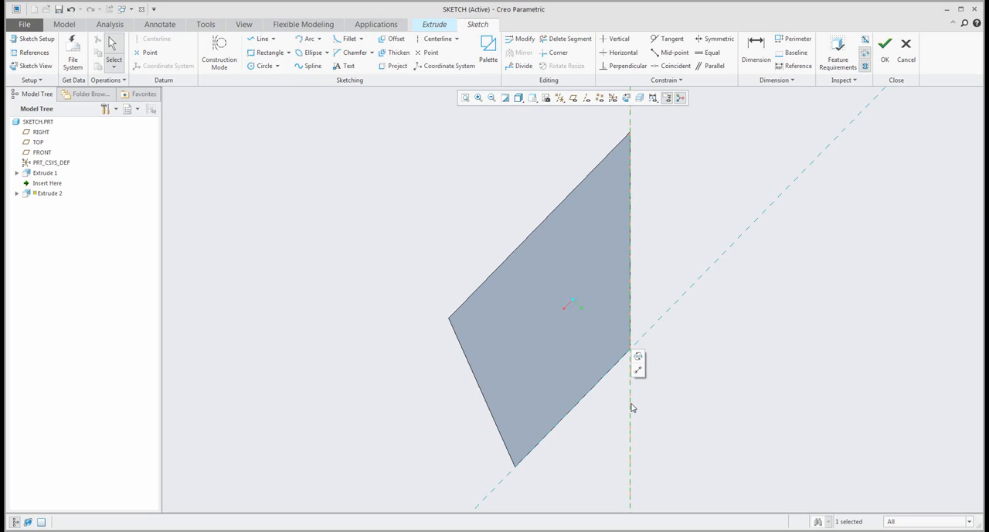
pyautogui.rightClick(631, 408)
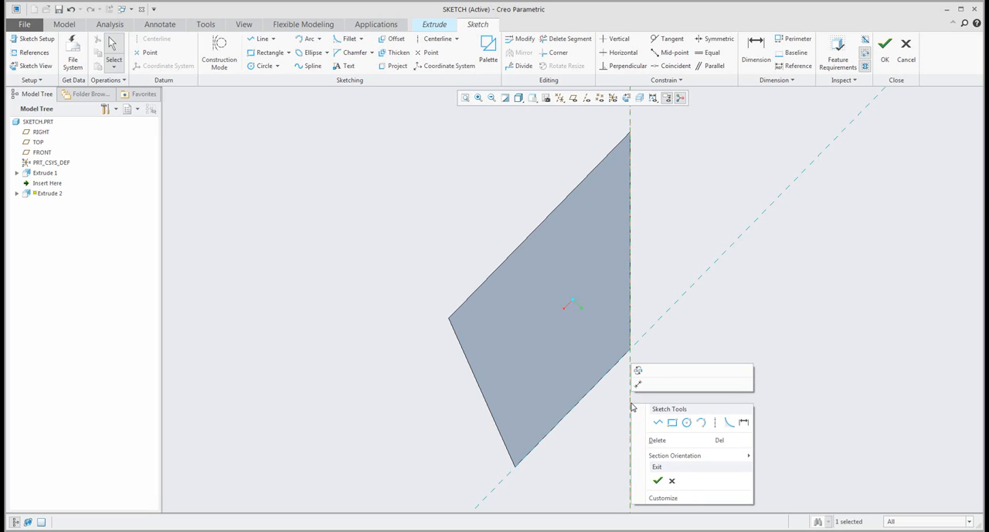
pyautogui.moveTo(673, 458)
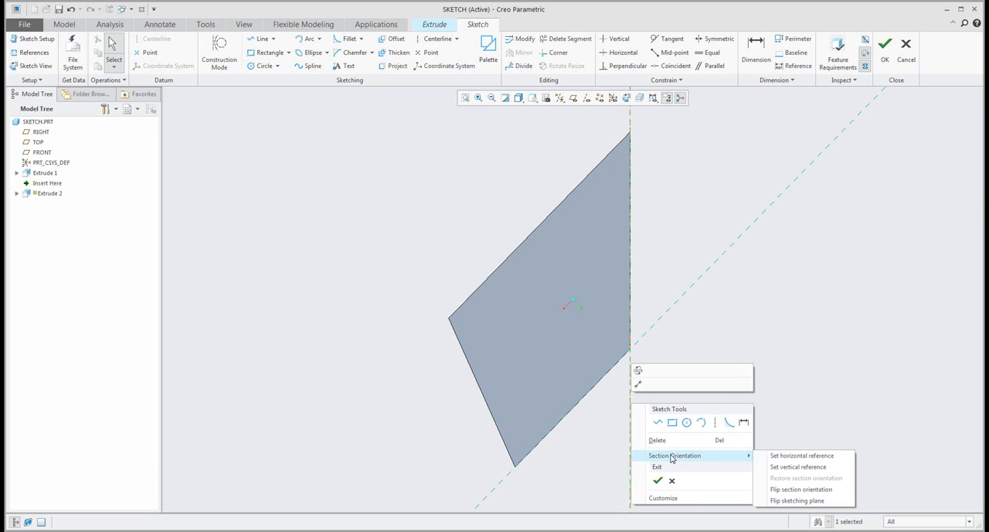
pyautogui.click(796, 457)
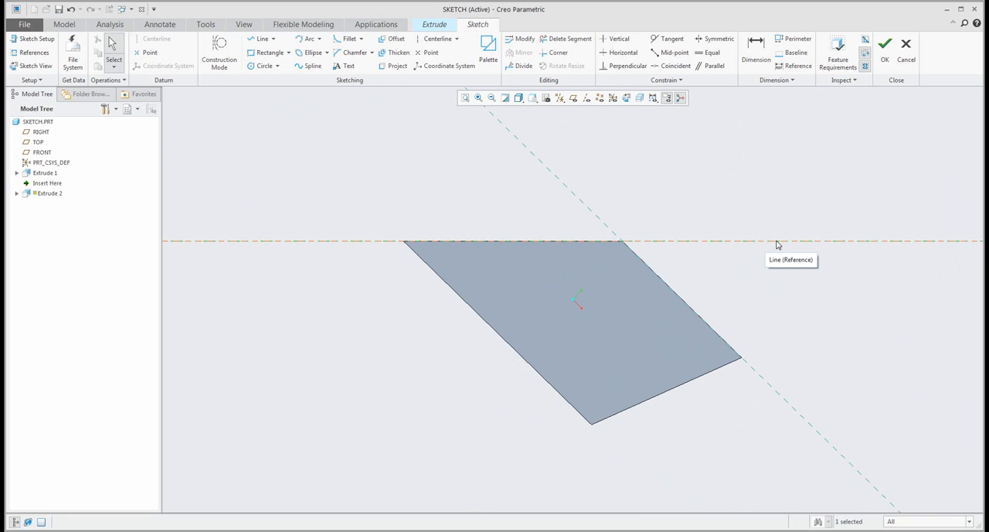
# - Reorient the section by setting the reference line along the shorter parallel edge as the horizontal reference
pyautogui.click(586, 209)
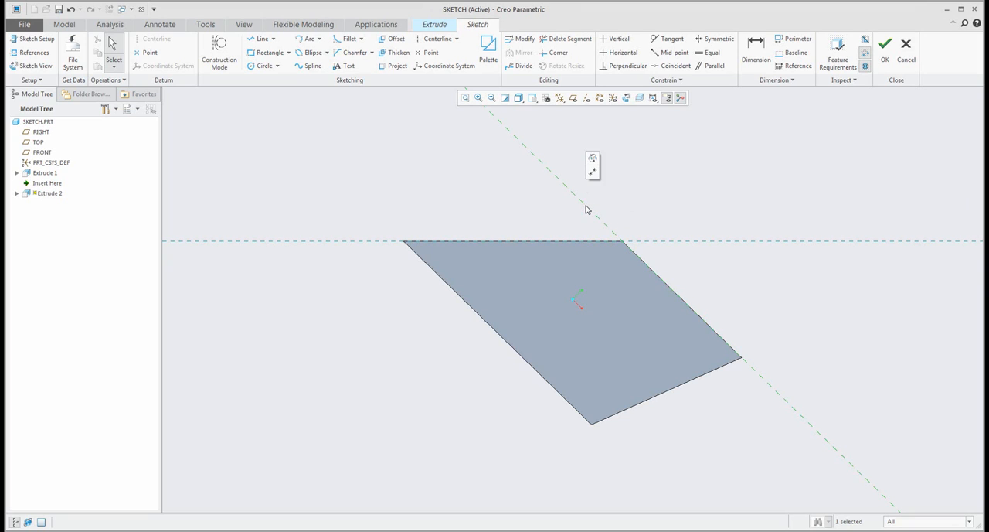
pyautogui.rightClick(586, 208)
pyautogui.moveTo(662, 294)
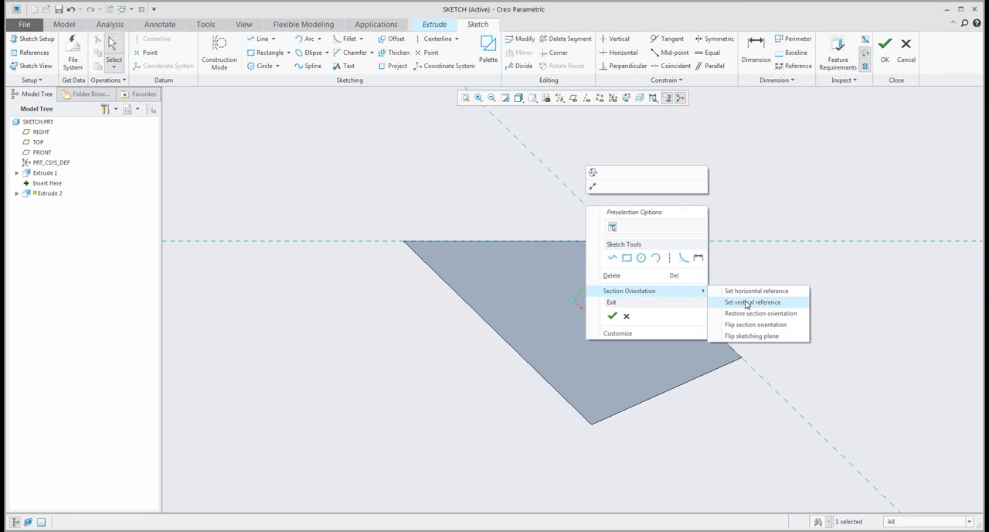
pyautogui.click(746, 302)
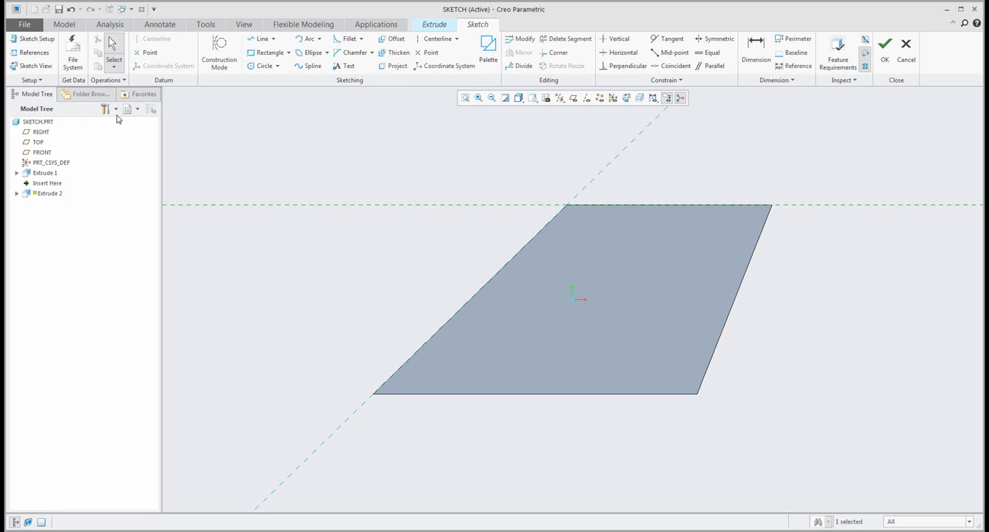
# - Open the sketch setup, examine its sketch plane and orientation reference on the model, and close it without changes
pyautogui.click(36, 39)
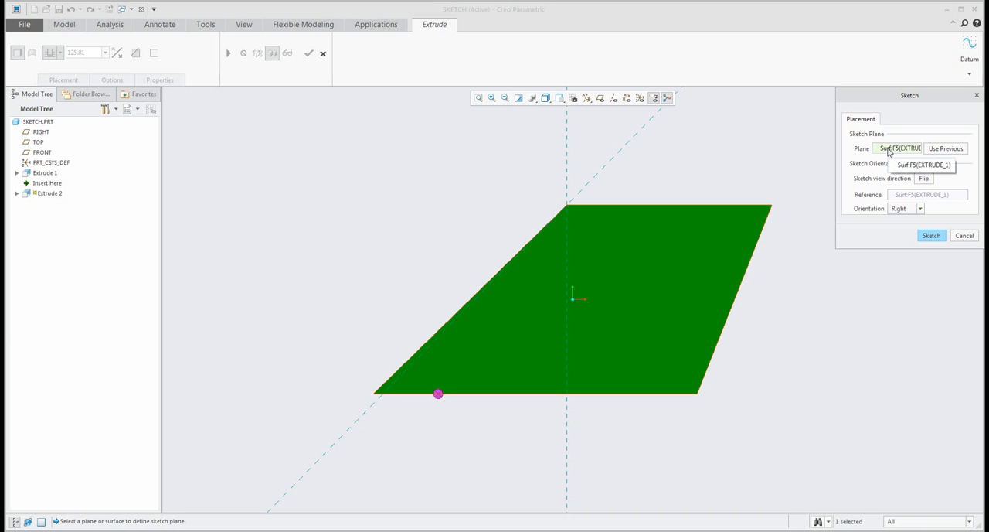
pyautogui.click(913, 199)
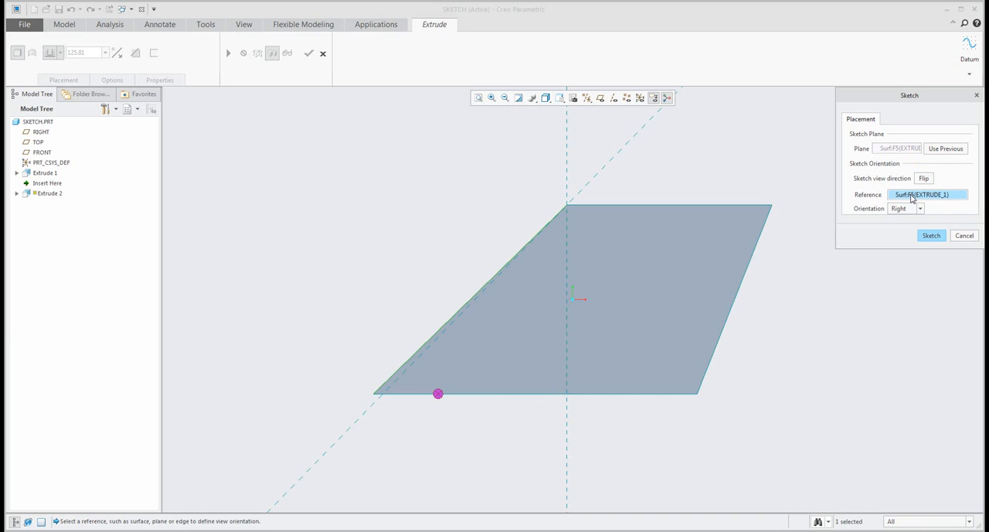
pyautogui.click(968, 237)
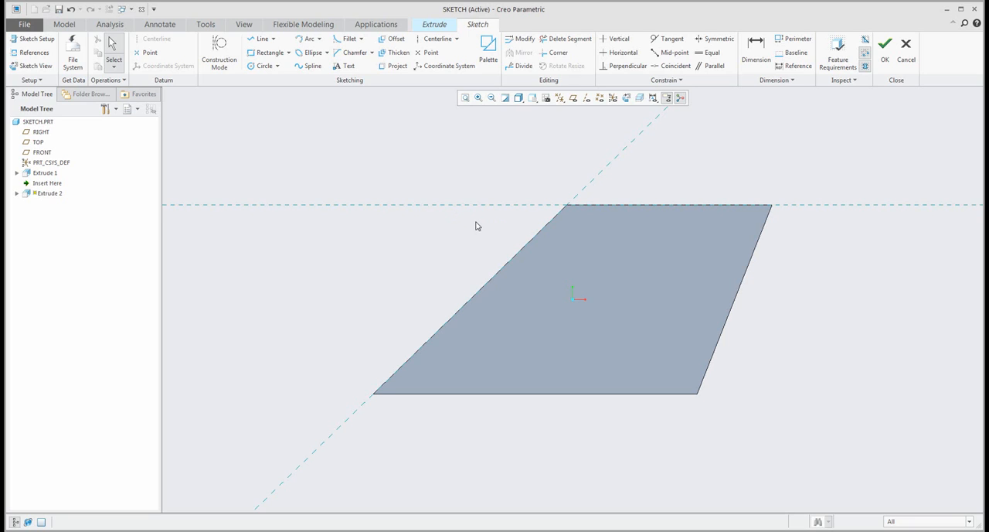
# - Add the block's side face opposite the slanted face as a third sketch reference
pyautogui.hotkey('ctrl', 'd')
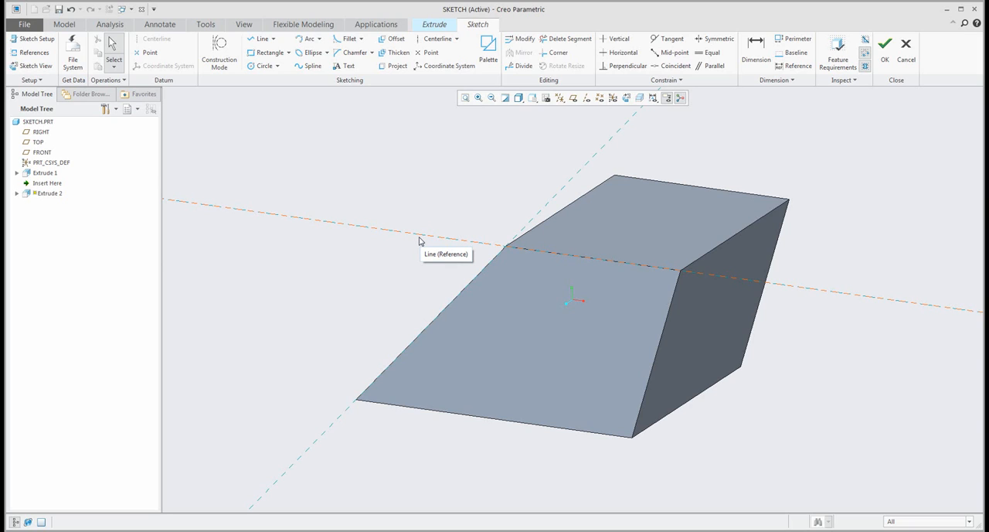
pyautogui.click(28, 53)
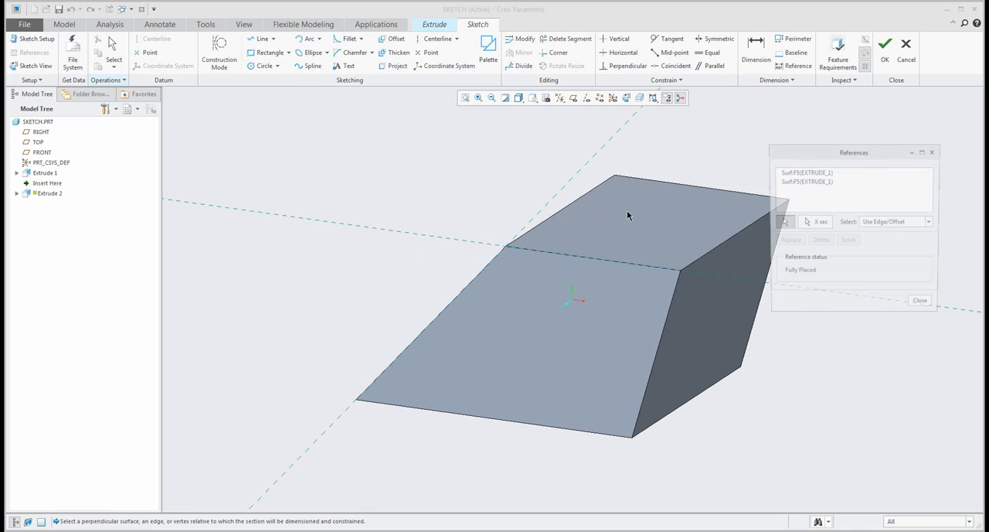
pyautogui.click(702, 310)
pyautogui.click(924, 306)
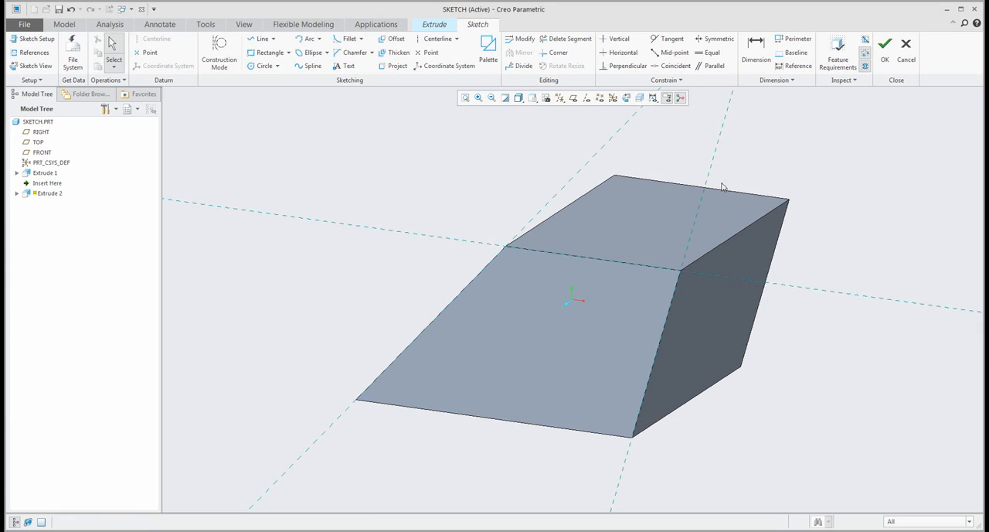
# - Set the reference line along the newly referenced side face as the section's vertical reference
pyautogui.rightClick(710, 181)
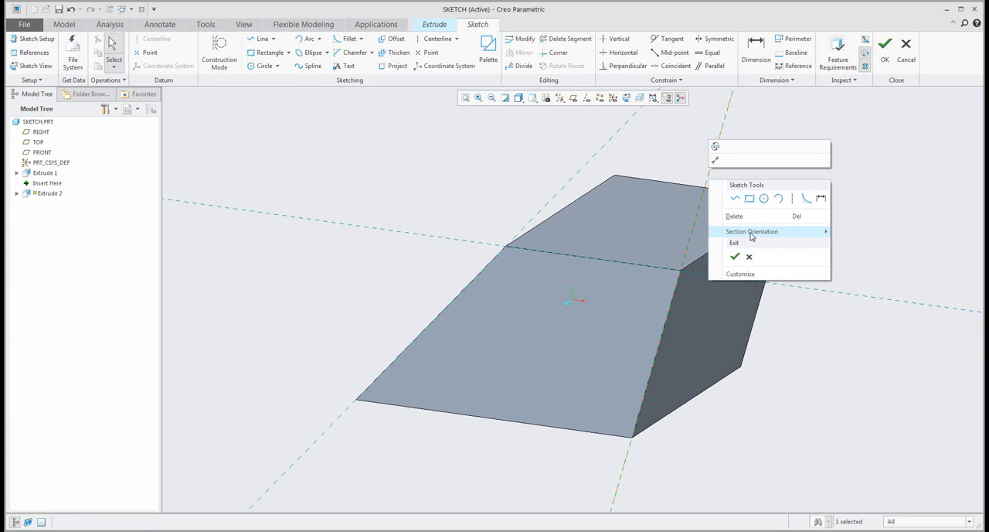
pyautogui.moveTo(751, 235)
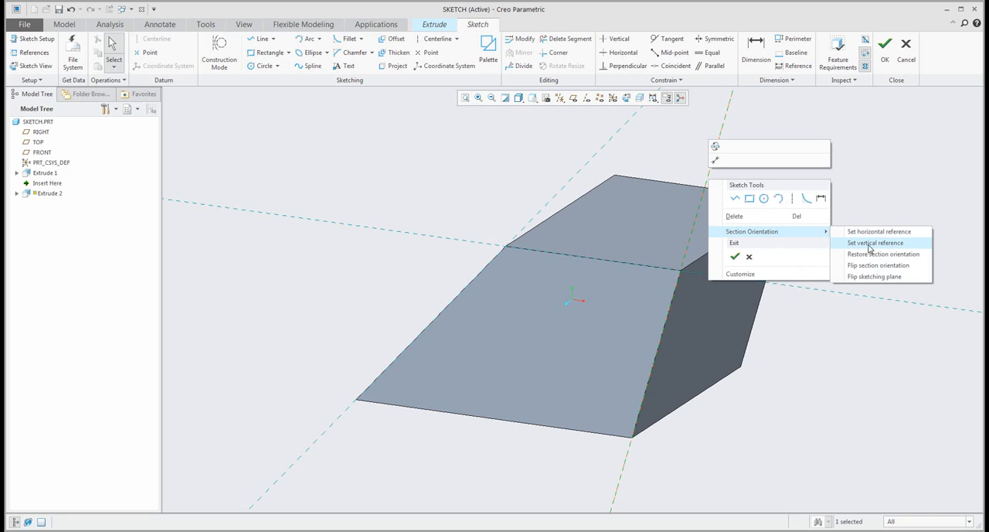
pyautogui.click(870, 244)
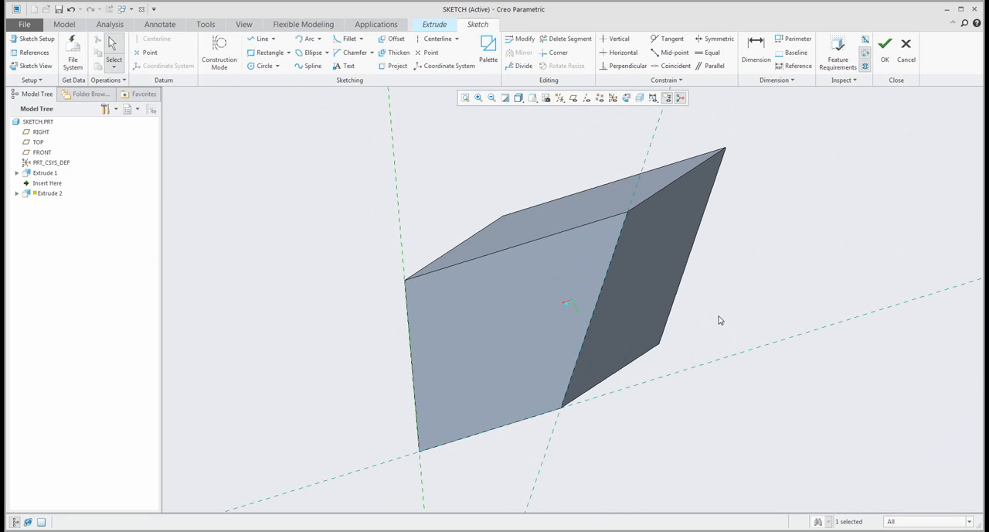
# - Flip the sketching plane and orient the sketch parallel to the screen to check the direction
pyautogui.rightClick(760, 249)
pyautogui.moveTo(802, 306)
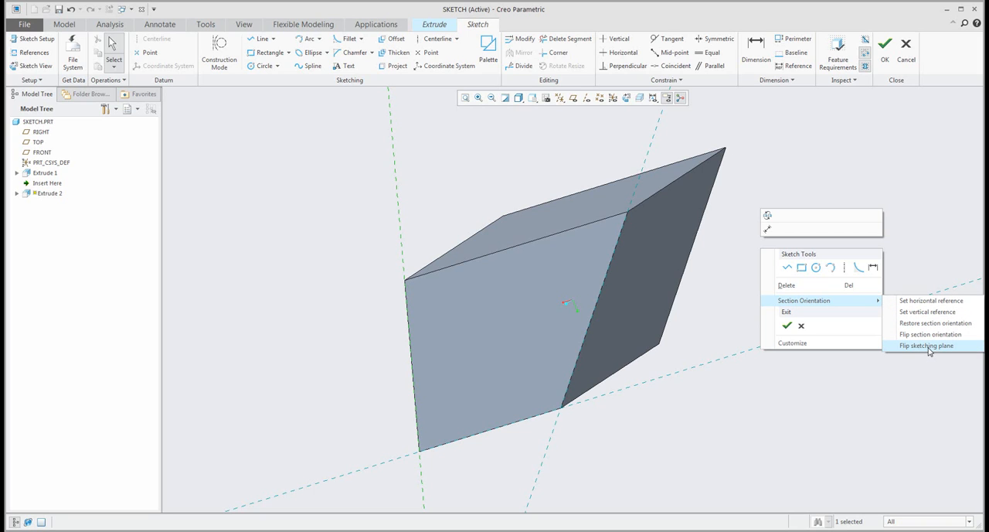
pyautogui.click(929, 346)
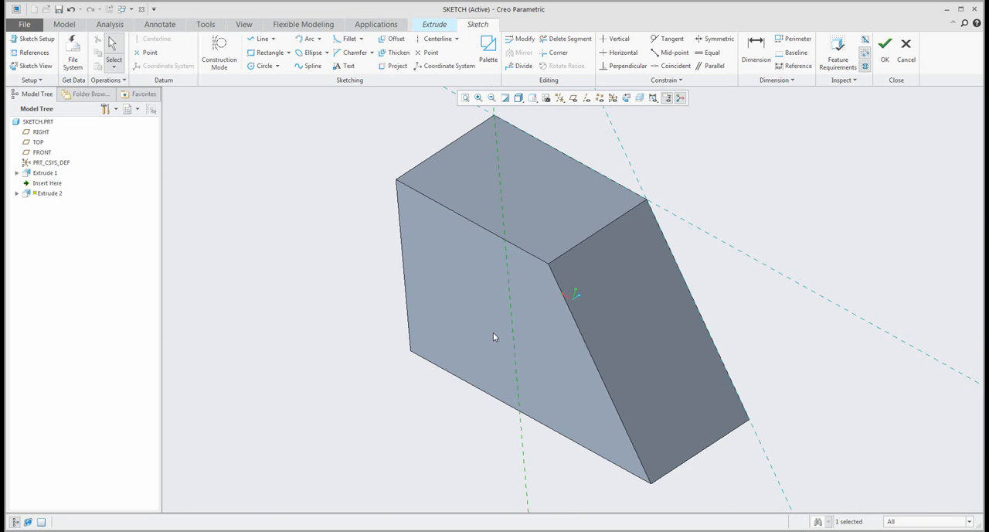
pyautogui.click(626, 99)
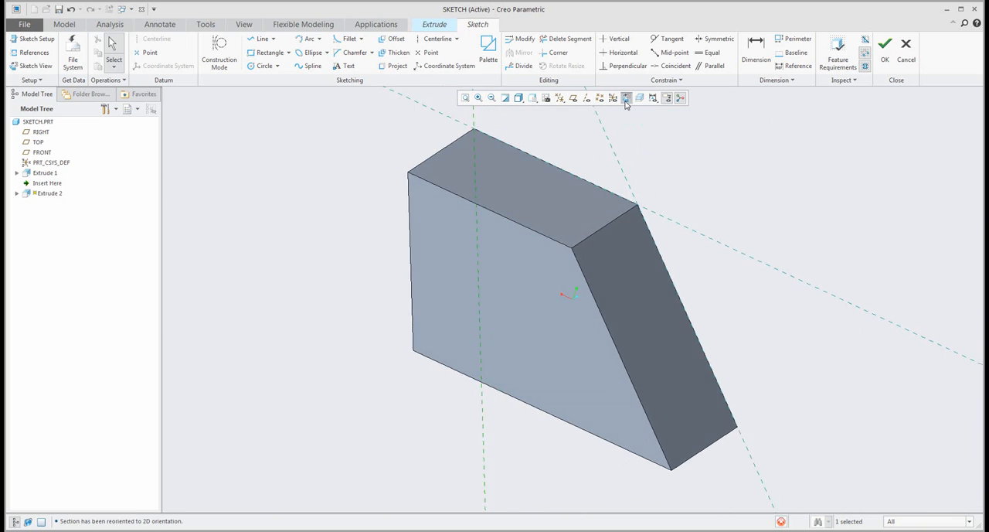
pyautogui.moveTo(578, 186); pyautogui.dragTo(544, 188, button='middle')
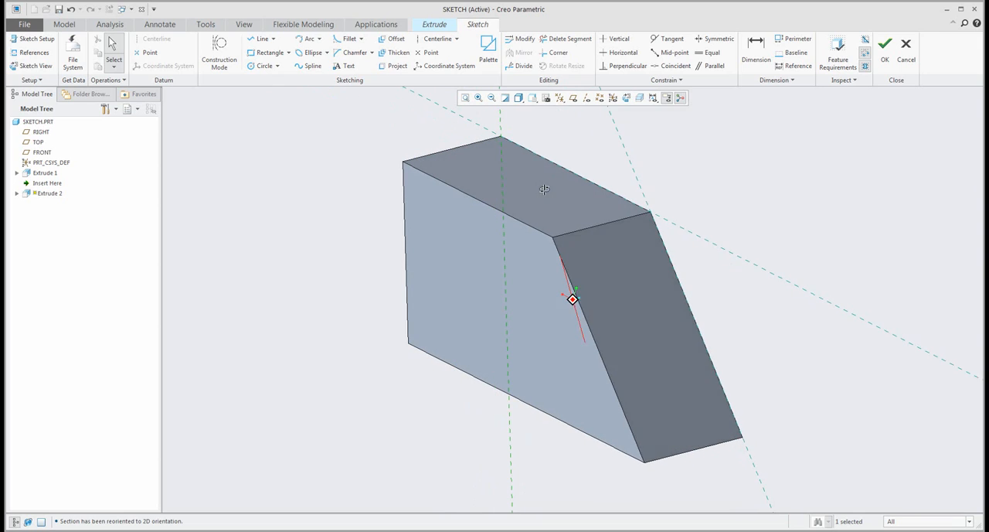
pyautogui.click(626, 98)
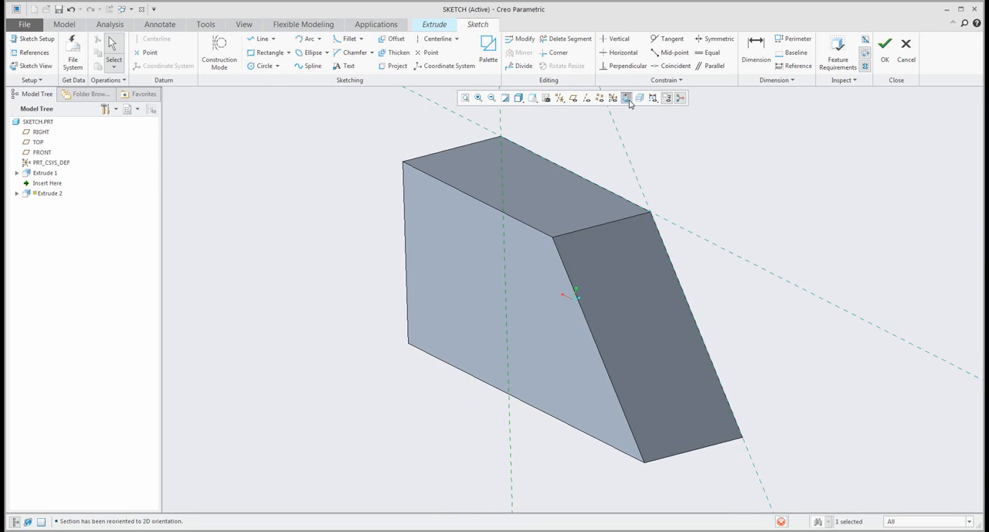
# - Flip the sketching plane back to its previous side and restore the flat sketch view
pyautogui.rightClick(722, 184)
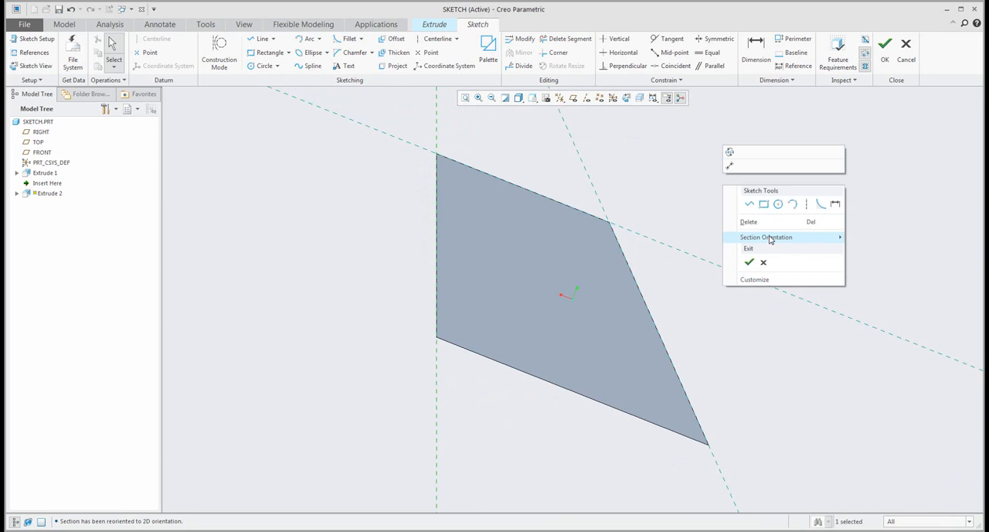
pyautogui.moveTo(770, 238)
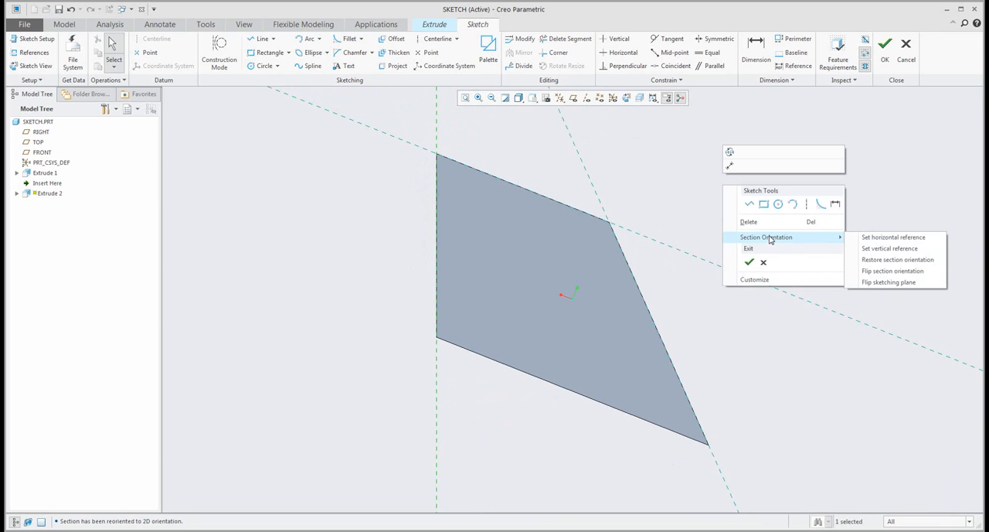
pyautogui.click(878, 283)
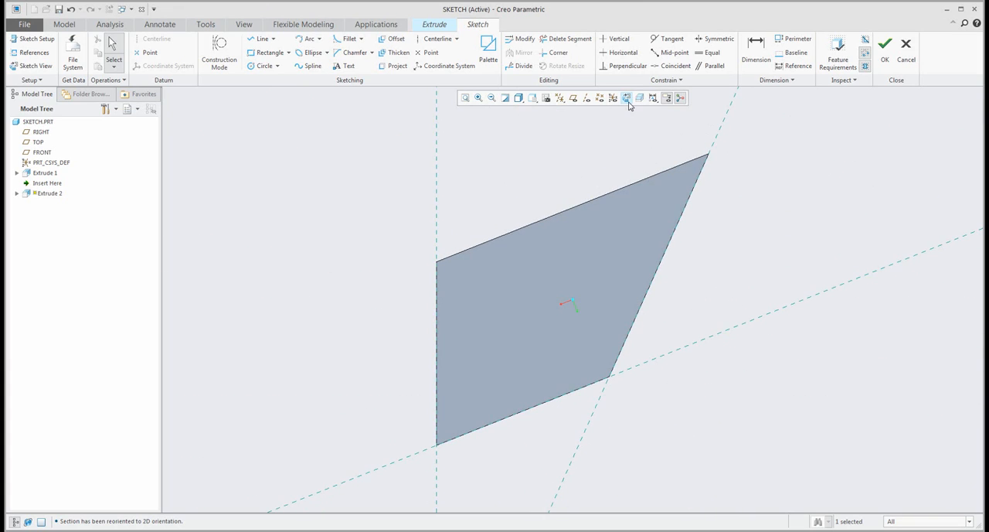
pyautogui.moveTo(742, 232); pyautogui.dragTo(757, 237, button='middle')
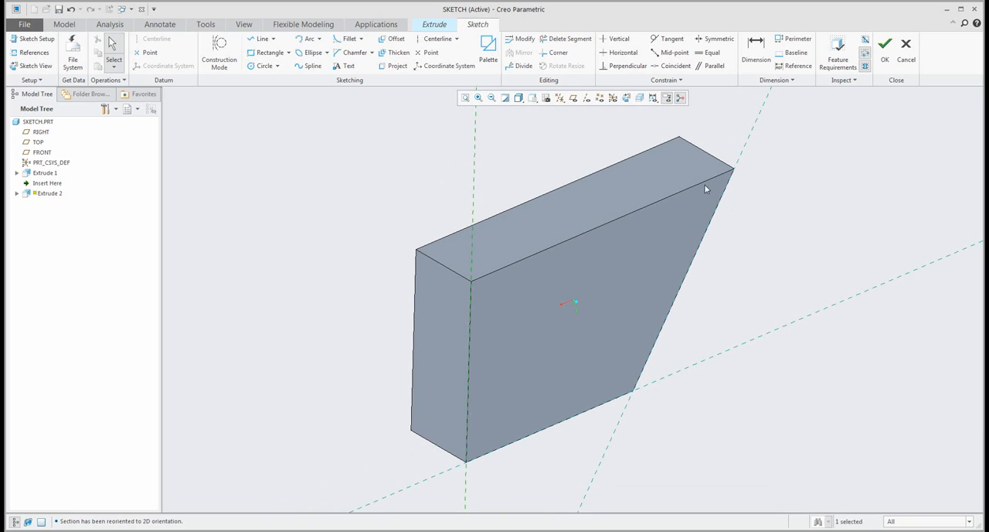
pyautogui.click(627, 98)
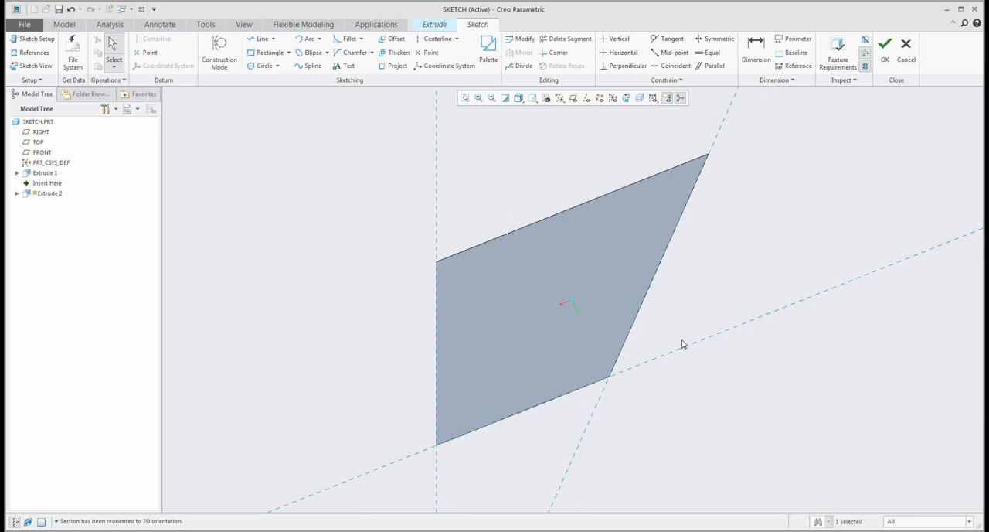
# - Flip the section orientation about the vertical side-face reference
pyautogui.rightClick(714, 257)
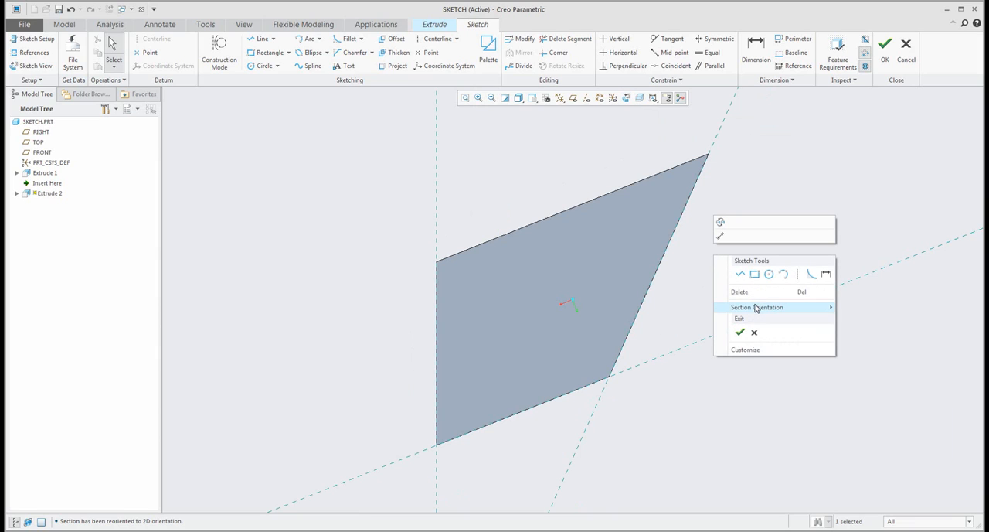
pyautogui.moveTo(757, 307)
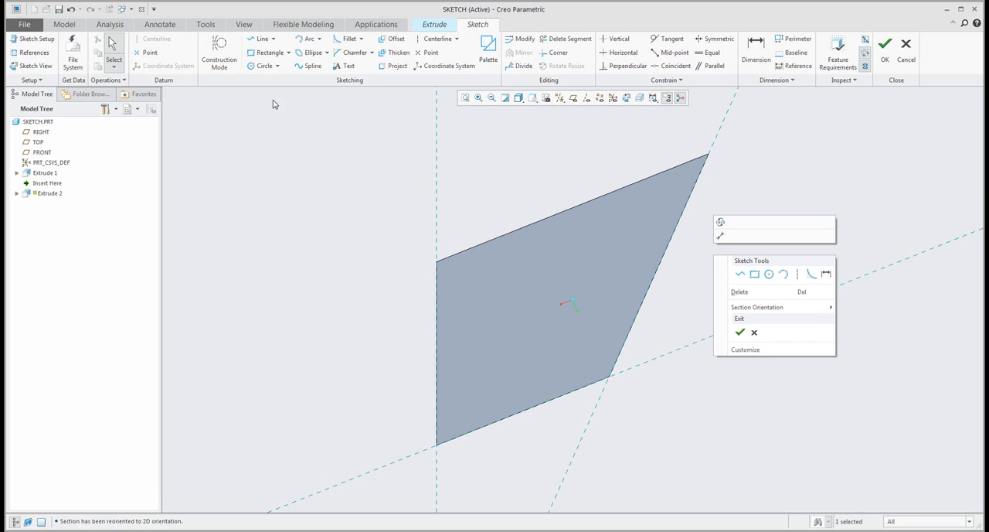
pyautogui.moveTo(790, 314)
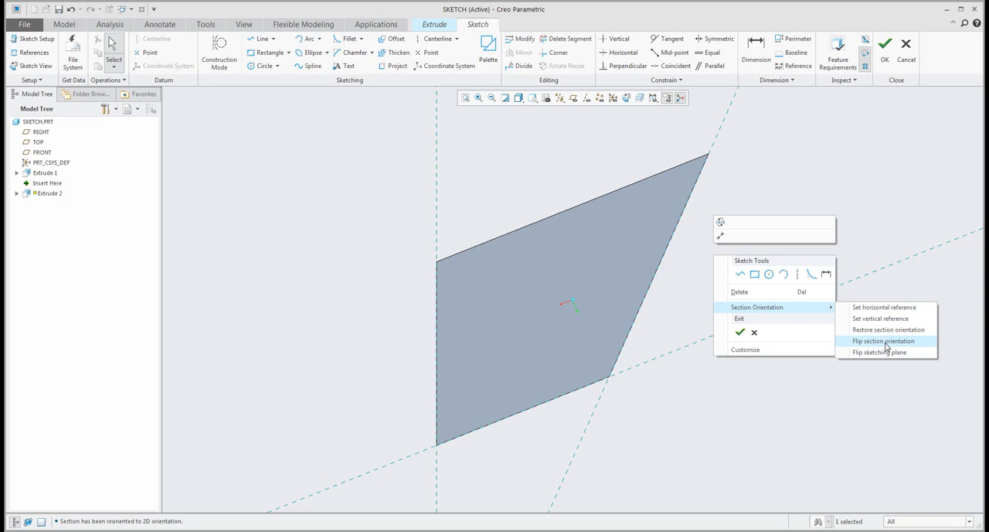
pyautogui.click(887, 341)
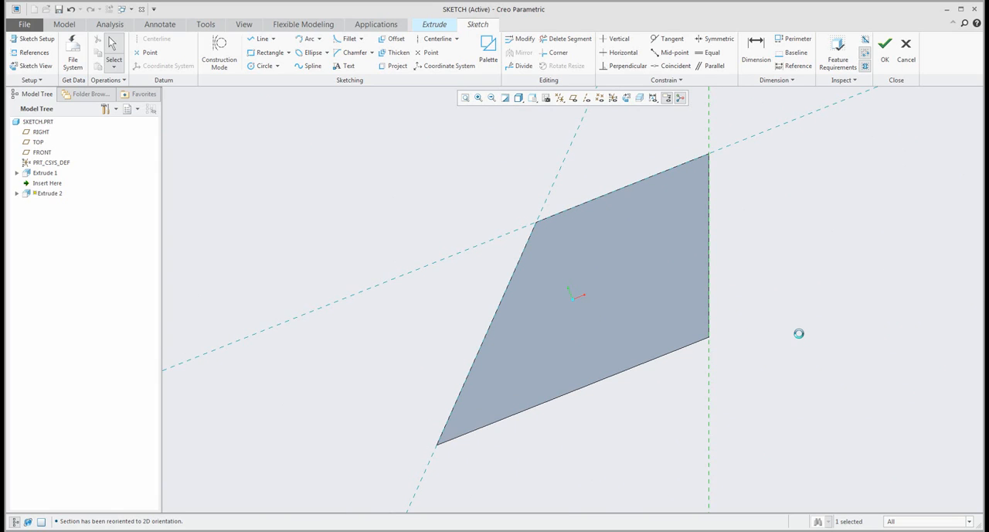
# - Delete the sketch references along the slanted face and the shorter parallel edge, keeping only the vertical side-face reference
pyautogui.moveTo(796, 332); pyautogui.dragTo(745, 330, button='middle')
pyautogui.keyDown('shift'); pyautogui.moveTo(659, 323); pyautogui.dragTo(652, 324, button='middle'); pyautogui.keyUp('shift')
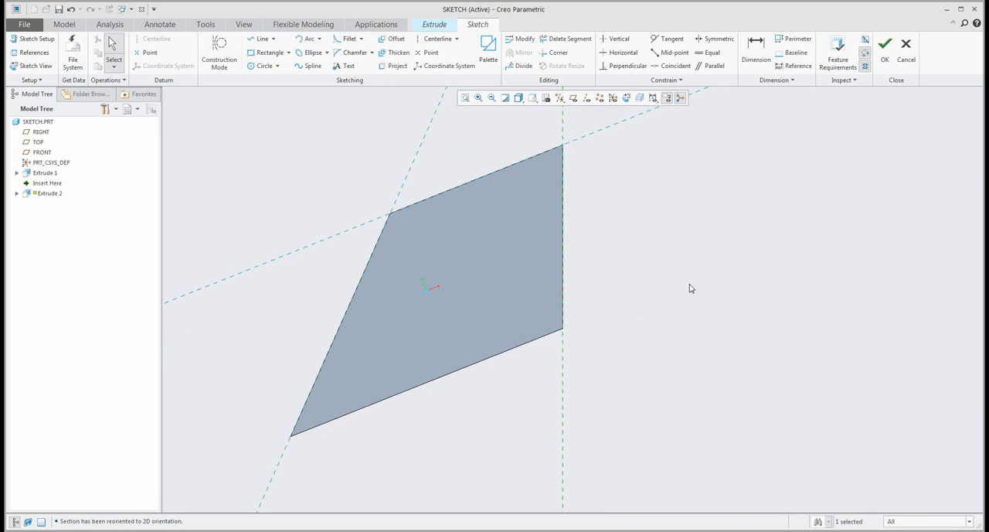
pyautogui.click(416, 161)
pyautogui.press('Delete')
pyautogui.click(356, 234)
pyautogui.press('Delete')
# - Add the face's two parallel edges and its slanted edge as sketch references alongside the vertical side-face reference
pyautogui.click(258, 40)
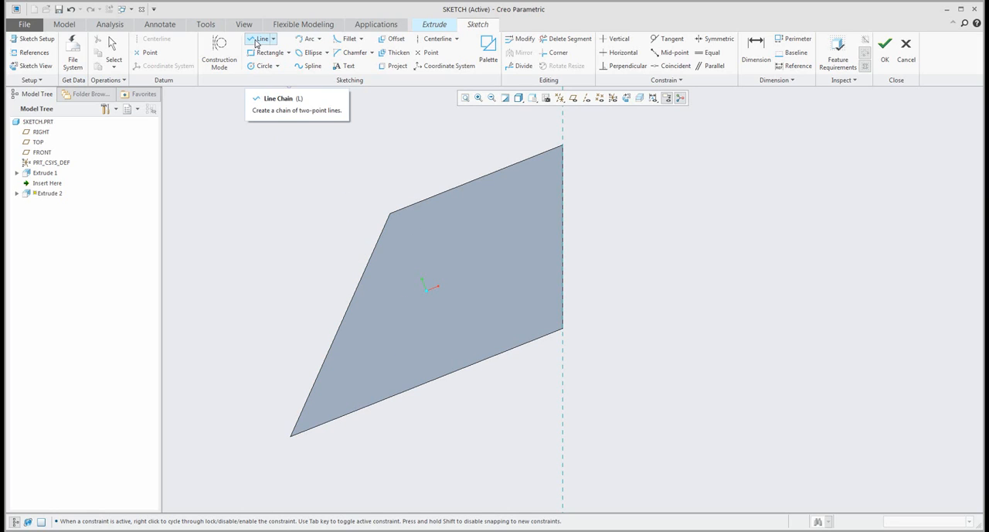
pyautogui.click(110, 60)
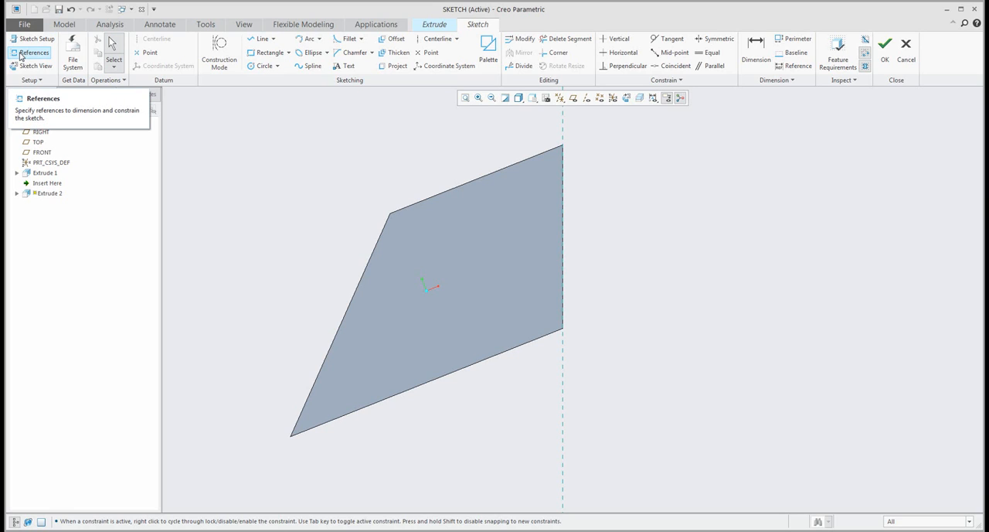
pyautogui.click(22, 55)
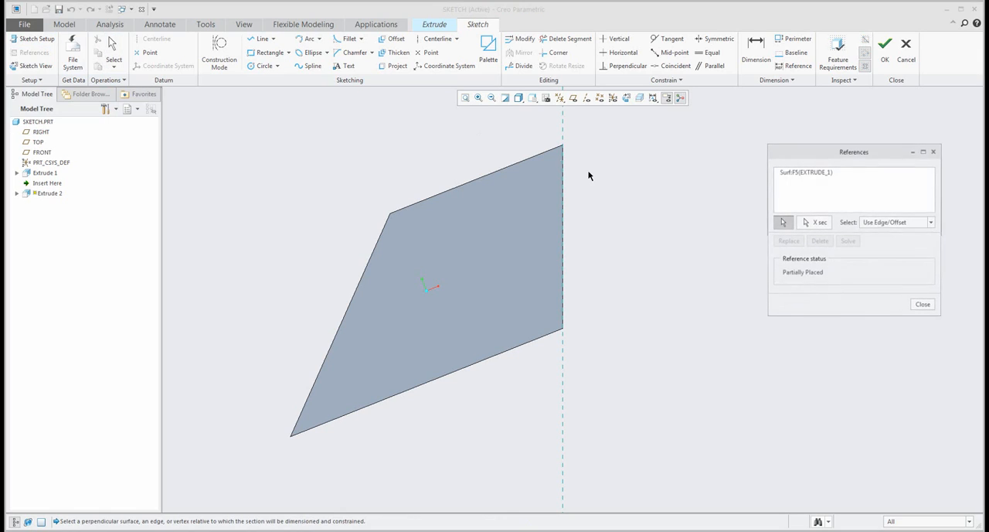
pyautogui.click(398, 209)
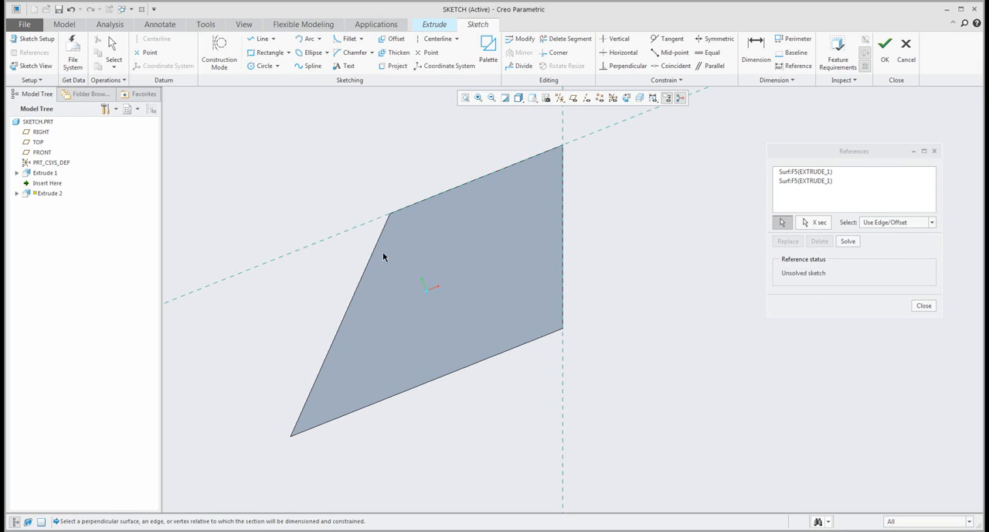
pyautogui.click(377, 253)
pyautogui.click(361, 413)
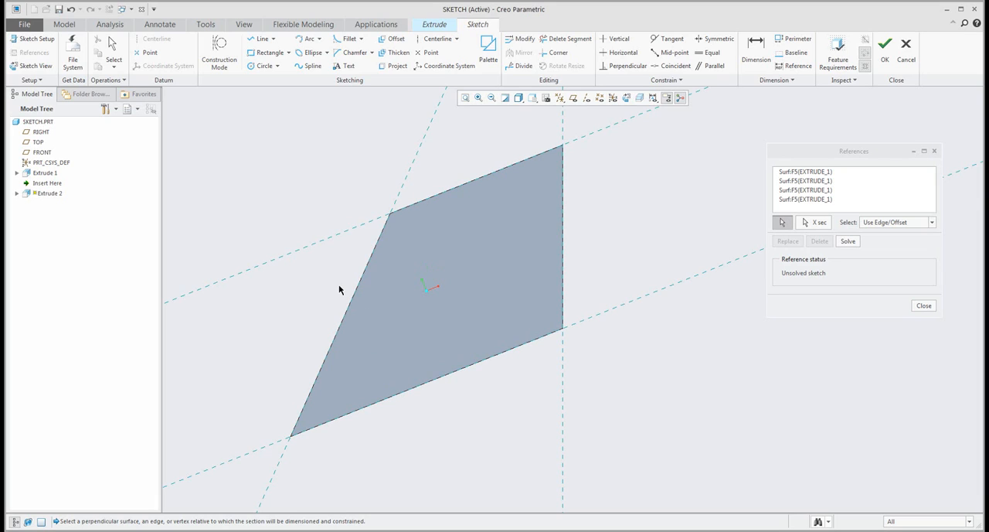
pyautogui.click(923, 305)
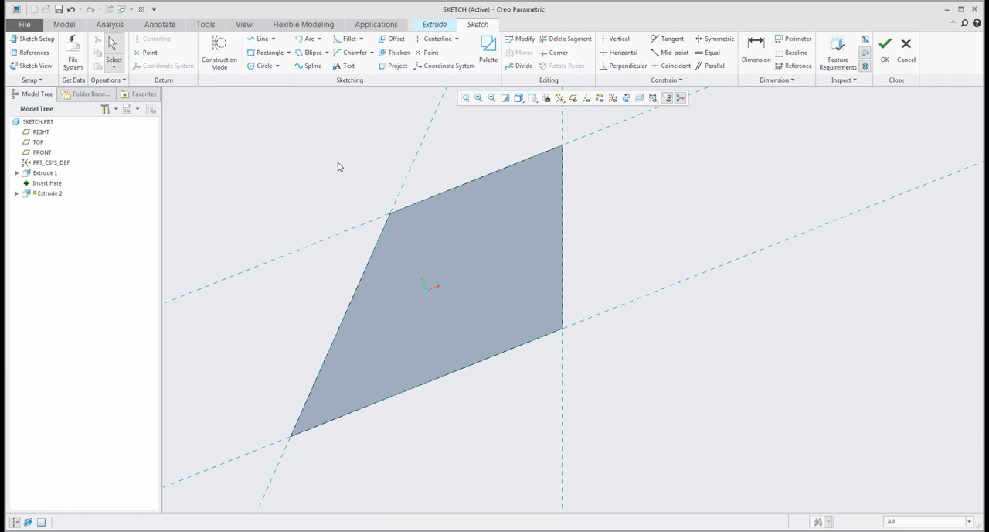
# - Sketch a closed triangle from the vertical side edge to the shorter parallel edge and an interior point, and accept the sketch
pyautogui.click(261, 39)
pyautogui.click(563, 215)
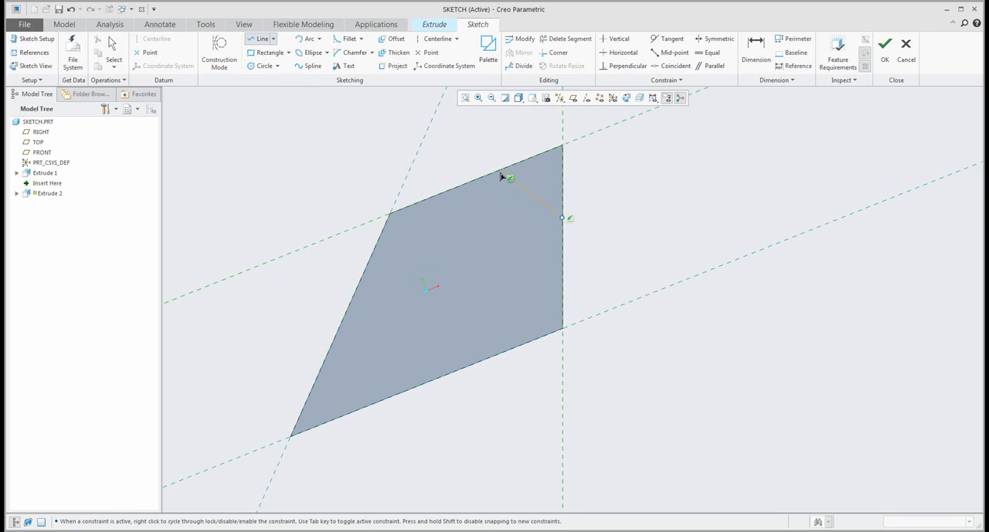
pyautogui.click(501, 171)
pyautogui.click(480, 288)
pyautogui.click(562, 217)
pyautogui.middleClick(610, 212)
pyautogui.middleClick(599, 233)
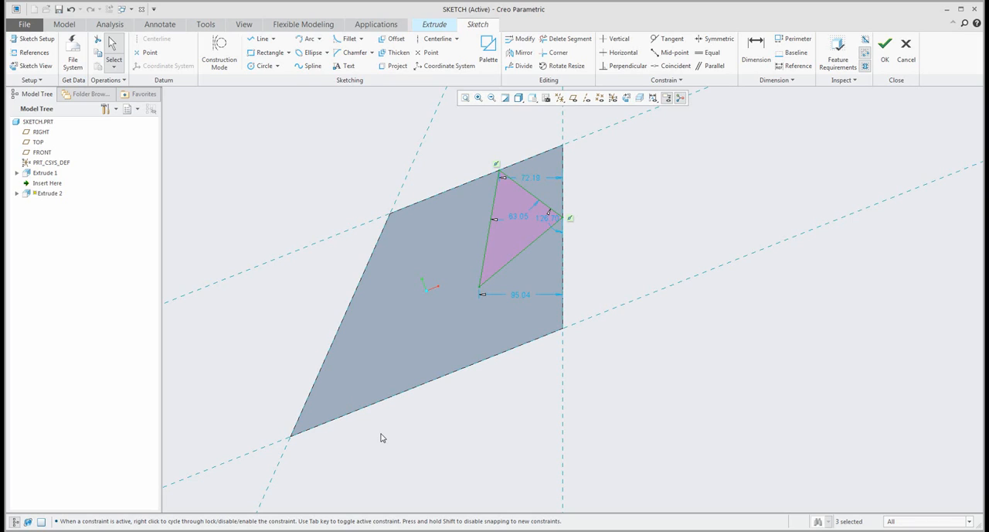
pyautogui.click(884, 54)
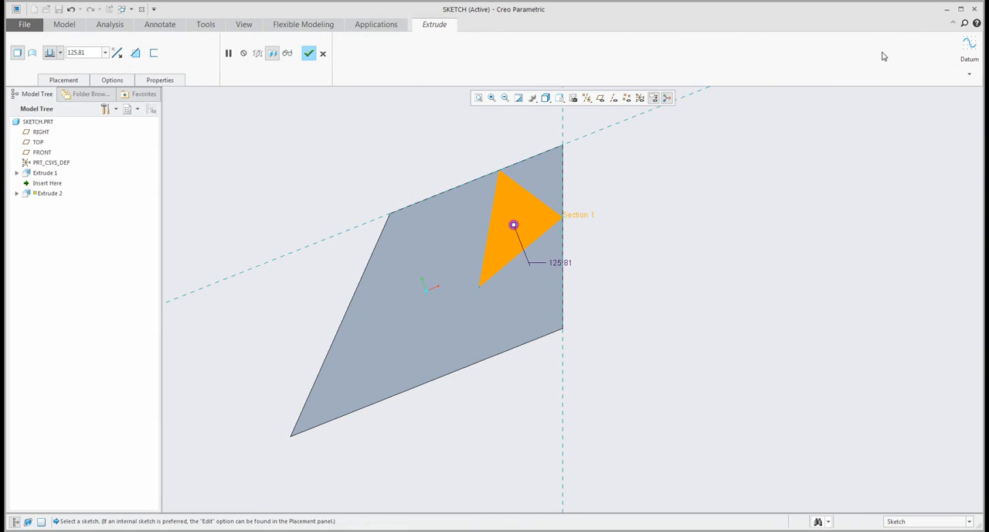
# - Reopen the extrusion's section for editing and examine which sketch references remain
pyautogui.click(64, 80)
pyautogui.click(150, 118)
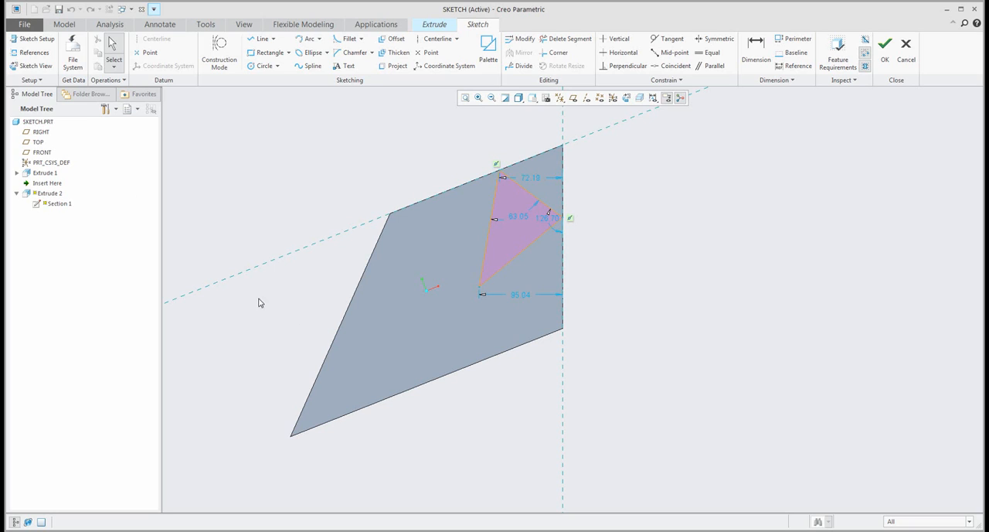
pyautogui.click(33, 52)
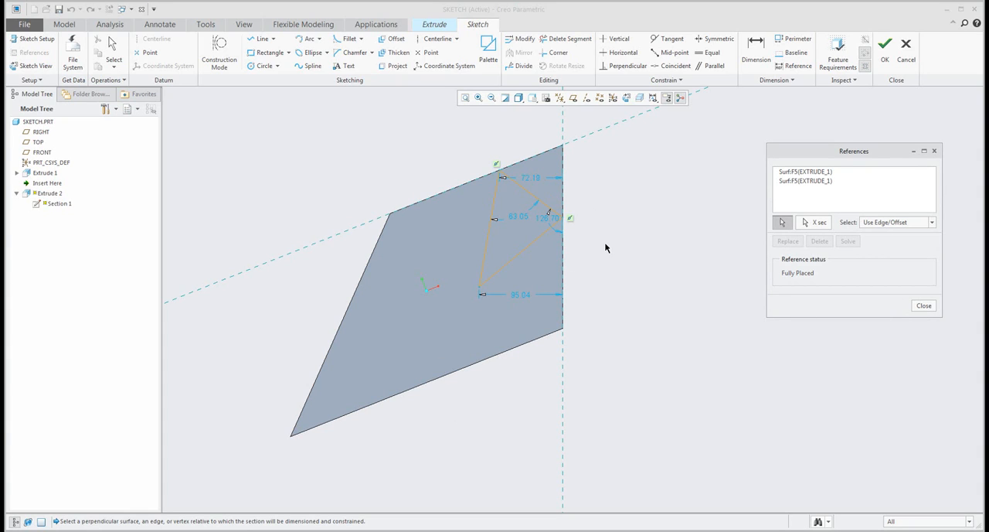
pyautogui.click(924, 305)
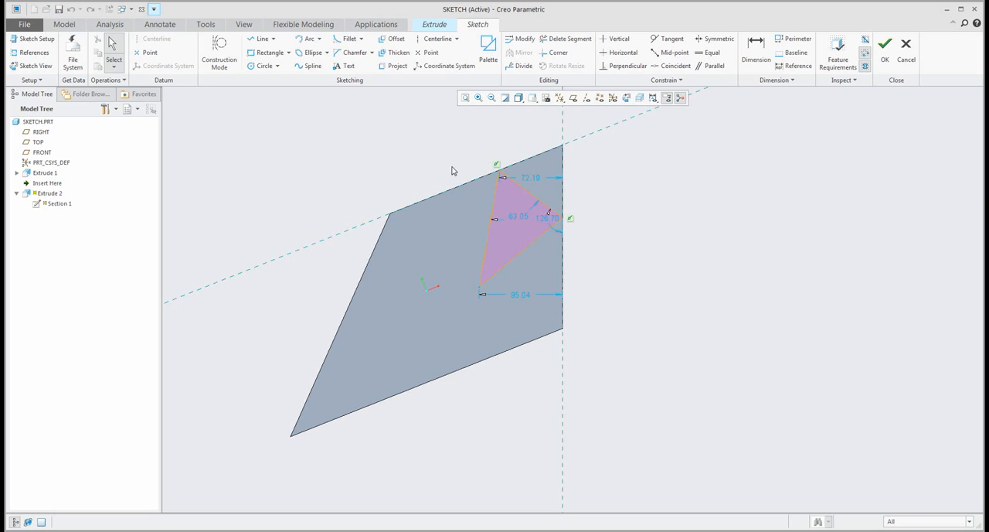
# - Replace the triangle with one spanning the slanted, longer parallel and vertical edges, picking the slanted and longer parallel edges as new references
pyautogui.moveTo(609, 316); pyautogui.dragTo(609, 315)
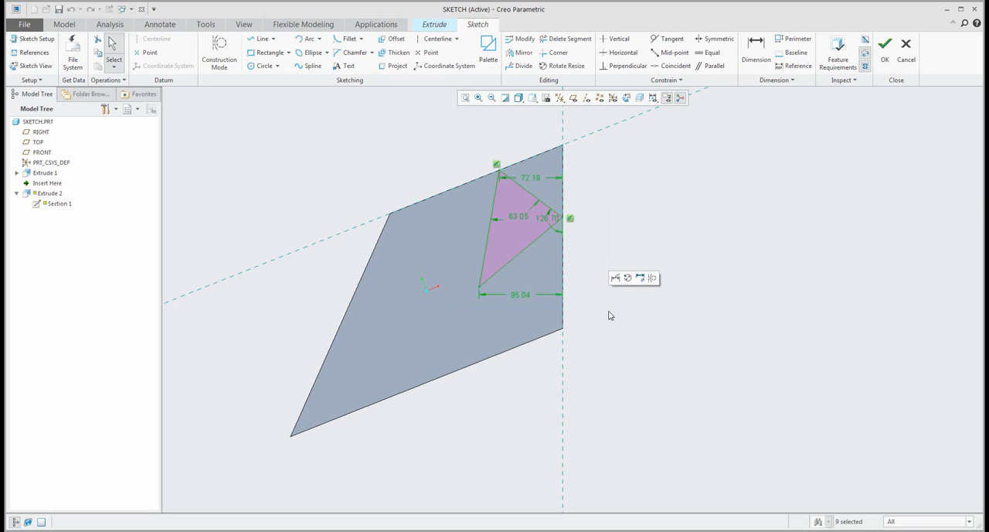
pyautogui.press('Delete')
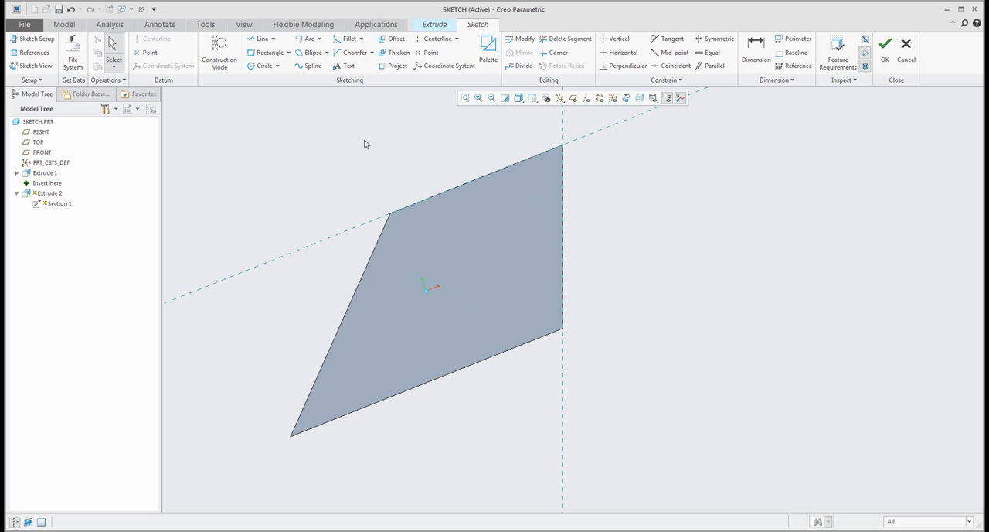
pyautogui.click(259, 45)
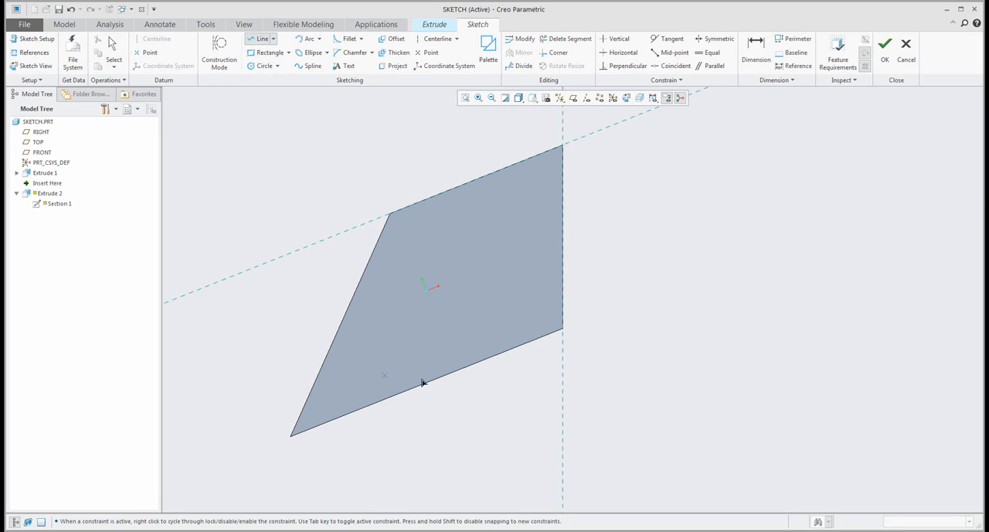
pyautogui.click(367, 266)
pyautogui.keyDown('alt'); pyautogui.click(472, 365); pyautogui.keyUp('alt')
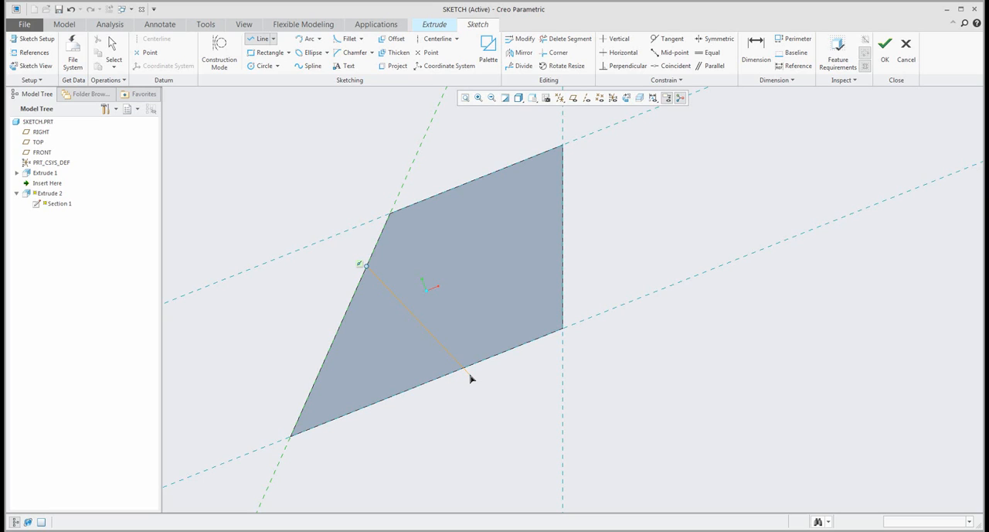
pyautogui.click(473, 365)
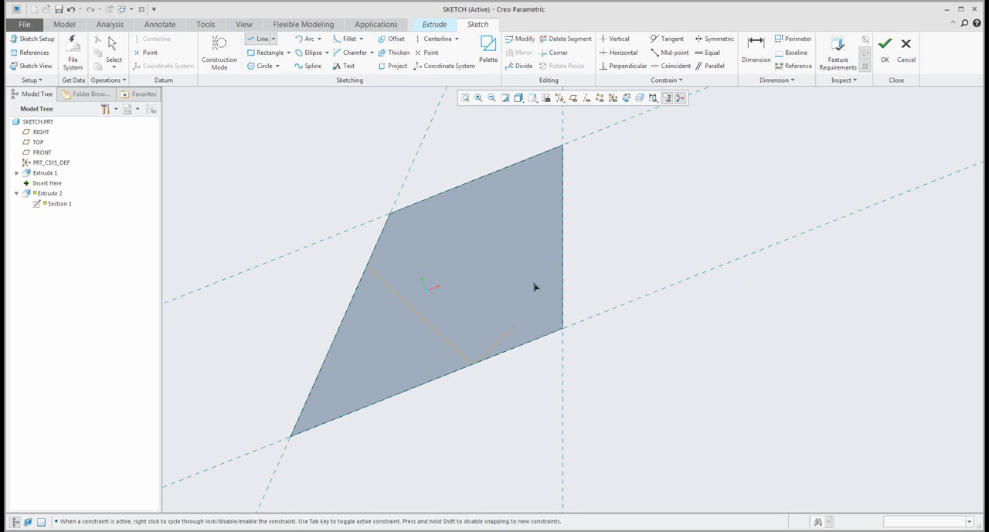
pyautogui.click(562, 256)
pyautogui.click(368, 265)
pyautogui.middleClick(327, 270)
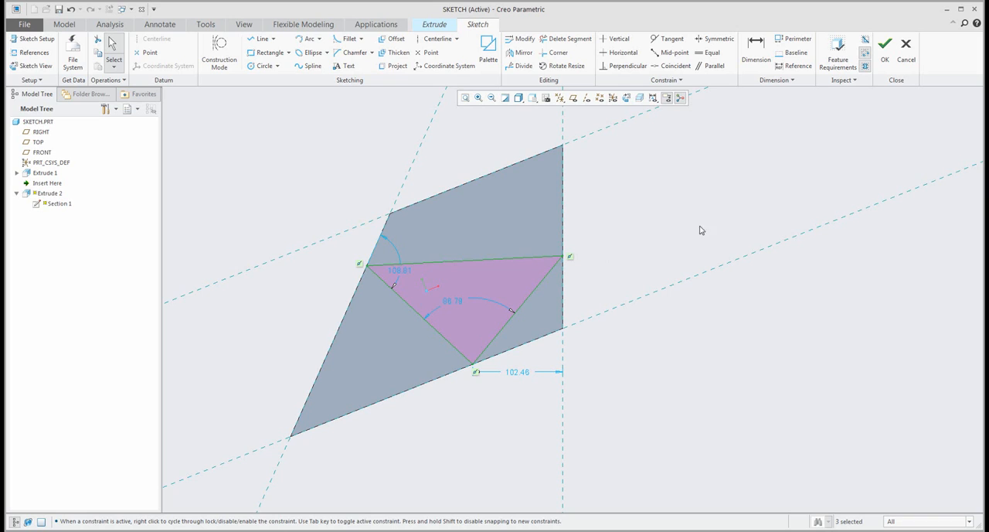
# - Accept the sketch and extrude the triangle upward from the block's face, increasing its depth before completing the feature
pyautogui.moveTo(636, 254)
pyautogui.mouseDown(button='middle')
pyautogui.moveTo(632, 201)
pyautogui.moveTo(859, 122)
pyautogui.mouseUp(button='middle')
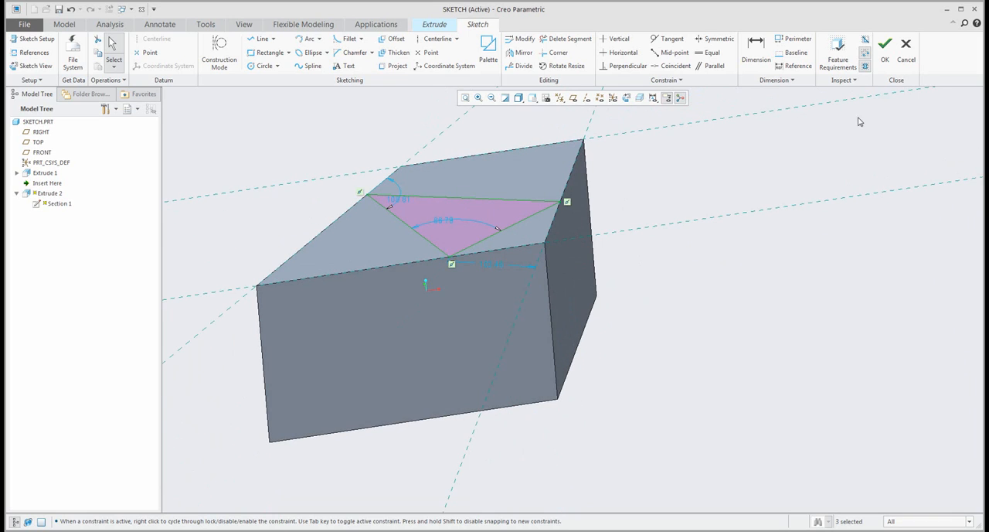
pyautogui.click(885, 48)
pyautogui.scroll(-3, 503, 261)
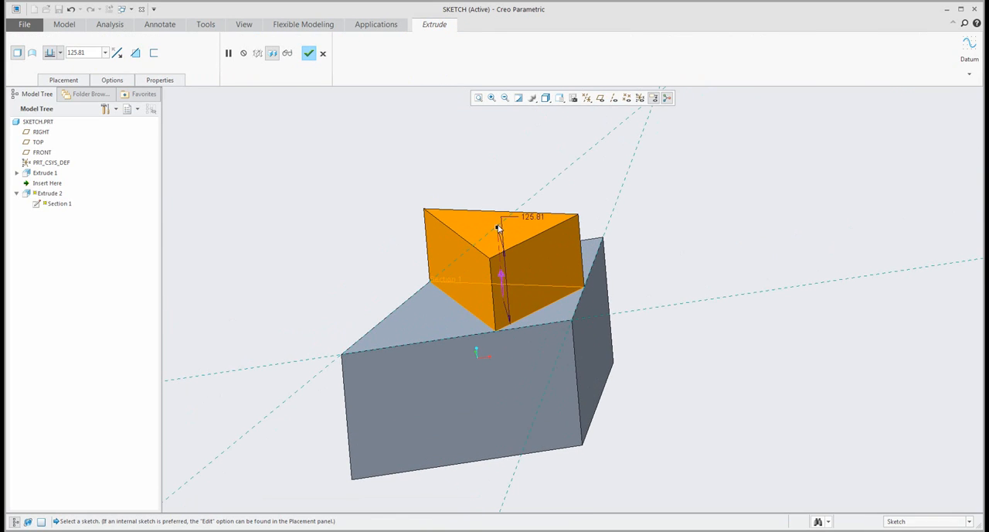
pyautogui.moveTo(498, 228); pyautogui.dragTo(391, 219)
pyautogui.middleClick(345, 222)
pyautogui.click(344, 222)
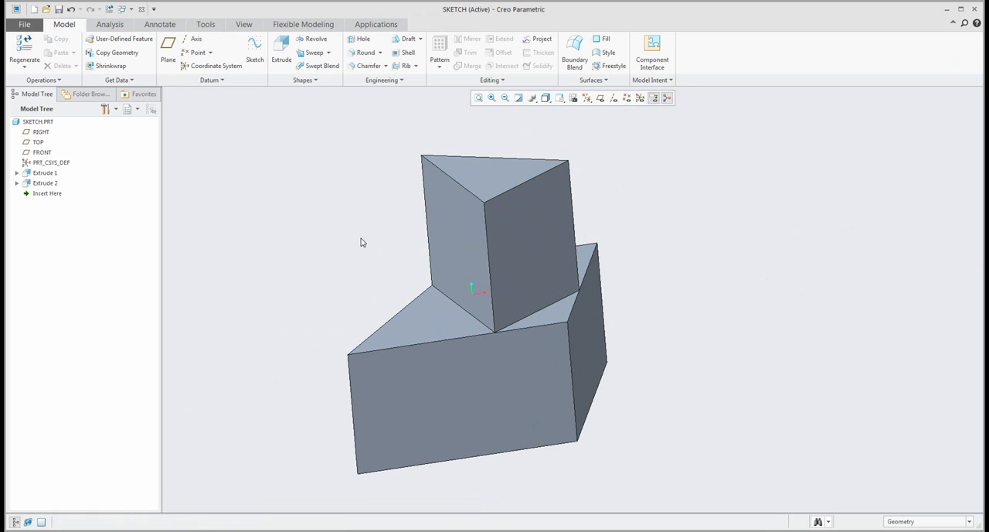
# - Turn on the display of datum axes and open the triangular extrusion's section for editing
pyautogui.moveTo(363, 239)
pyautogui.mouseDown(button='middle')
pyautogui.moveTo(370, 228)
pyautogui.moveTo(367, 235)
pyautogui.mouseUp(button='middle')
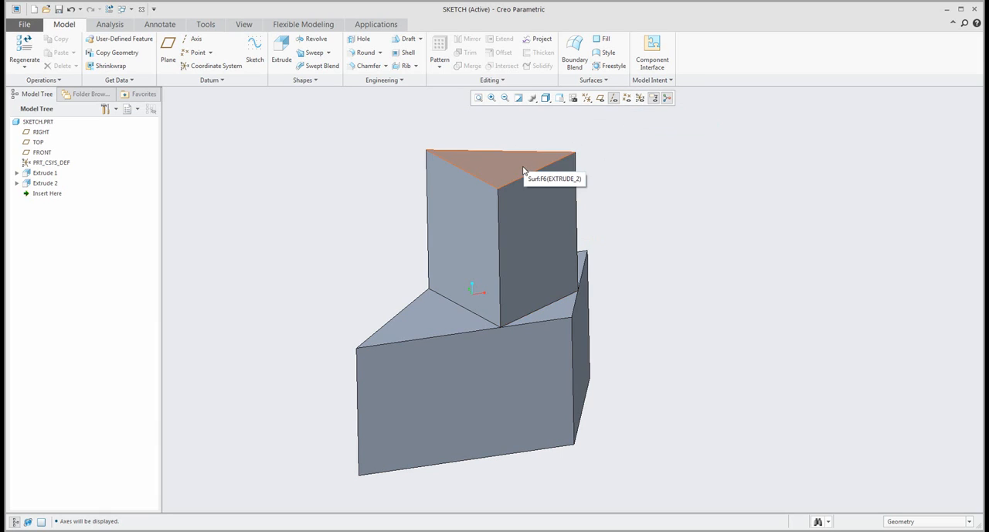
pyautogui.click(615, 100)
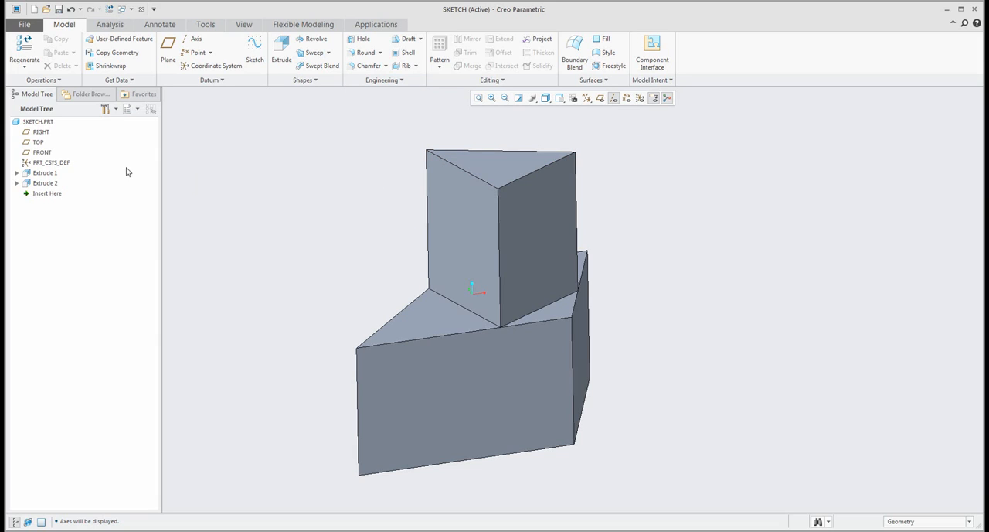
pyautogui.click(17, 184)
pyautogui.click(54, 193)
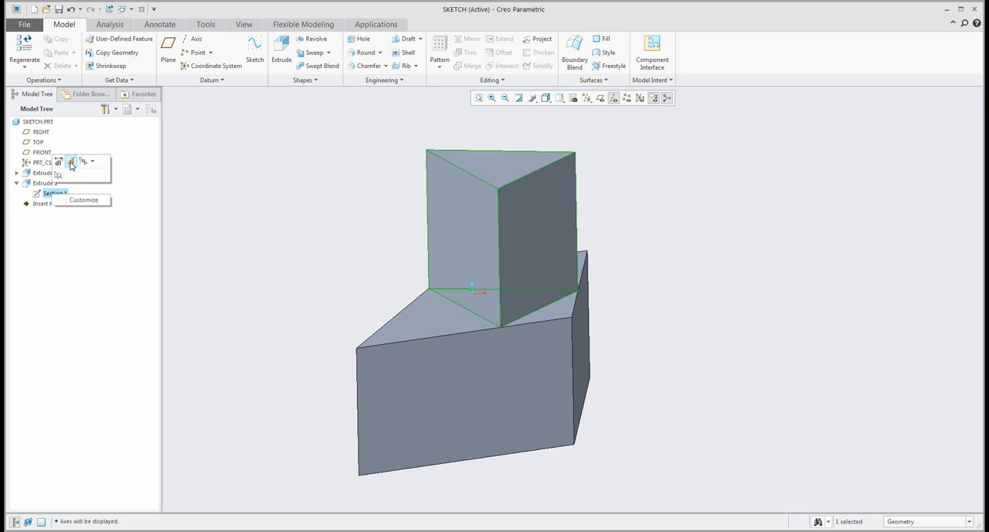
pyautogui.click(71, 162)
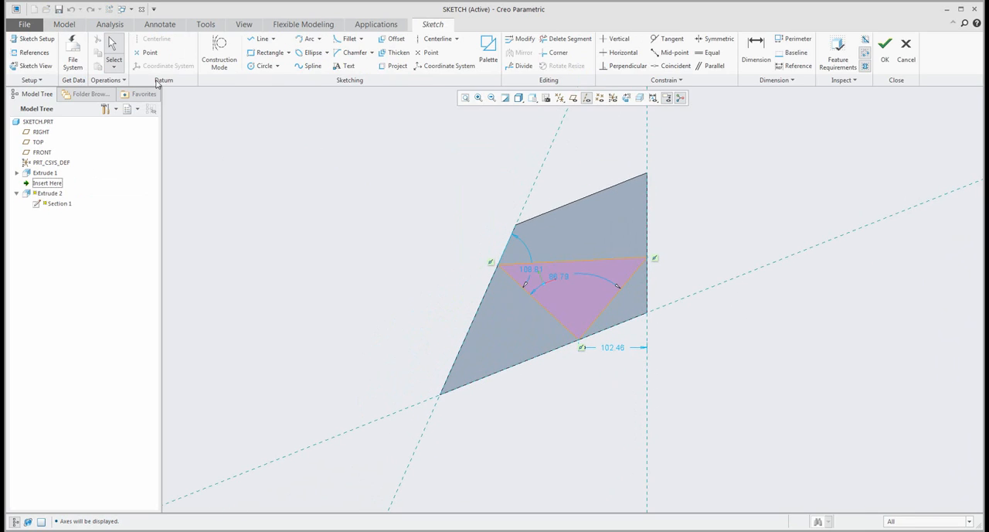
# - Place a datum point inside the triangle and accept the sketch to produce an axis through the extrusion
pyautogui.click(147, 56)
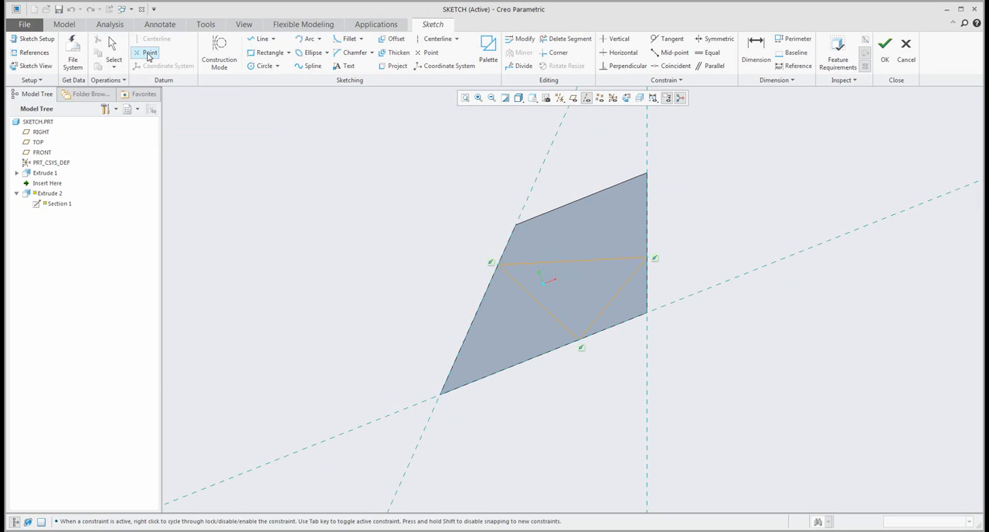
pyautogui.click(581, 294)
pyautogui.middleClick(701, 359)
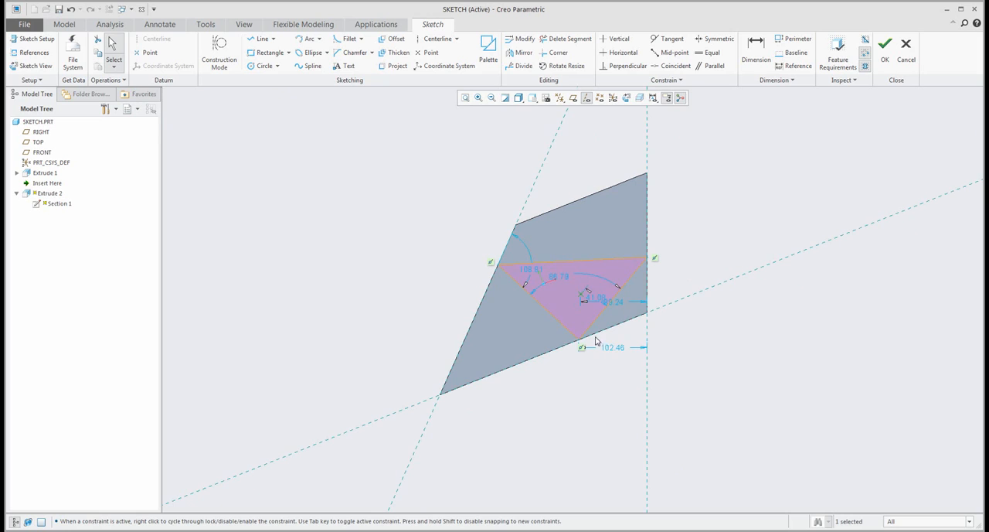
pyautogui.moveTo(594, 318); pyautogui.dragTo(572, 249, button='middle')
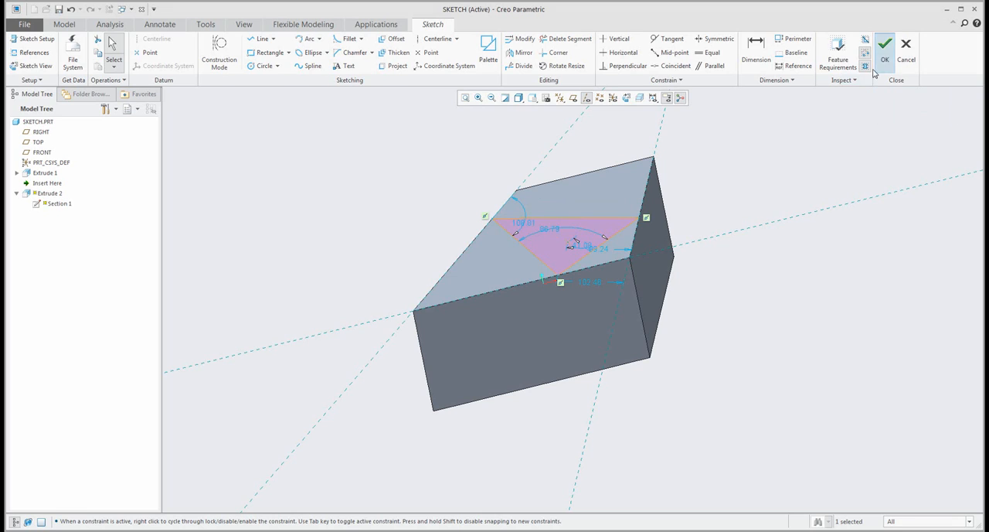
pyautogui.click(885, 48)
pyautogui.scroll(-2, 696, 305)
pyautogui.scroll(-3, 641, 164)
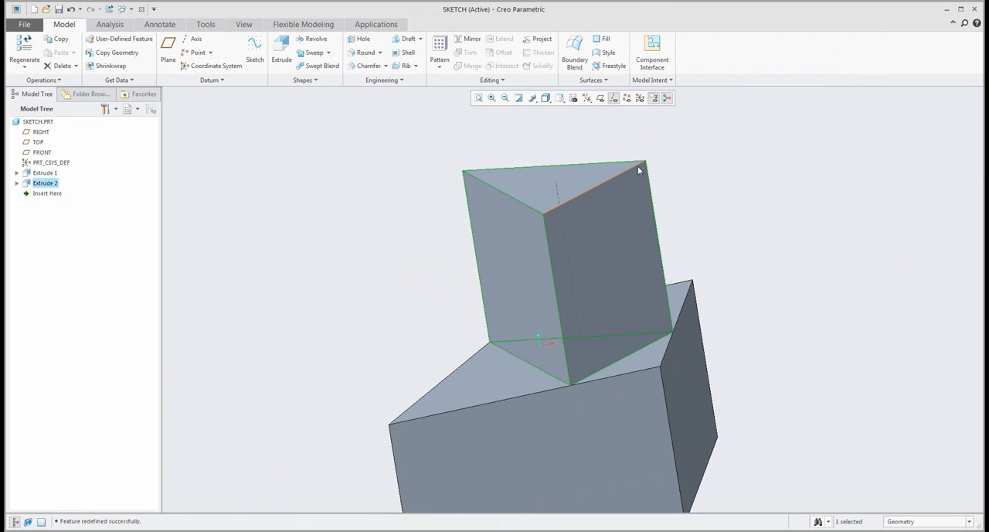
pyautogui.click(586, 132)
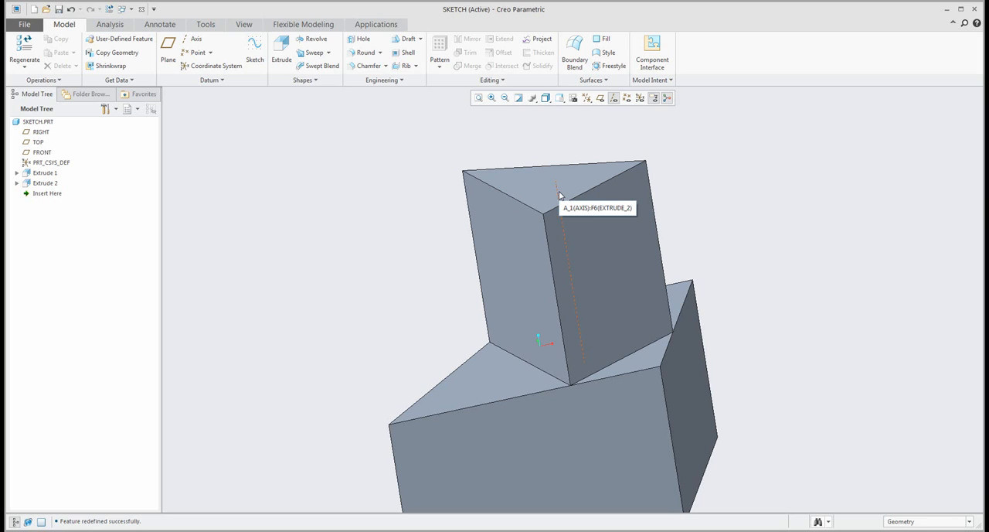
# - Start a new sketch on the block's front face
pyautogui.click(16, 183)
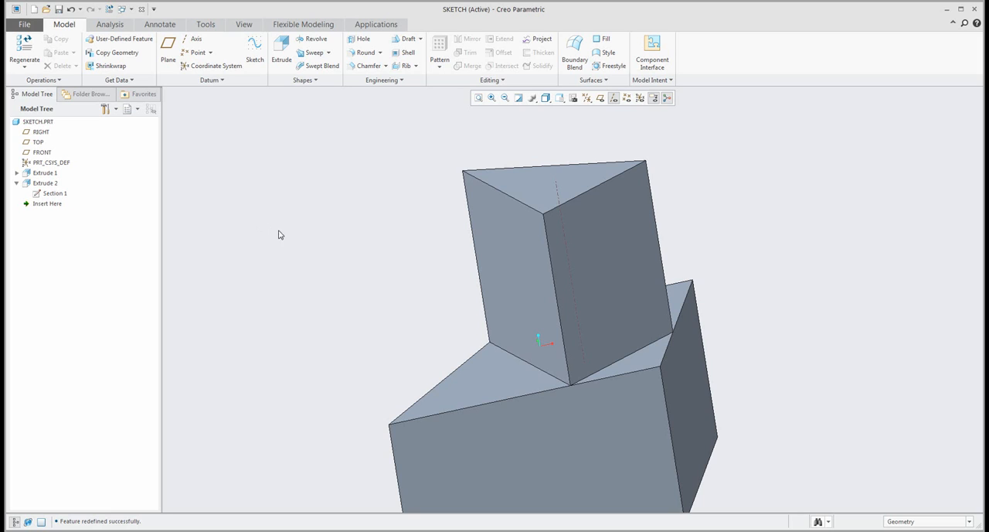
pyautogui.scroll(1, 345, 236)
pyautogui.scroll(1, 345, 237)
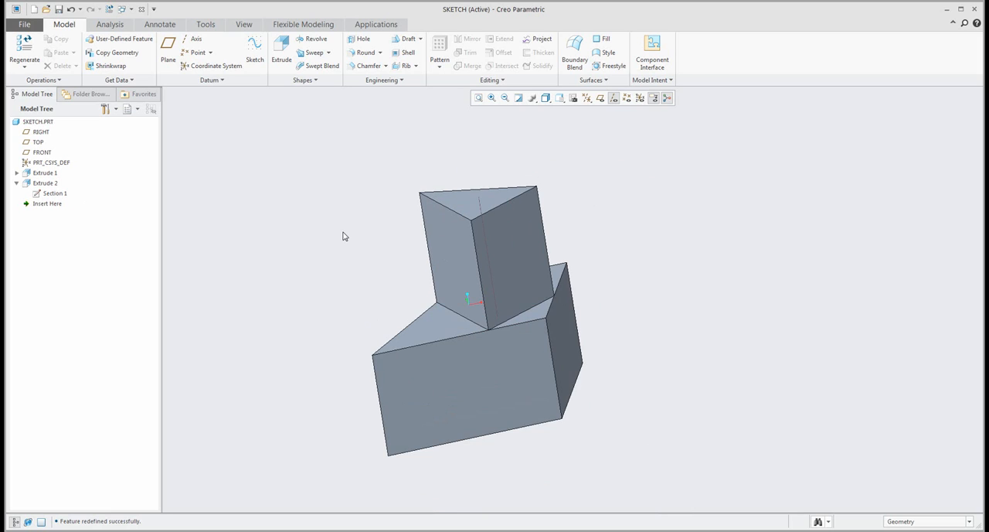
pyautogui.moveTo(382, 245)
pyautogui.mouseDown(button='middle')
pyautogui.moveTo(368, 210)
pyautogui.moveTo(347, 220)
pyautogui.moveTo(345, 238)
pyautogui.mouseUp(button='middle')
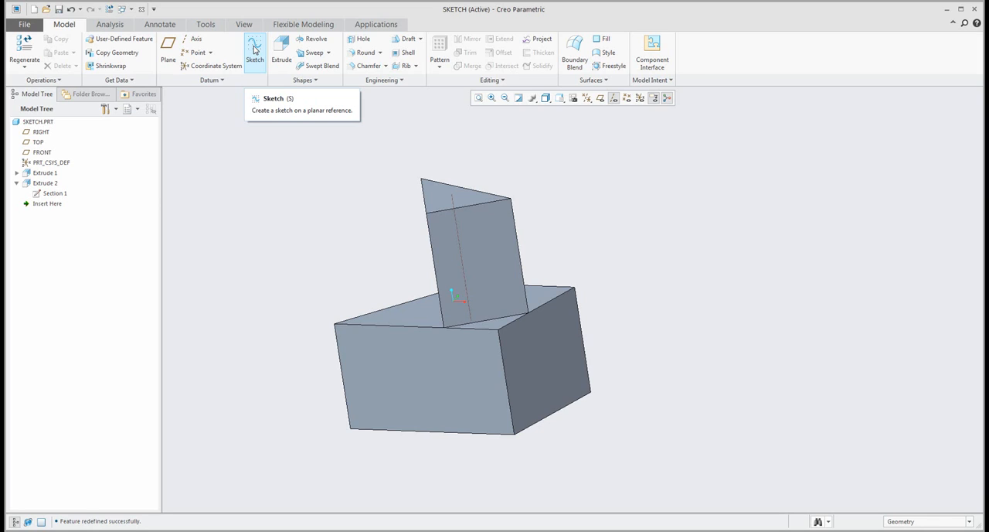
pyautogui.click(442, 379)
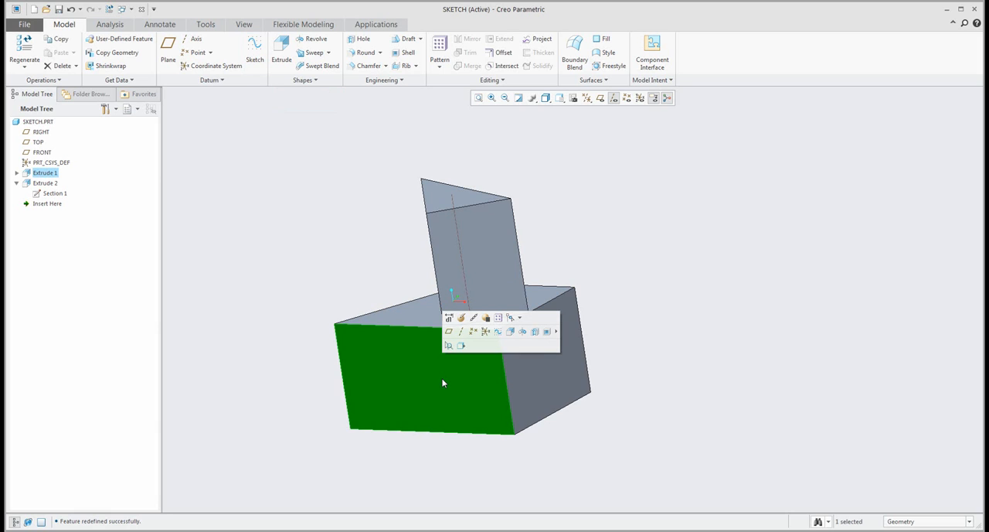
pyautogui.click(498, 333)
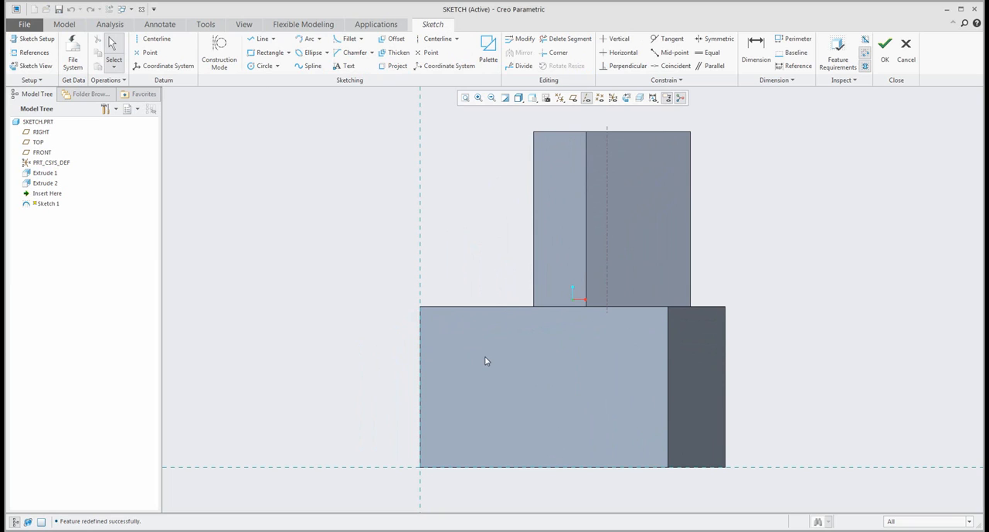
# - Place a datum coordinate system on the block's front face
pyautogui.scroll(1, 408, 320)
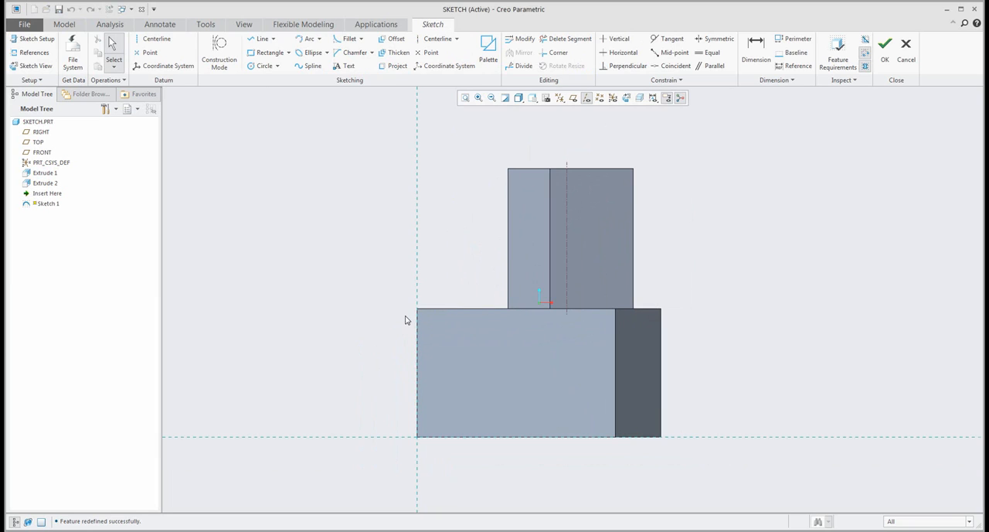
pyautogui.click(148, 68)
pyautogui.click(481, 365)
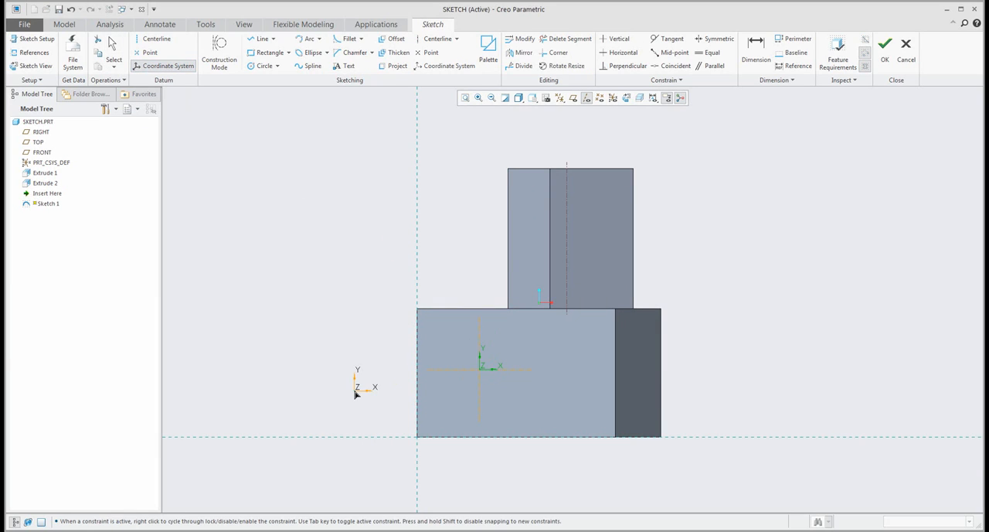
# - Place five datum points on the front face beside the sketched coordinate system
pyautogui.click(148, 53)
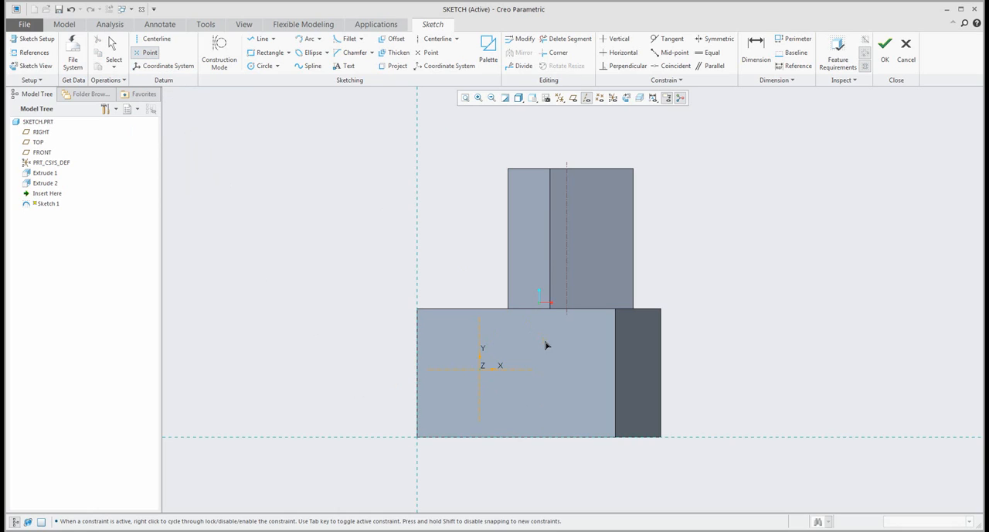
pyautogui.click(545, 340)
pyautogui.click(585, 330)
pyautogui.click(585, 370)
pyautogui.click(562, 389)
pyautogui.click(531, 394)
pyautogui.click(506, 389)
pyautogui.middleClick(457, 370)
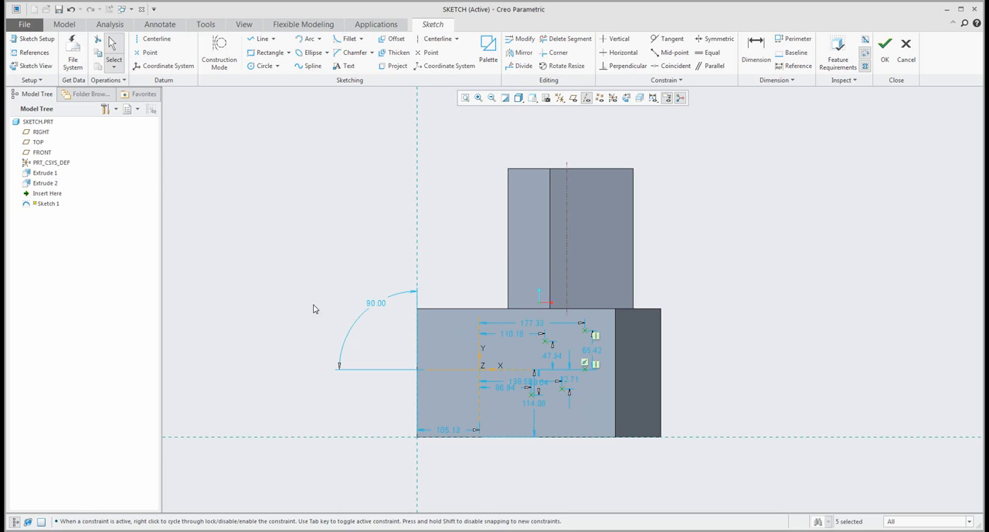
# - Draw a horizontal datum centerline along the upper edge of the block's front face
pyautogui.click(152, 43)
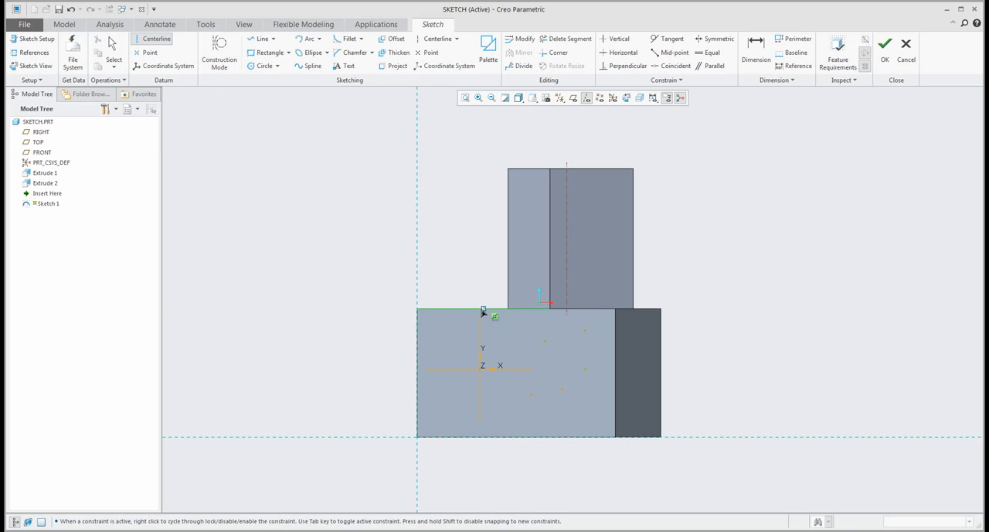
pyautogui.click(483, 311)
pyautogui.click(605, 311)
pyautogui.middleClick(701, 301)
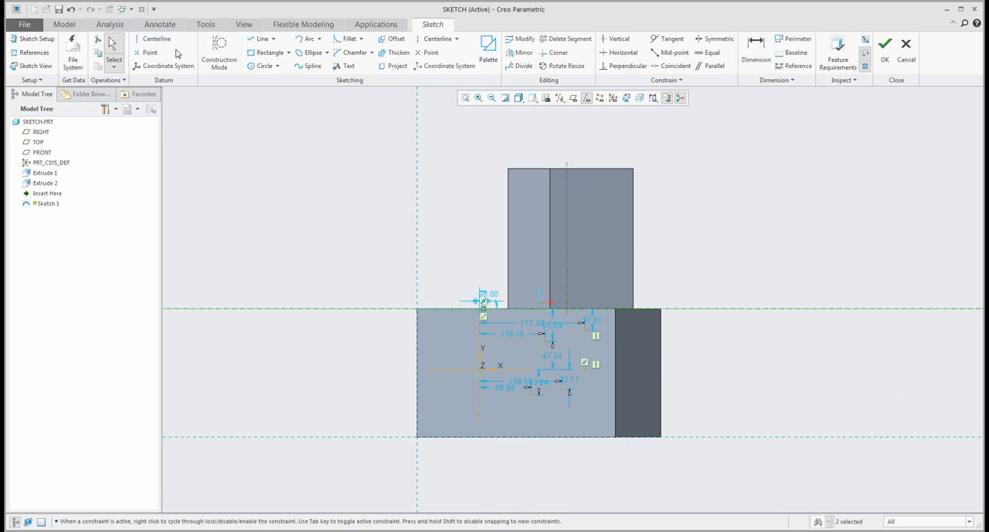
# - Draw an inclined datum centerline at about 50 degrees, crossing the horizontal centerline just beyond the block's upper right corner
pyautogui.click(152, 39)
pyautogui.click(598, 232)
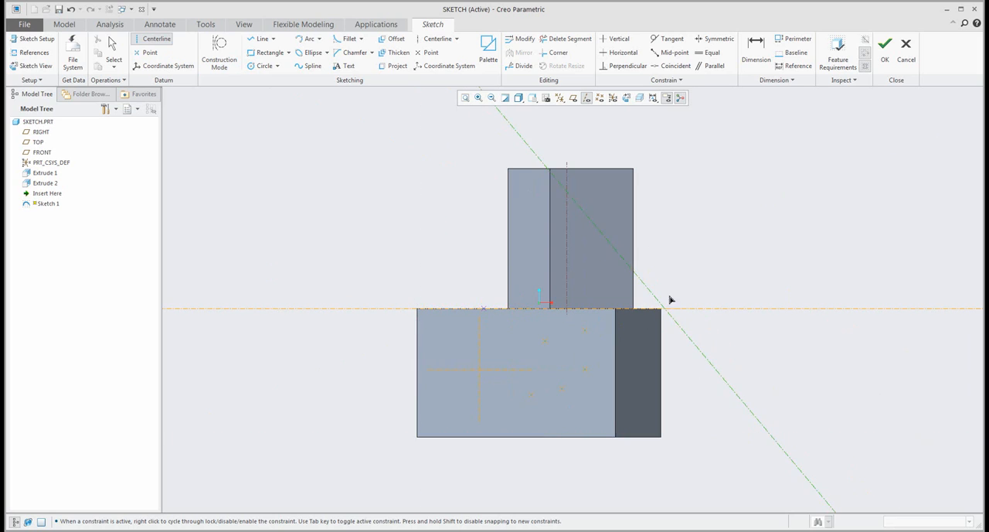
pyautogui.click(670, 300)
pyautogui.middleClick(724, 257)
# - Turn on the display of datum coordinate systems and accept the sketch to create its datum features
pyautogui.moveTo(680, 254)
pyautogui.mouseDown(button='middle')
pyautogui.moveTo(645, 276)
pyautogui.moveTo(651, 282)
pyautogui.mouseUp(button='middle')
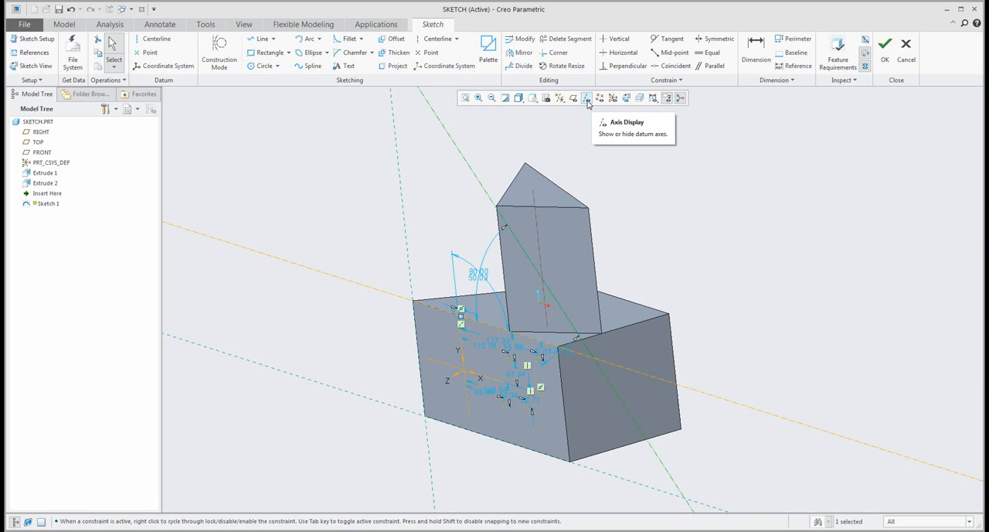
pyautogui.click(613, 98)
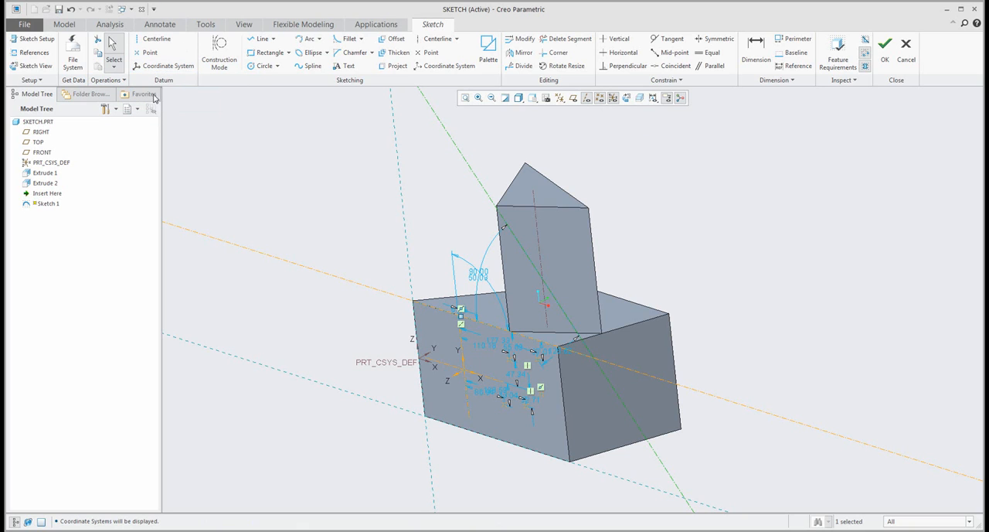
pyautogui.click(883, 59)
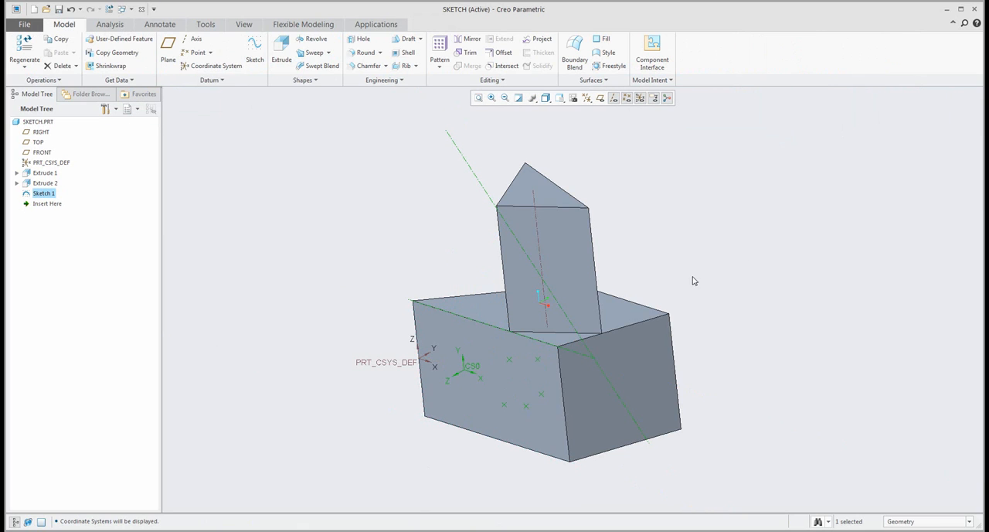
pyautogui.moveTo(691, 278)
pyautogui.mouseDown(button='middle')
pyautogui.moveTo(641, 263)
pyautogui.moveTo(629, 270)
pyautogui.moveTo(641, 284)
pyautogui.mouseUp(button='middle')
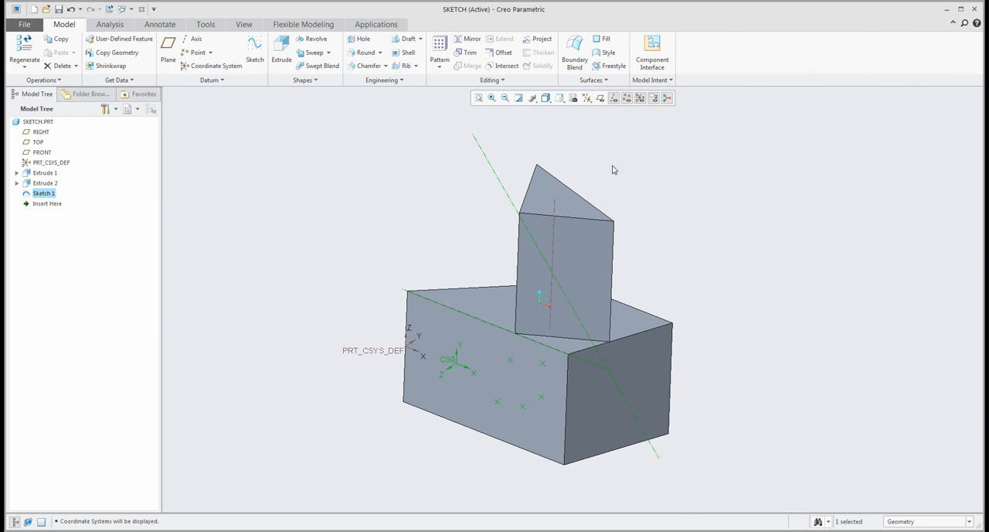
pyautogui.moveTo(463, 248); pyautogui.dragTo(466, 249, button='middle')
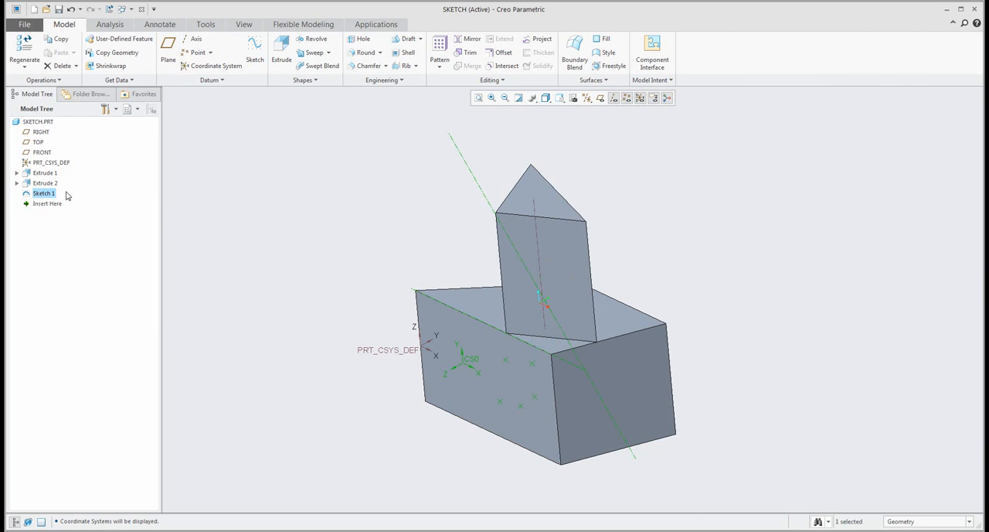
pyautogui.moveTo(497, 353); pyautogui.dragTo(634, 326, button='middle')
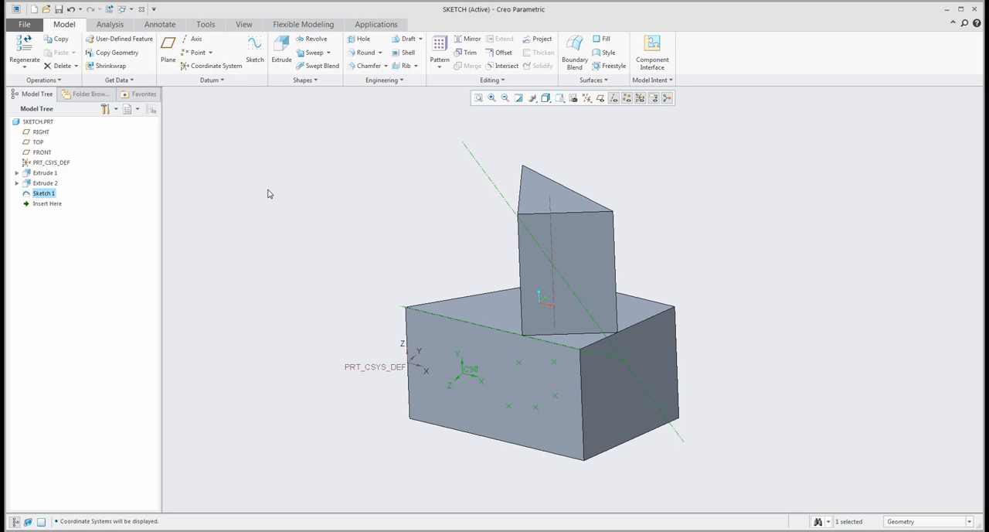
# - Hide the datum axes, points, coordinate systems, annotations and spin center, and deselect the sketch
pyautogui.moveTo(421, 264)
pyautogui.mouseDown(button='middle')
pyautogui.moveTo(430, 223)
pyautogui.moveTo(415, 106)
pyautogui.moveTo(426, 137)
pyautogui.moveTo(570, 152)
pyautogui.mouseUp(button='middle')
pyautogui.click(626, 98)
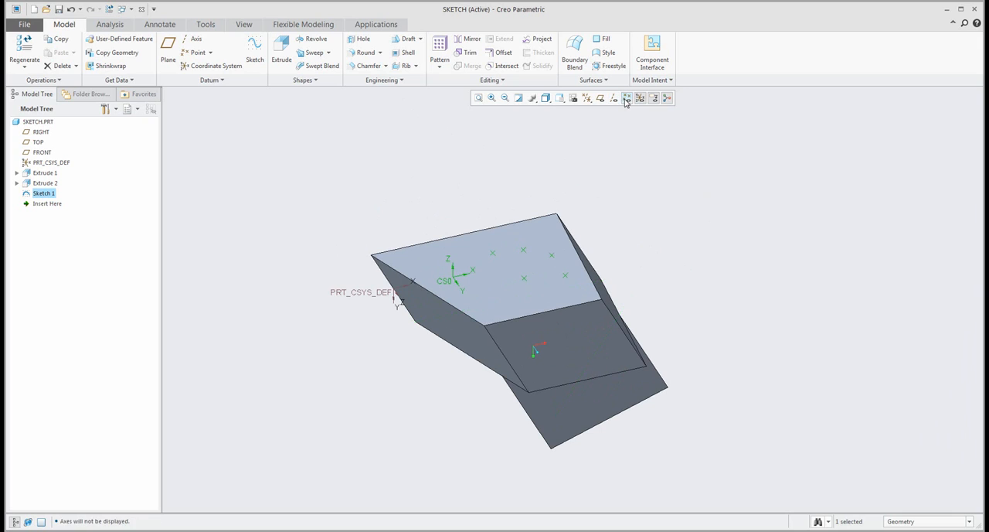
pyautogui.click(627, 102)
pyautogui.click(640, 101)
pyautogui.click(654, 100)
pyautogui.click(667, 101)
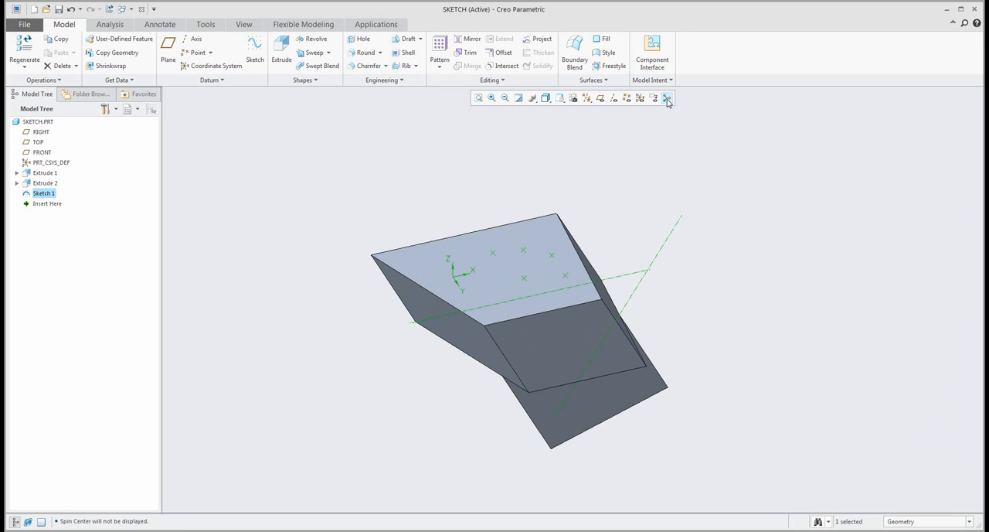
pyautogui.click(474, 167)
pyautogui.moveTo(472, 166)
pyautogui.mouseDown(button='middle')
pyautogui.moveTo(497, 163)
pyautogui.moveTo(476, 155)
pyautogui.mouseUp(button='middle')
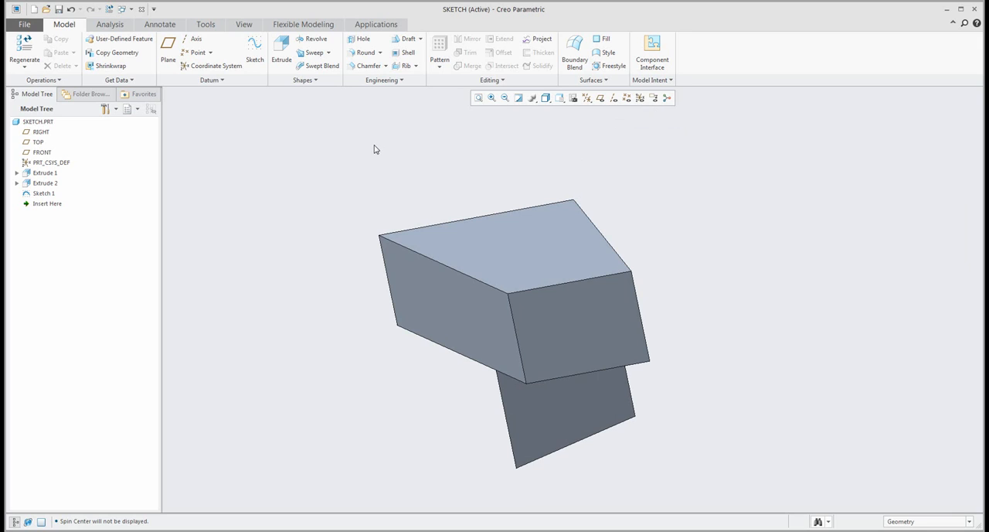
# - Start an Extrude with its sketch placed on the block's trapezoidal bottom face
pyautogui.click(279, 58)
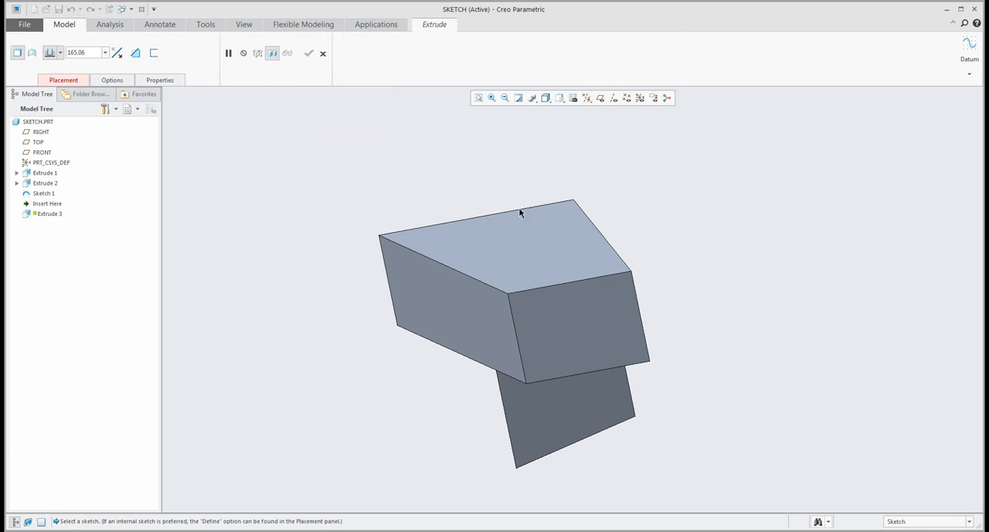
pyautogui.click(550, 264)
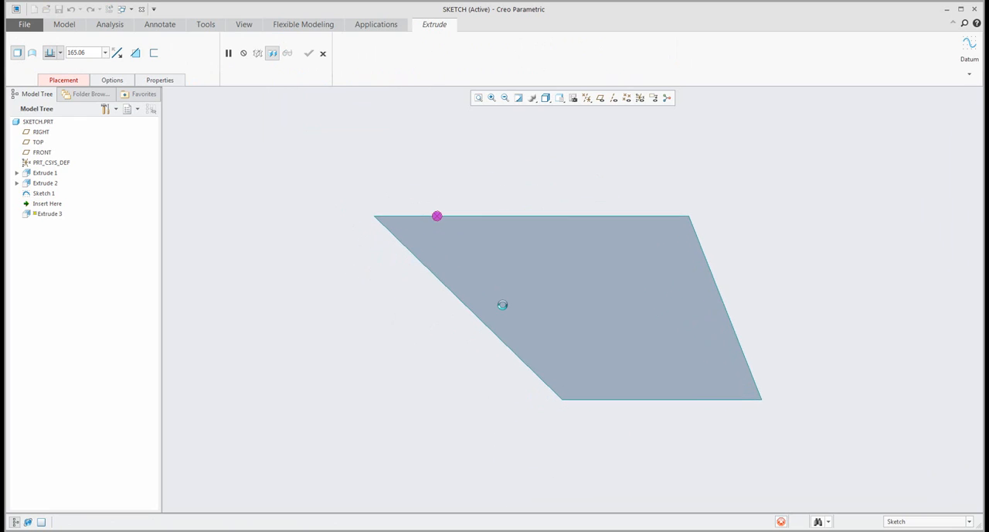
pyautogui.scroll(1, 496, 326)
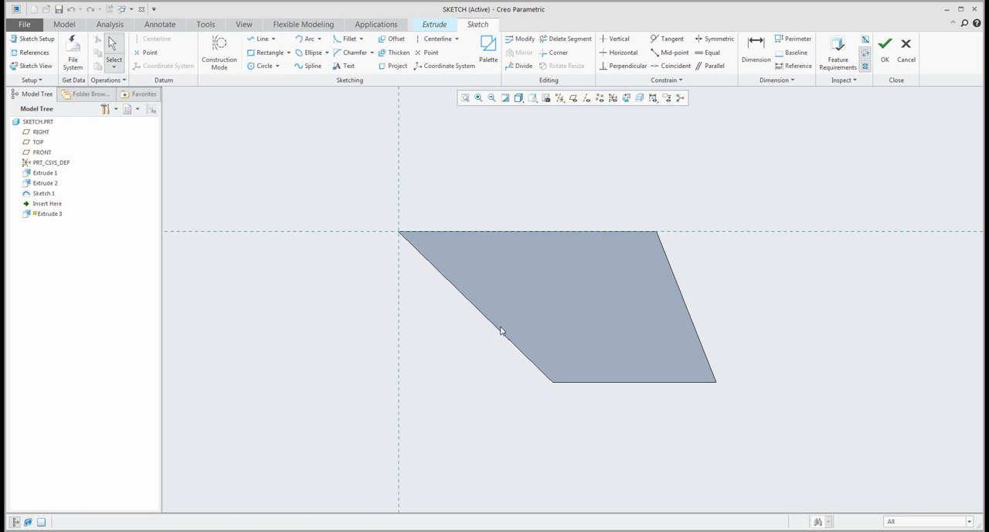
pyautogui.keyDown('shift'); pyautogui.moveTo(537, 330); pyautogui.dragTo(450, 330, button='middle'); pyautogui.keyUp('shift')
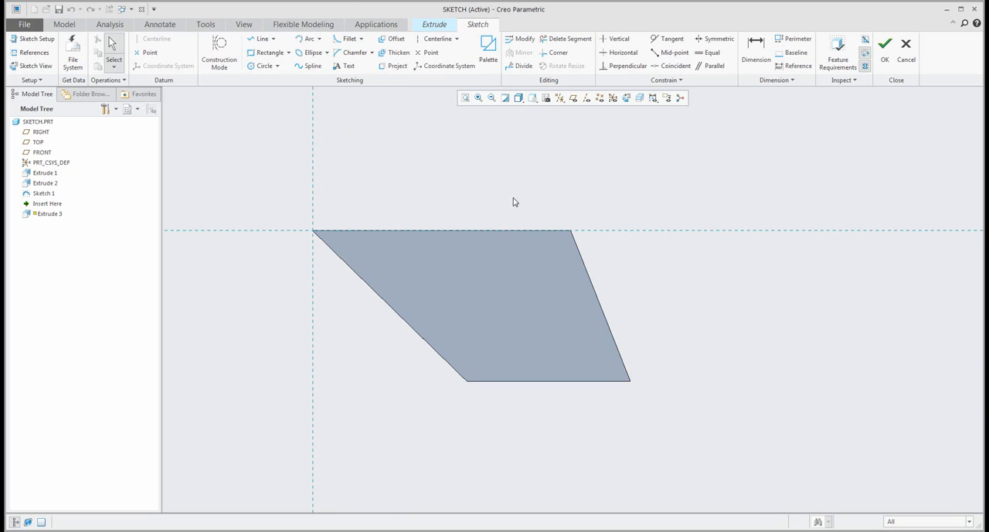
pyautogui.keyDown('shift'); pyautogui.moveTo(511, 199); pyautogui.dragTo(503, 278, button='middle'); pyautogui.keyUp('shift')
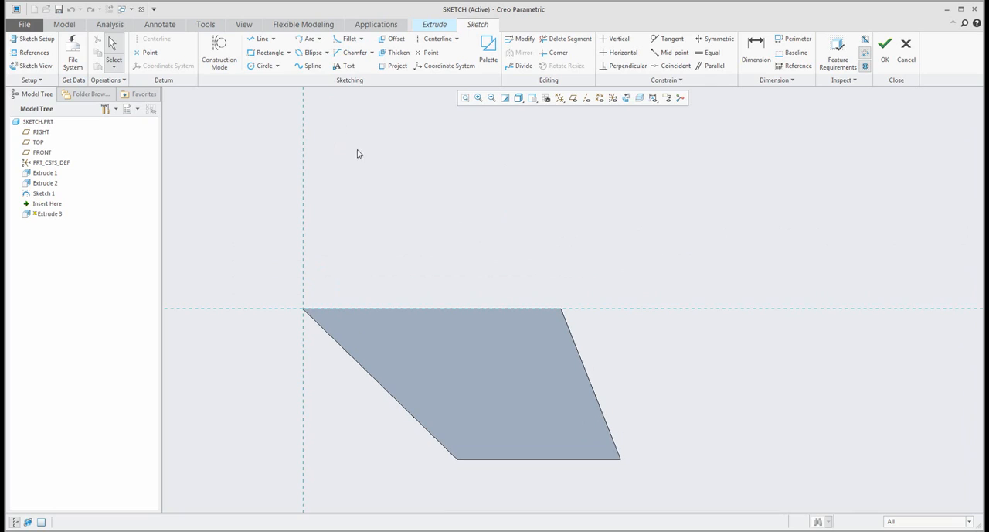
# - Sketch a closed seven-sided line profile about 148 wide and 118 high above the face's horizontal upper edge
pyautogui.click(266, 43)
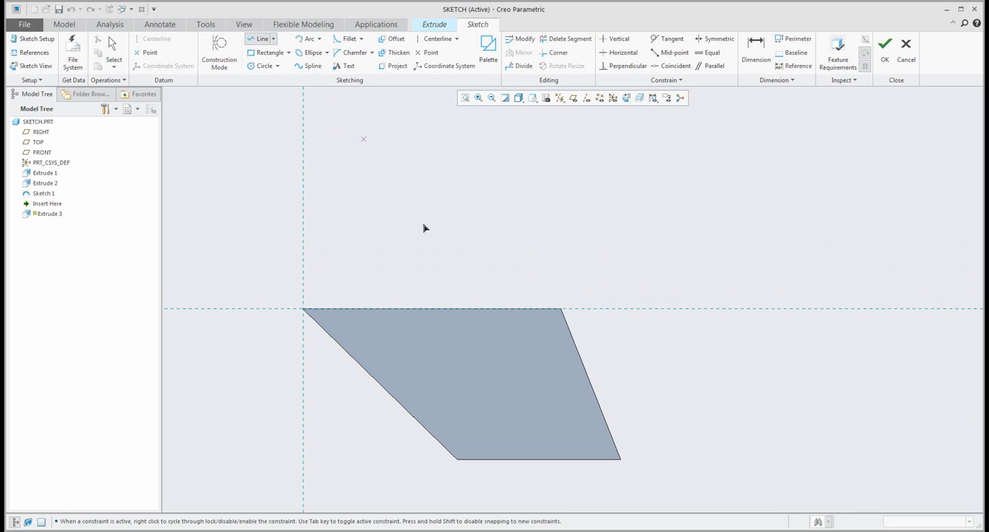
pyautogui.click(387, 150)
pyautogui.click(502, 150)
pyautogui.click(502, 190)
pyautogui.click(464, 187)
pyautogui.click(427, 214)
pyautogui.click(409, 242)
pyautogui.click(387, 242)
pyautogui.middleClick(348, 221)
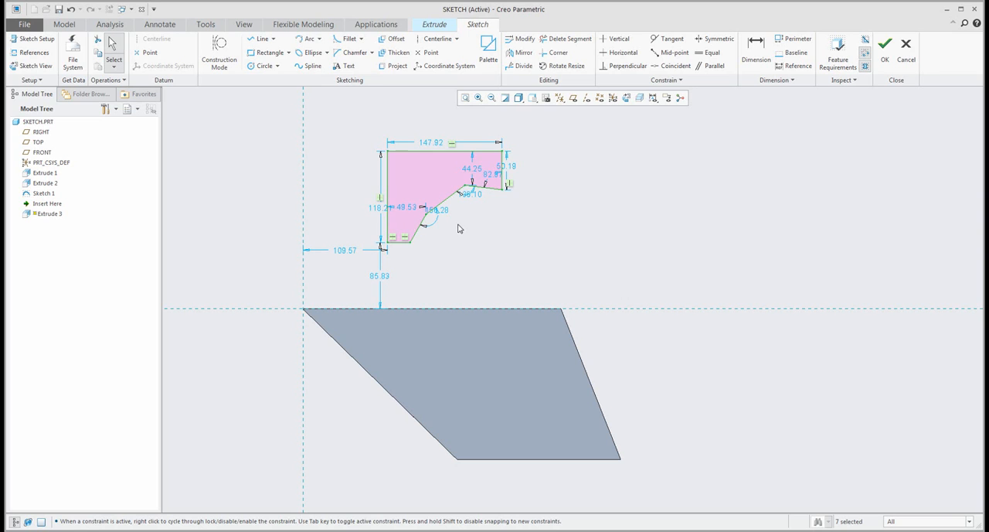
# - Constrain the profile's slightly sloped lower right edge to horizontal and its short steep lower edge to vertical
pyautogui.scroll(3, 468, 219)
pyautogui.scroll(-2, 472, 208)
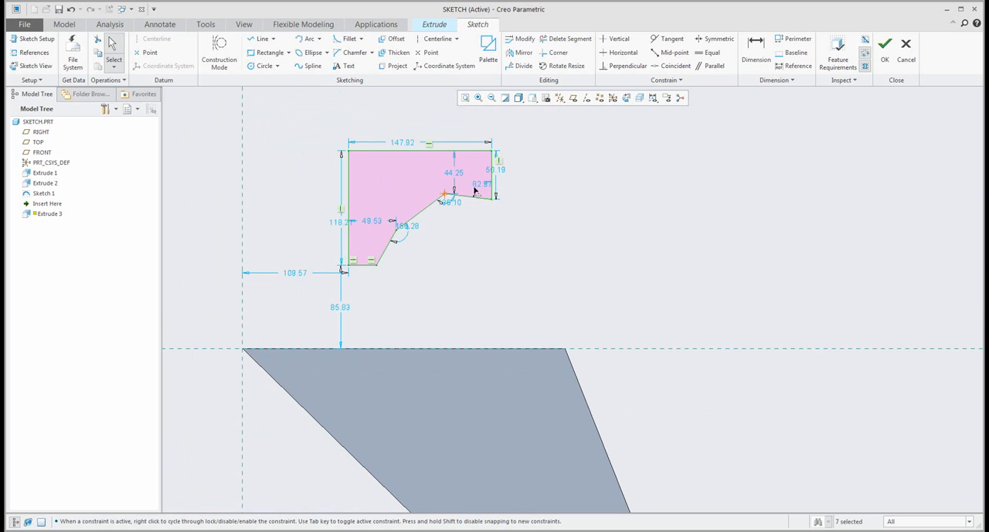
pyautogui.scroll(2, 473, 220)
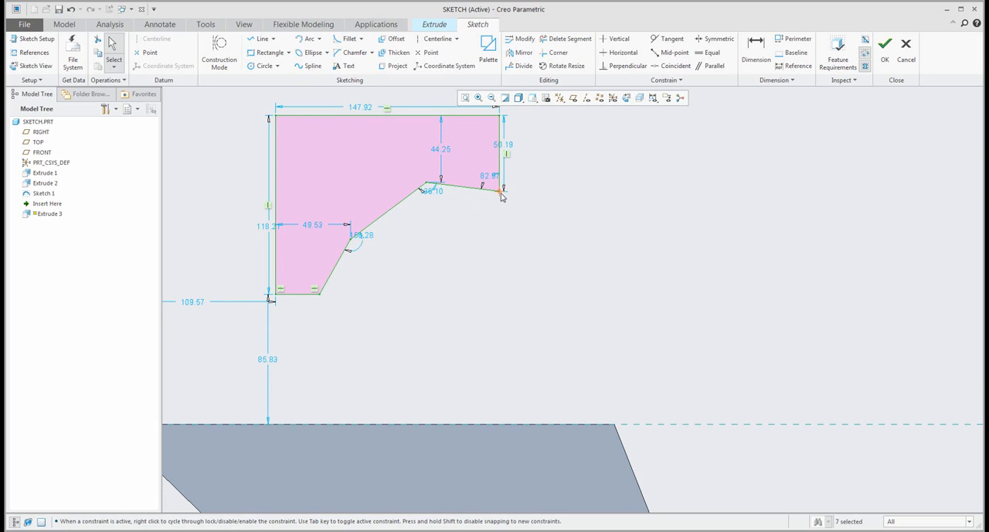
pyautogui.moveTo(426, 186)
pyautogui.mouseDown()
pyautogui.moveTo(437, 218)
pyautogui.moveTo(424, 188)
pyautogui.mouseUp()
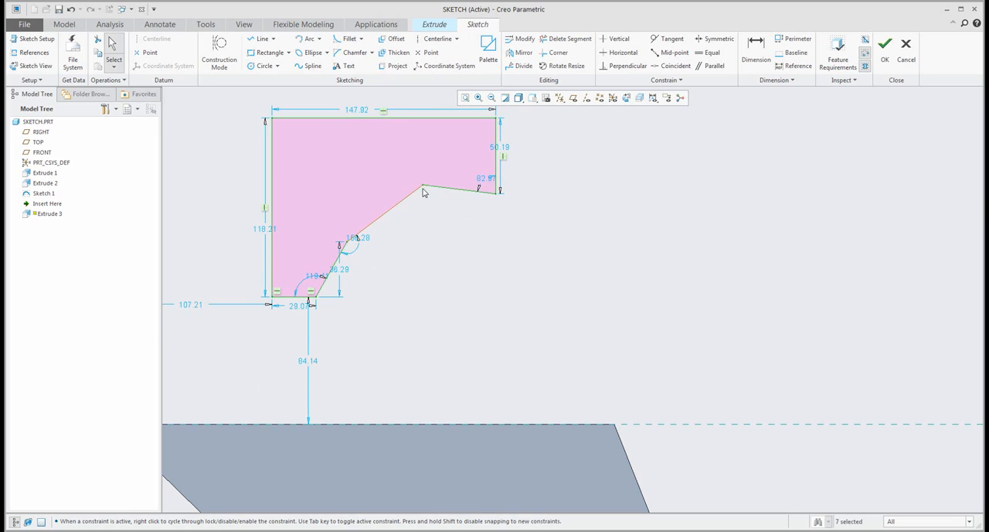
pyautogui.click(466, 194)
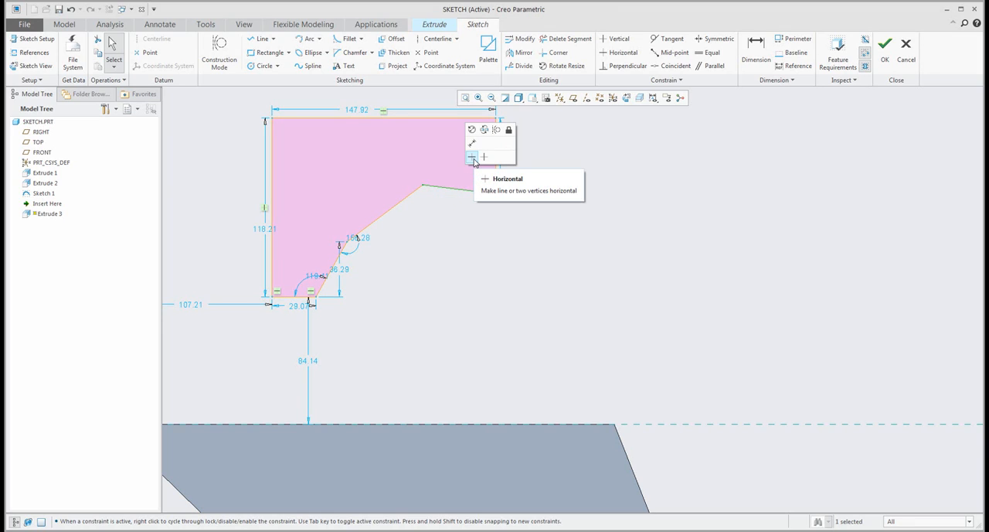
pyautogui.click(474, 158)
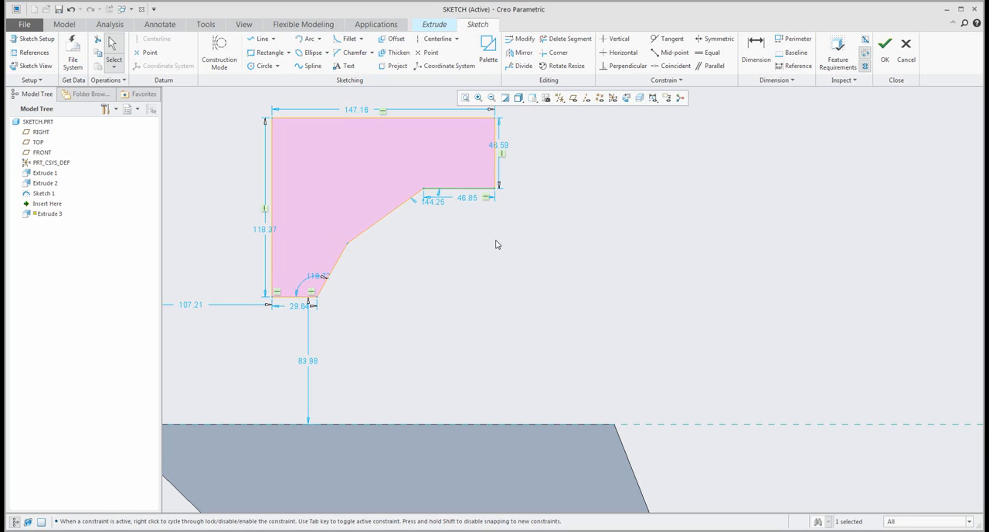
pyautogui.click(339, 265)
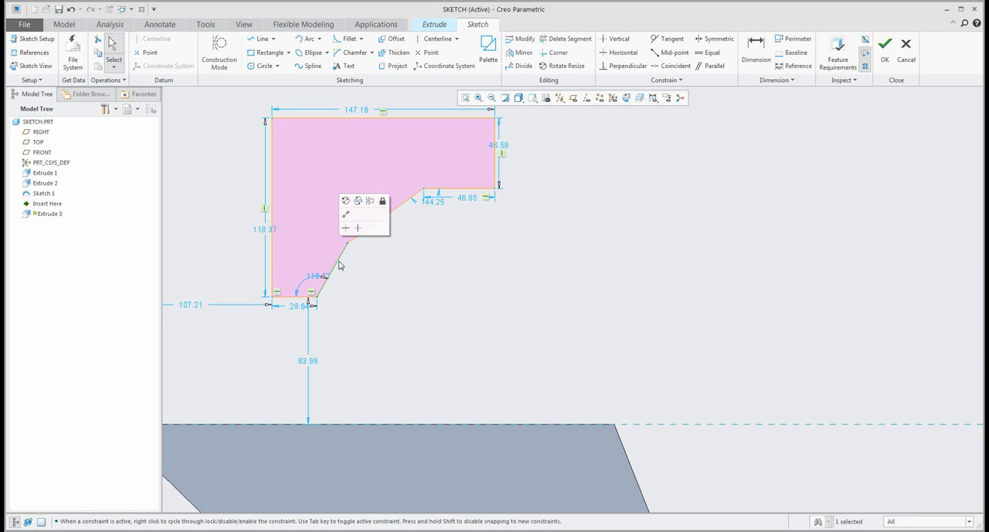
pyautogui.click(358, 228)
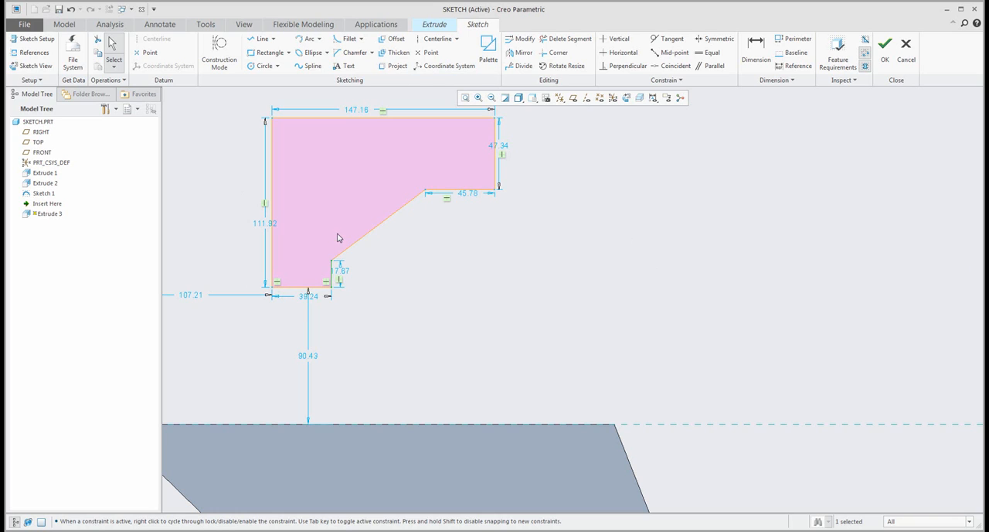
# - Draw a chain of four lines to the right of the profile, ending the last line partway along the first line
pyautogui.scroll(-2, 204, 299)
pyautogui.scroll(2, 209, 298)
pyautogui.scroll(-2, 315, 262)
pyautogui.scroll(1, 411, 283)
pyautogui.scroll(-1, 431, 290)
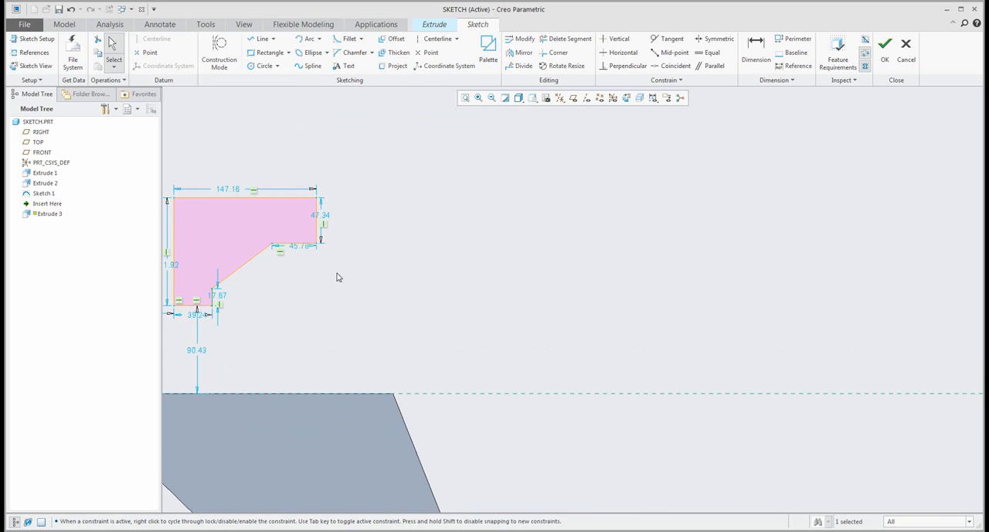
pyautogui.click(259, 41)
pyautogui.click(355, 324)
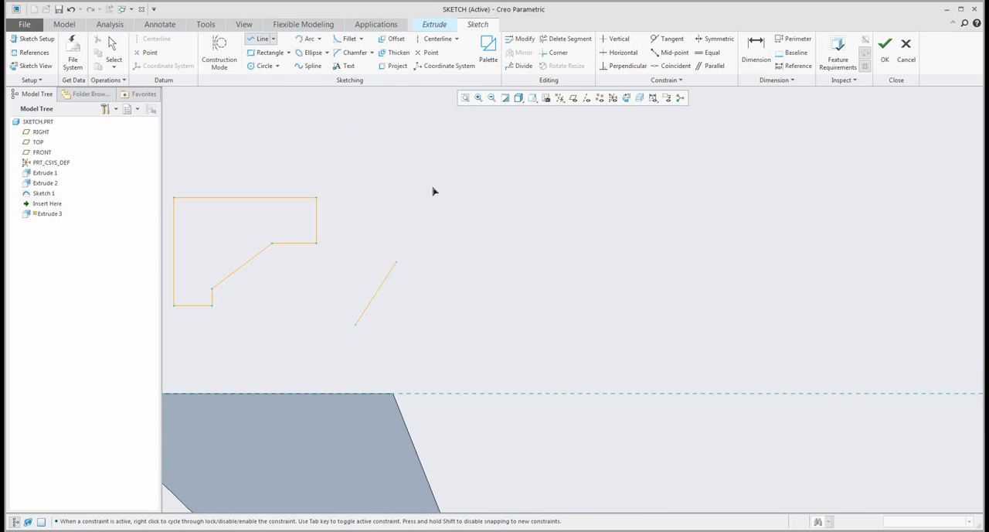
pyautogui.click(457, 157)
pyautogui.click(563, 242)
pyautogui.click(450, 383)
pyautogui.click(400, 250)
pyautogui.middleClick(394, 240)
pyautogui.middleClick(390, 216)
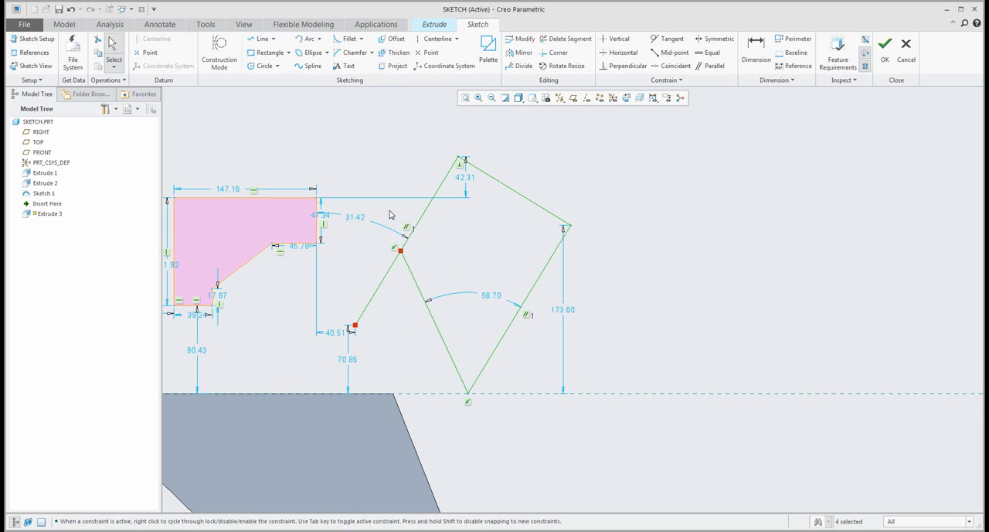
pyautogui.click(400, 166)
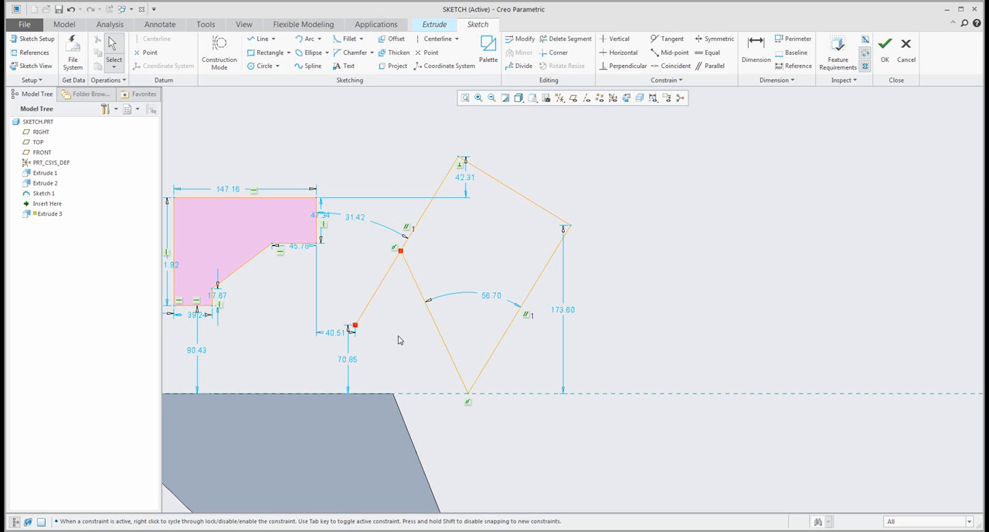
# - Try trimming the overhanging first line to a corner with the last line using Corner, and undo the trim
pyautogui.click(371, 305)
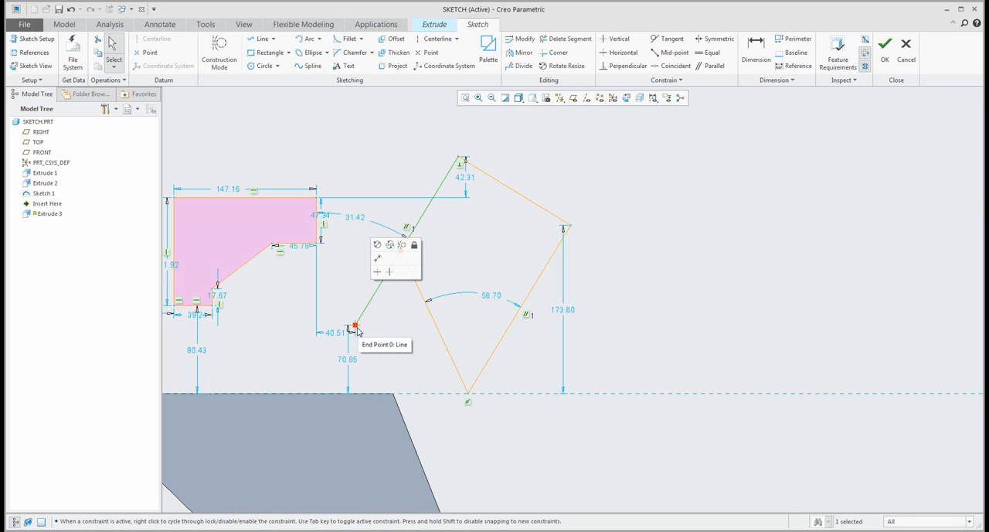
pyautogui.click(396, 323)
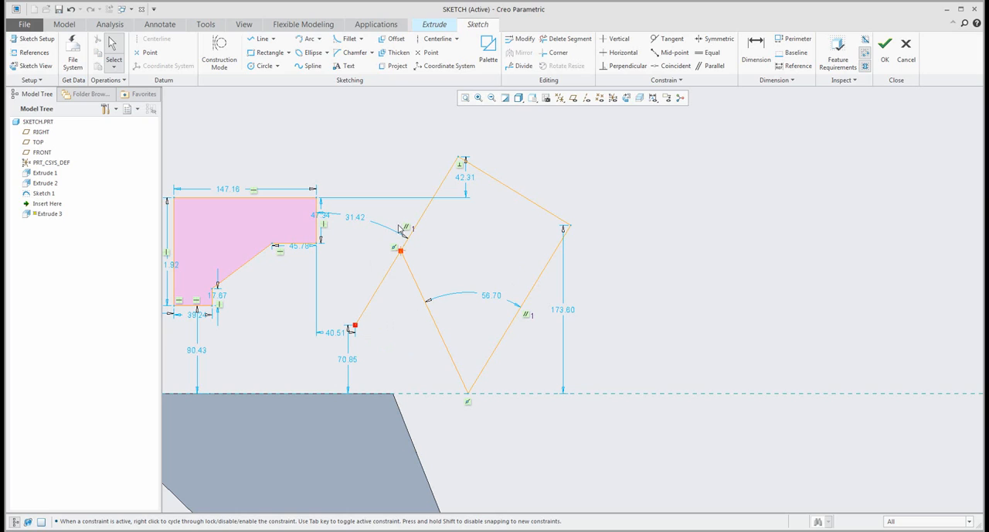
pyautogui.click(556, 54)
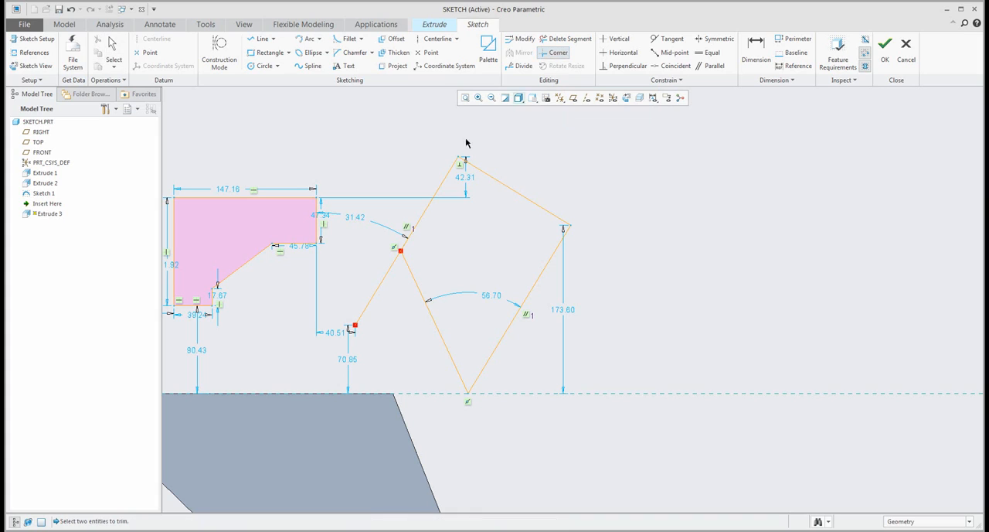
pyautogui.click(416, 285)
pyautogui.click(420, 223)
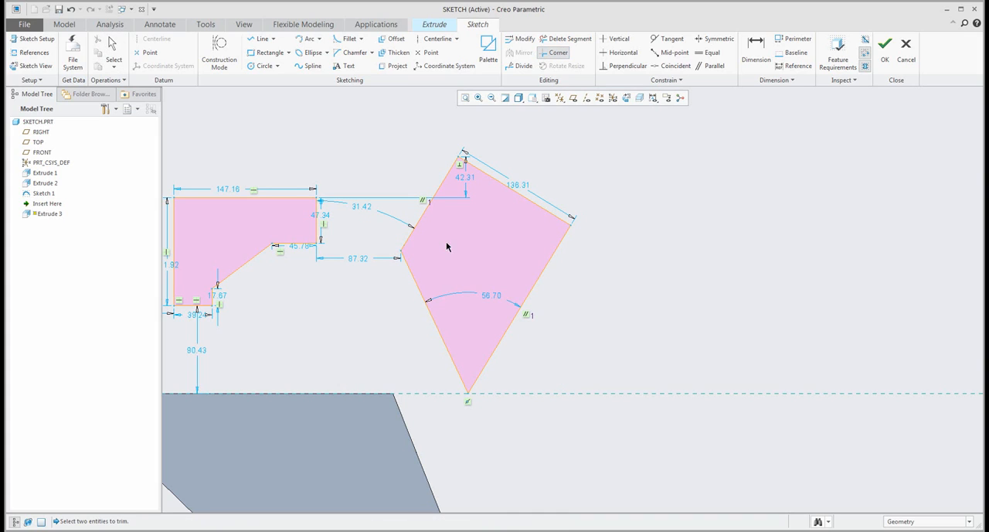
pyautogui.click(71, 10)
# - Move the first line's open endpoint onto the last line's end to close the four-sided shape
pyautogui.click(357, 328)
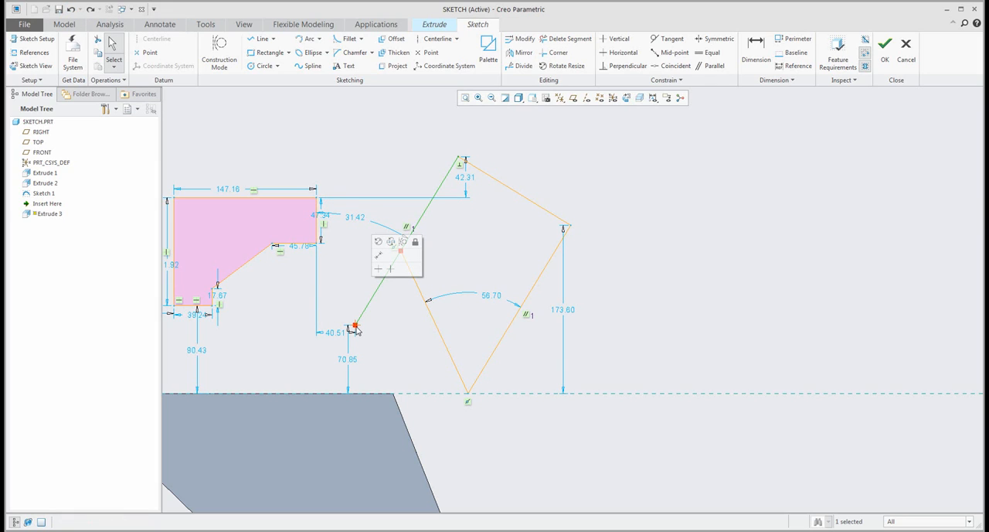
pyautogui.moveTo(357, 328); pyautogui.dragTo(405, 256)
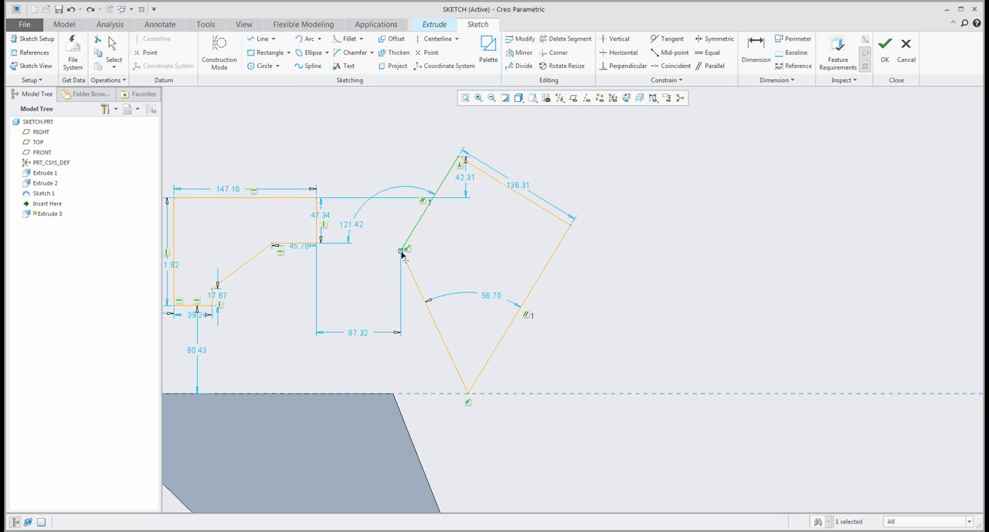
pyautogui.moveTo(401, 255); pyautogui.dragTo(401, 253)
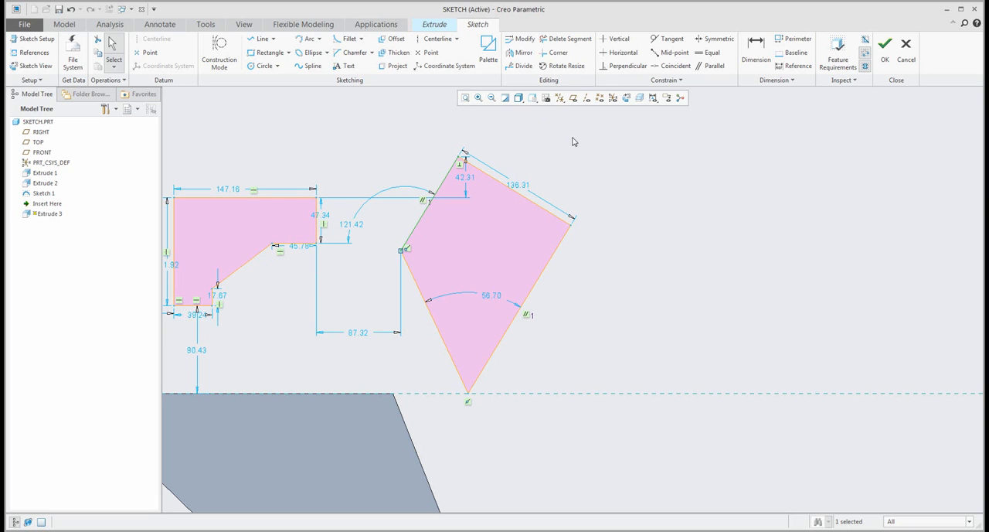
# - Draw a three-point arc with a radius of about 73, from the four-sided shape's upper right edge to just outside its long right side
pyautogui.click(305, 42)
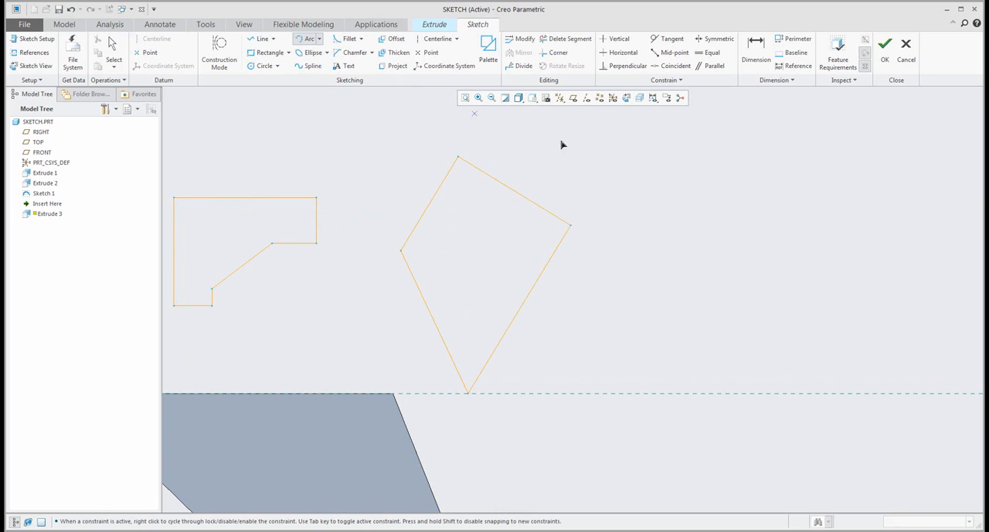
pyautogui.click(514, 190)
pyautogui.click(554, 317)
pyautogui.click(616, 219)
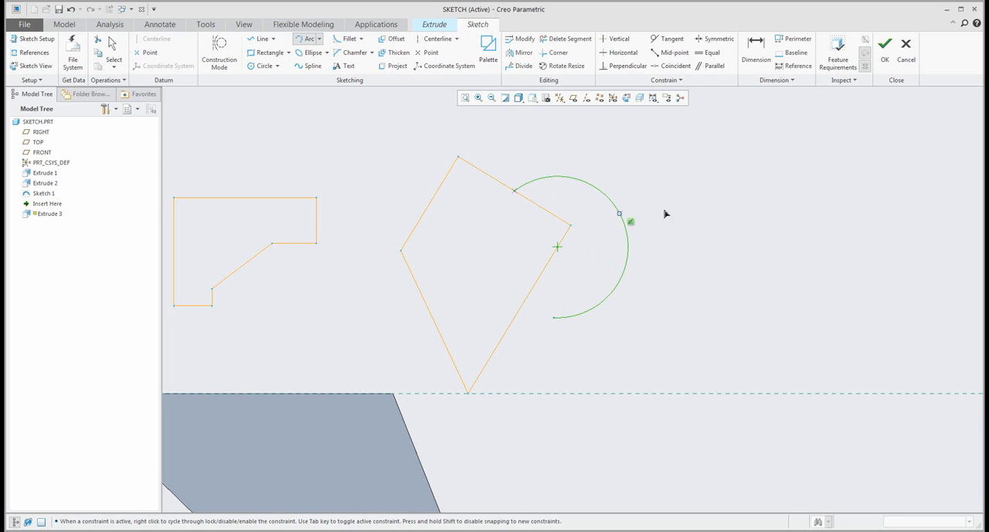
pyautogui.middleClick(678, 204)
# - Move the arc's free lower end onto the four-sided shape's long right side
pyautogui.click(553, 321)
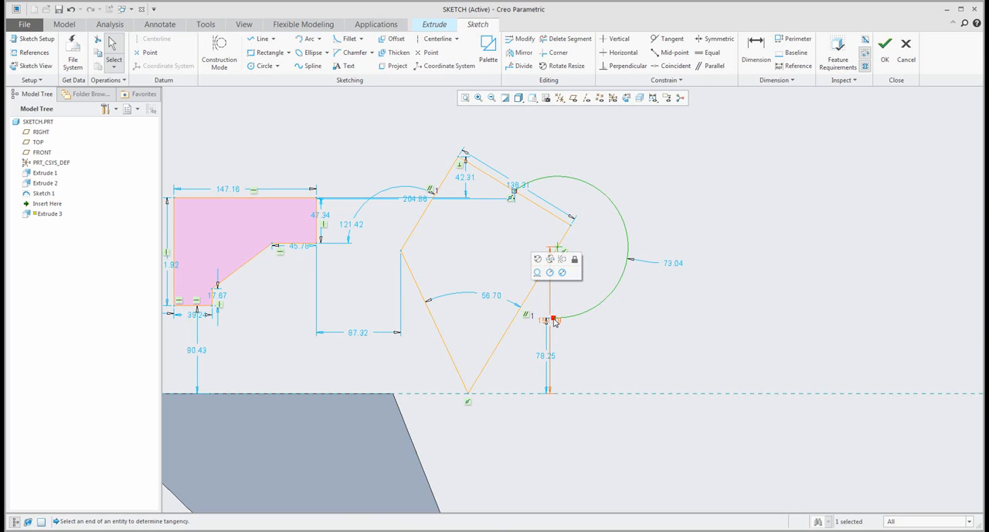
pyautogui.click(554, 320)
pyautogui.moveTo(555, 318); pyautogui.dragTo(520, 307)
pyautogui.click(489, 268)
# - Shorten the long right side by moving its upper endpoint down to the arc's lower end
pyautogui.scroll(-2, 548, 324)
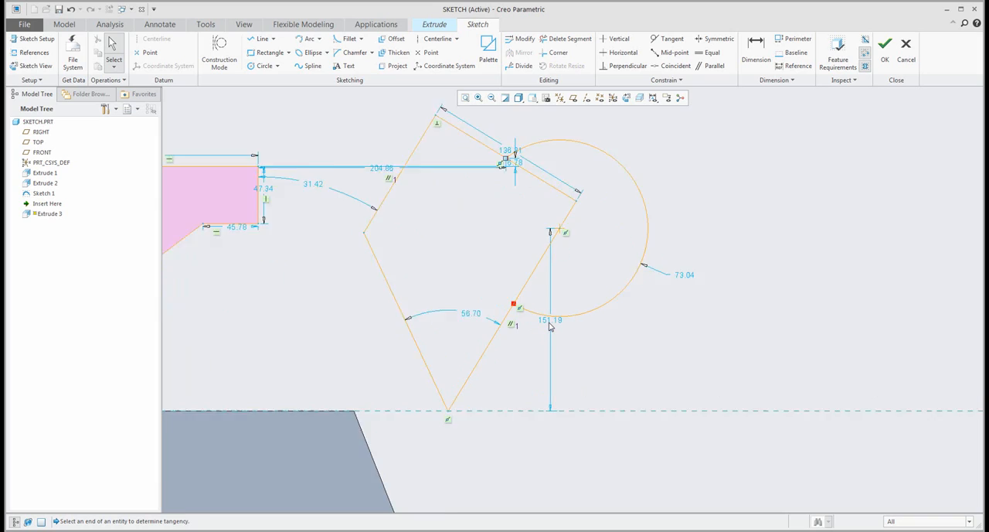
pyautogui.click(569, 218)
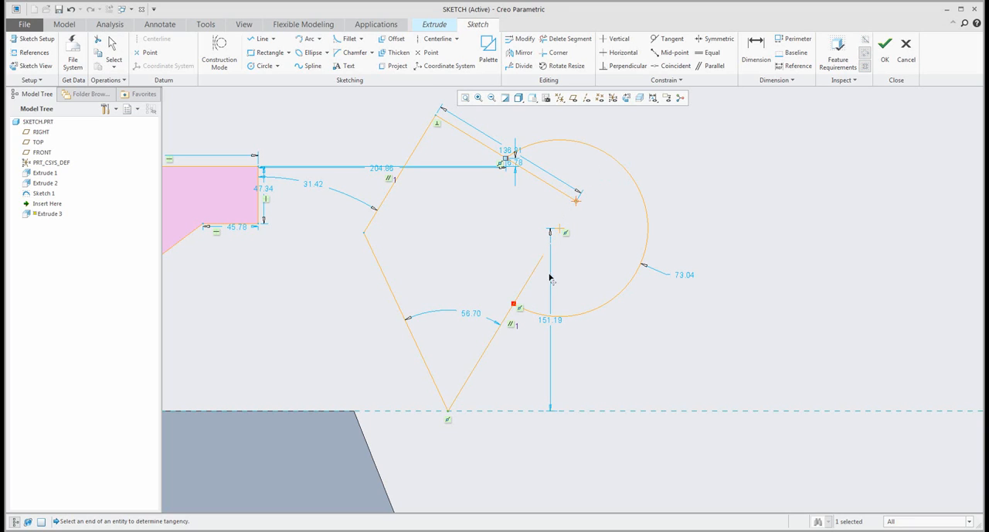
pyautogui.click(517, 306)
pyautogui.click(538, 352)
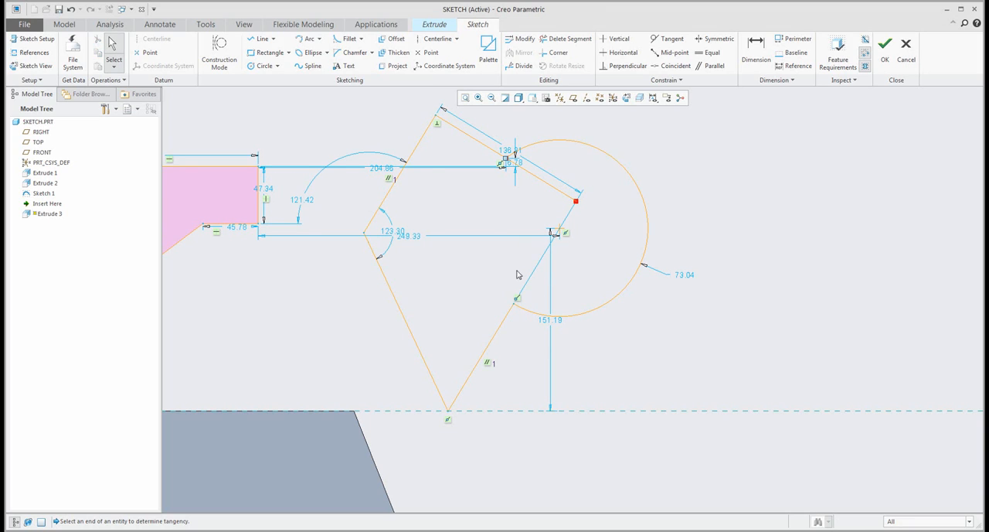
# - Hide the sketch dimensions and constraint symbols
pyautogui.click(653, 98)
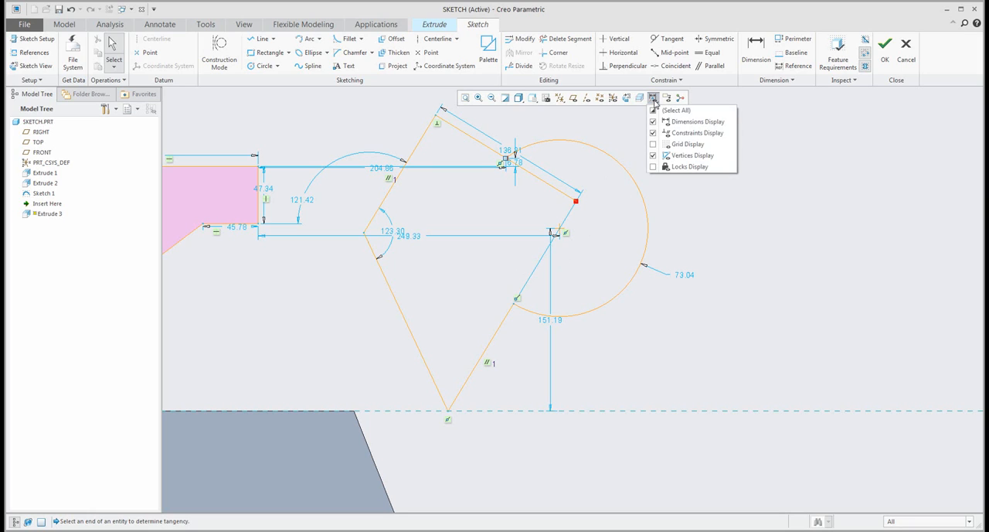
pyautogui.click(653, 123)
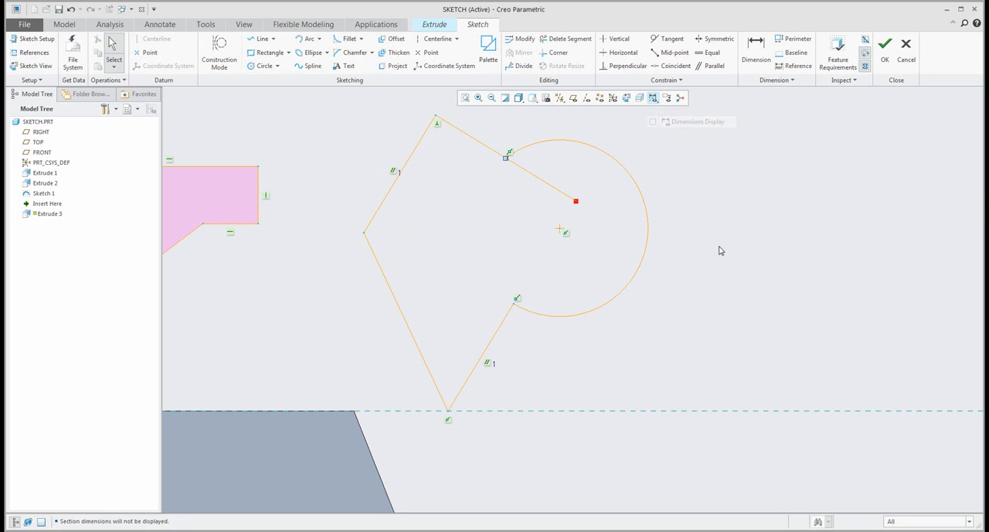
pyautogui.click(653, 98)
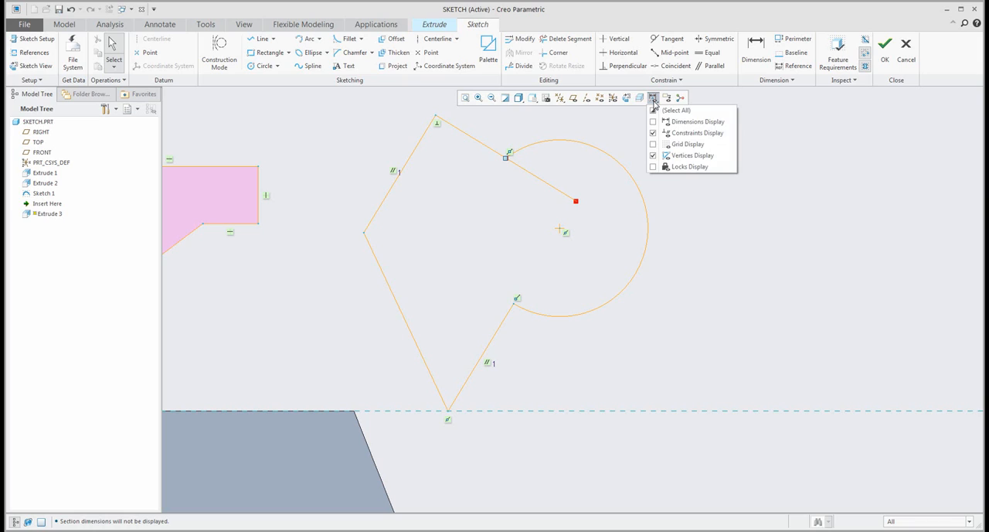
pyautogui.click(653, 134)
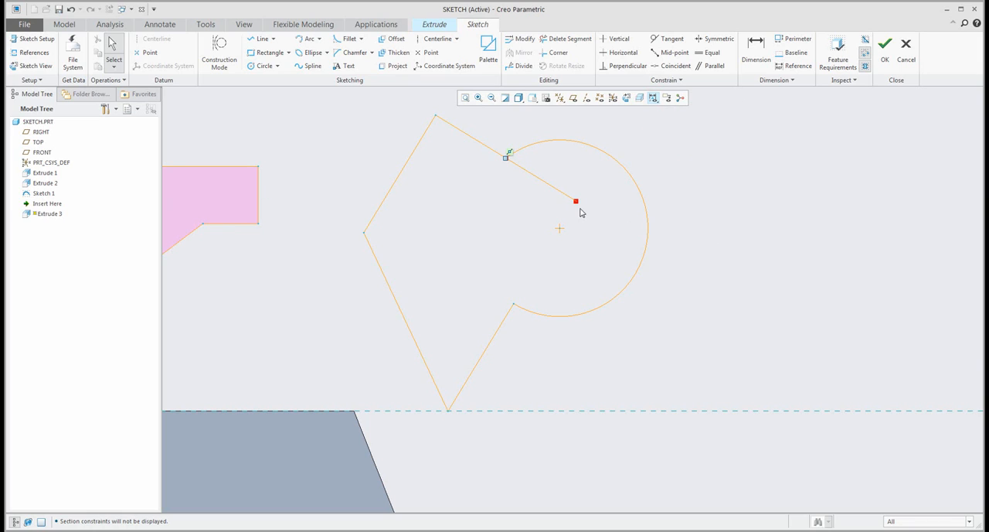
# - Pull the upper right edge's open end back to the arc's start, and undo the shortening of both edges
pyautogui.click(579, 204)
pyautogui.moveTo(579, 203); pyautogui.dragTo(507, 169)
pyautogui.click(488, 205)
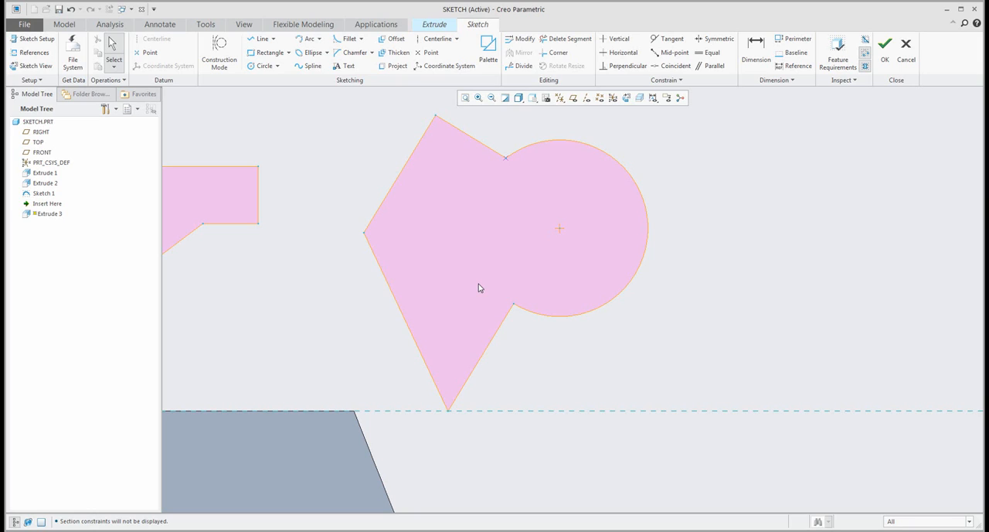
pyautogui.click(70, 8)
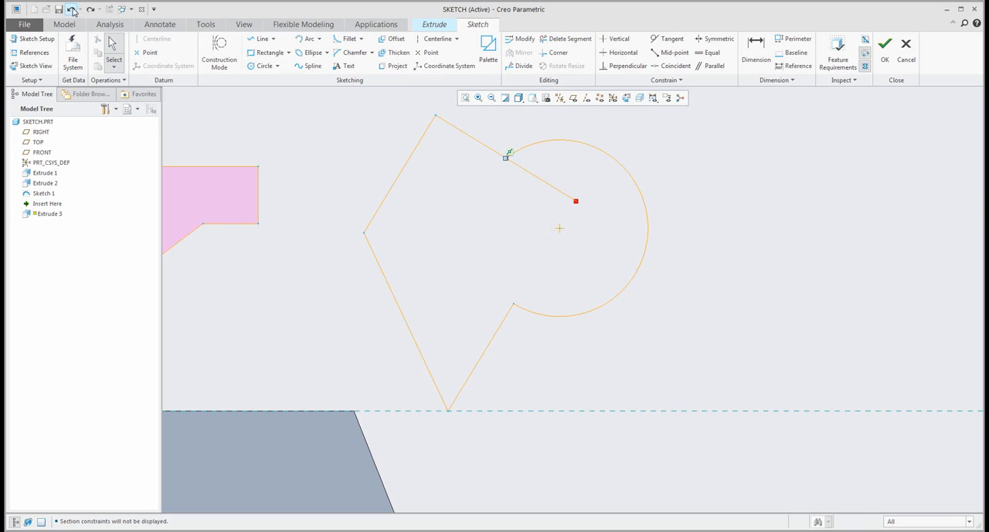
# - Trim both edge portions inside the arc with Delete Segment, leaving one outline of lines and arc
pyautogui.click(558, 43)
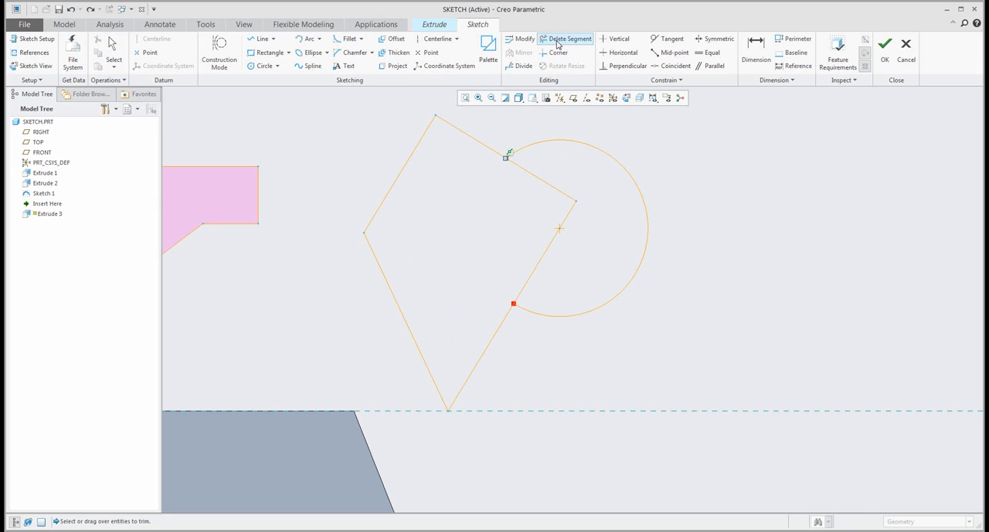
pyautogui.moveTo(555, 179)
pyautogui.mouseDown()
pyautogui.moveTo(490, 208)
pyautogui.moveTo(473, 195)
pyautogui.moveTo(438, 195)
pyautogui.moveTo(442, 214)
pyautogui.mouseUp()
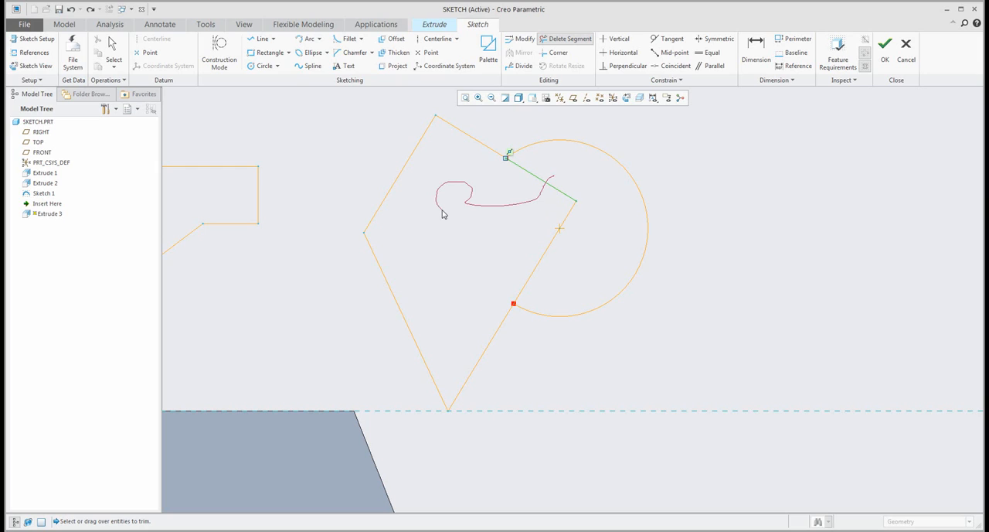
pyautogui.moveTo(443, 214); pyautogui.dragTo(561, 256)
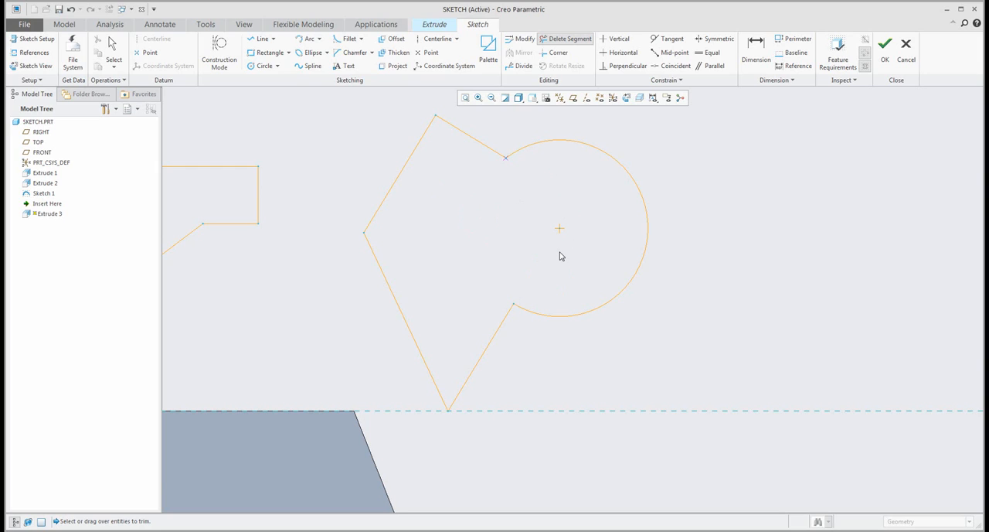
pyautogui.middleClick(562, 255)
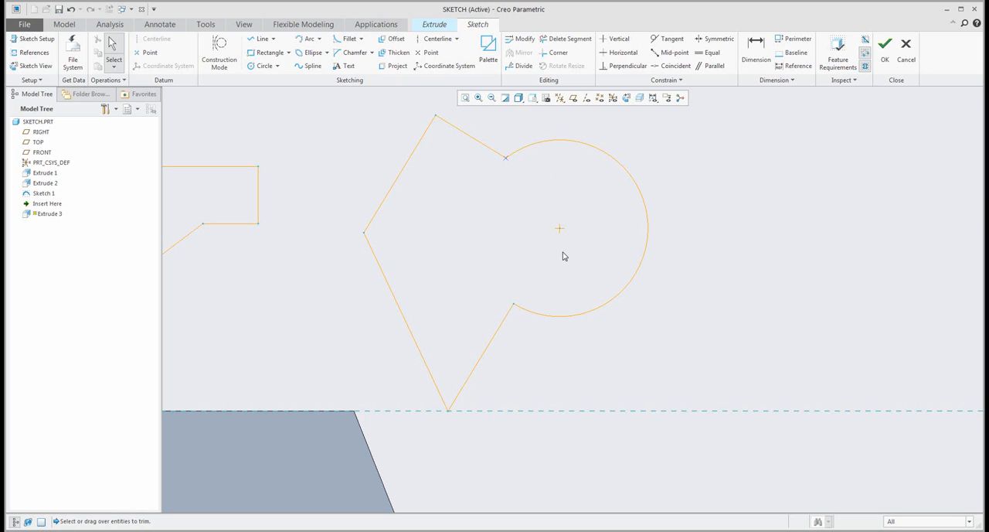
# - Show the sketch dimensions and constraint symbols again
pyautogui.scroll(-3, 562, 256)
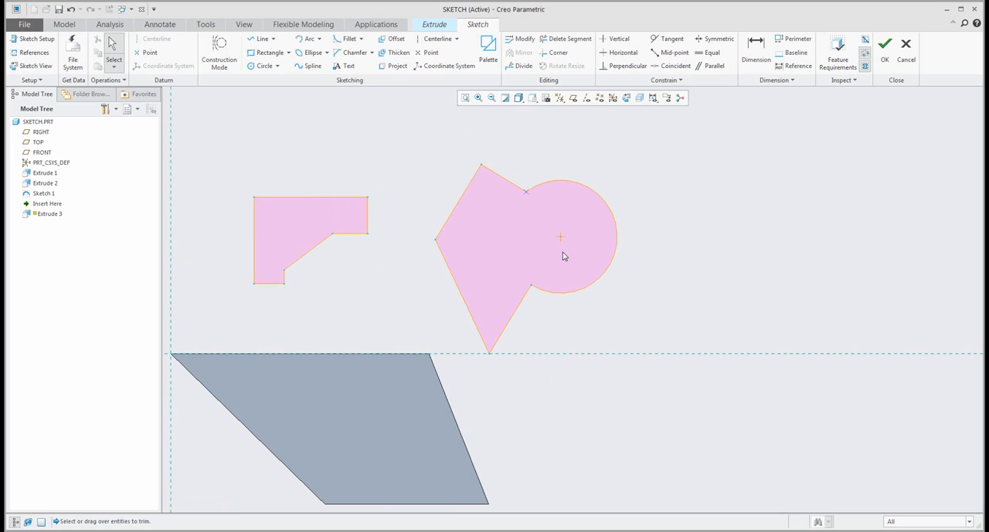
pyautogui.click(653, 97)
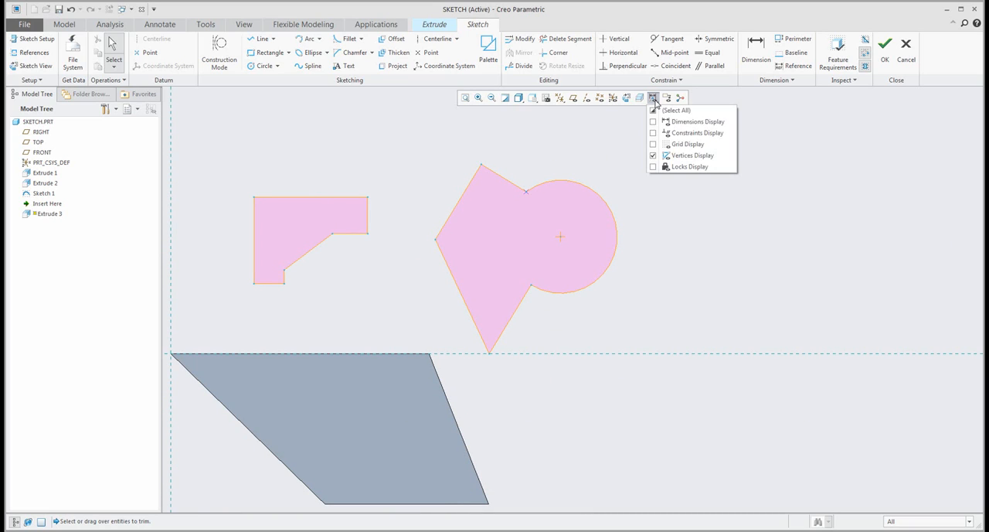
pyautogui.click(656, 122)
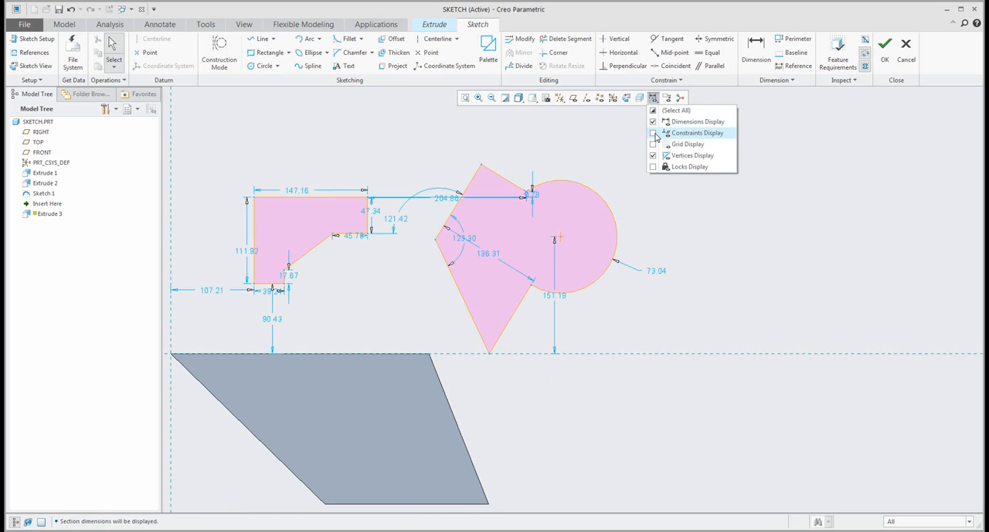
pyautogui.click(655, 133)
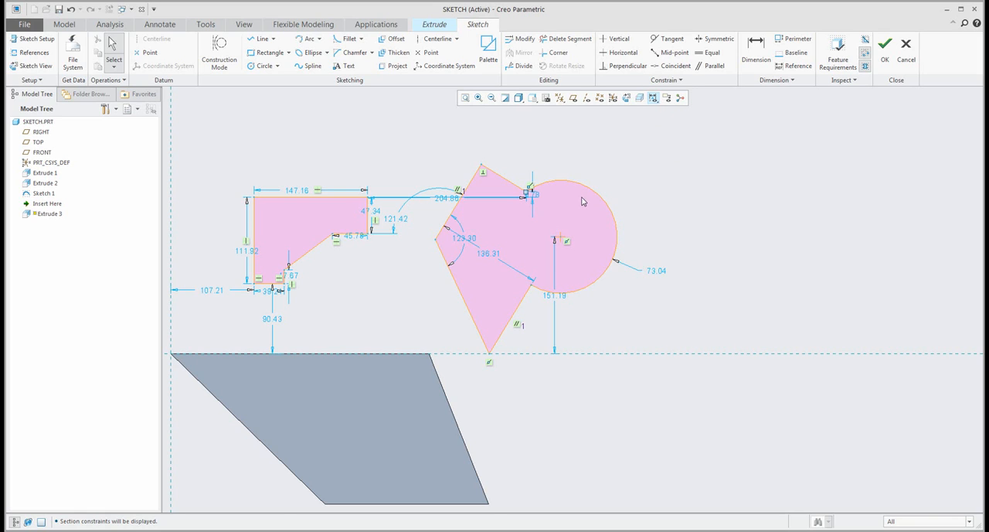
# - Draw a closed four-sided line shape to the right of the arc profile with the sketch in a tilted 3D view
pyautogui.moveTo(585, 199)
pyautogui.mouseDown(button='middle')
pyautogui.moveTo(567, 159)
pyautogui.moveTo(612, 193)
pyautogui.mouseUp(button='middle')
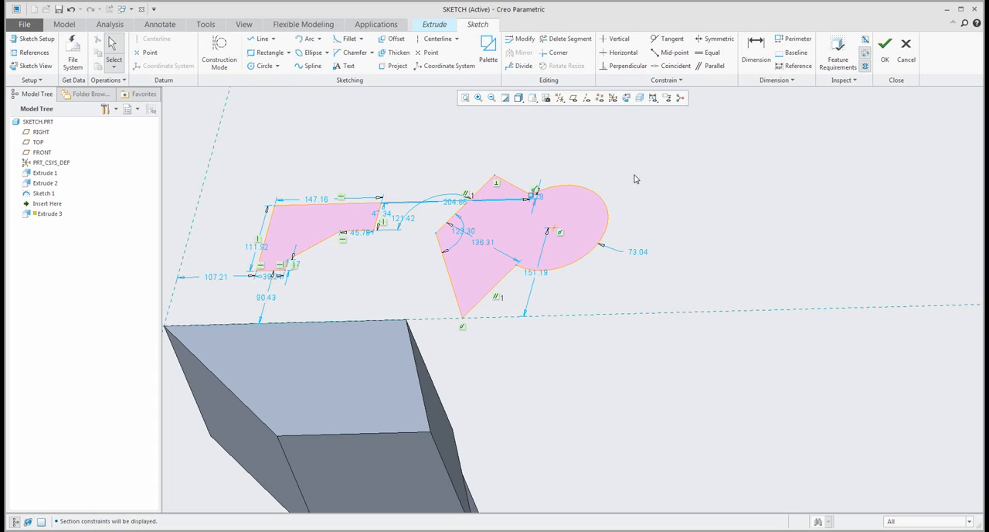
pyautogui.click(259, 40)
pyautogui.click(651, 170)
pyautogui.click(730, 230)
pyautogui.click(772, 170)
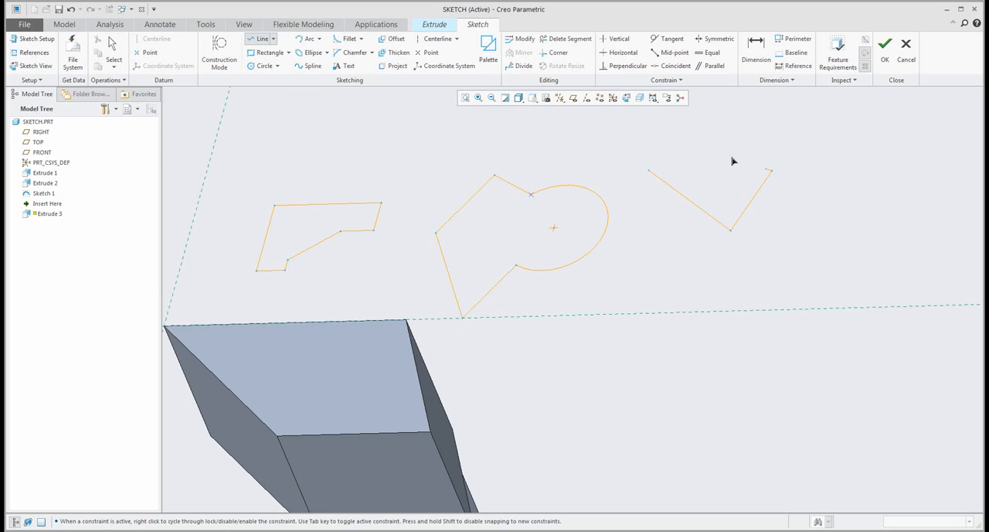
pyautogui.click(719, 154)
pyautogui.click(653, 171)
pyautogui.middleClick(621, 152)
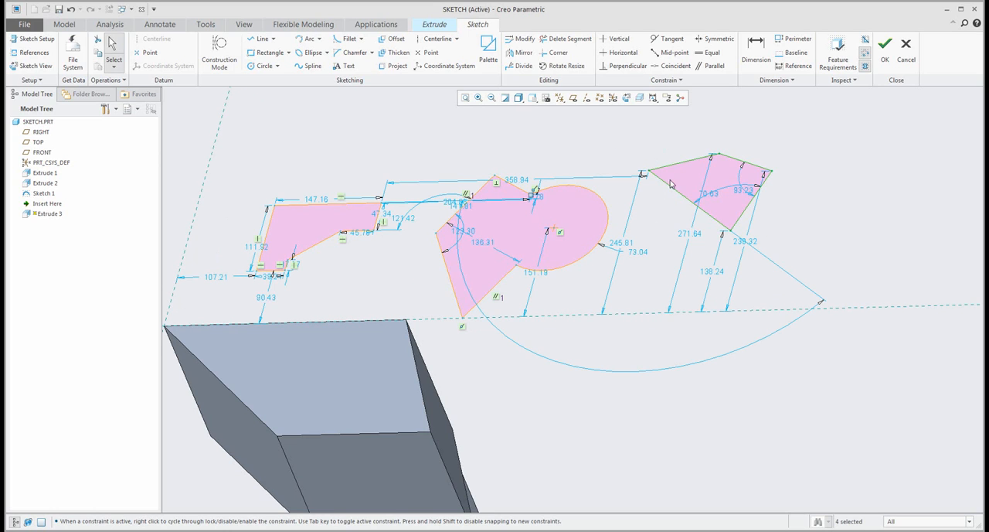
# - Try to constrain the new four-sided shape's upper left edge to vertical
pyautogui.click(674, 170)
pyautogui.rightClick(673, 170)
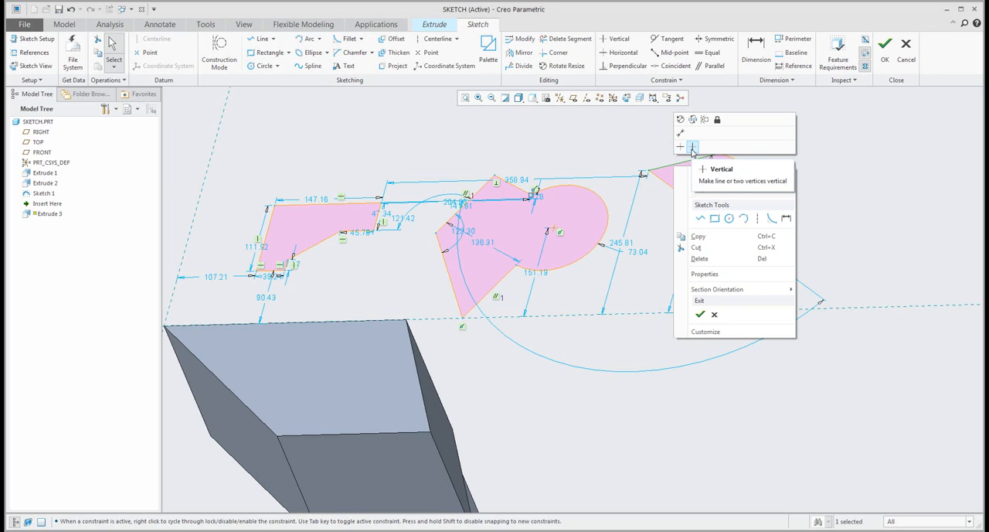
pyautogui.click(691, 151)
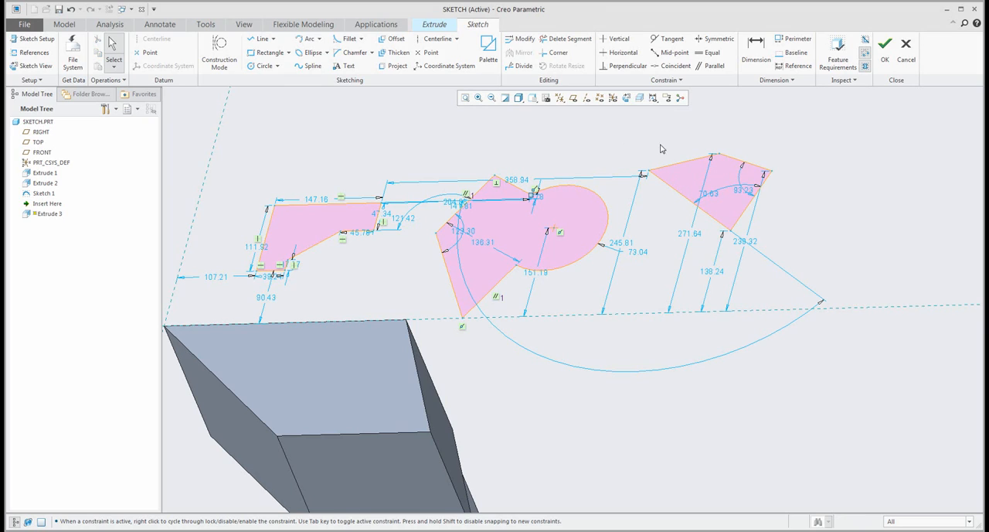
# - Constrain the new shape's upper right edge and lower left edge to be parallel
pyautogui.scroll(2, 715, 134)
pyautogui.scroll(1, 713, 139)
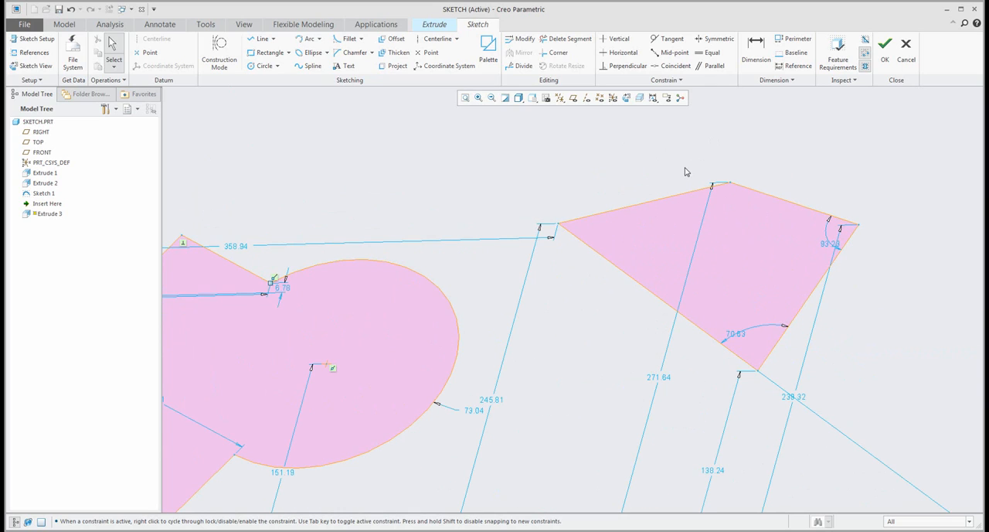
pyautogui.click(710, 72)
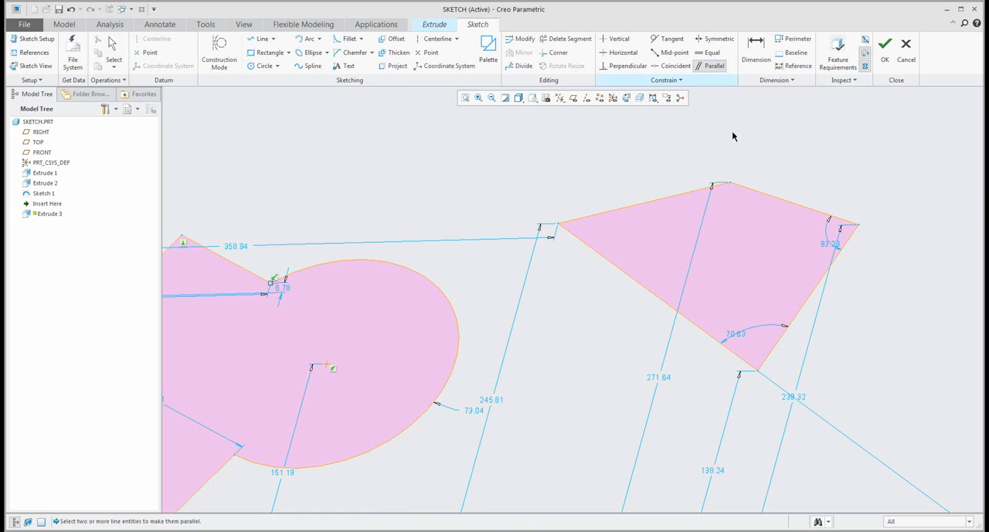
pyautogui.click(756, 193)
pyautogui.click(692, 329)
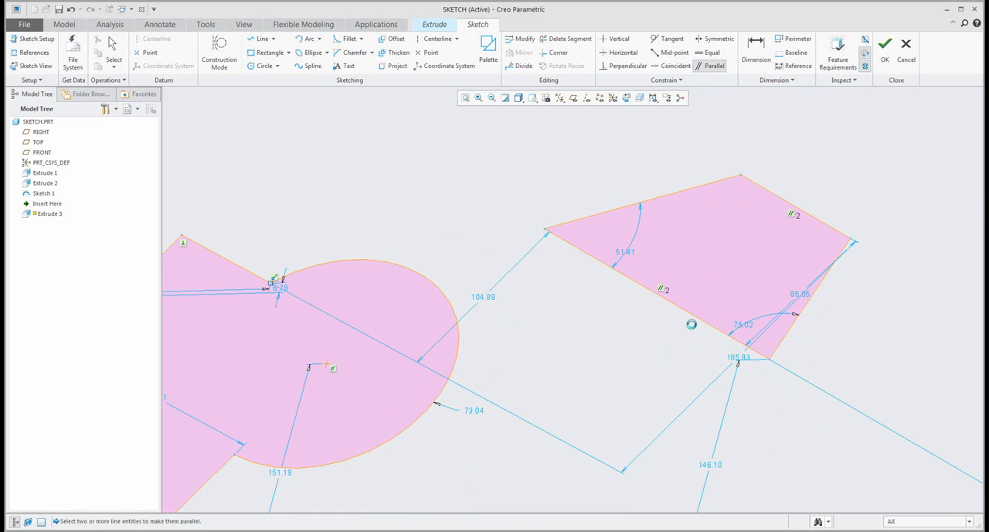
# - Constrain the new shape's upper left edge perpendicular to its upper right edge
pyautogui.click(628, 66)
pyautogui.click(727, 181)
pyautogui.click(759, 191)
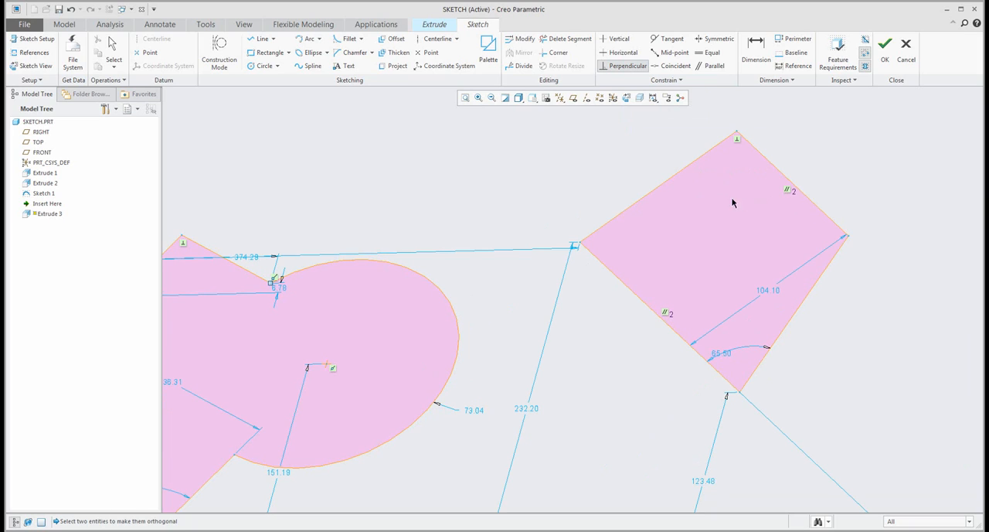
pyautogui.middleClick(606, 144)
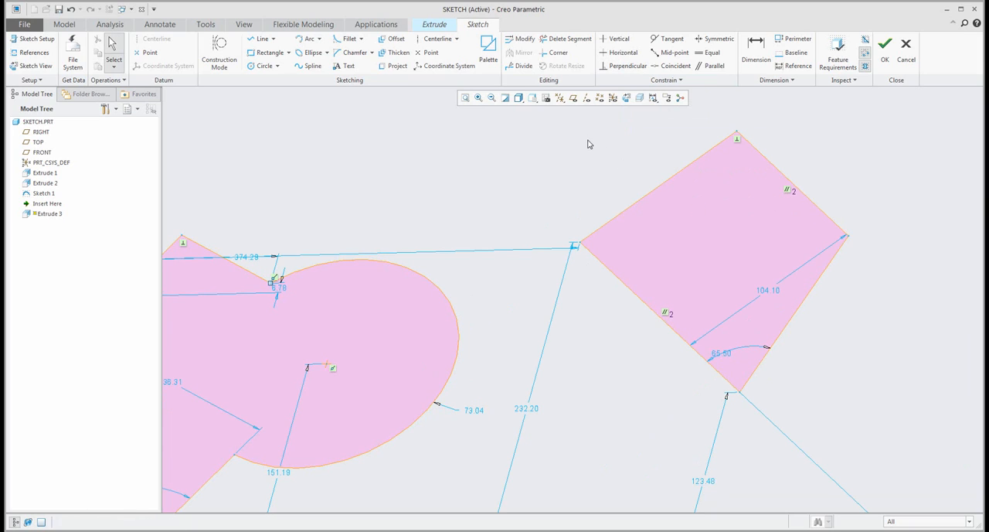
# - Constrain the new shape's lower right edge perpendicular to its upper right edge
pyautogui.click(810, 286)
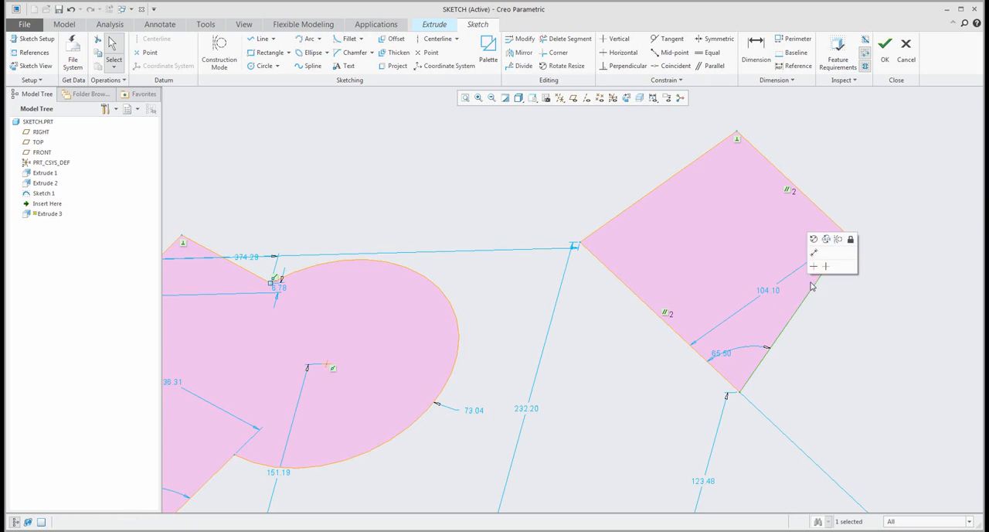
pyautogui.keyDown('ctrl'); pyautogui.click(822, 214); pyautogui.keyUp('ctrl')
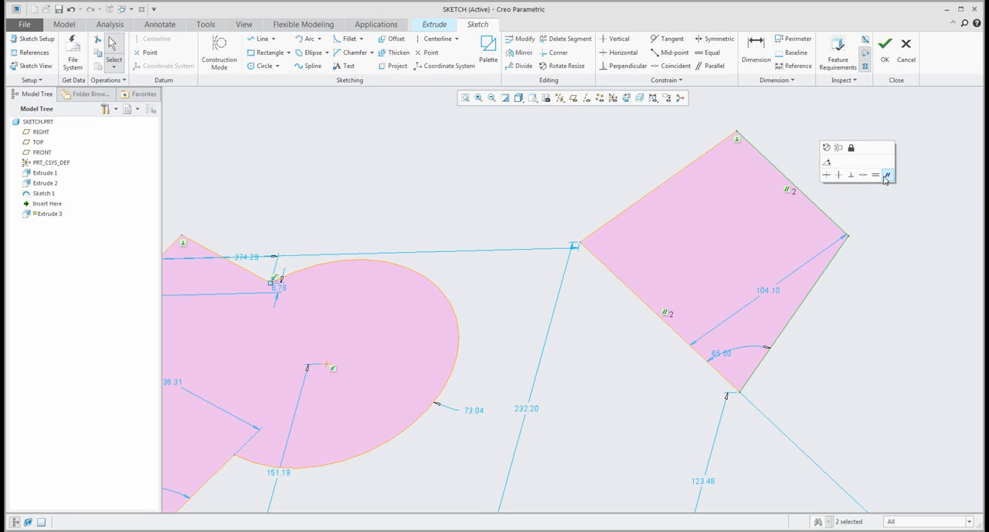
pyautogui.click(851, 175)
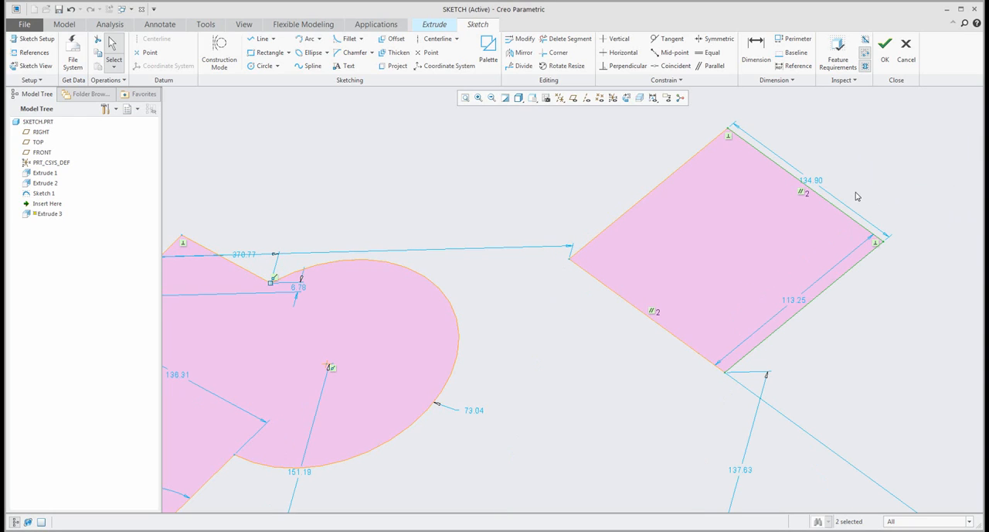
# - Make the new shape's upper right and upper left edges equal in length
pyautogui.click(846, 217)
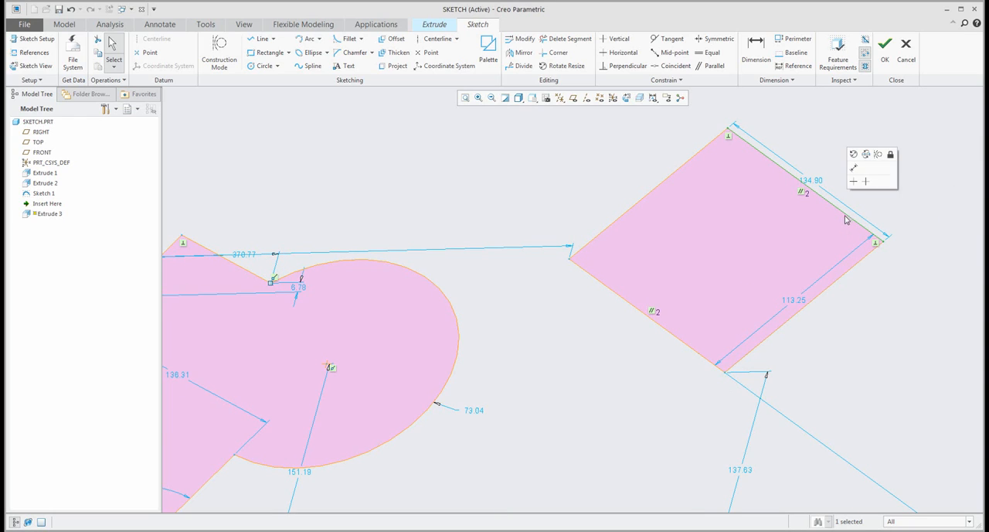
pyautogui.keyDown('ctrl'); pyautogui.click(675, 178); pyautogui.keyUp('ctrl')
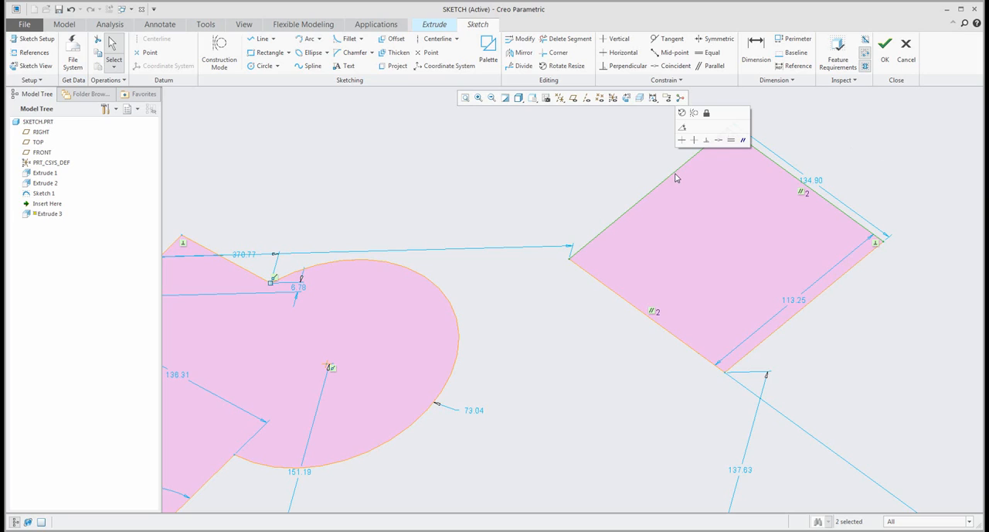
pyautogui.click(731, 140)
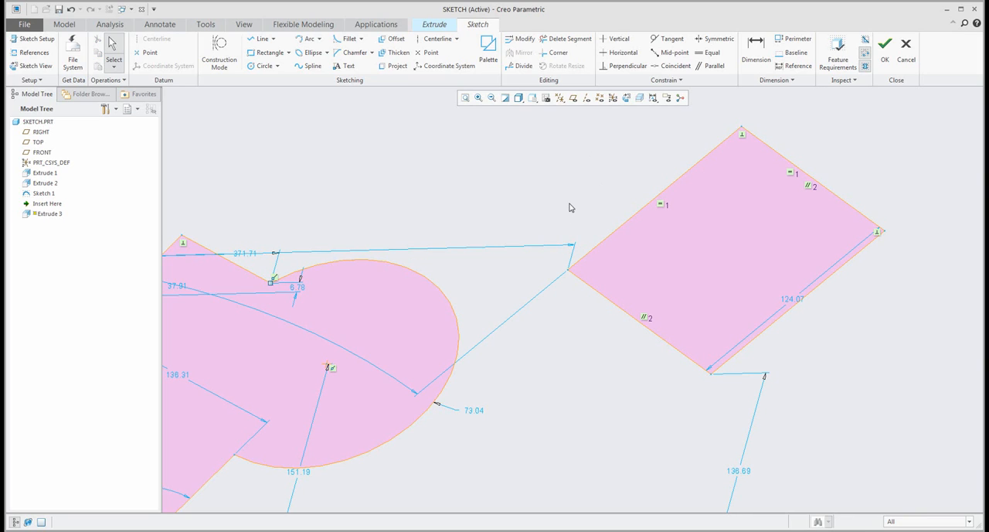
# - Delete the rotated square's equal-length constraint and pull its rightmost corner downward to make the adjacent edges unequal
pyautogui.click(662, 204)
pyautogui.press('Delete')
pyautogui.scroll(-2, 834, 290)
pyautogui.scroll(2, 846, 252)
pyautogui.moveTo(846, 252)
pyautogui.mouseDown()
pyautogui.moveTo(897, 276)
pyautogui.moveTo(897, 312)
pyautogui.moveTo(855, 289)
pyautogui.mouseUp()
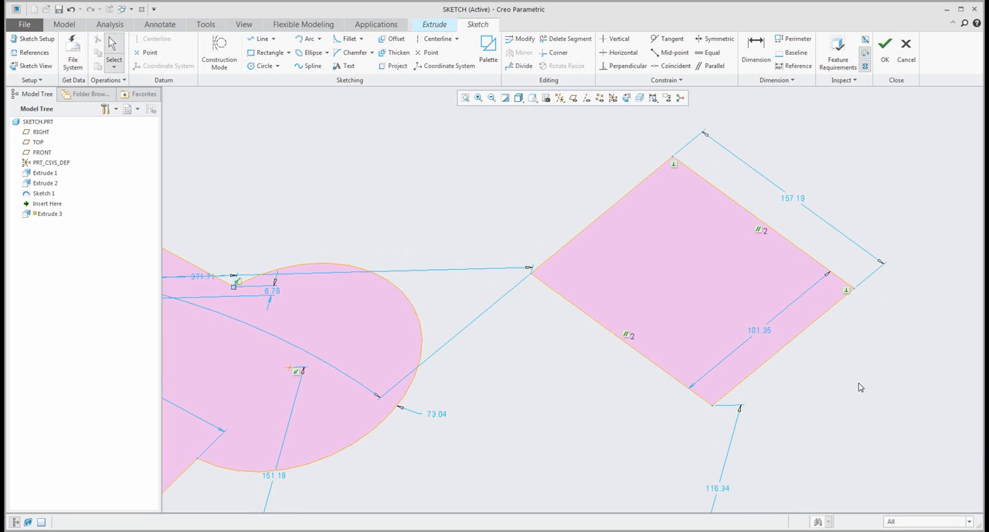
# - Orient the sketching plane parallel to the screen and delete all the sketched shapes above the horizontal reference
pyautogui.scroll(-5, 785, 337)
pyautogui.moveTo(747, 341)
pyautogui.mouseDown(button='middle')
pyautogui.moveTo(758, 330)
pyautogui.moveTo(744, 338)
pyautogui.moveTo(691, 309)
pyautogui.moveTo(564, 221)
pyautogui.mouseUp(button='middle')
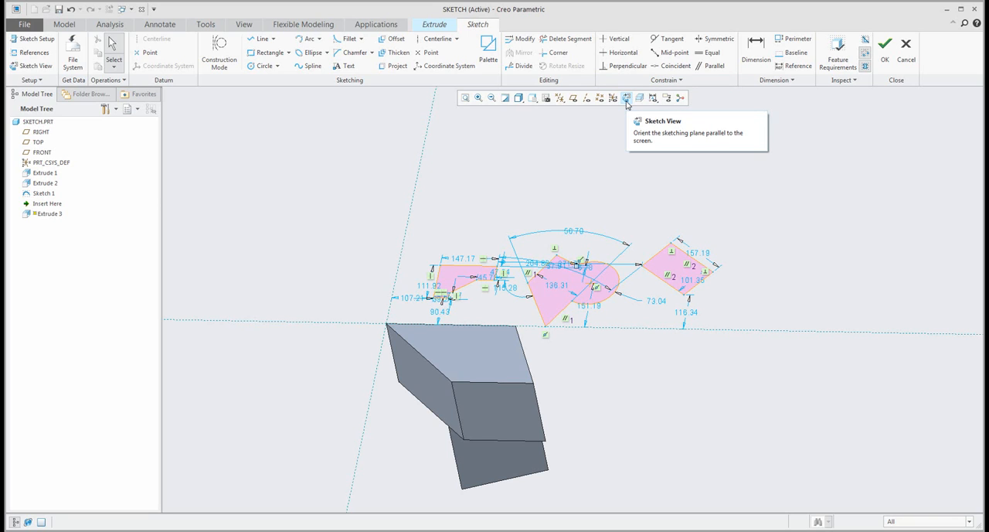
pyautogui.click(627, 99)
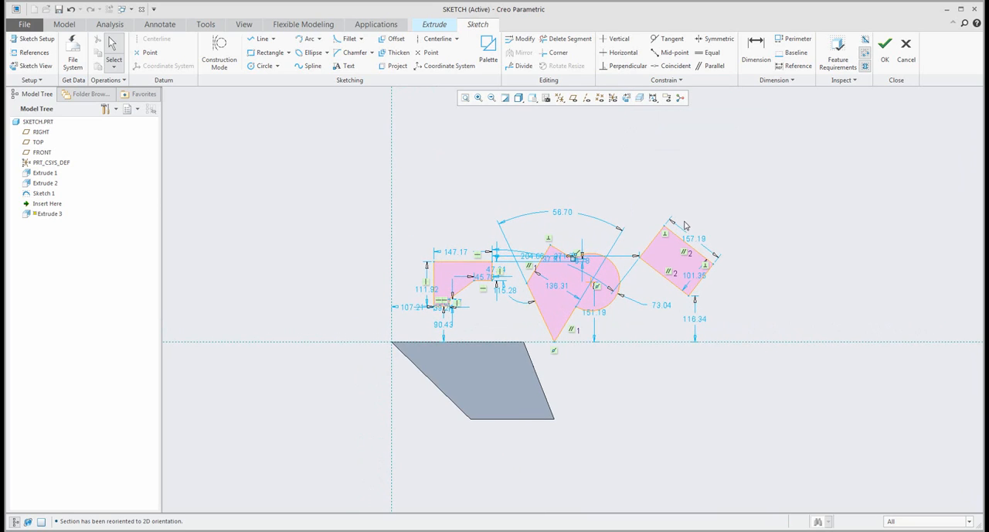
pyautogui.moveTo(813, 385)
pyautogui.mouseDown()
pyautogui.moveTo(777, 381)
pyautogui.moveTo(419, 178)
pyautogui.mouseUp()
pyautogui.press('Delete')
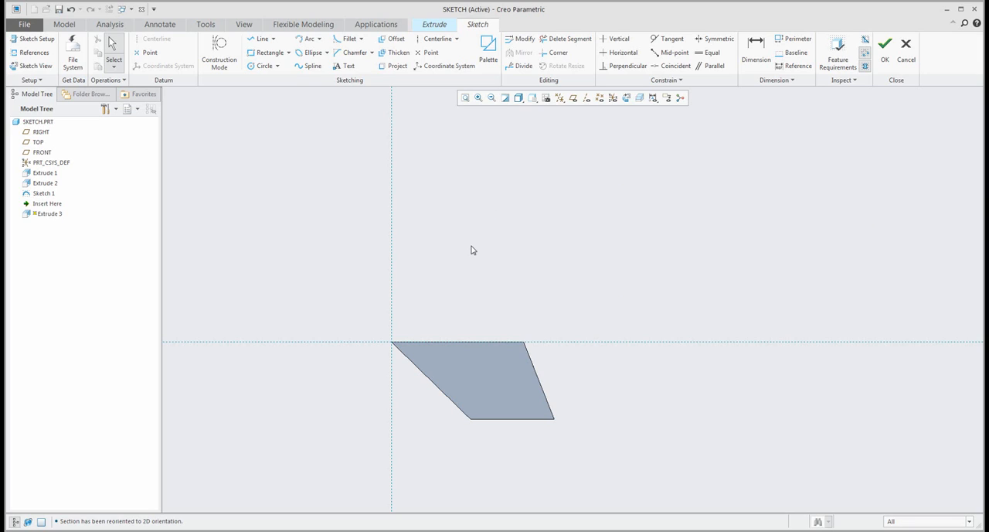
# - Sketch a vertical centerline about 487 to the right of the vertical reference
pyautogui.click(435, 38)
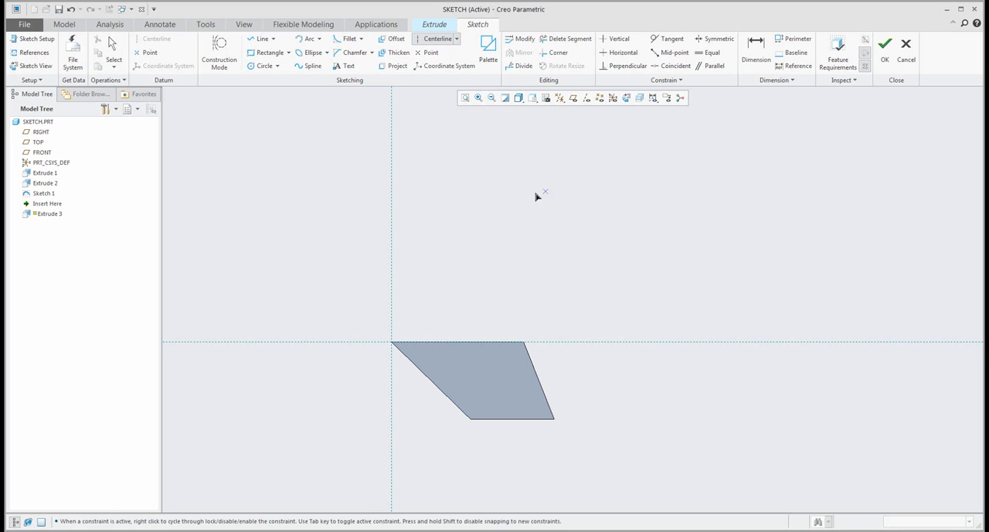
pyautogui.click(584, 175)
pyautogui.click(583, 325)
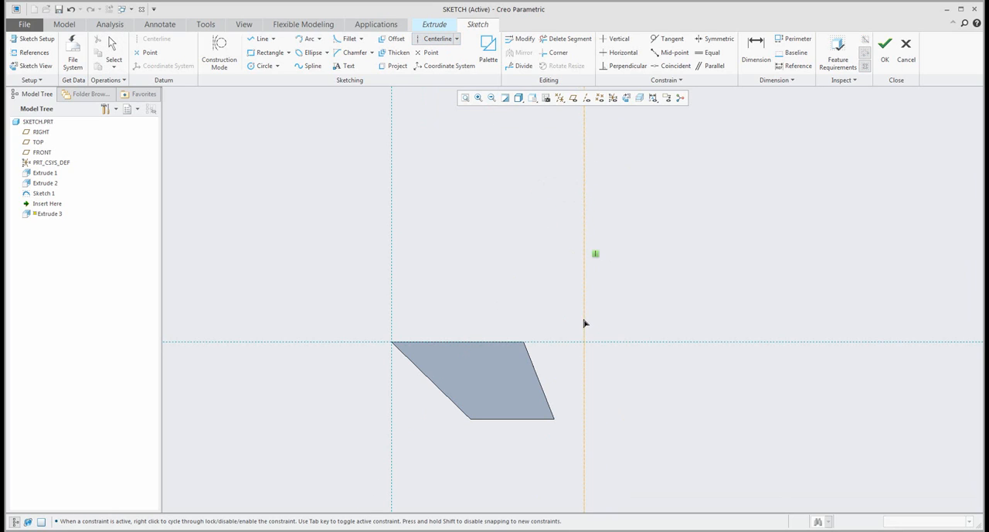
pyautogui.middleClick(623, 267)
pyautogui.scroll(2, 662, 114)
pyautogui.scroll(-1, 662, 118)
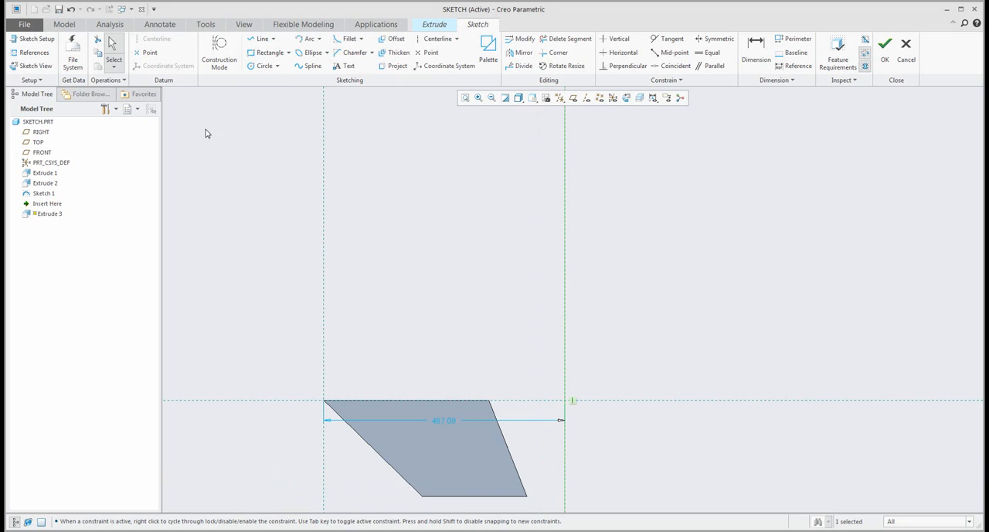
# - Sketch a rectangle about 213 wide and 118 high to the left of the centerline, above the horizontal reference
pyautogui.click(270, 52)
pyautogui.click(427, 194)
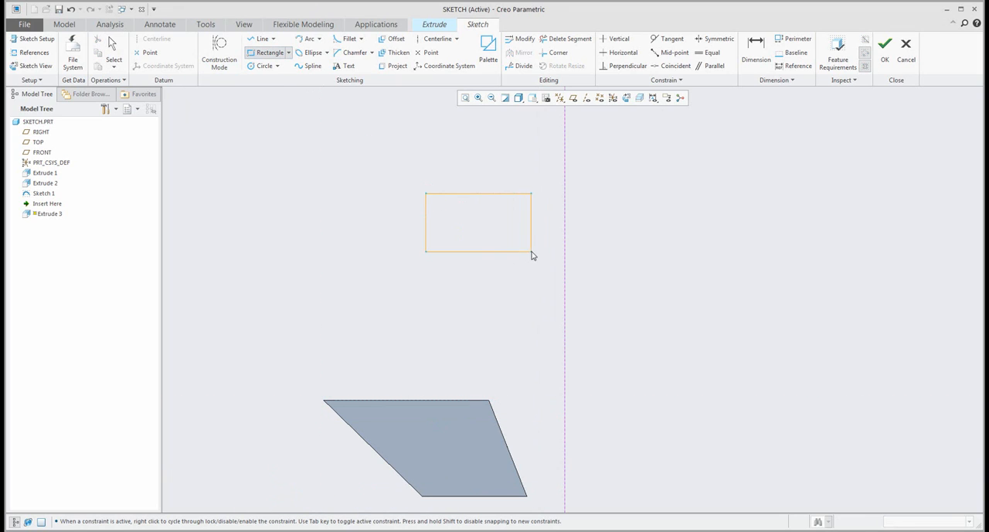
pyautogui.click(530, 250)
pyautogui.middleClick(597, 241)
pyautogui.scroll(1, 487, 225)
pyautogui.scroll(1, 486, 225)
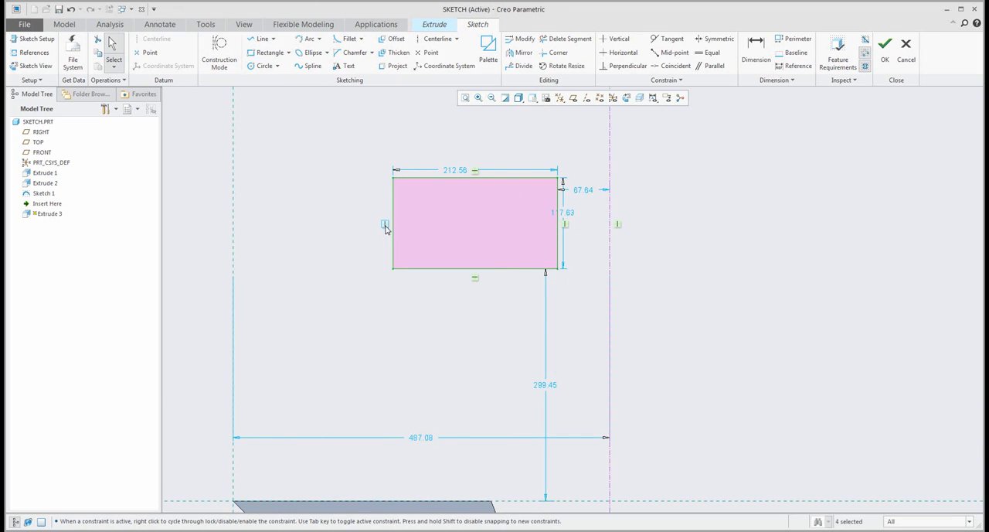
# - Delete the rectangle's left-edge vertical constraint and move its upper left corner inward, giving a top edge about 142 long and a height about 80
pyautogui.click(391, 224)
pyautogui.press('Delete')
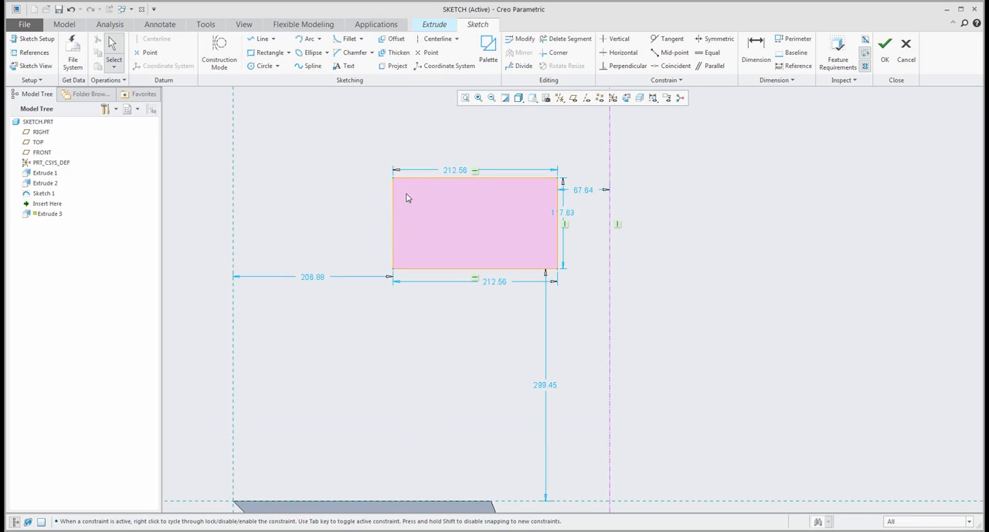
pyautogui.moveTo(394, 178); pyautogui.dragTo(447, 215)
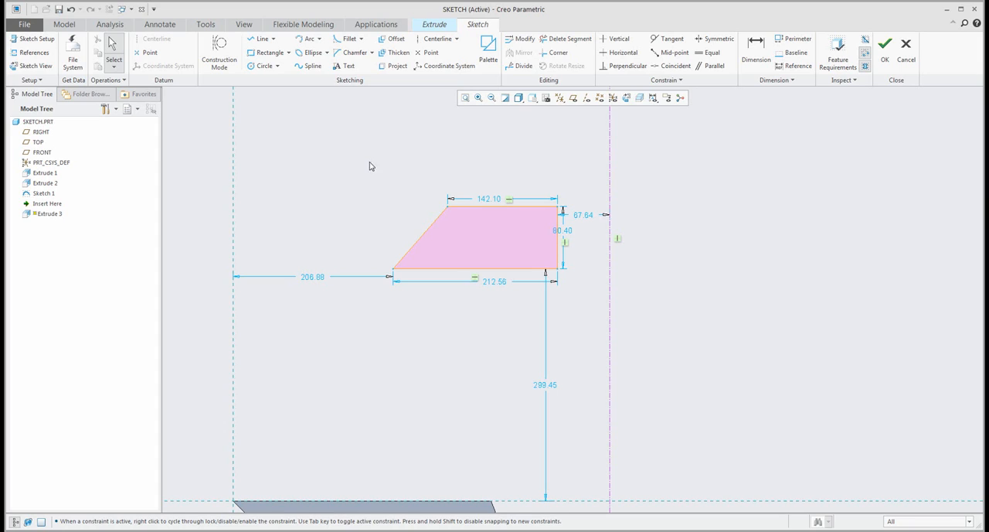
# - Mirror the whole trapezoid about the vertical centerline
pyautogui.moveTo(360, 169); pyautogui.dragTo(582, 310)
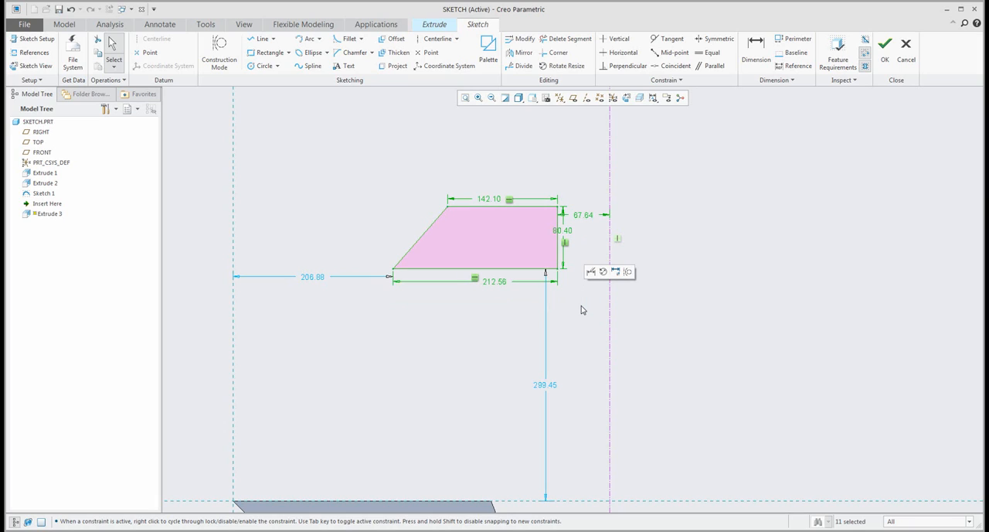
pyautogui.click(516, 59)
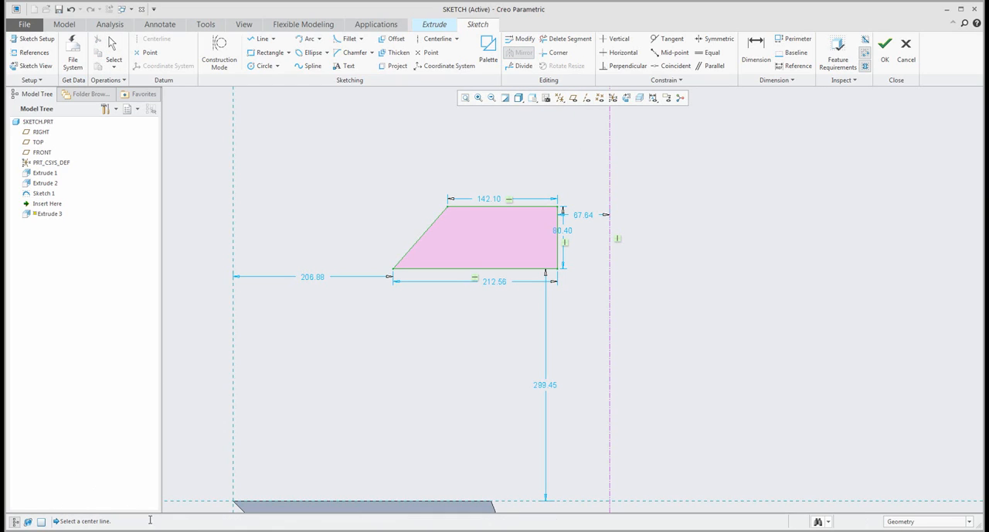
pyautogui.click(610, 164)
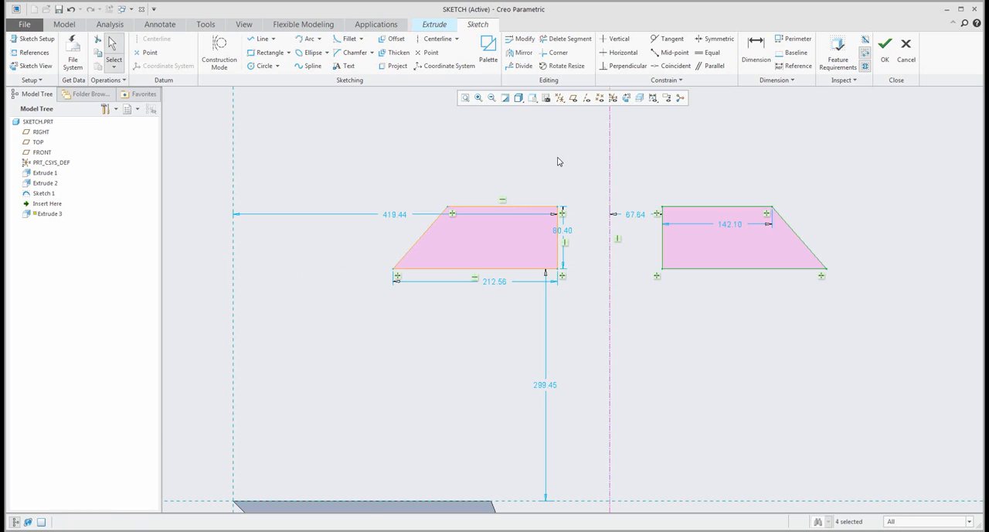
pyautogui.click(558, 157)
pyautogui.scroll(1, 528, 154)
pyautogui.scroll(-1, 571, 161)
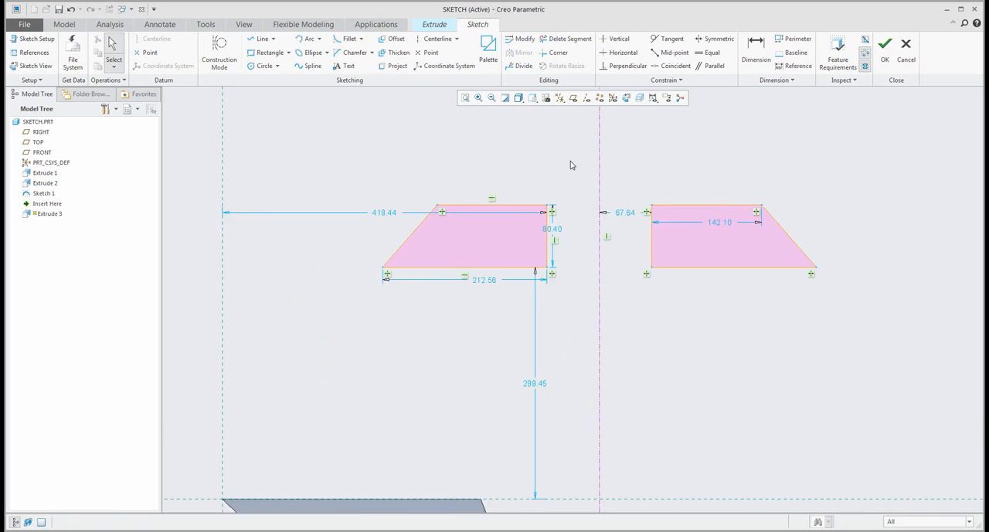
# - Move the trapezoids' upper inner corners to test the symmetry, ending with top edges about 150 long and inner edges about 58 from the centerline
pyautogui.scroll(-1, 571, 160)
pyautogui.moveTo(541, 217)
pyautogui.mouseDown()
pyautogui.moveTo(565, 166)
pyautogui.moveTo(533, 228)
pyautogui.moveTo(564, 159)
pyautogui.moveTo(532, 199)
pyautogui.moveTo(536, 240)
pyautogui.moveTo(545, 209)
pyautogui.mouseUp()
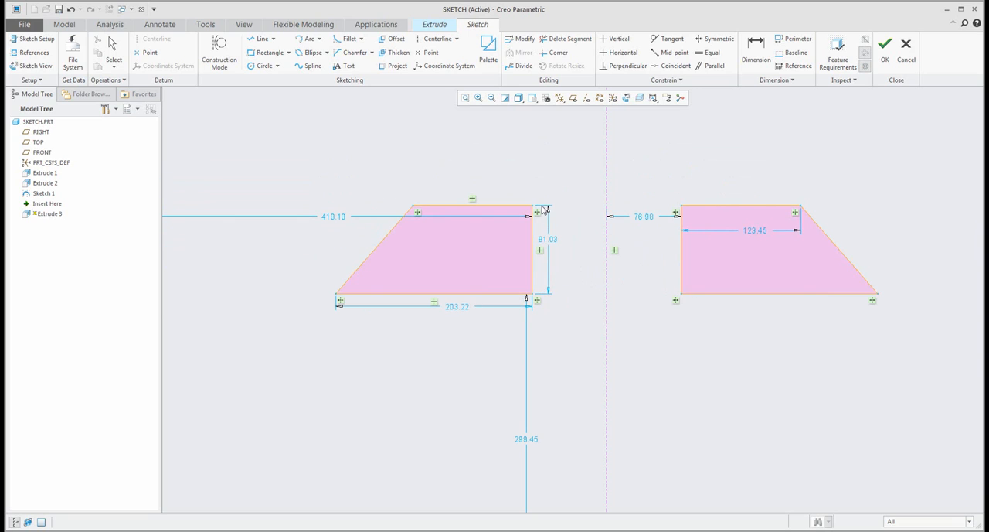
pyautogui.moveTo(678, 208)
pyautogui.mouseDown()
pyautogui.moveTo(659, 222)
pyautogui.moveTo(664, 177)
pyautogui.mouseUp()
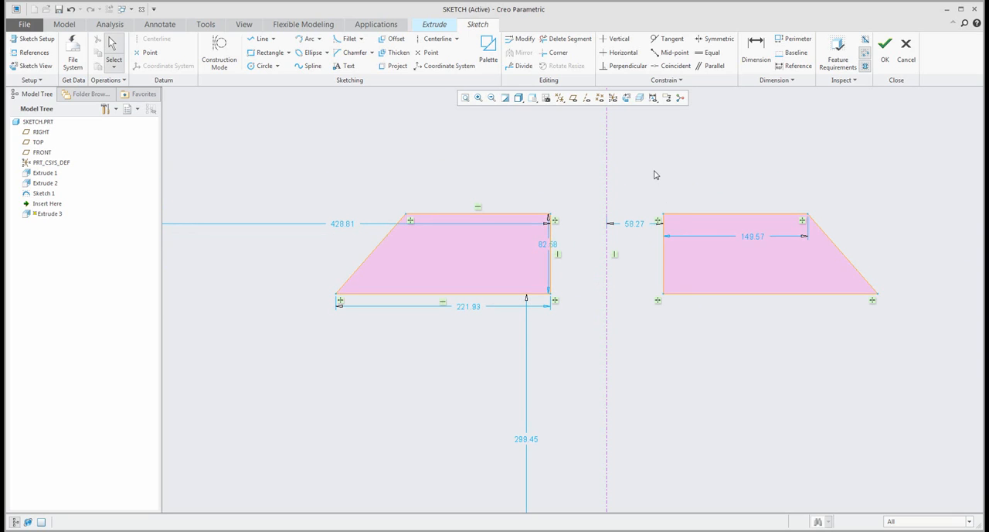
# - Dimension the distance between the trapezoids' facing vertical edges and the right trapezoid's lower acute angle
pyautogui.click(756, 48)
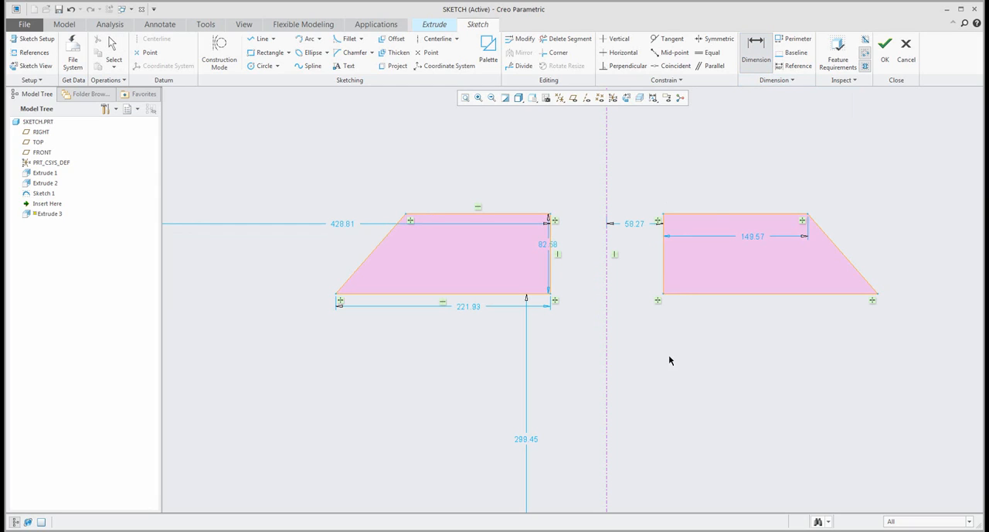
pyautogui.click(664, 281)
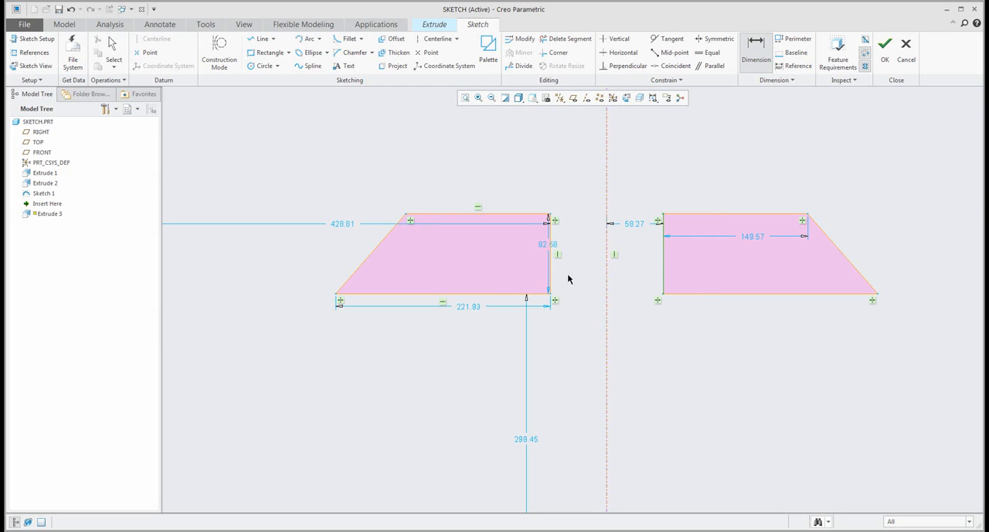
pyautogui.middleClick(565, 352)
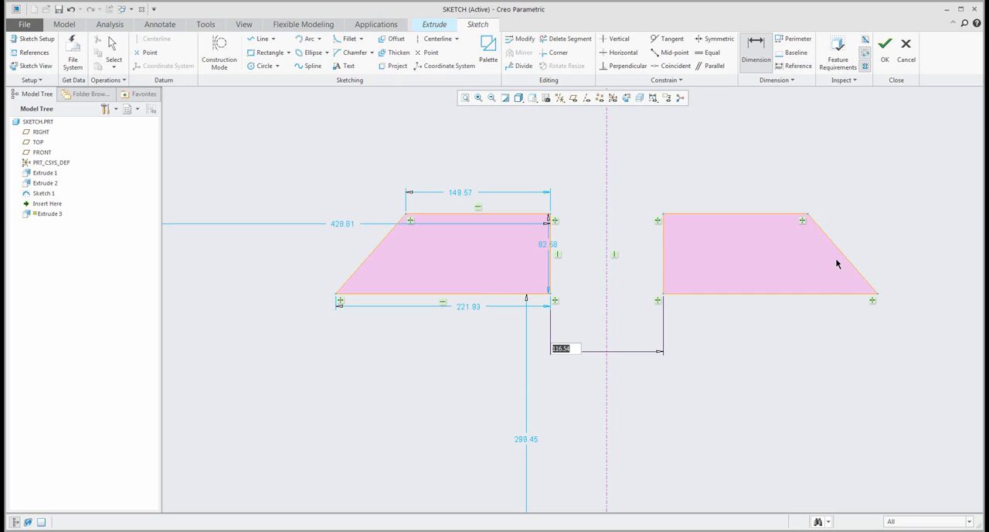
pyautogui.press('Return')
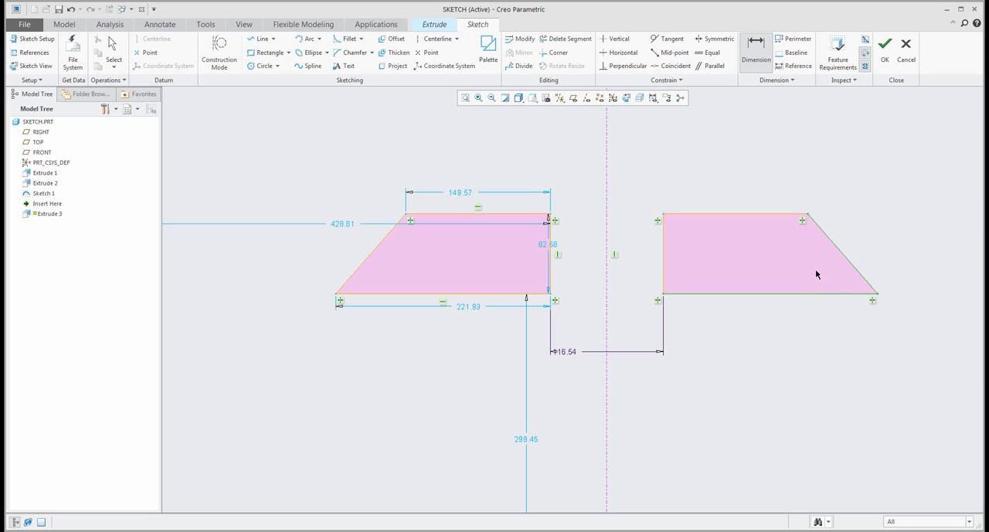
pyautogui.middleClick(816, 274)
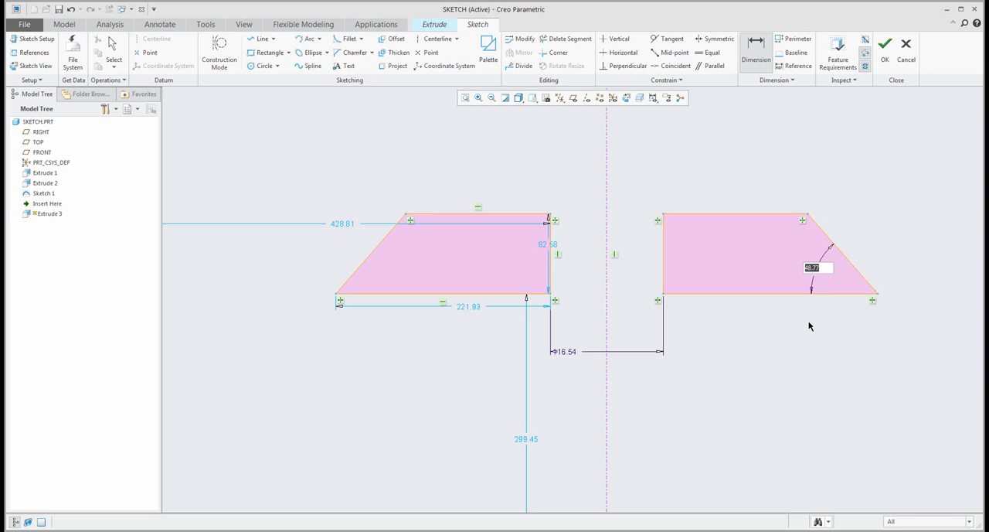
# - Dimension the left trapezoid's top edge and set its length to 150
pyautogui.click(458, 223)
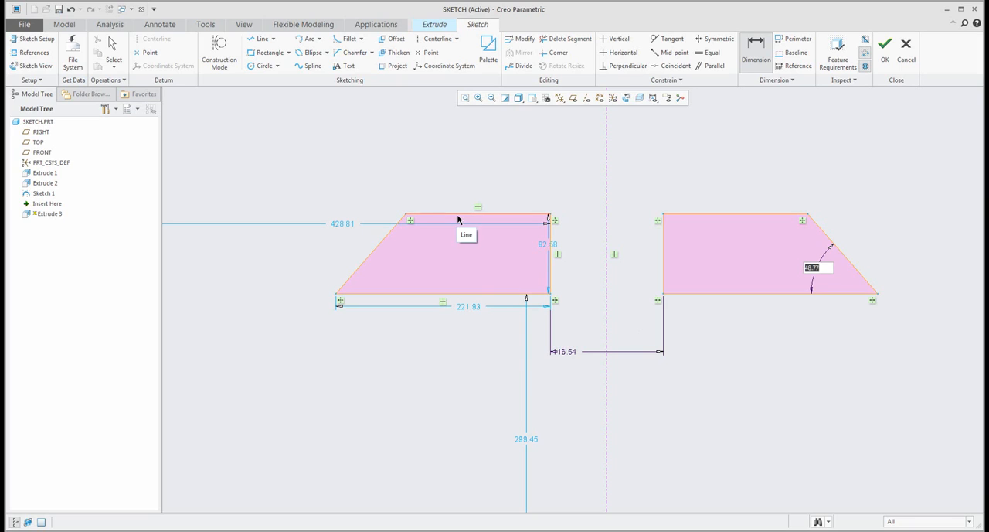
pyautogui.middleClick(458, 174)
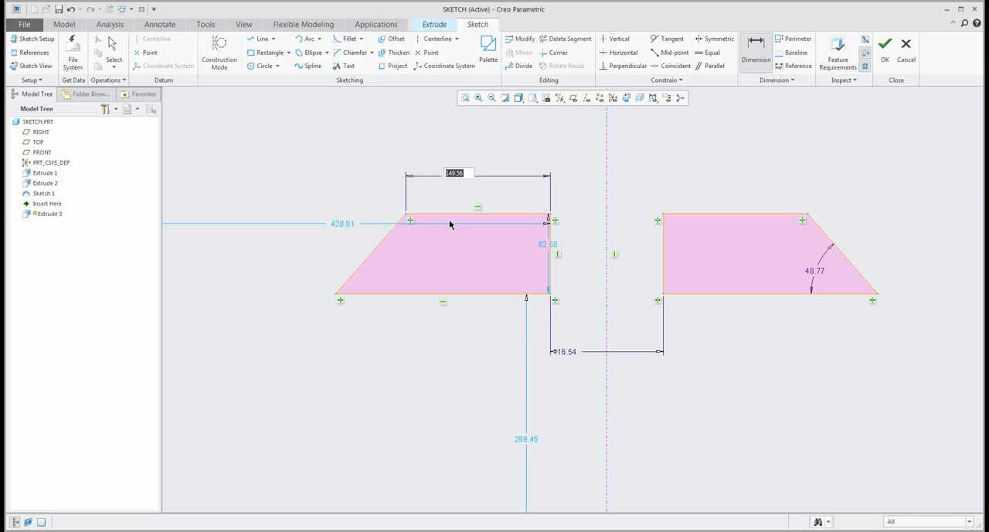
pyautogui.write('150')
pyautogui.press('Return')
# - Dimension the left trapezoid's lower acute angle and resolve the conflict by converting this new dimension to a reference dimension
pyautogui.click(373, 252)
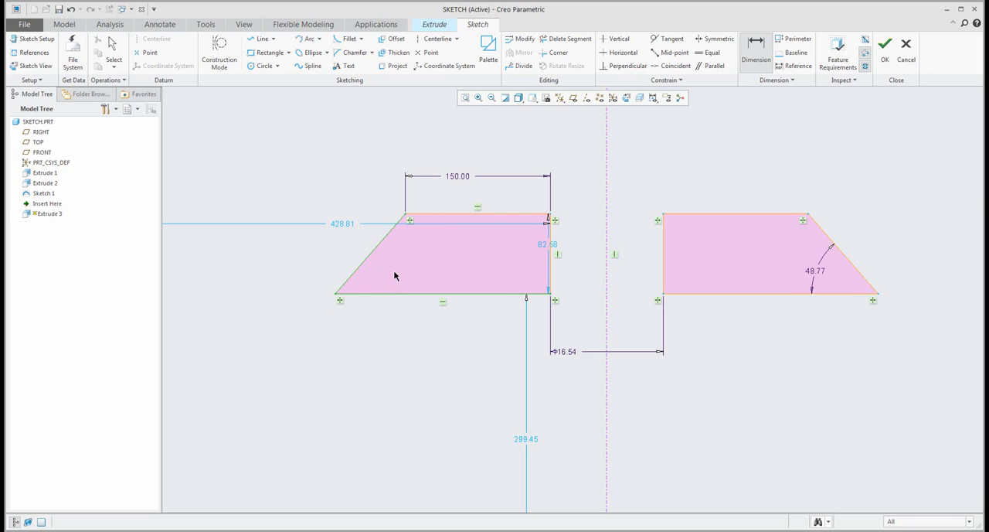
pyautogui.middleClick(394, 276)
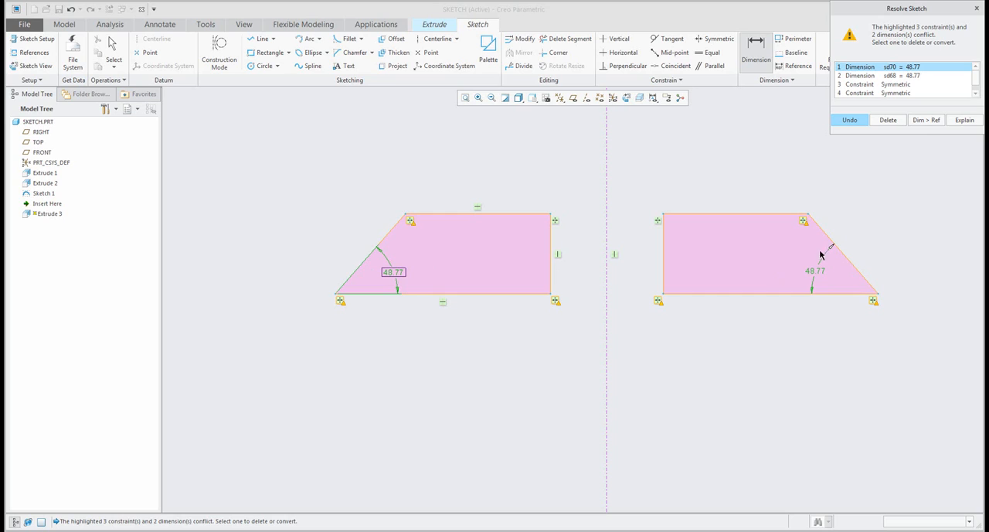
pyautogui.moveTo(881, 8); pyautogui.dragTo(776, 56)
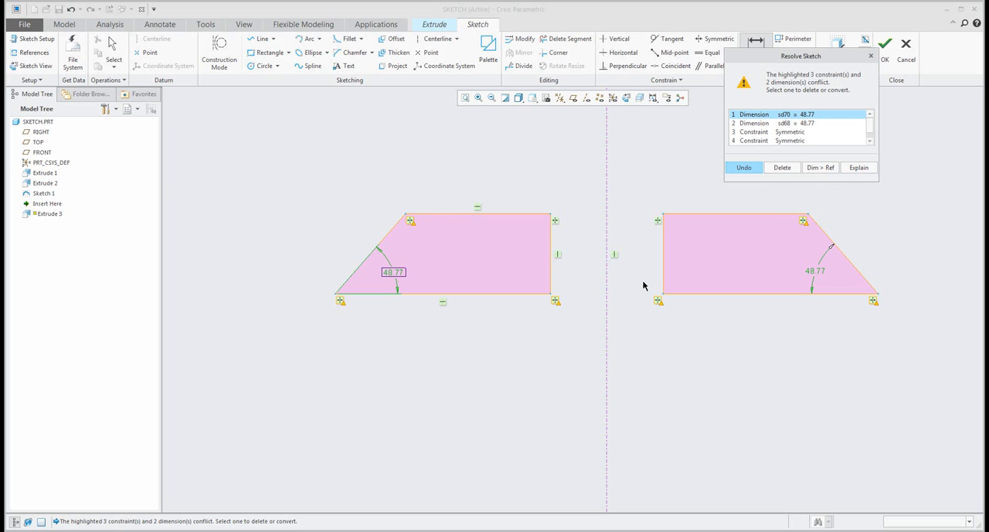
pyautogui.click(821, 167)
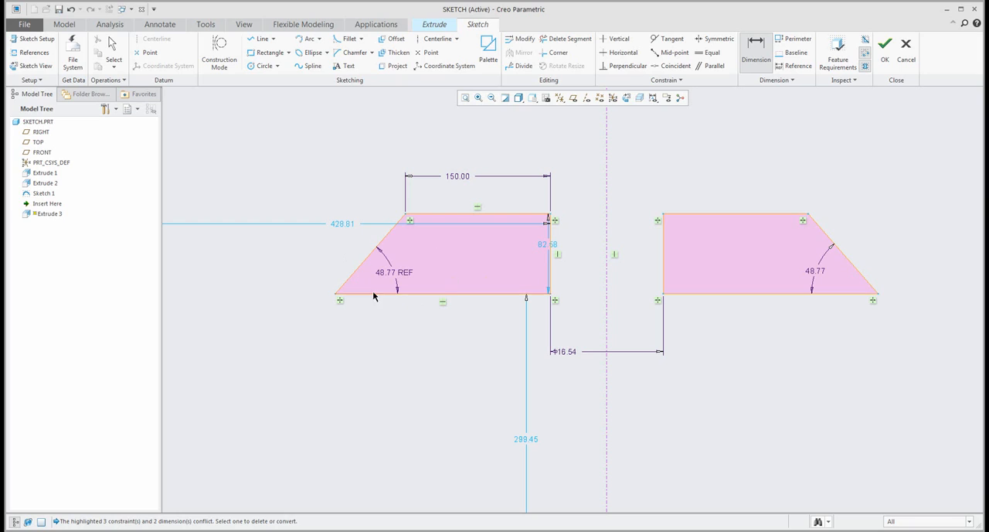
# - Set the right trapezoid's lower acute angle to 45 degrees
pyautogui.middleClick(365, 337)
pyautogui.doubleClick(816, 270)
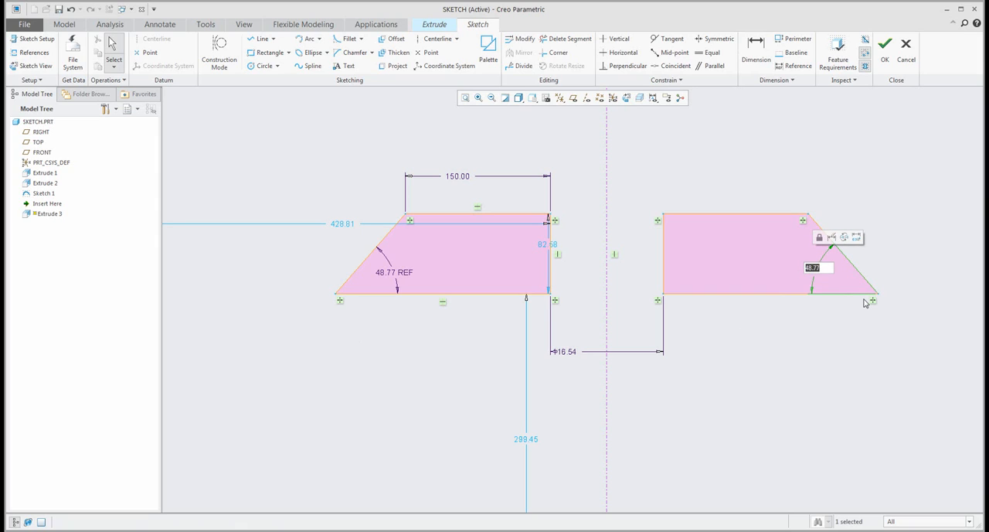
pyautogui.write('45')
pyautogui.press('Return')
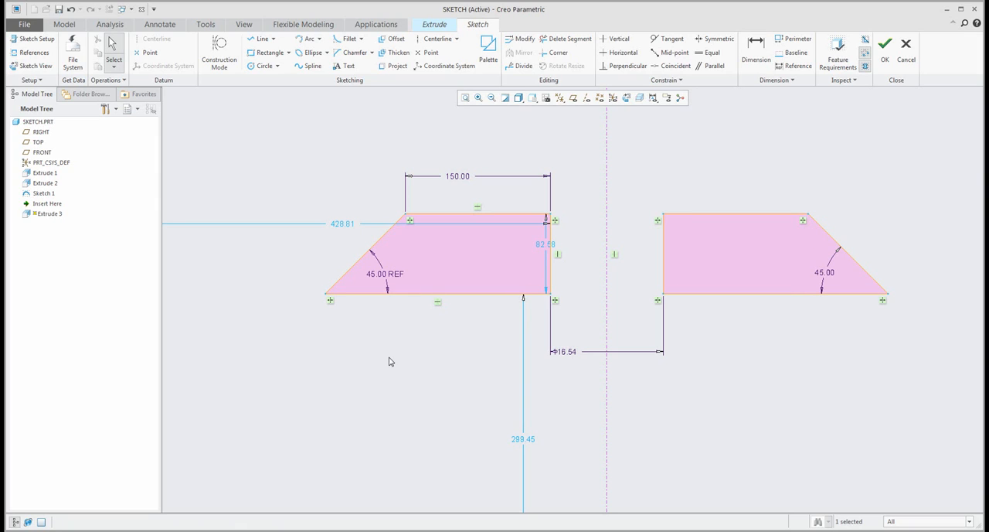
# - Dimension the right trapezoid's top edge and convert the left trapezoid's conflicting top-edge dimension to a reference dimension
pyautogui.click(755, 51)
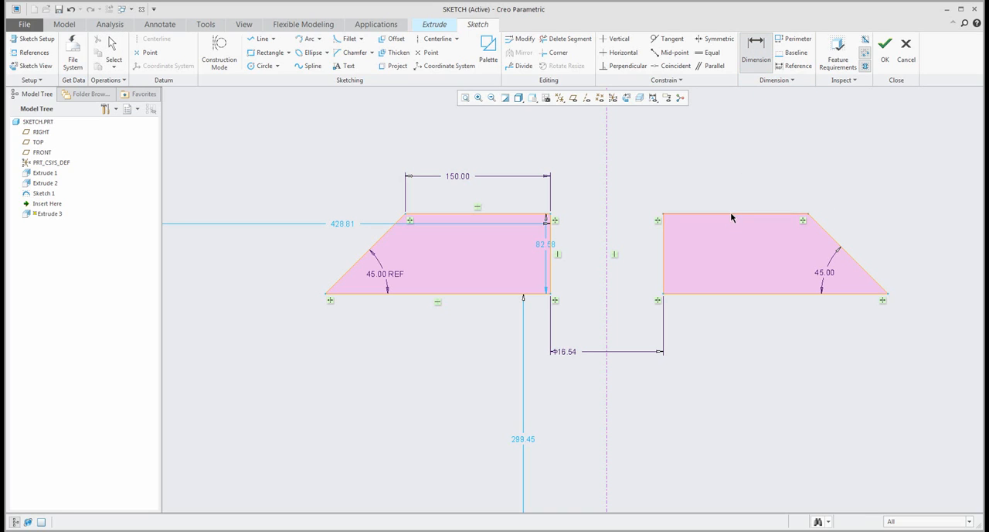
pyautogui.middleClick(735, 181)
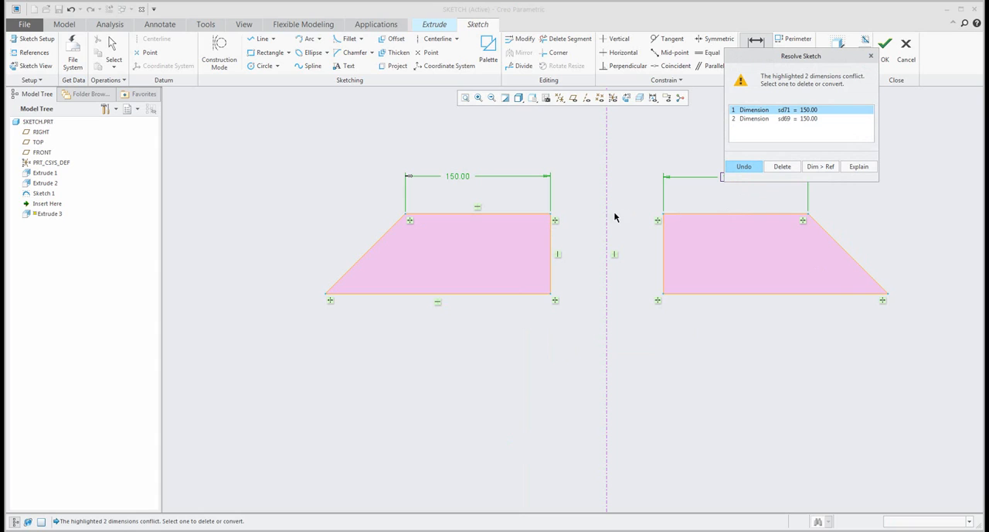
pyautogui.click(768, 120)
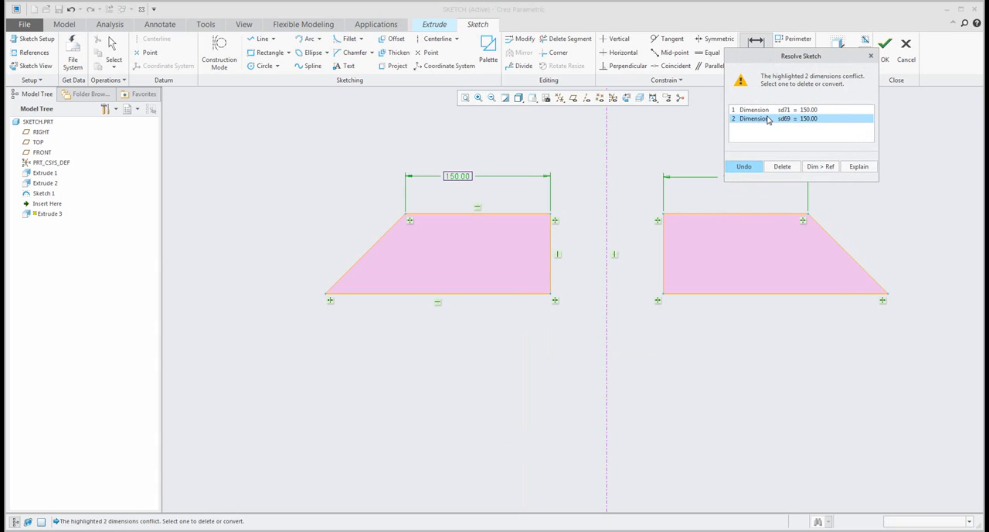
pyautogui.click(820, 167)
pyautogui.middleClick(767, 365)
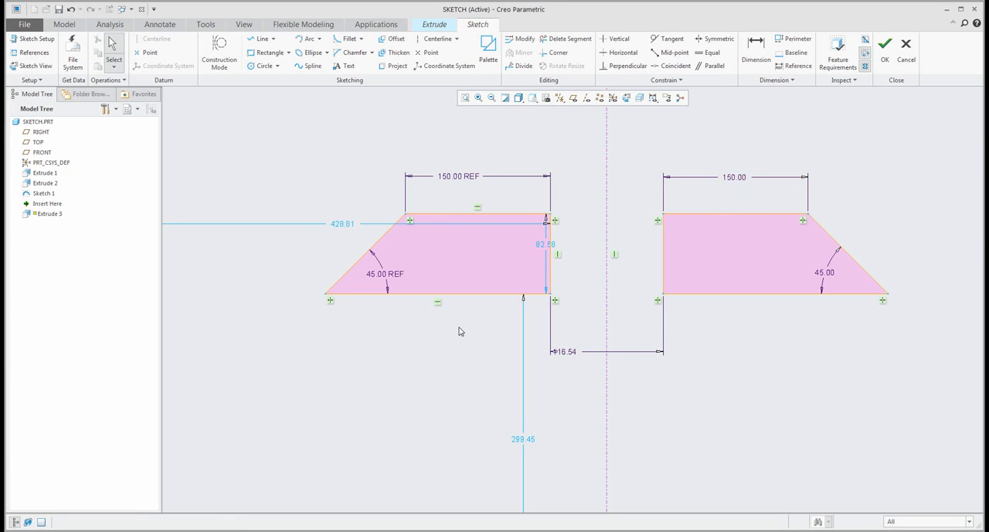
# - Delete both trapezoids together with the vertical centerline
pyautogui.moveTo(462, 335)
pyautogui.keyDown('shift'); pyautogui.mouseDown(button='middle')
pyautogui.moveTo(398, 342)
pyautogui.moveTo(396, 358)
pyautogui.mouseUp(button='middle'); pyautogui.keyUp('shift')
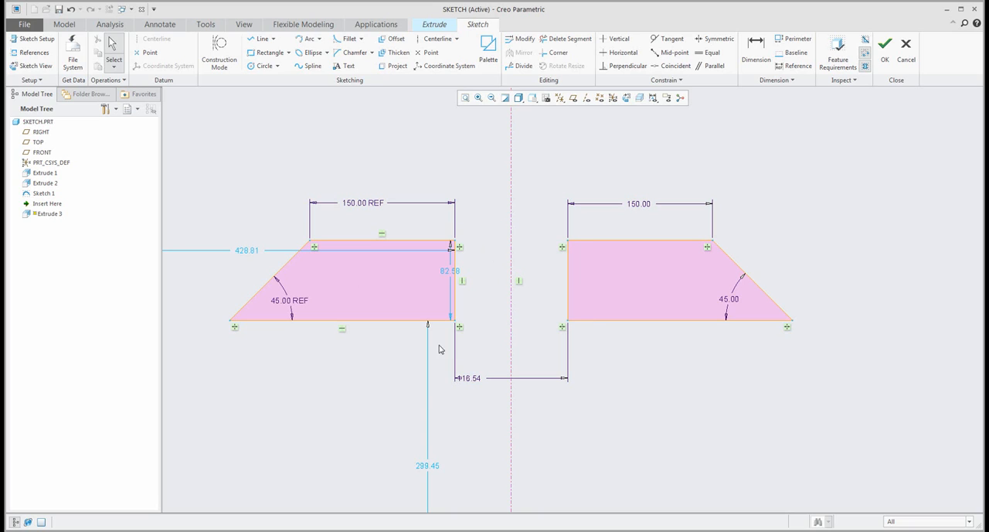
pyautogui.moveTo(207, 155); pyautogui.dragTo(867, 399)
pyautogui.press('Delete')
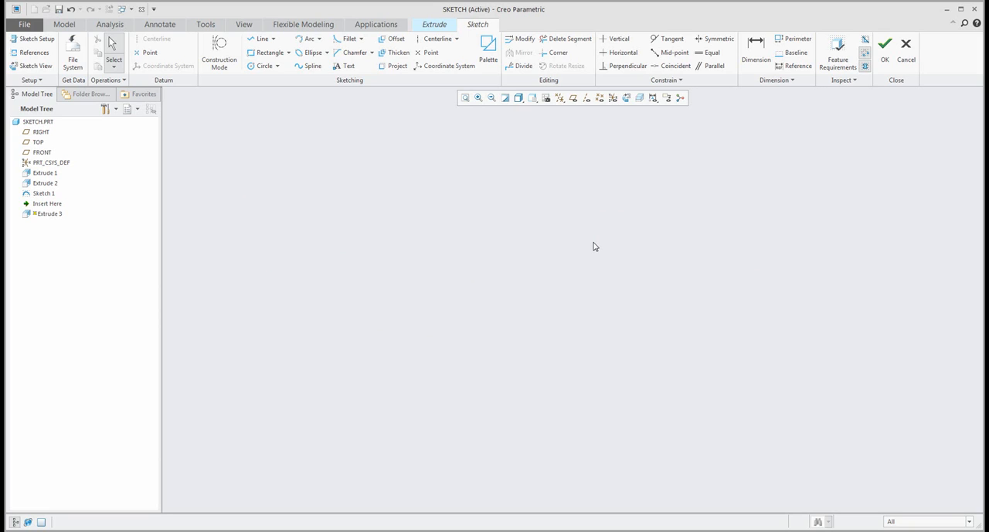
# - Project the lower and right edges of the block's trapezoidal face into the sketch as single edges and undo the projection
pyautogui.hotkey('ctrl', 'z')
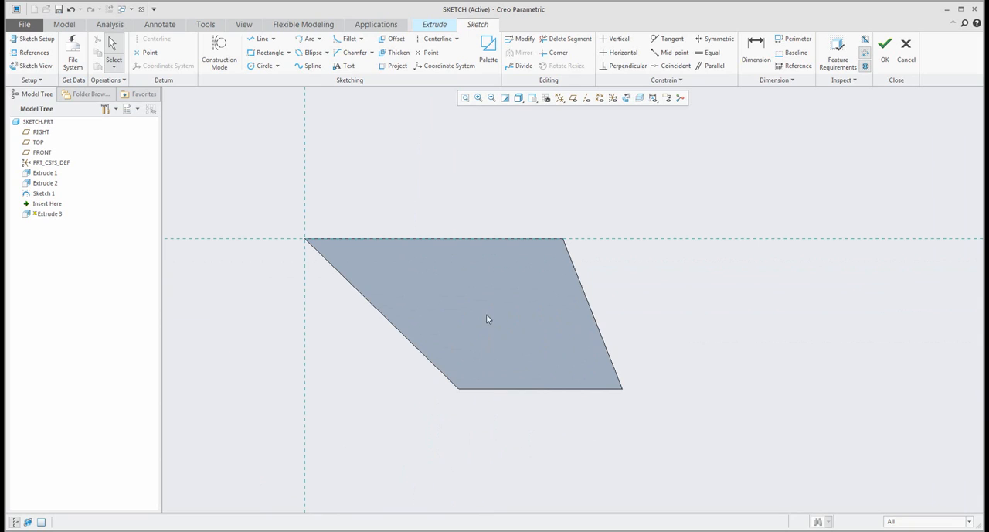
pyautogui.moveTo(486, 319)
pyautogui.mouseDown(button='middle')
pyautogui.moveTo(515, 302)
pyautogui.moveTo(503, 287)
pyautogui.mouseUp(button='middle')
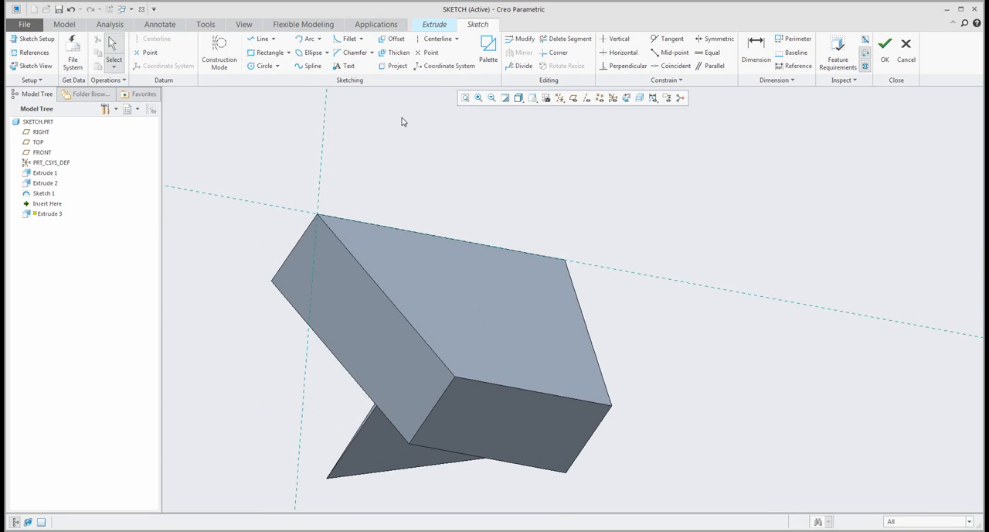
pyautogui.click(397, 68)
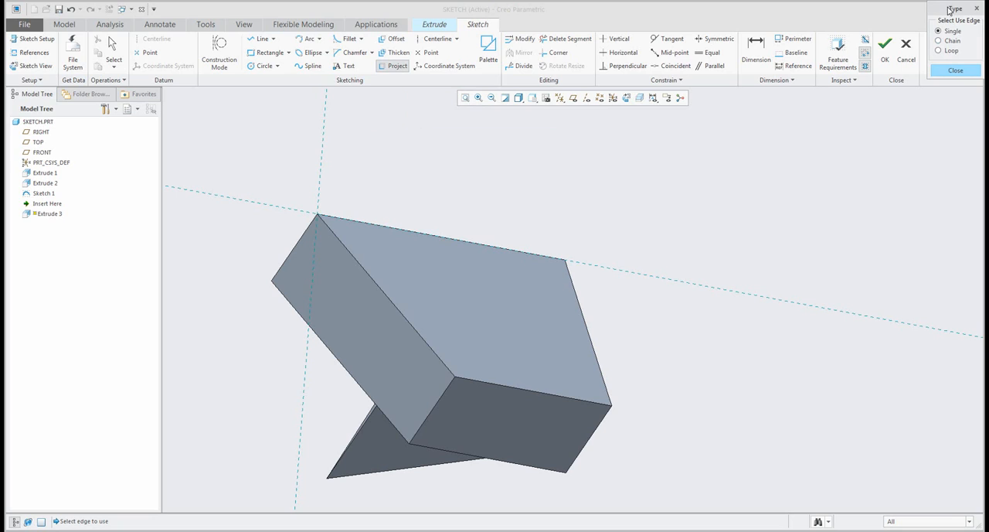
pyautogui.moveTo(949, 11); pyautogui.dragTo(753, 155)
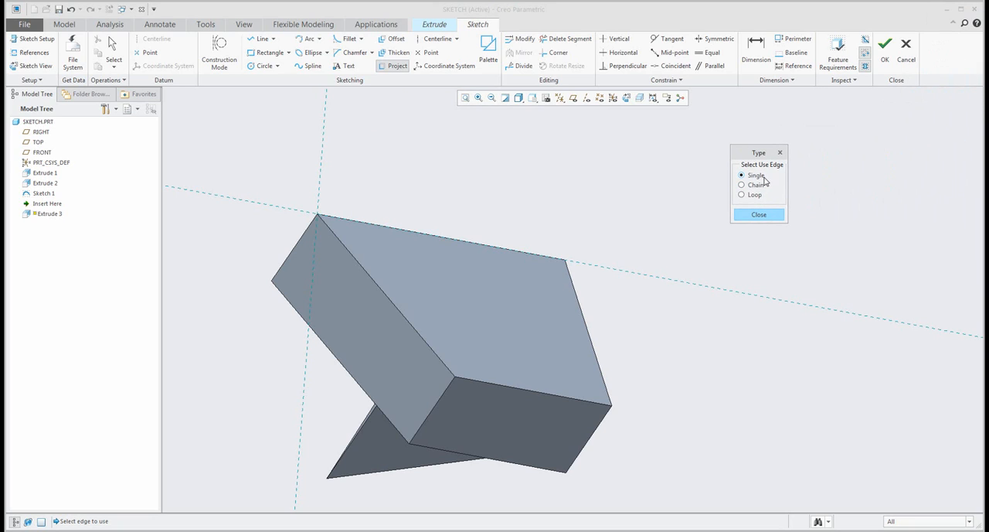
pyautogui.click(536, 392)
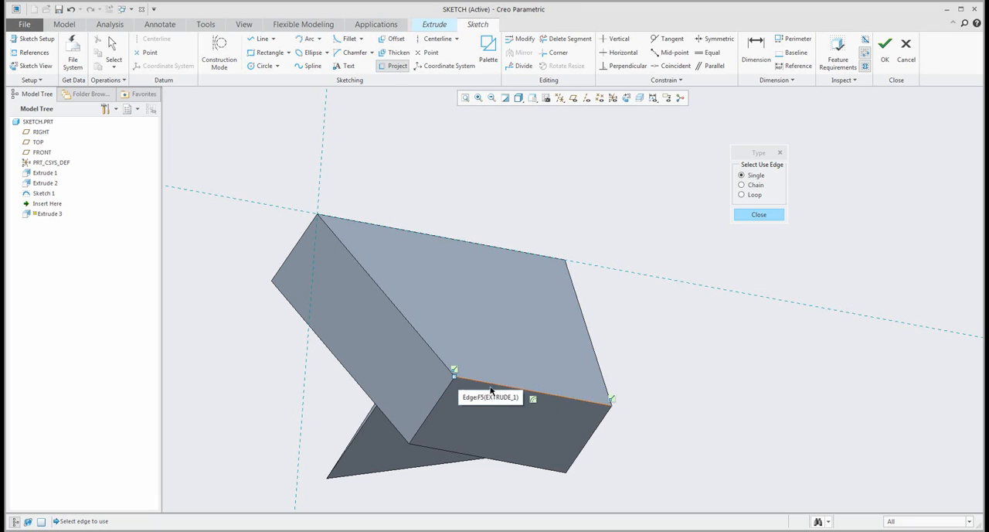
pyautogui.click(601, 369)
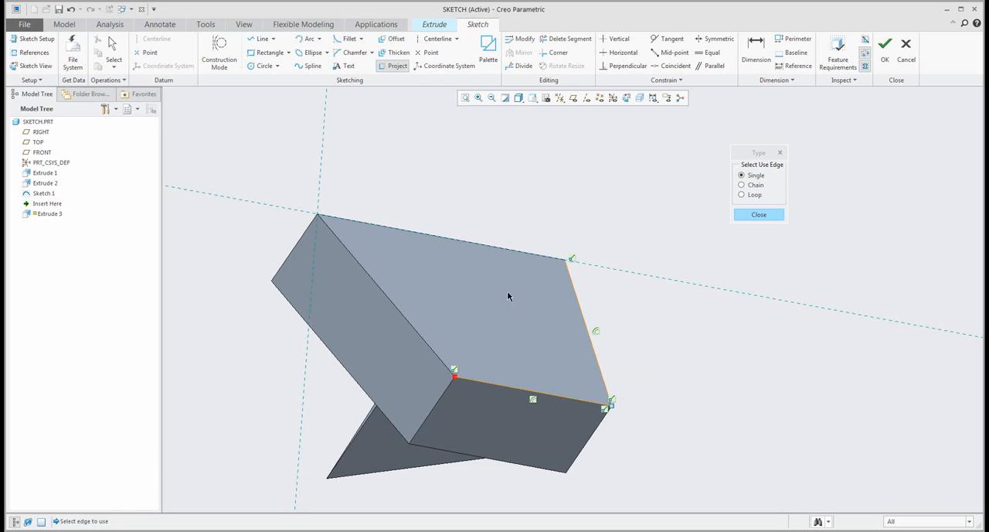
pyautogui.moveTo(563, 316); pyautogui.dragTo(565, 309, button='middle')
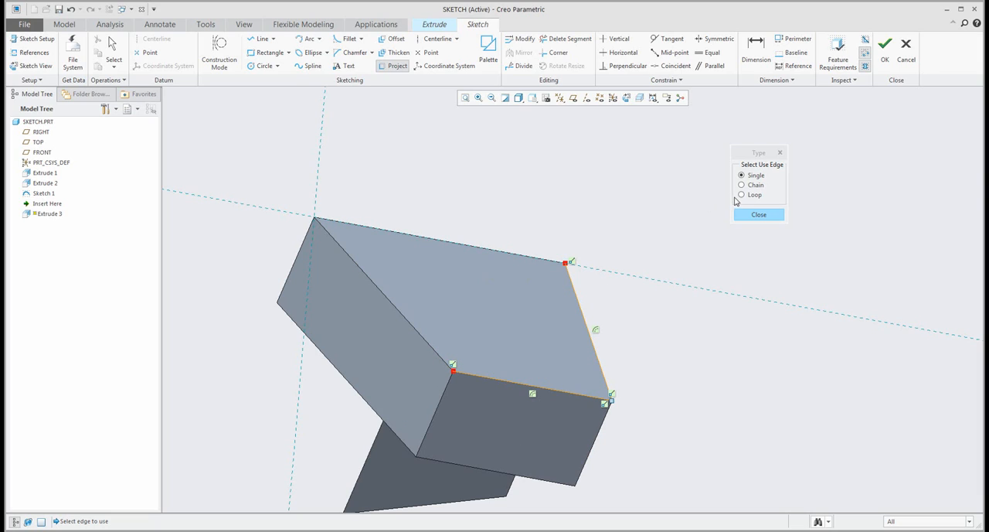
pyautogui.click(71, 9)
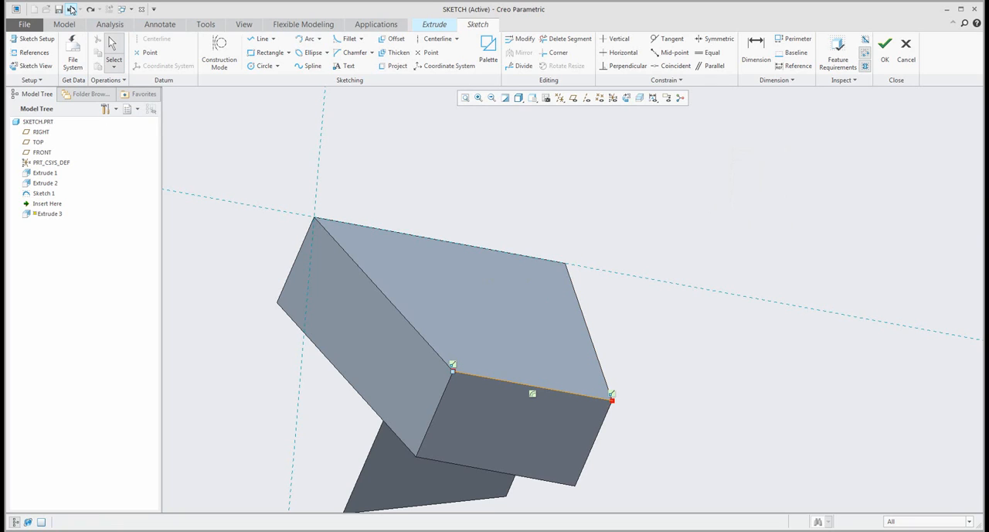
# - Project the complete edge loop of the block's trapezoidal face into the sketch and undo the projection
pyautogui.click(392, 68)
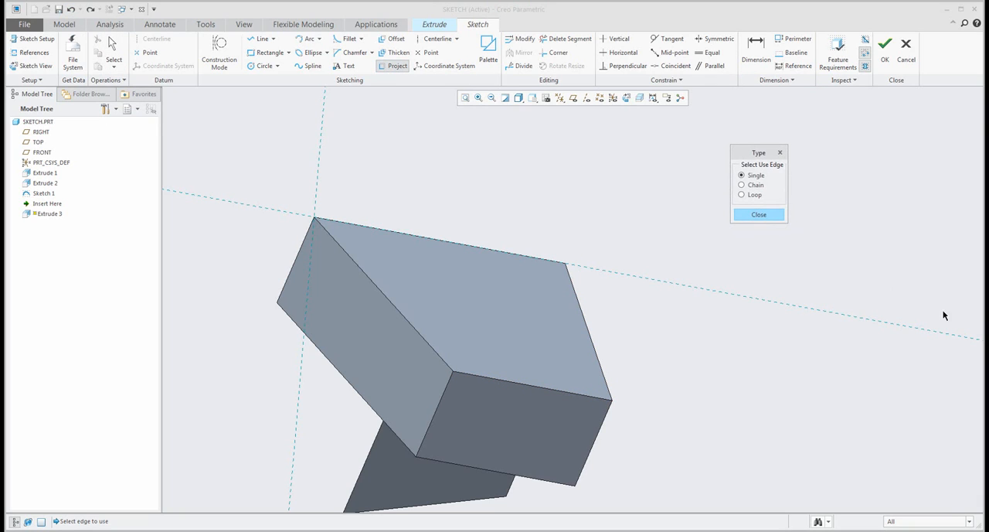
pyautogui.click(744, 195)
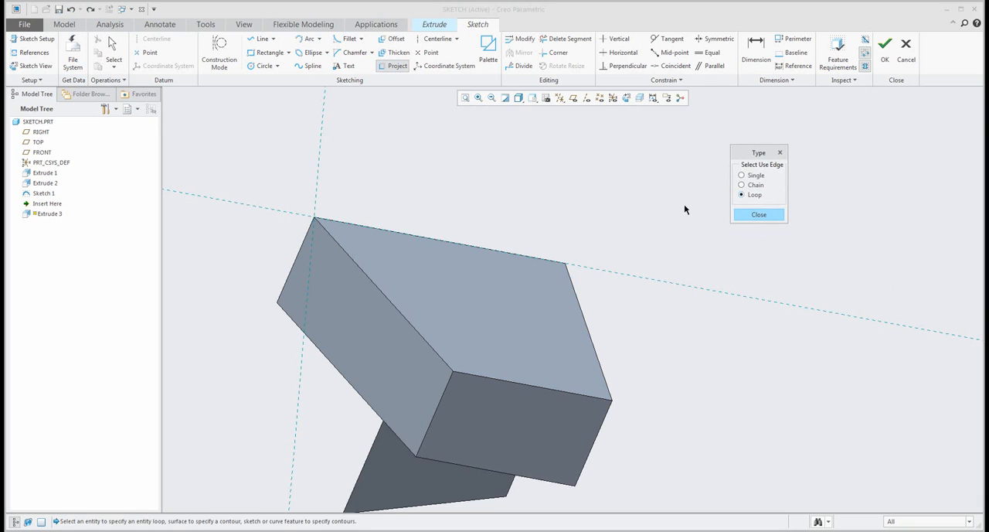
pyautogui.click(519, 329)
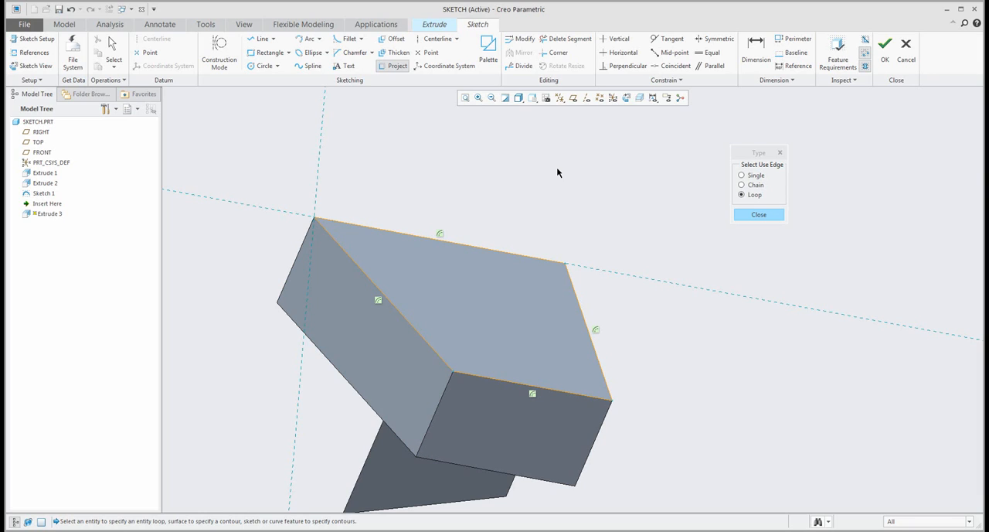
pyautogui.click(759, 214)
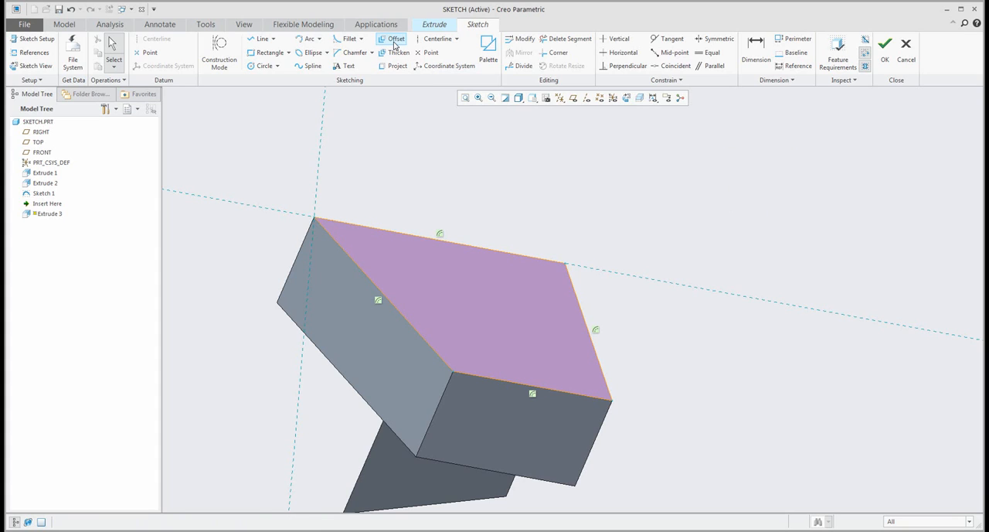
pyautogui.click(70, 9)
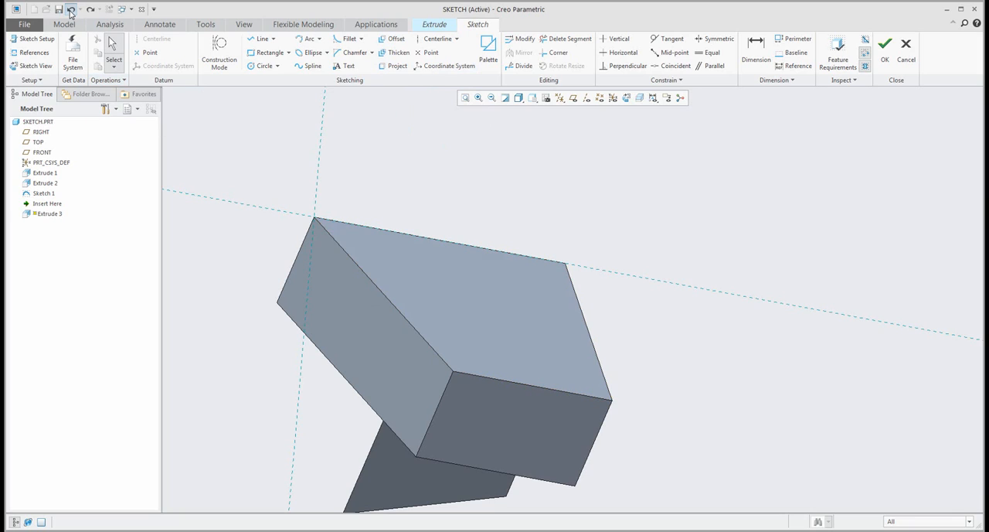
# - Offset the complete edge loop of the trapezoidal face outward with a value of -15
pyautogui.click(394, 43)
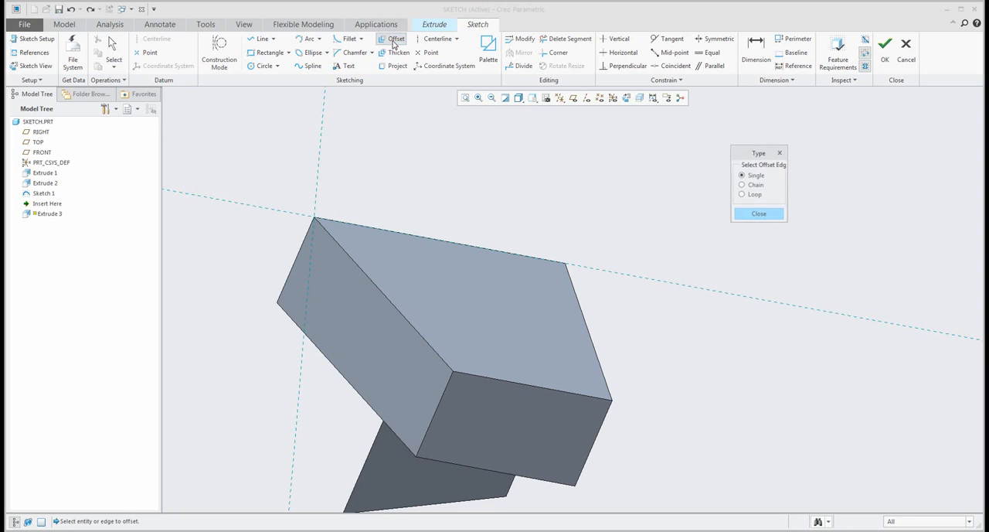
pyautogui.click(745, 197)
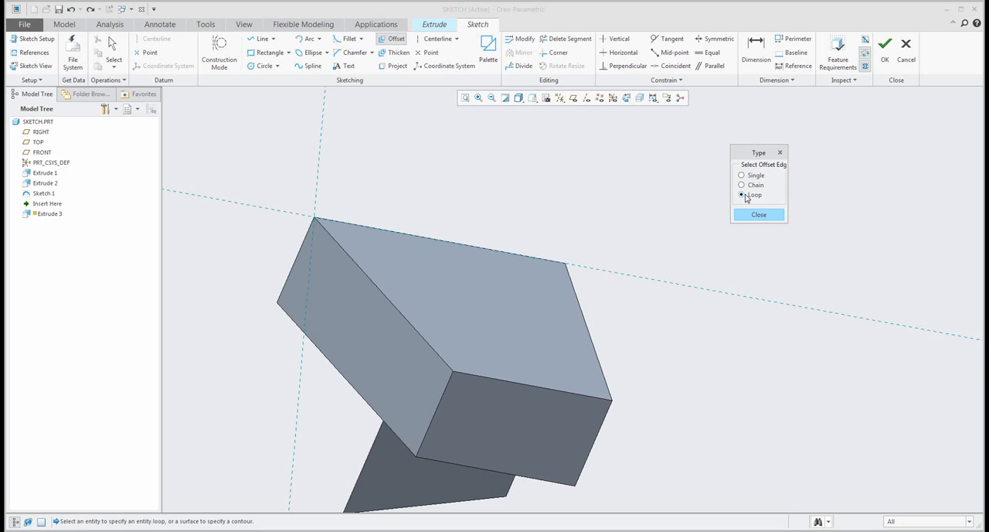
pyautogui.click(477, 309)
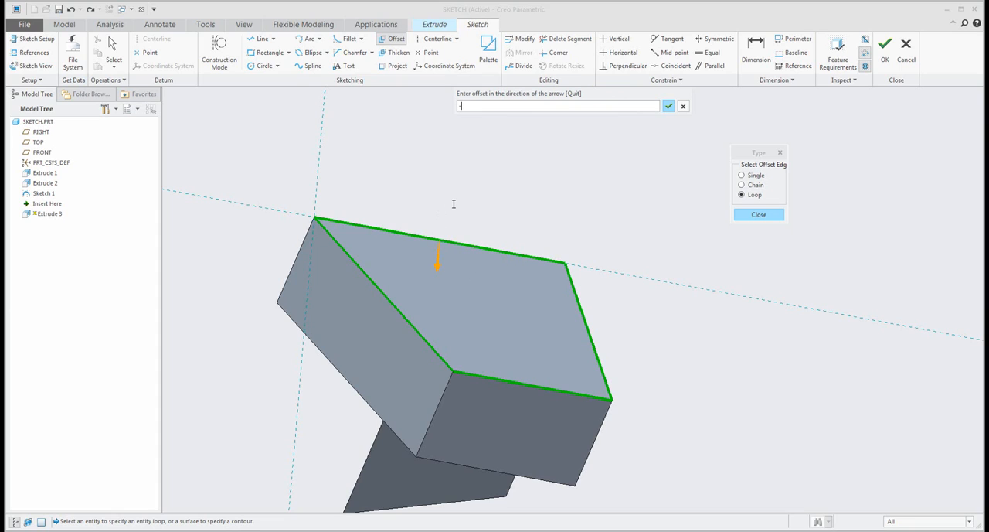
pyautogui.write('15')
pyautogui.press('Return')
pyautogui.moveTo(490, 204)
pyautogui.mouseDown(button='middle')
pyautogui.moveTo(469, 203)
pyautogui.moveTo(466, 190)
pyautogui.moveTo(467, 203)
pyautogui.moveTo(463, 189)
pyautogui.mouseUp(button='middle')
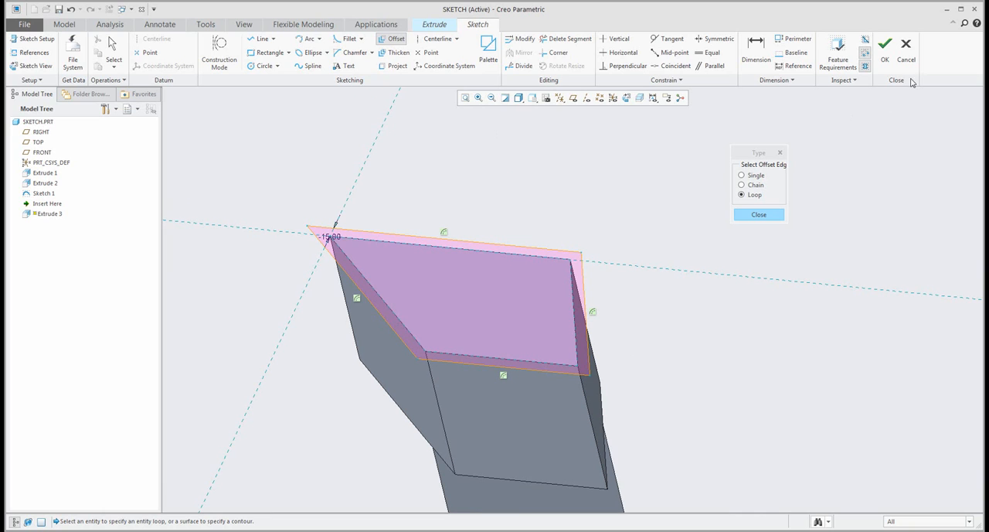
# - Accept the sketch and examine the extrusion preview of the enlarged profile from several angles
pyautogui.click(889, 61)
pyautogui.moveTo(499, 238); pyautogui.dragTo(464, 160, button='middle')
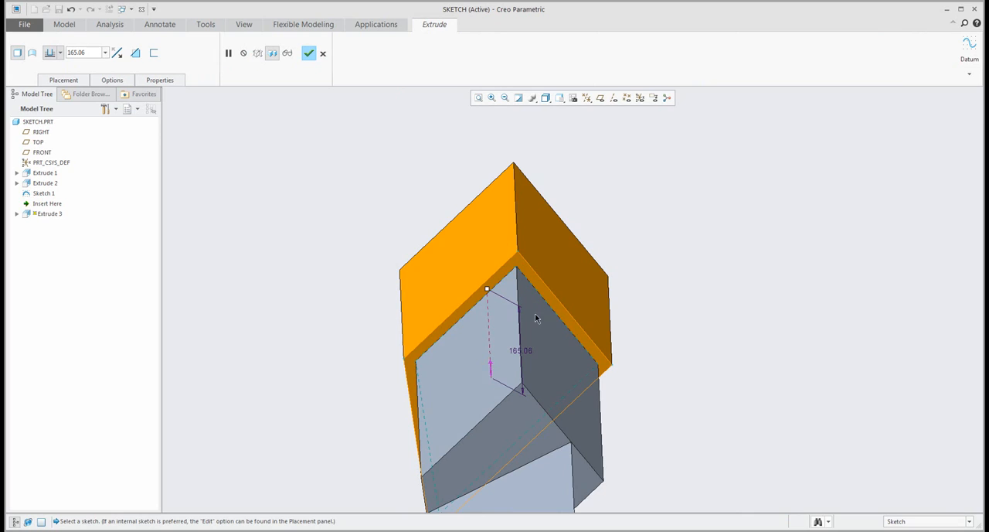
pyautogui.moveTo(551, 332)
pyautogui.mouseDown(button='middle')
pyautogui.moveTo(435, 309)
pyautogui.moveTo(485, 308)
pyautogui.moveTo(599, 343)
pyautogui.moveTo(654, 404)
pyautogui.mouseUp(button='middle')
# - Reopen the extrusion's internal section for editing and delete the entire offset profile
pyautogui.click(63, 80)
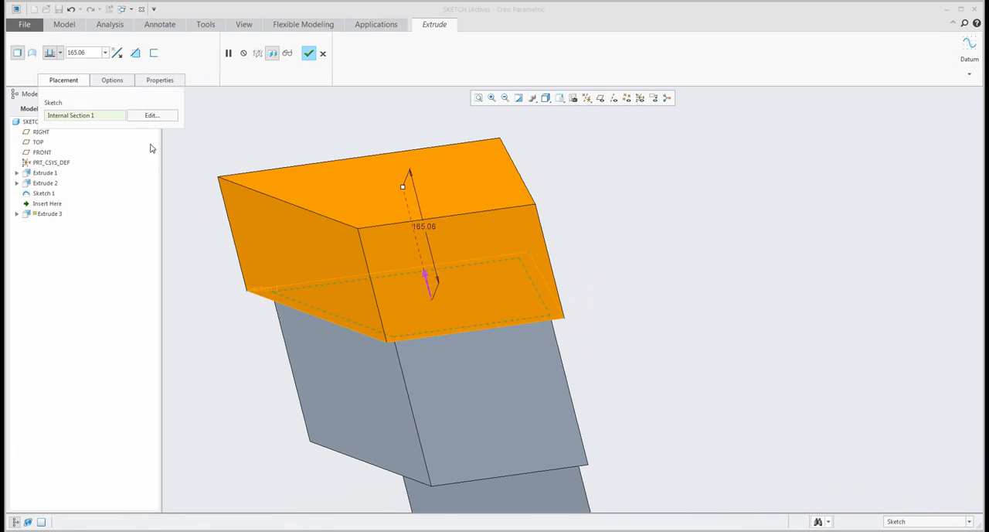
pyautogui.click(153, 117)
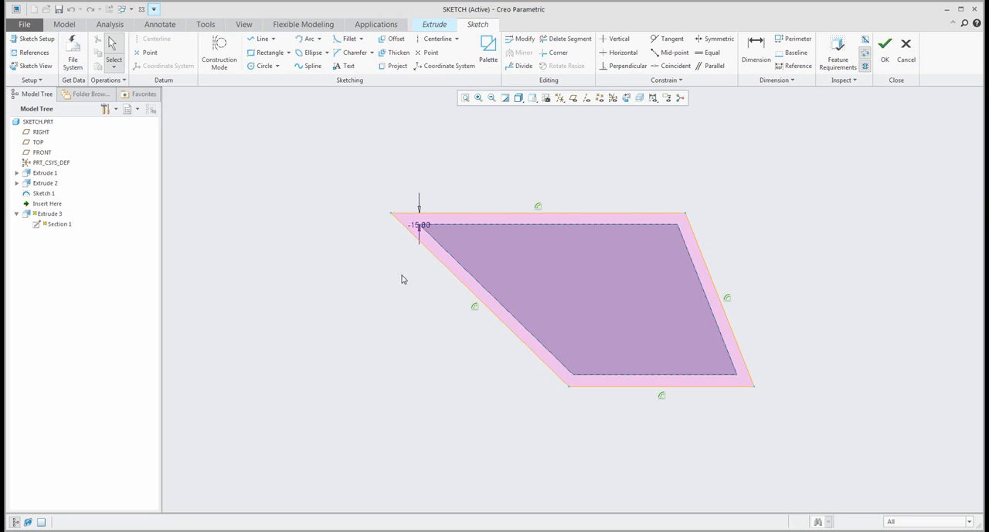
pyautogui.moveTo(349, 190); pyautogui.dragTo(826, 448)
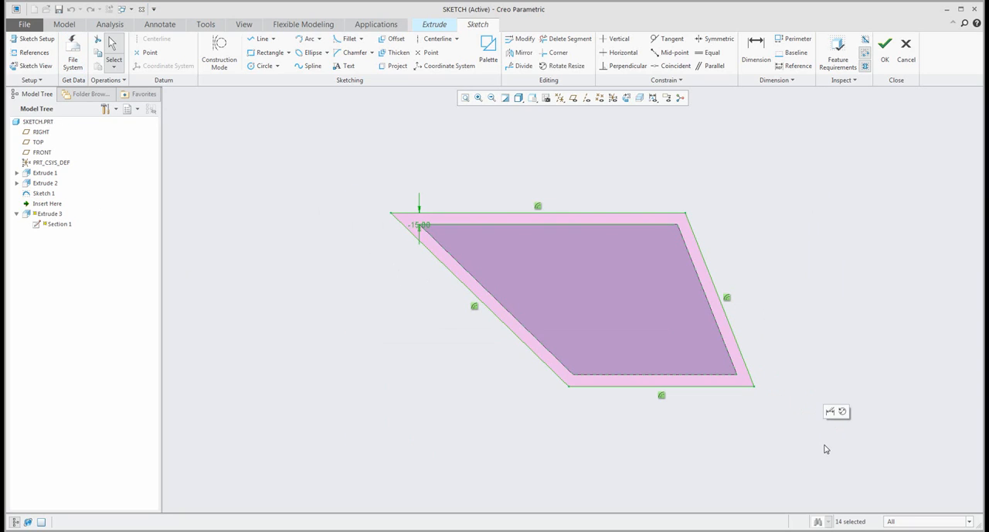
pyautogui.press('Delete')
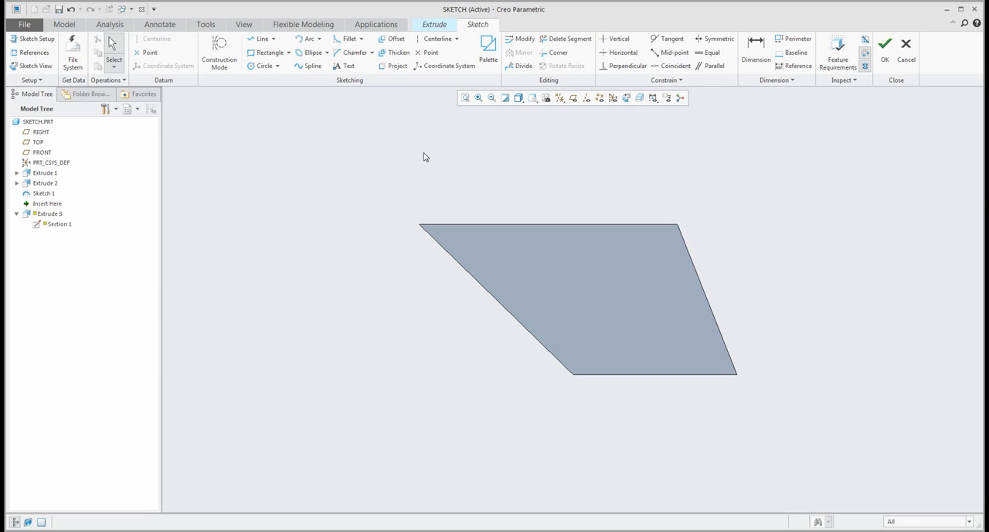
# - Thicken the chain formed by only the trapezoidal face's upper and right edges, using circular end caps
pyautogui.click(396, 53)
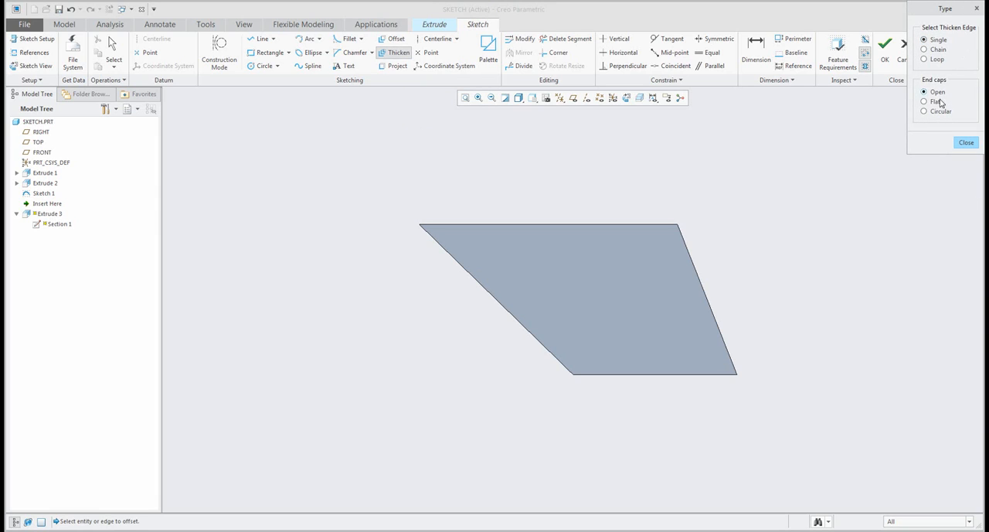
pyautogui.click(924, 50)
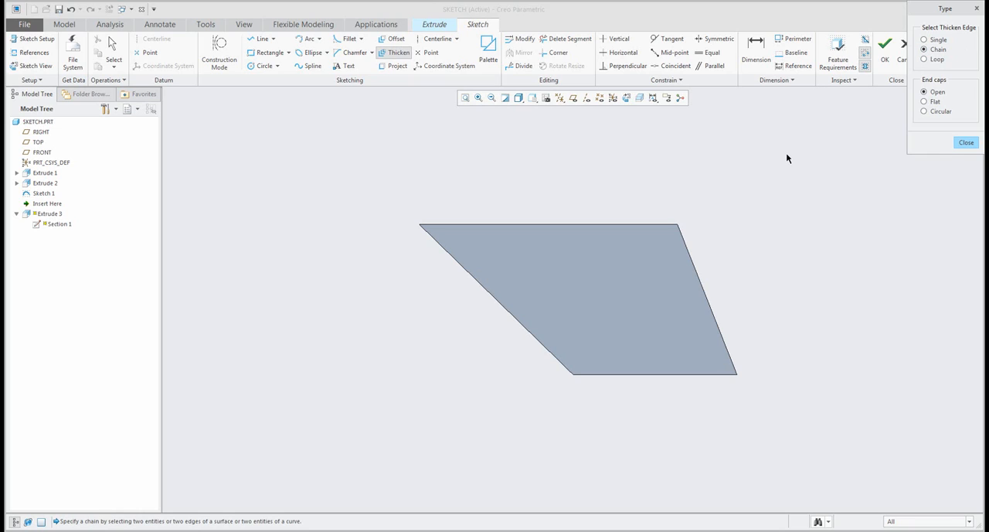
pyautogui.click(924, 112)
pyautogui.click(596, 225)
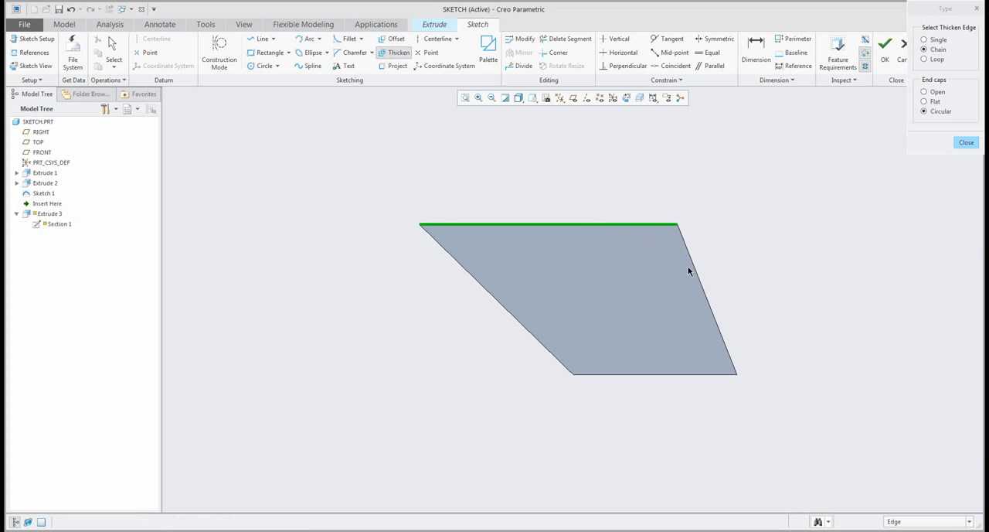
pyautogui.click(705, 292)
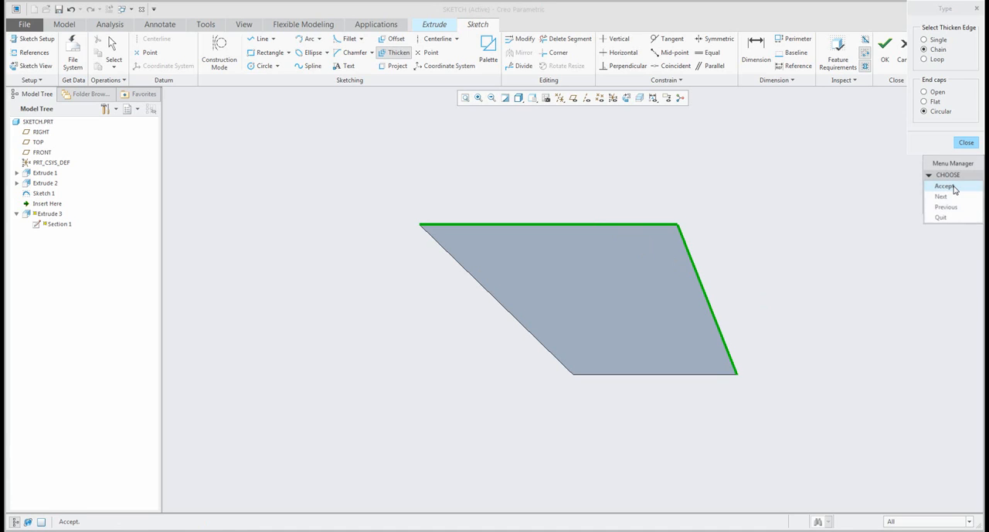
pyautogui.click(954, 190)
pyautogui.moveTo(714, 236); pyautogui.dragTo(705, 210, button='middle')
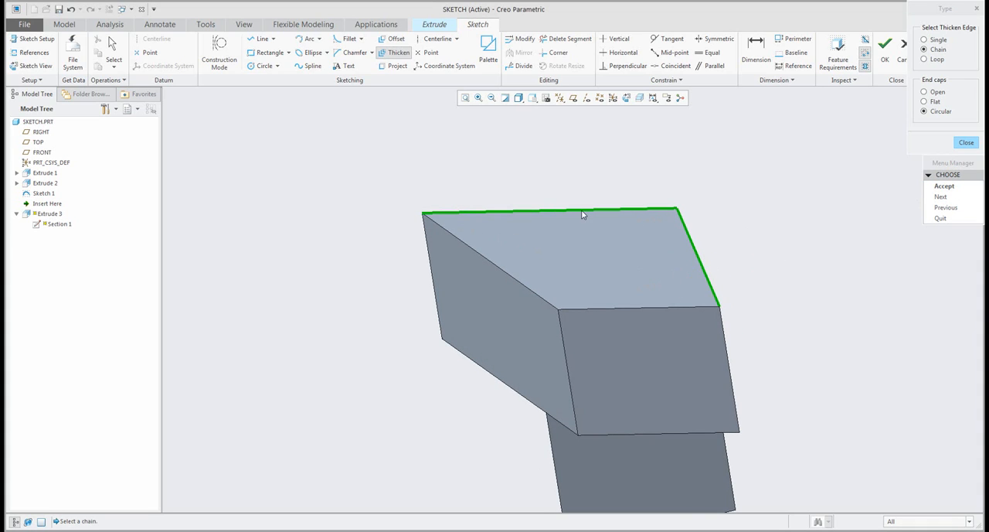
pyautogui.click(941, 197)
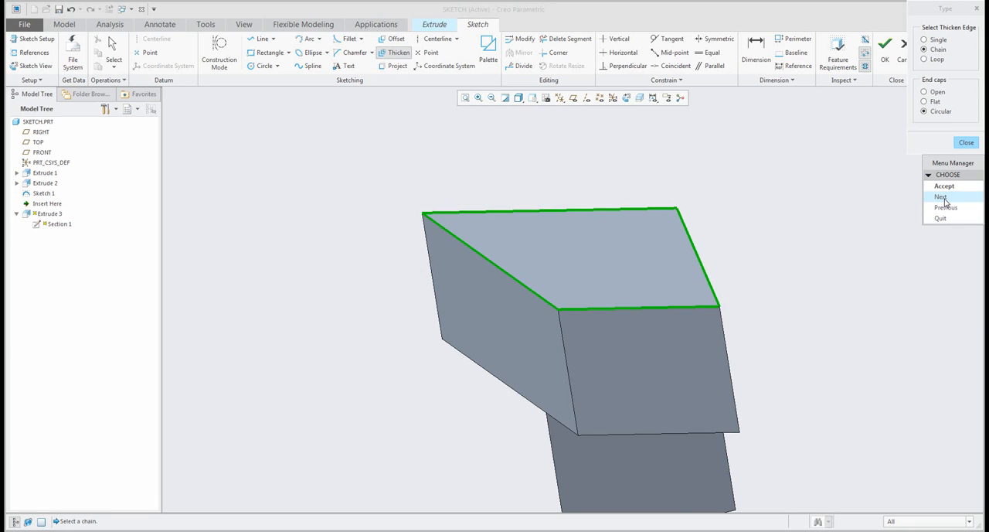
pyautogui.click(941, 197)
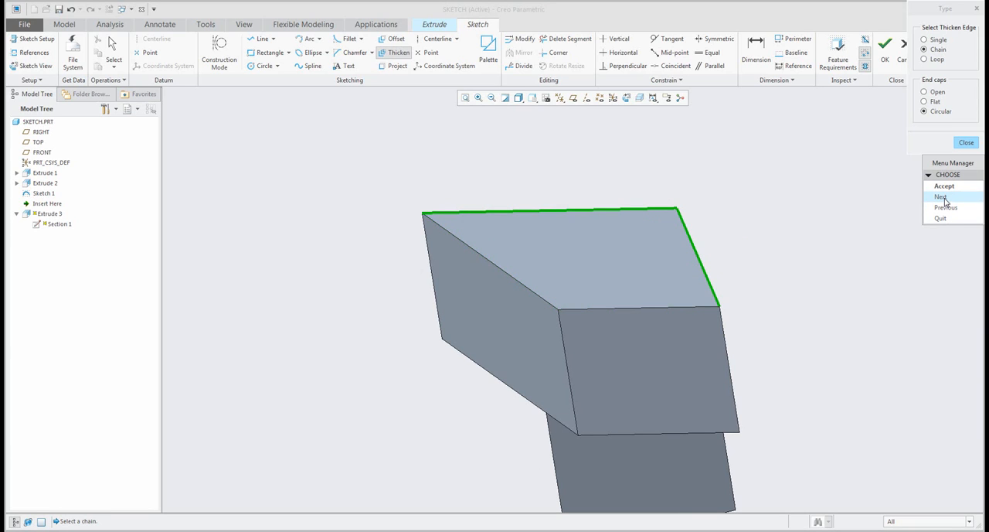
pyautogui.click(944, 186)
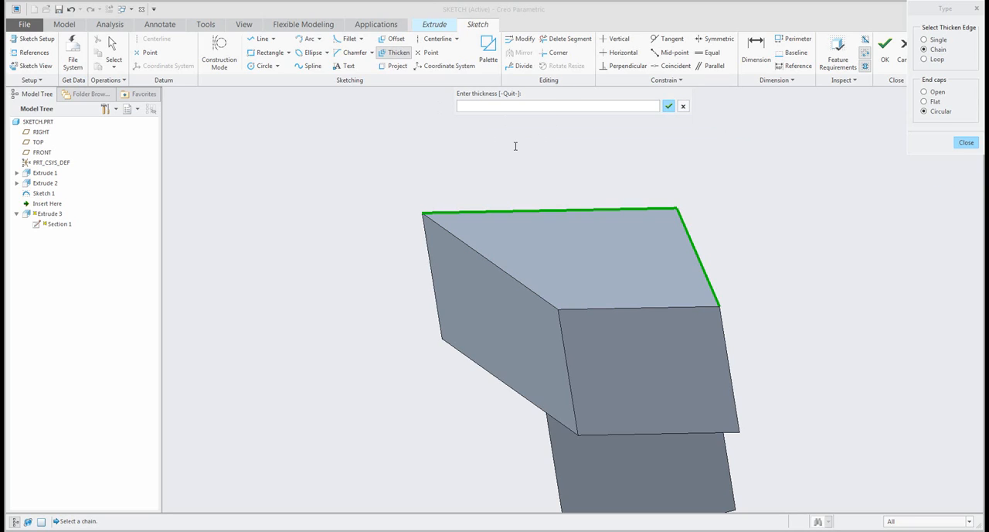
# - Set the thickened chain's thickness to 5 and its inward offset to 20, and examine the rounded end cap
pyautogui.write('5')
pyautogui.press('Return')
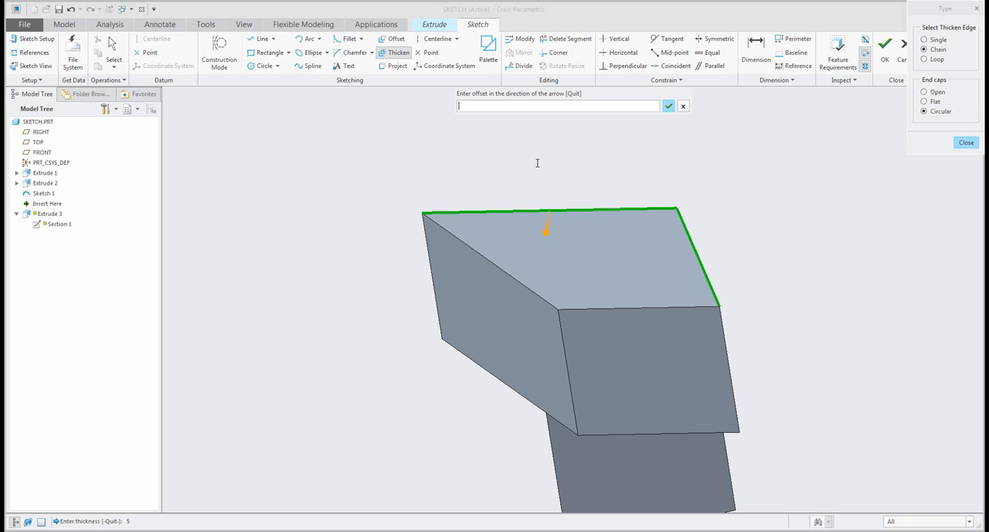
pyautogui.write('5')
pyautogui.press('Return')
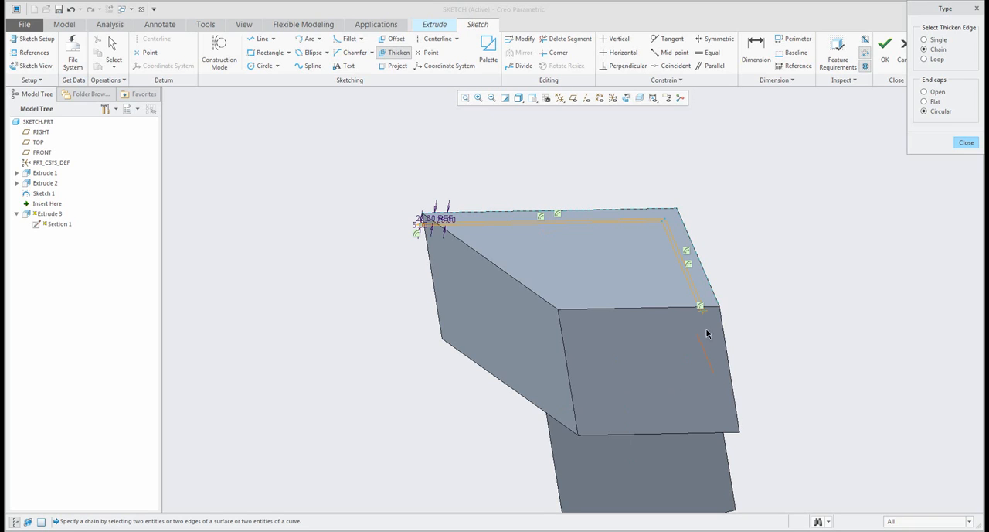
pyautogui.scroll(-8, 706, 333)
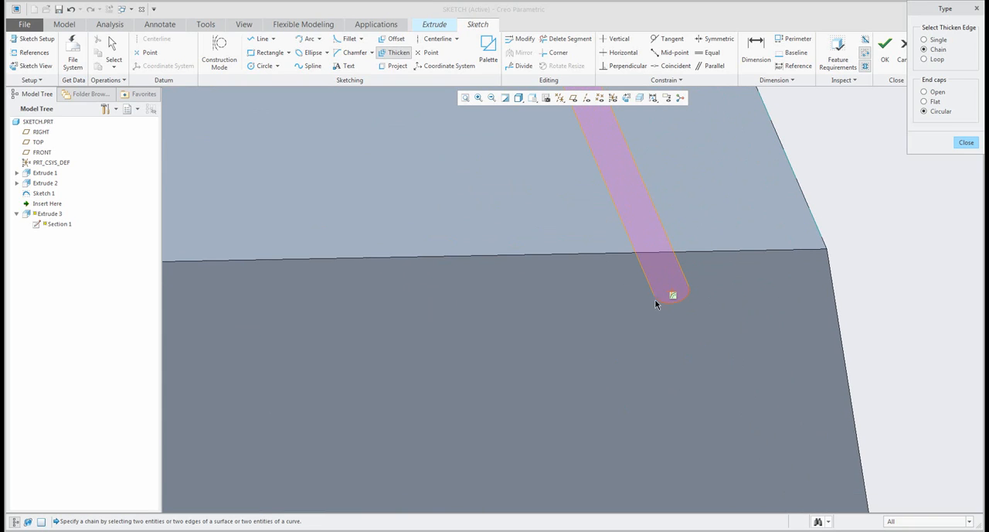
pyautogui.scroll(-2, 672, 299)
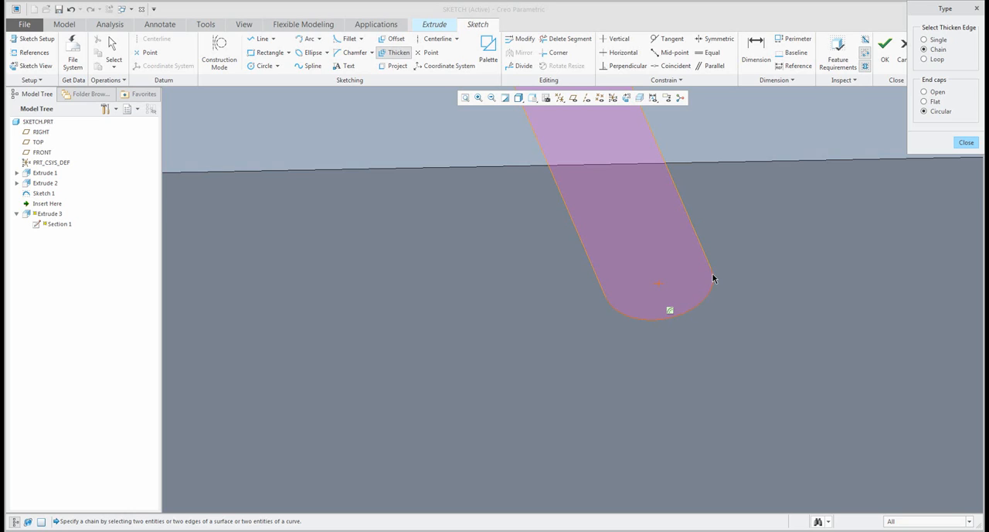
pyautogui.scroll(2, 713, 279)
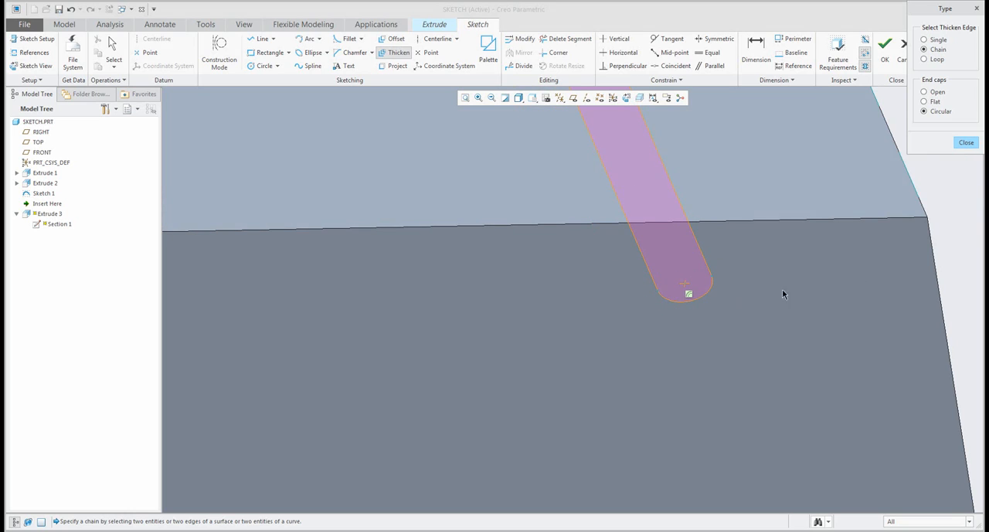
# - Examine both ends of the thickened chain and select the circular end cap on its lower end
pyautogui.scroll(10, 760, 358)
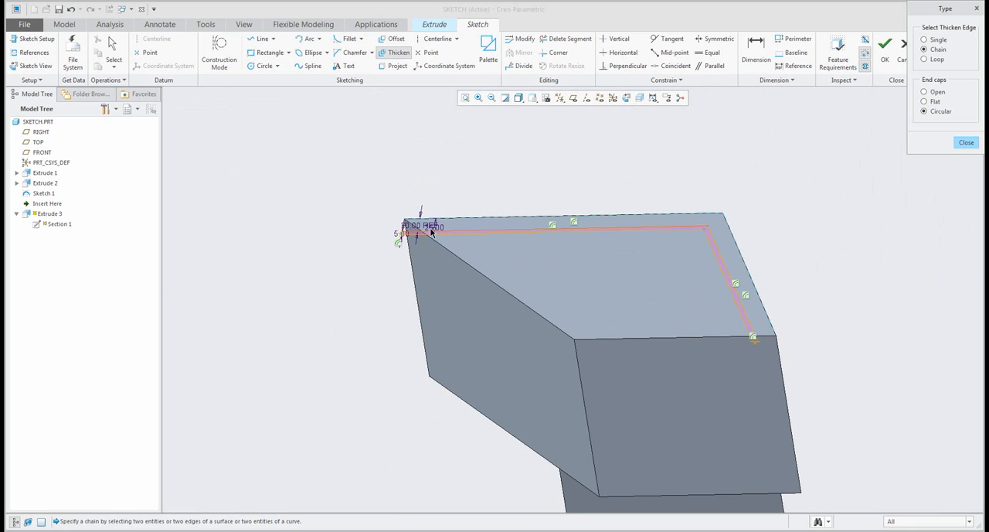
pyautogui.scroll(-3, 758, 337)
pyautogui.scroll(-3, 759, 340)
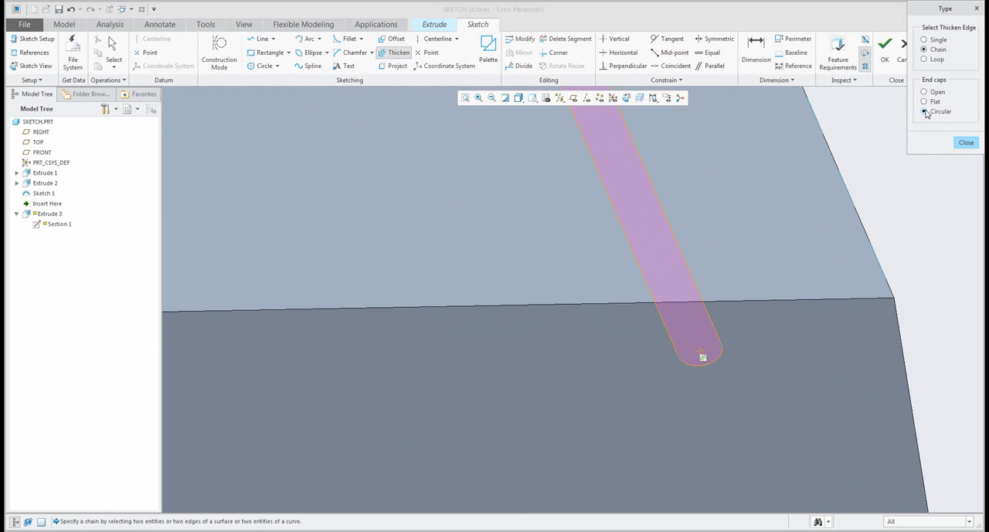
pyautogui.click(715, 363)
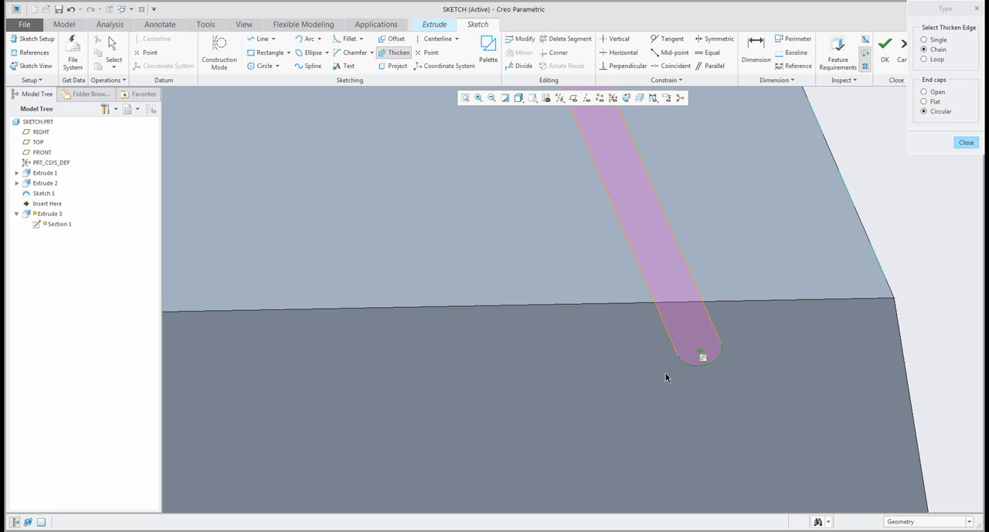
pyautogui.scroll(-3, 699, 361)
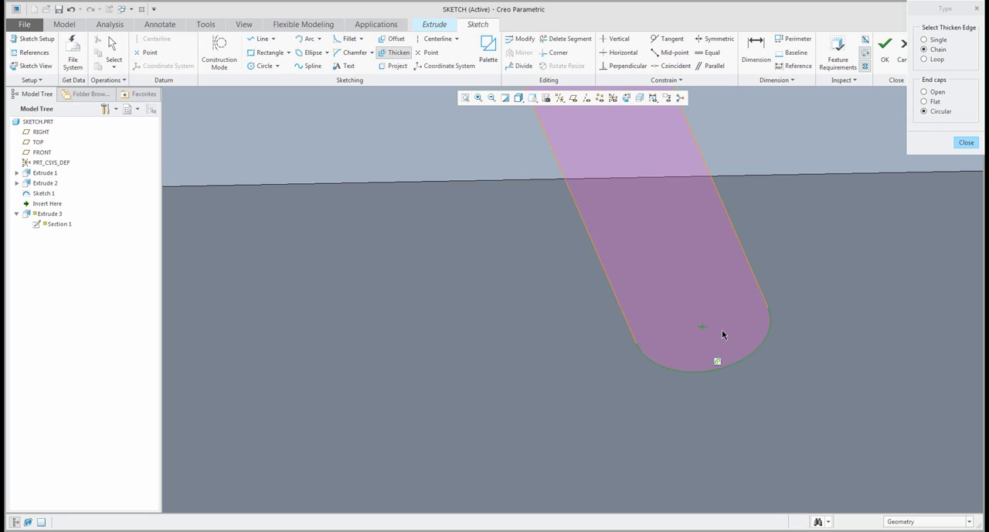
pyautogui.scroll(-10, 721, 333)
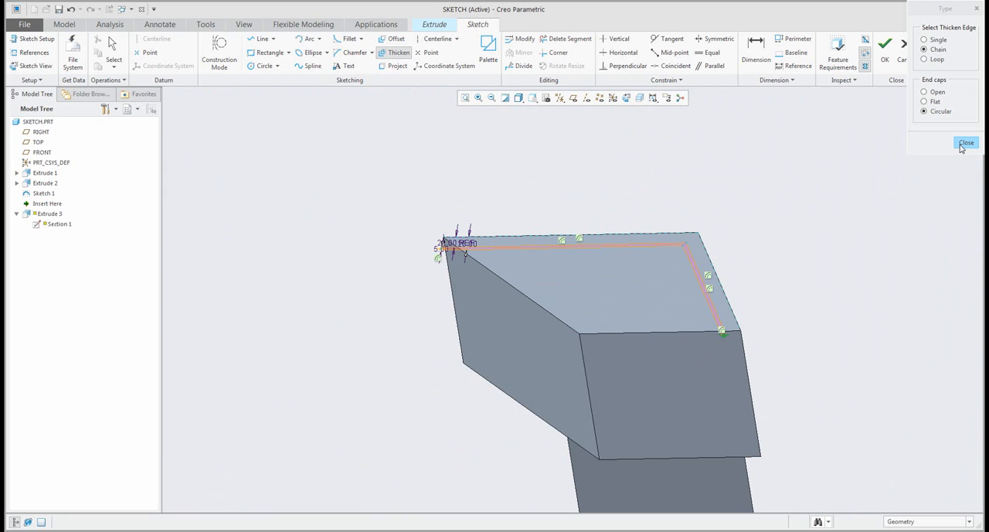
# - Thicken the trapezoidal face's slanted left edge as a single edge with open ends, using thickness 20 and offset -50, and inspect its open end
pyautogui.click(924, 39)
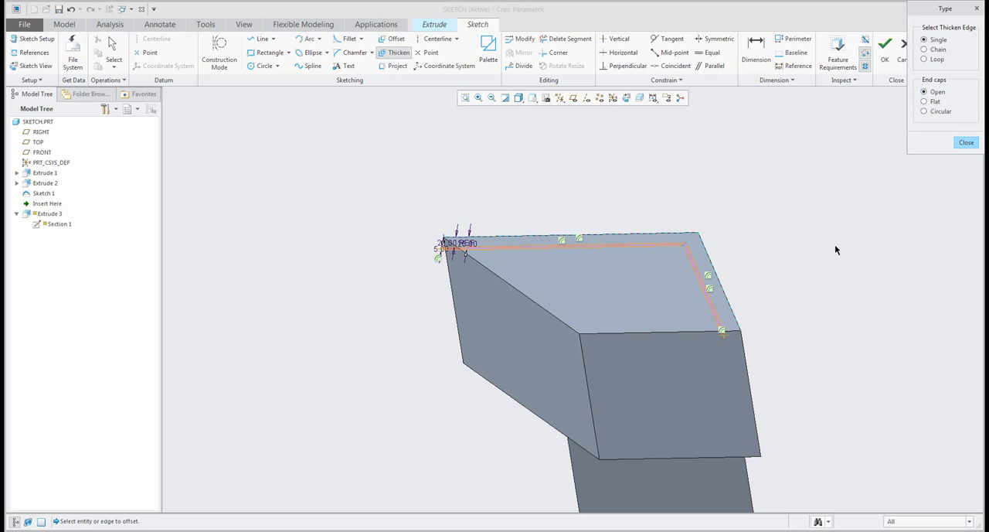
pyautogui.click(554, 316)
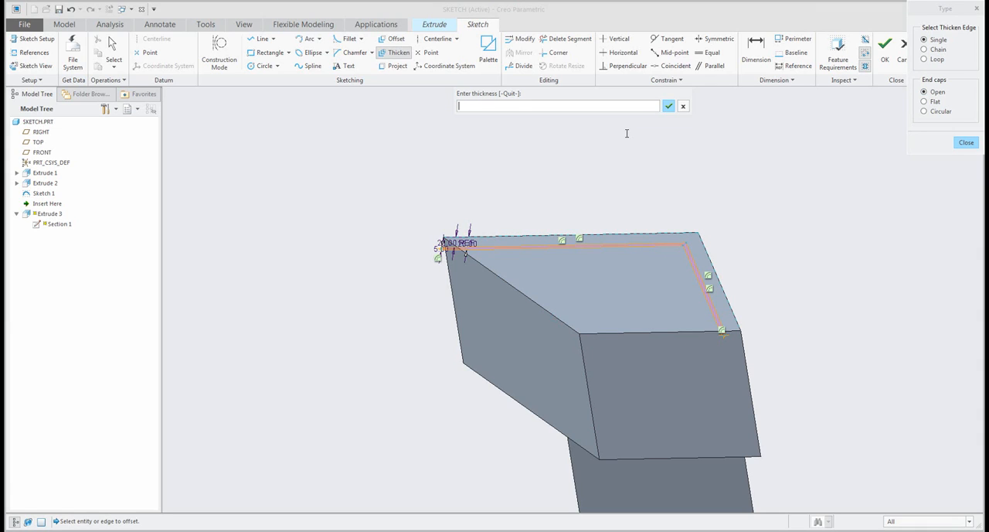
pyautogui.press('Return')
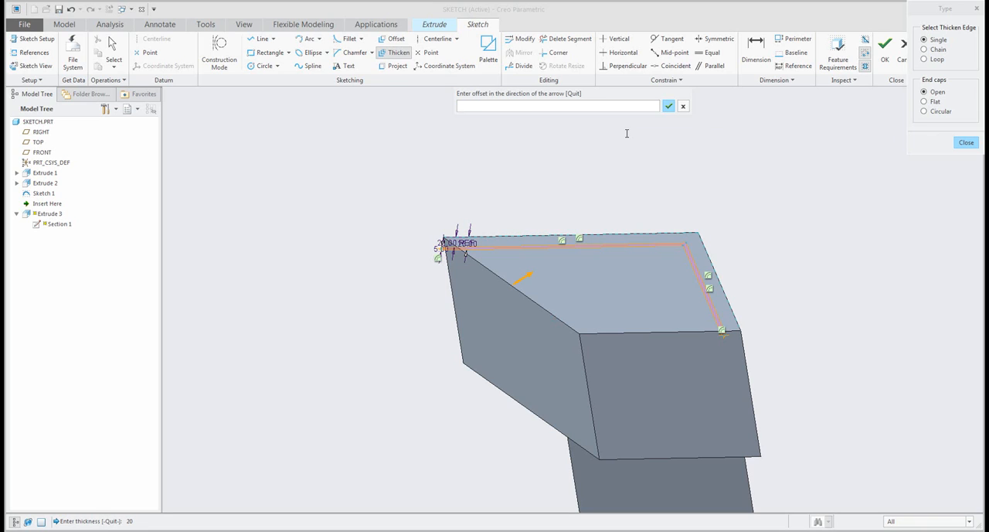
pyautogui.write('-50')
pyautogui.press('Return')
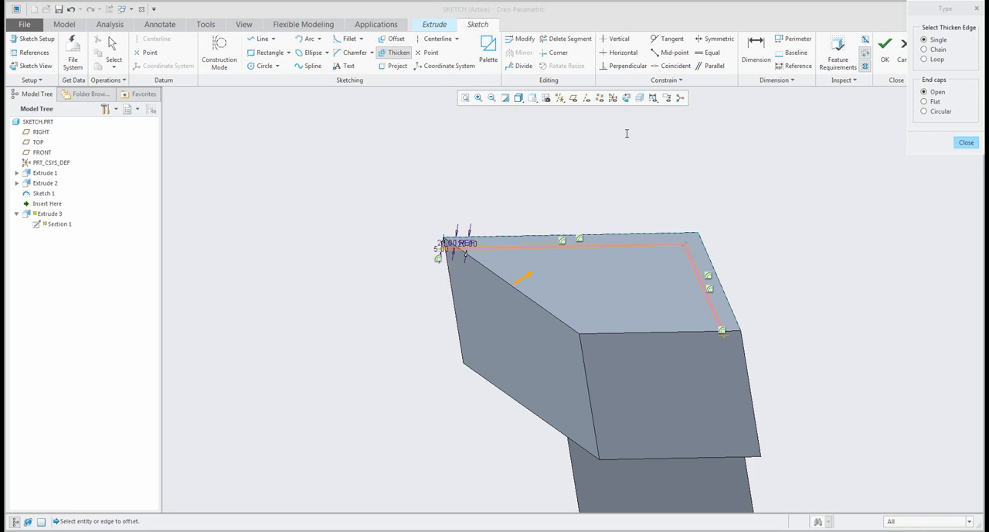
pyautogui.scroll(-3, 537, 340)
pyautogui.scroll(-2, 435, 291)
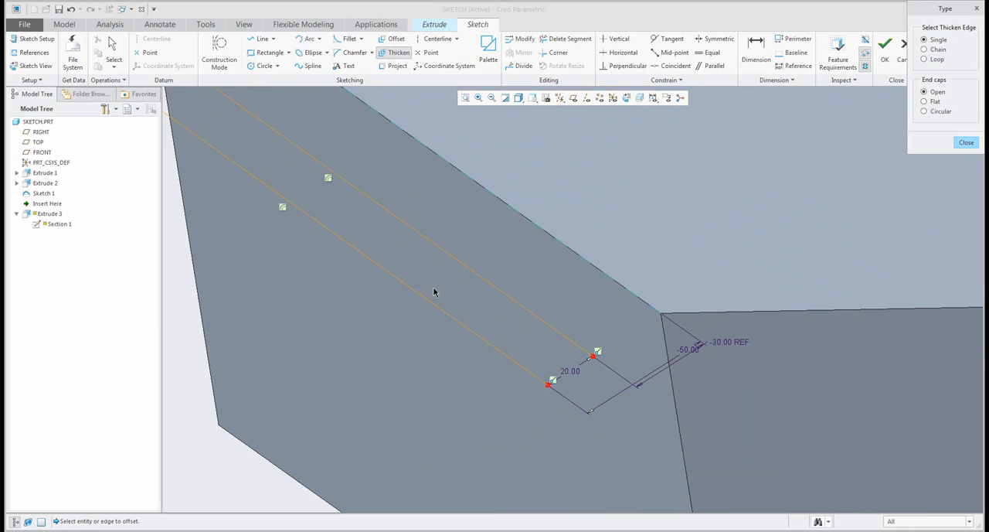
pyautogui.scroll(-2, 466, 302)
pyautogui.scroll(1, 466, 302)
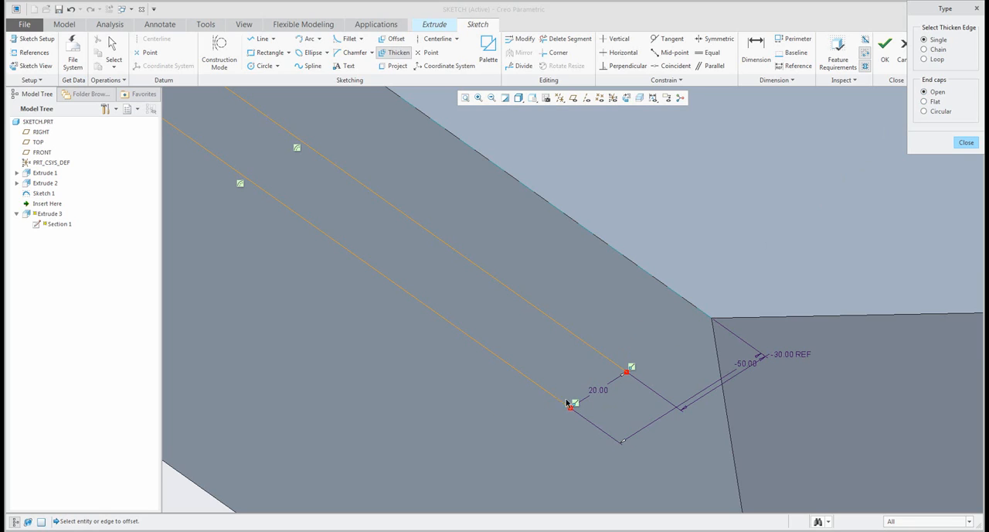
pyautogui.click(959, 145)
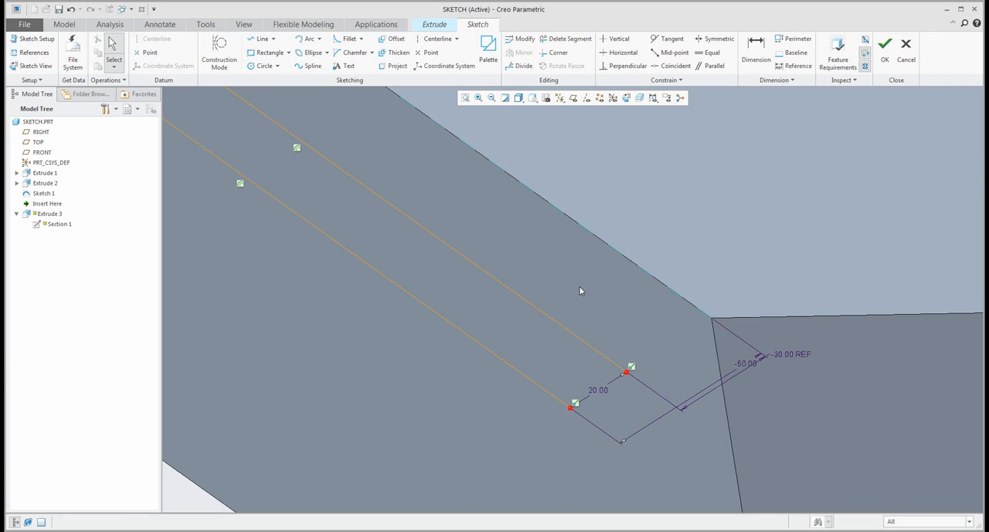
pyautogui.hotkey('ctrl', 'd')
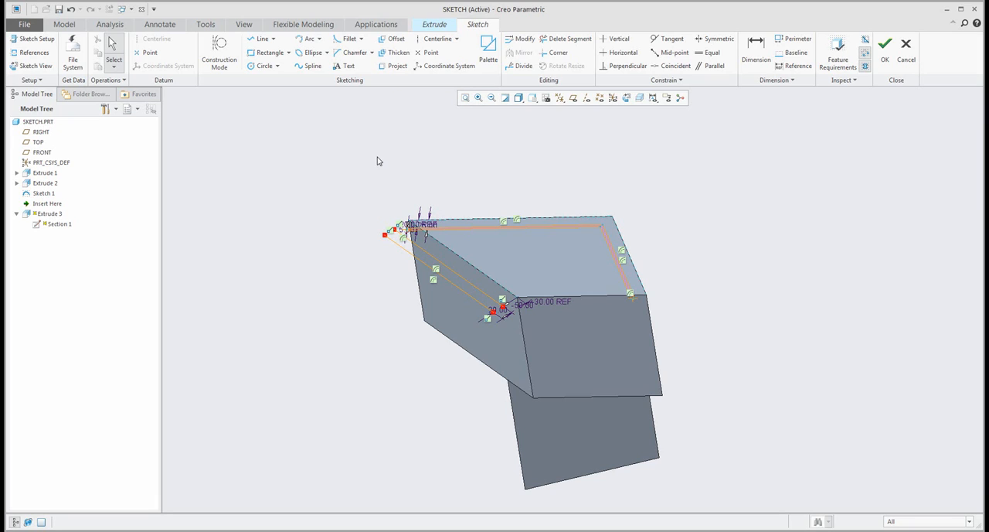
pyautogui.click(289, 54)
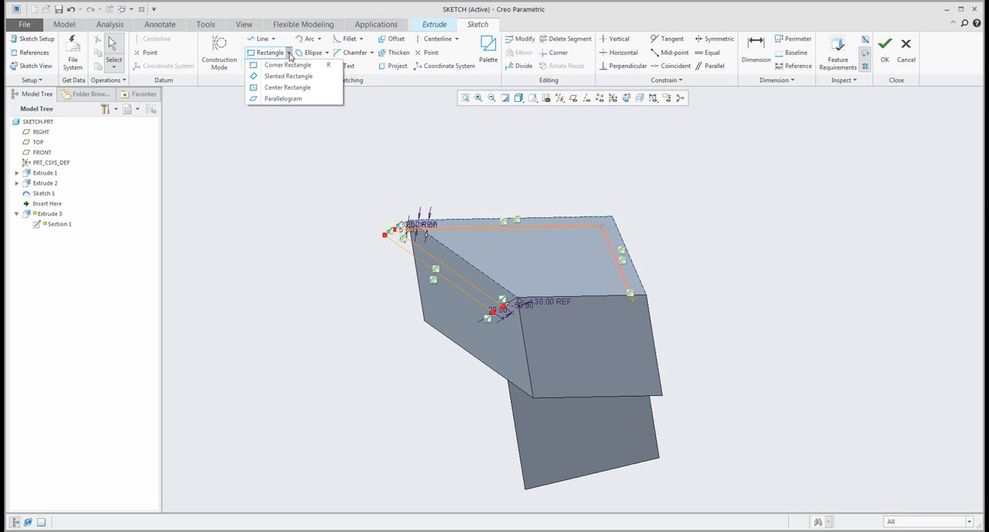
pyautogui.click(275, 39)
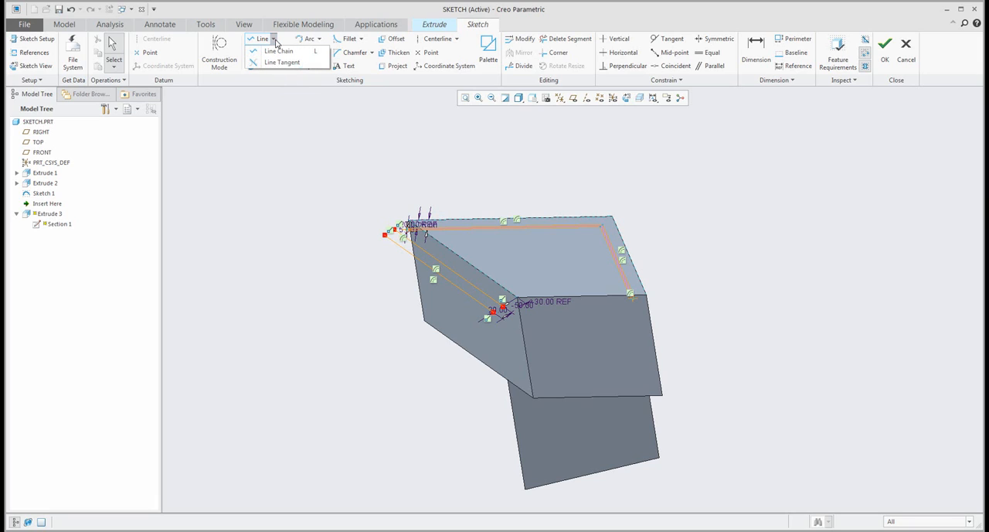
pyautogui.click(275, 41)
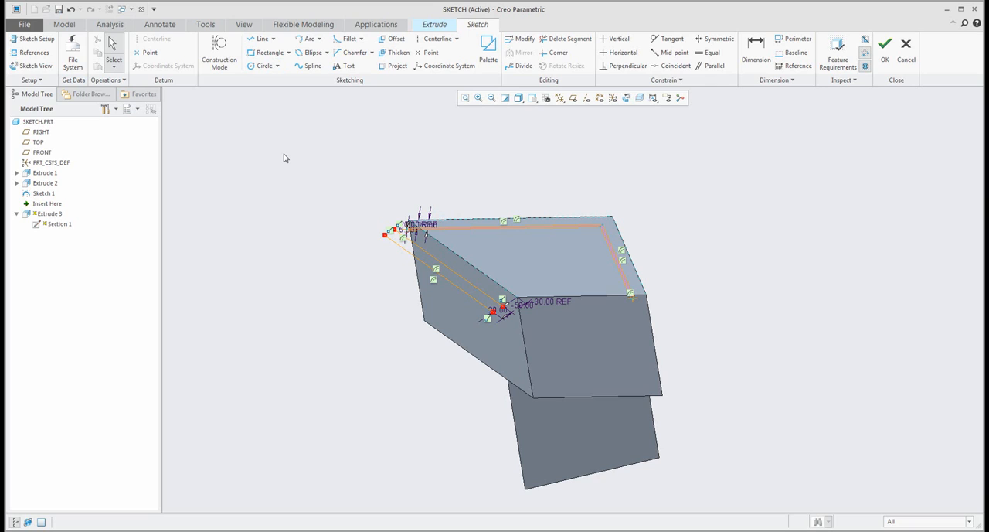
# - Delete all thickened geometry from the extrusion's sketch
pyautogui.scroll(-1, 418, 281)
pyautogui.moveTo(336, 171)
pyautogui.mouseDown()
pyautogui.moveTo(645, 282)
pyautogui.moveTo(755, 355)
pyautogui.mouseUp()
pyautogui.press('Delete')
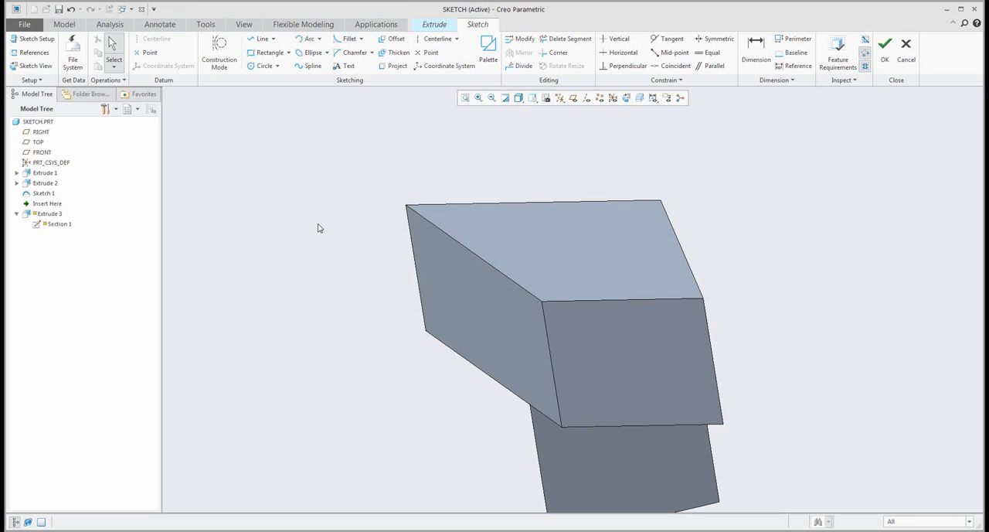
pyautogui.scroll(1, 319, 228)
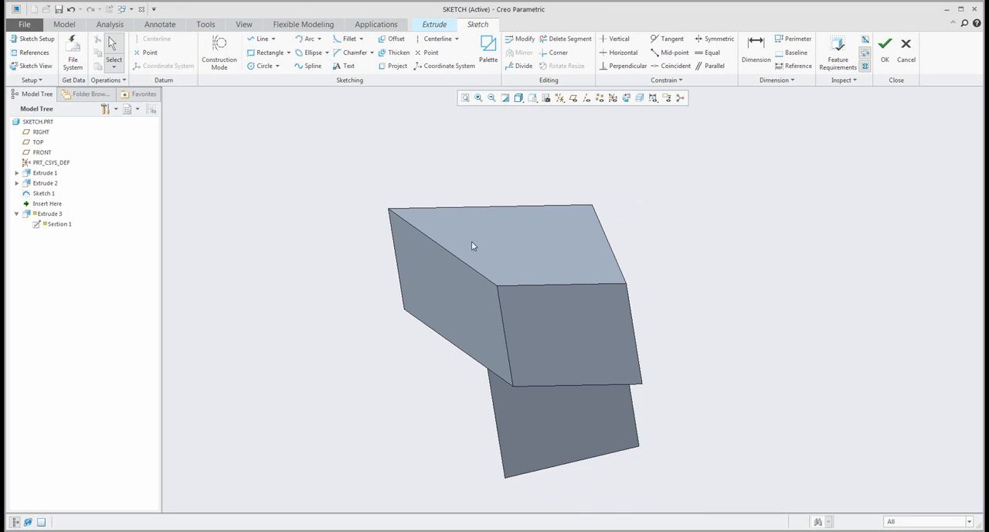
# - Open the Sketcher Palette and browse its Profiles, Shapes and Stars categories
pyautogui.keyDown('shift'); pyautogui.moveTo(524, 248); pyautogui.dragTo(441, 289, button='middle'); pyautogui.keyUp('shift')
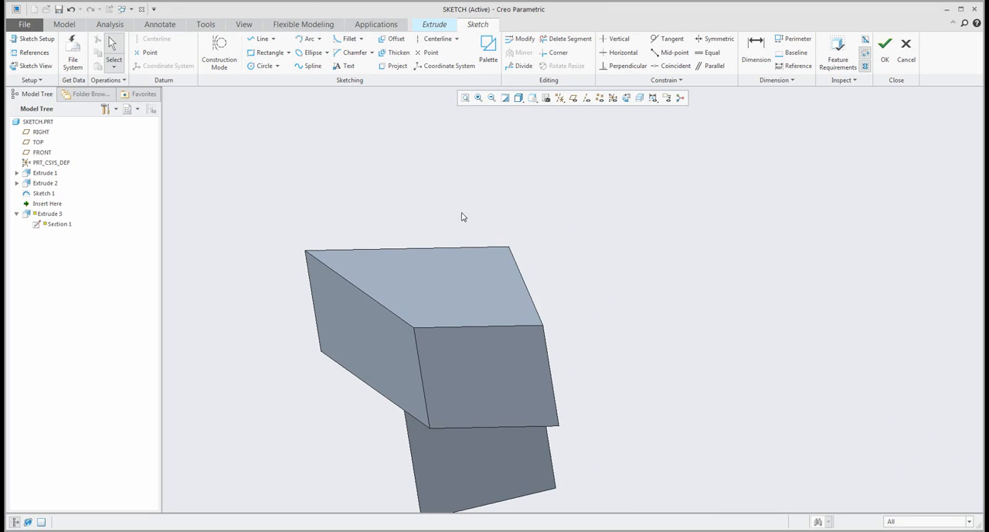
pyautogui.click(487, 49)
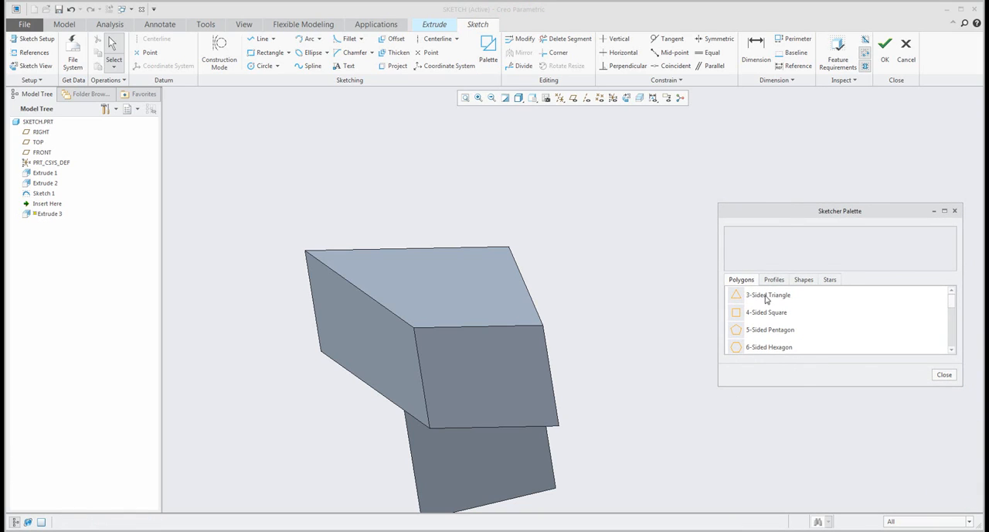
pyautogui.click(773, 280)
pyautogui.click(804, 279)
pyautogui.click(829, 281)
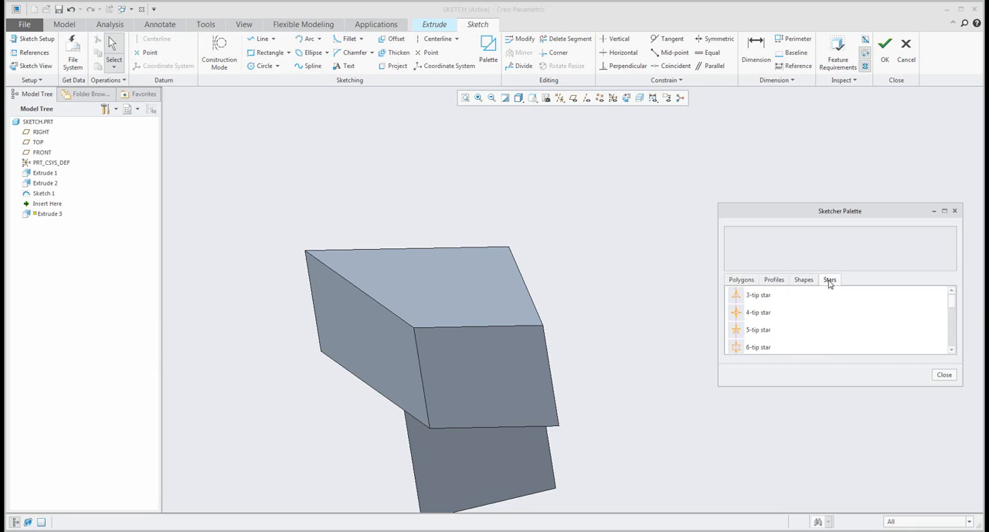
pyautogui.click(807, 281)
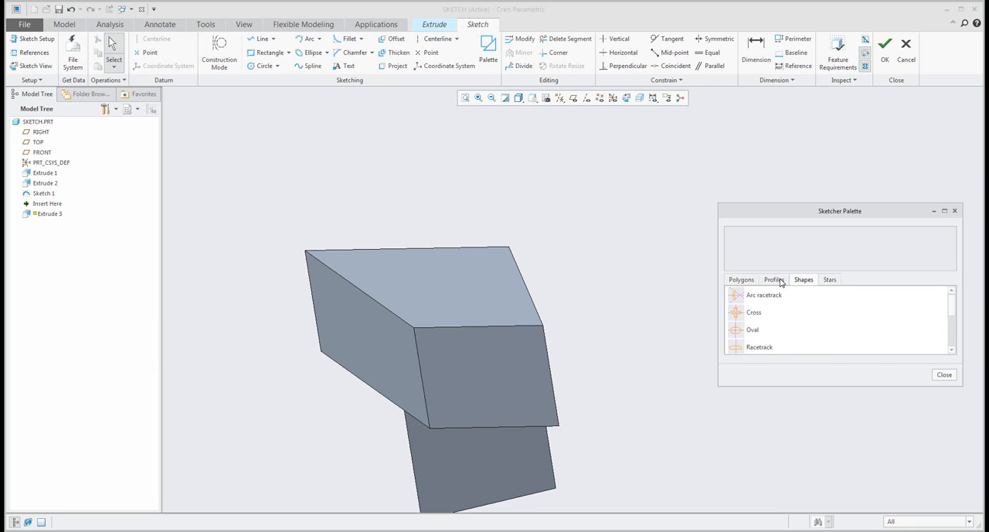
pyautogui.click(781, 280)
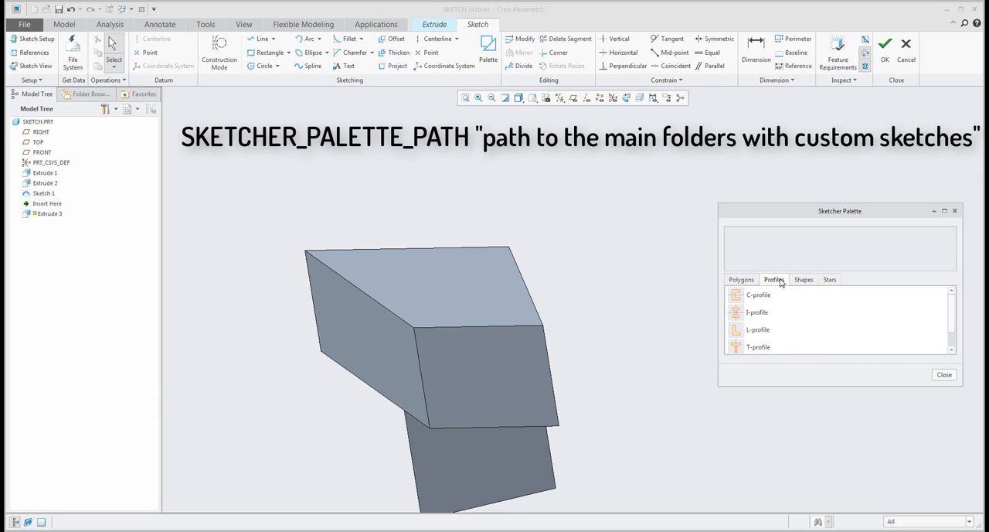
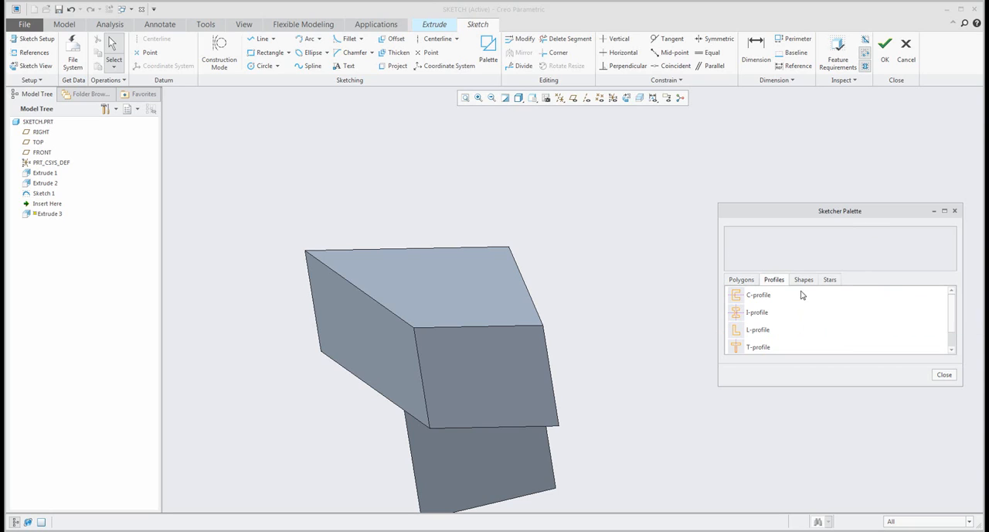
# - Try to import the palette's I-profile and place it above the trapezoidal face
pyautogui.click(736, 317)
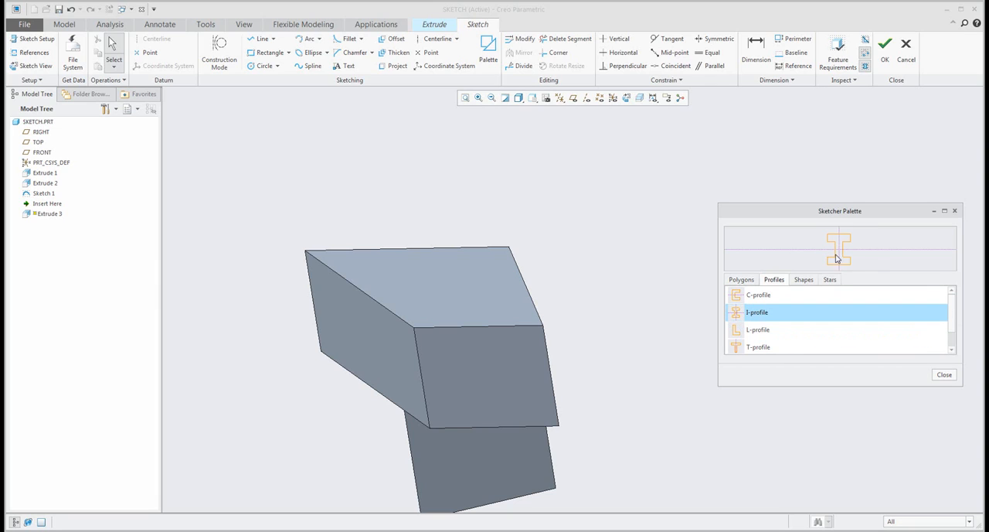
pyautogui.doubleClick(736, 317)
pyautogui.click(589, 236)
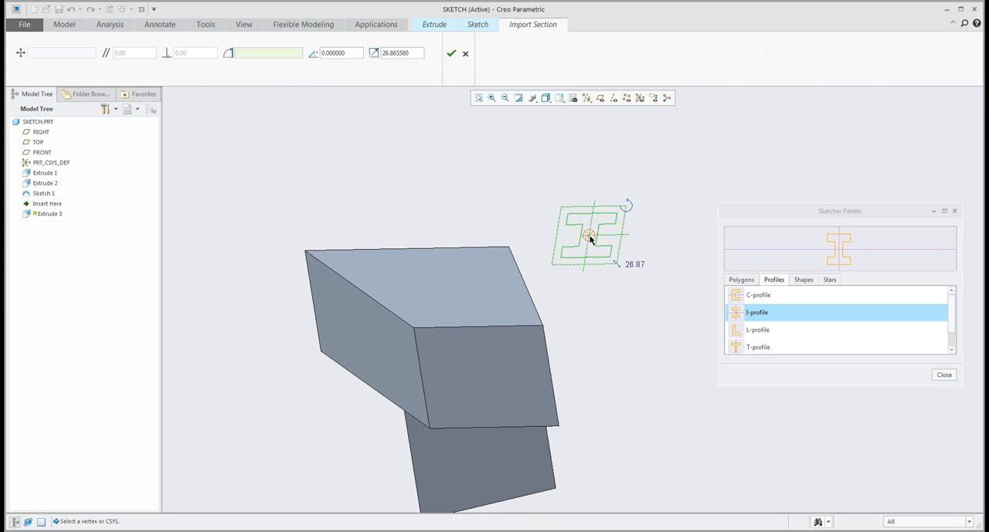
pyautogui.moveTo(589, 234); pyautogui.dragTo(386, 191)
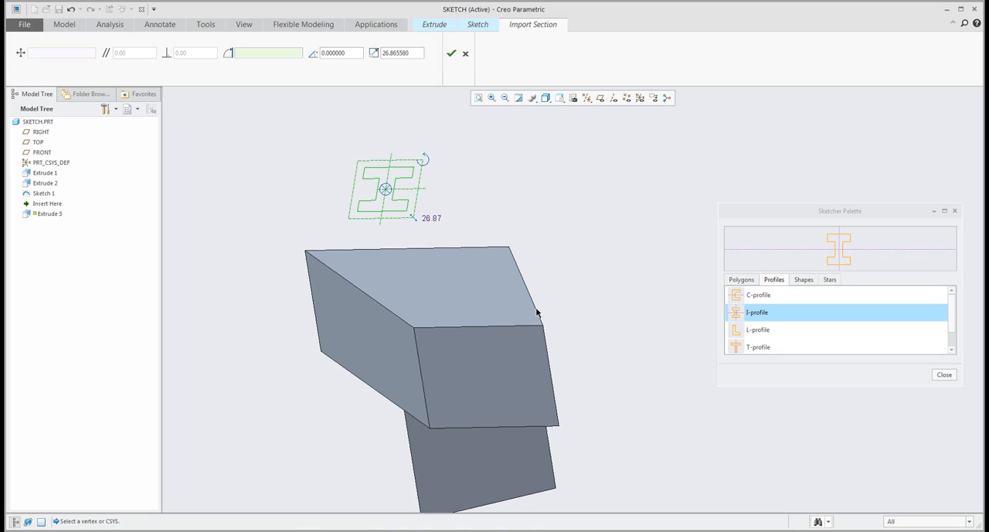
pyautogui.click(451, 53)
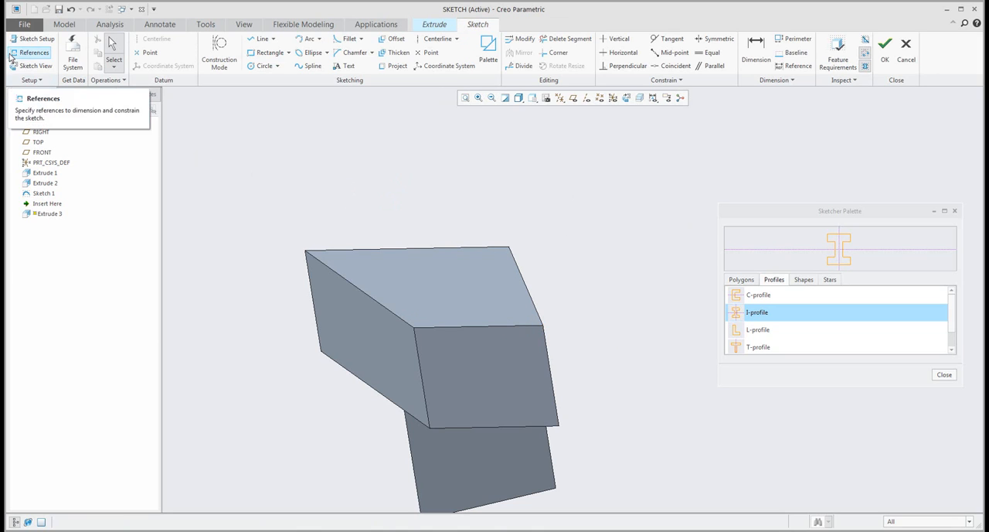
# - Add the trapezoidal face's lower-right corner vertex as a sketch reference
pyautogui.click(34, 52)
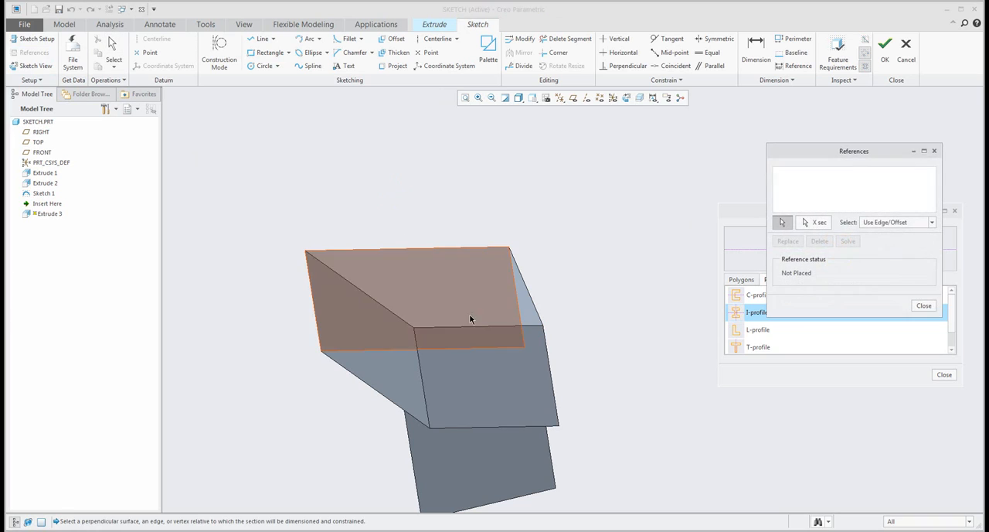
pyautogui.click(544, 327)
pyautogui.scroll(5, 545, 337)
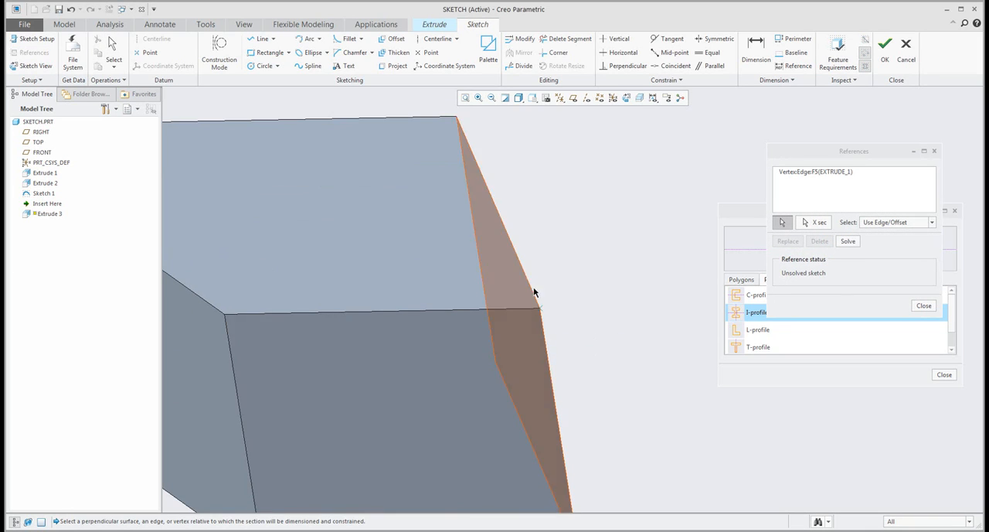
pyautogui.scroll(-4, 572, 329)
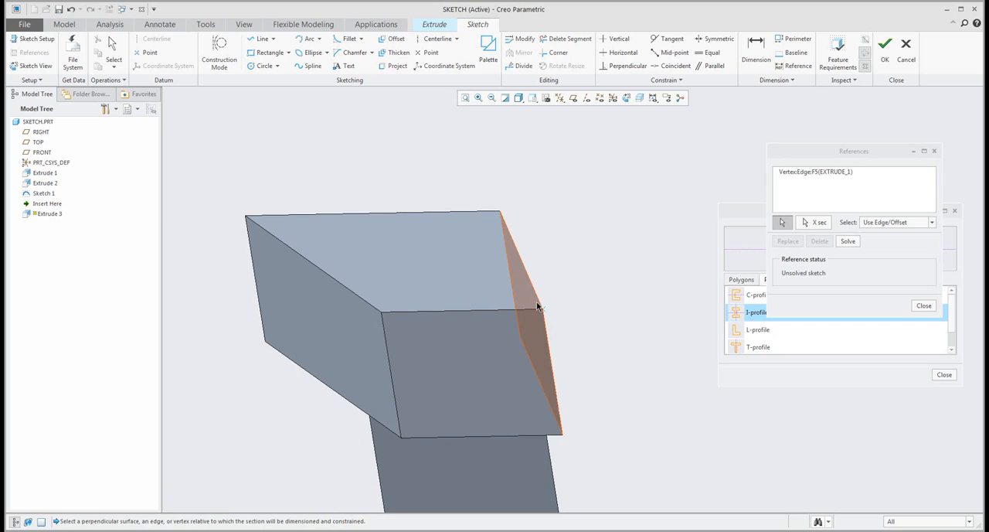
pyautogui.click(924, 305)
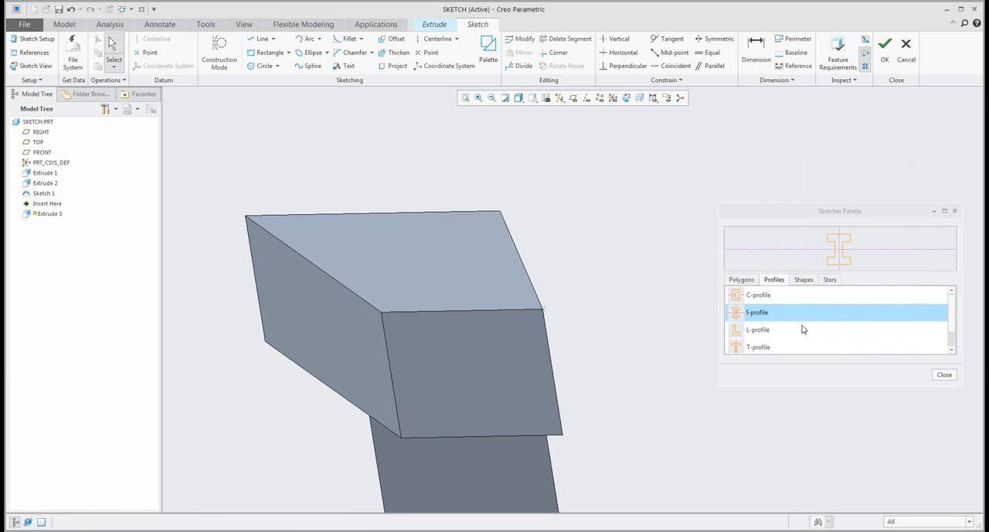
# - Import the I-profile again, snap its centre to the referenced corner vertex and enlarge it to a scale of about 64.45
pyautogui.click(628, 246)
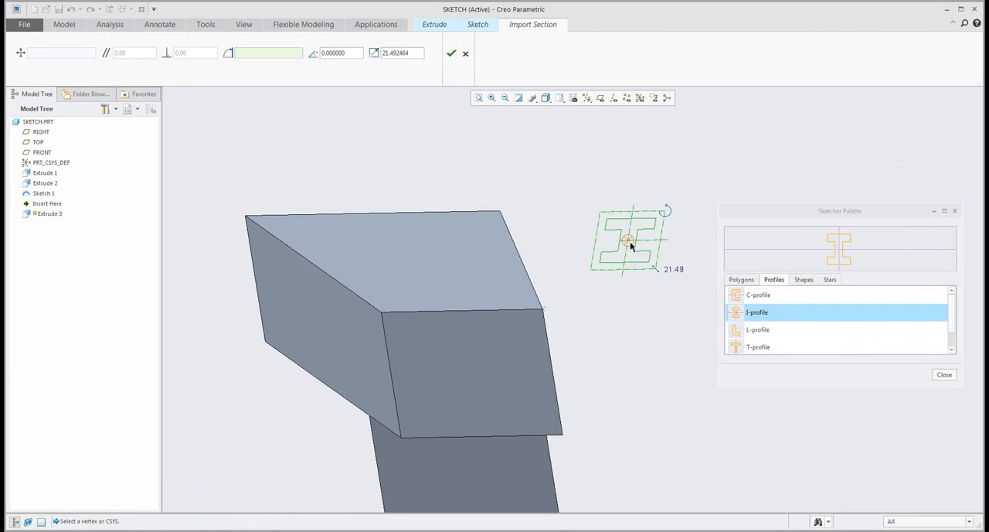
pyautogui.moveTo(630, 241); pyautogui.dragTo(549, 314)
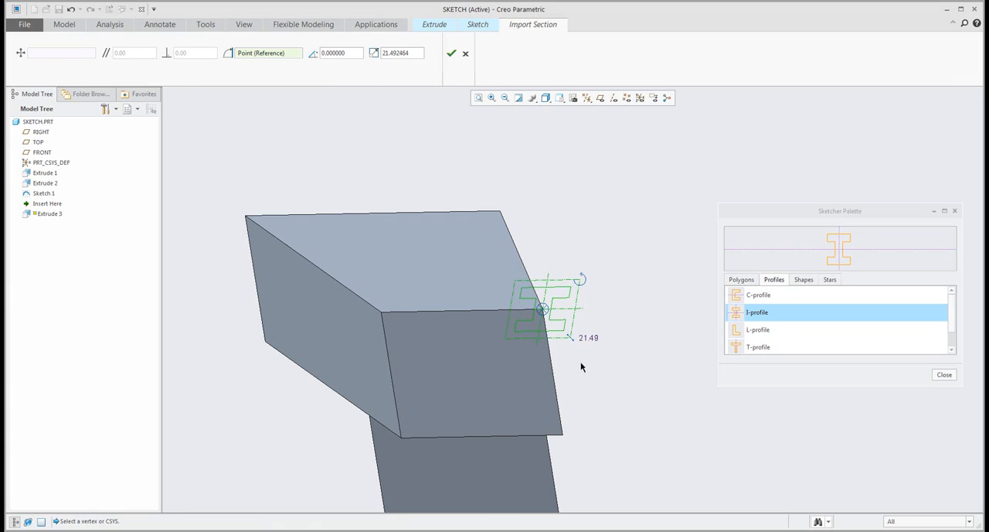
pyautogui.moveTo(569, 338); pyautogui.dragTo(649, 402)
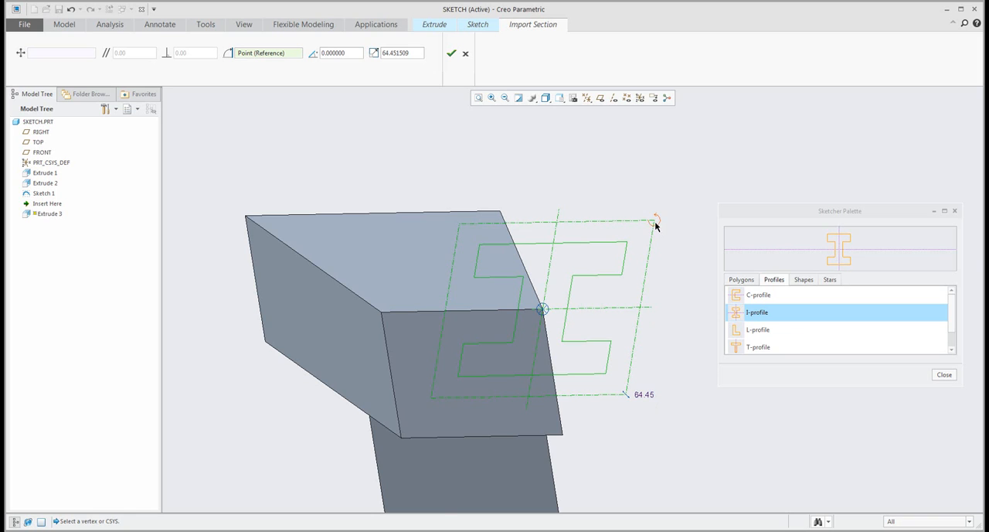
# - Relocate the I-profile so its lower-right corner sits on the referenced vertex, accept the import and close the palette
pyautogui.moveTo(654, 221)
pyautogui.mouseDown()
pyautogui.moveTo(508, 186)
pyautogui.moveTo(607, 194)
pyautogui.moveTo(670, 361)
pyautogui.moveTo(641, 210)
pyautogui.moveTo(653, 226)
pyautogui.mouseUp()
pyautogui.moveTo(542, 311)
pyautogui.mouseDown()
pyautogui.moveTo(607, 379)
pyautogui.moveTo(545, 324)
pyautogui.moveTo(610, 377)
pyautogui.moveTo(546, 310)
pyautogui.mouseUp()
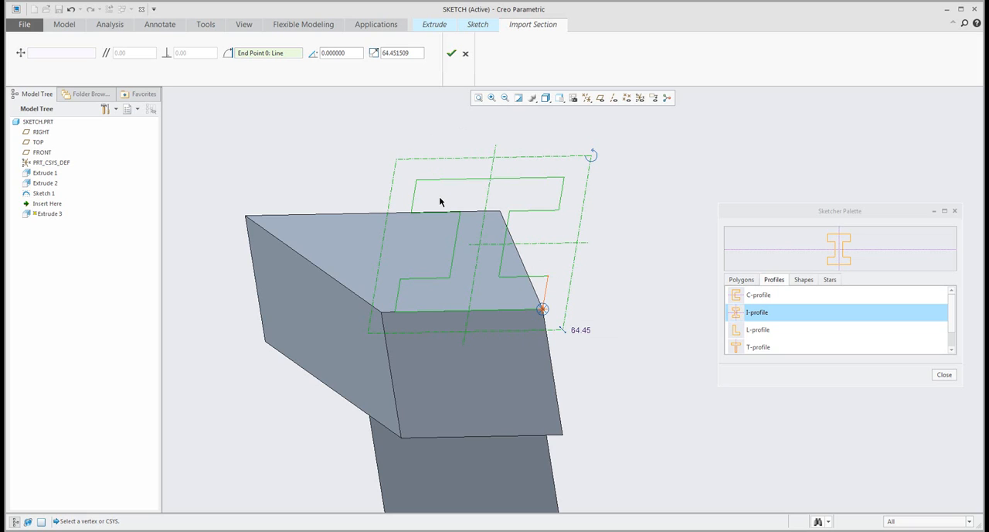
pyautogui.click(451, 52)
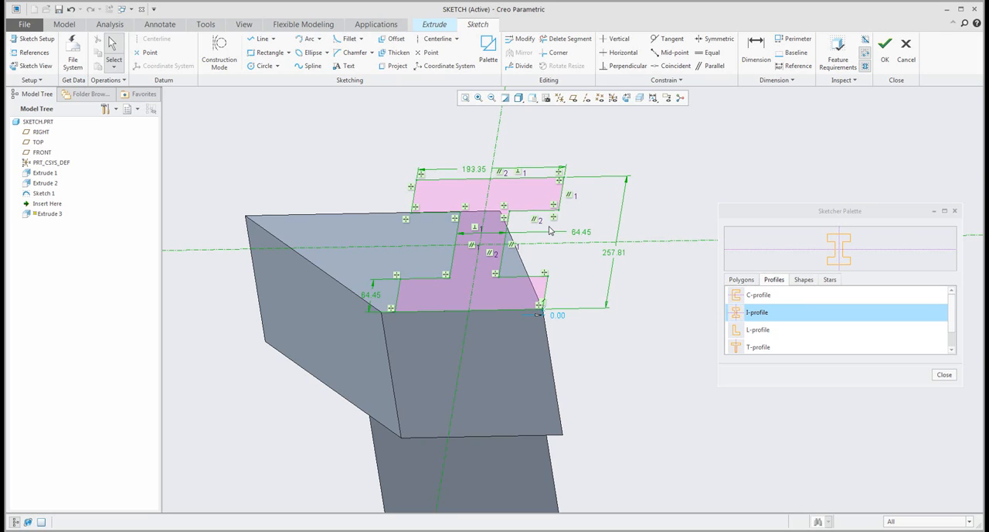
pyautogui.click(956, 211)
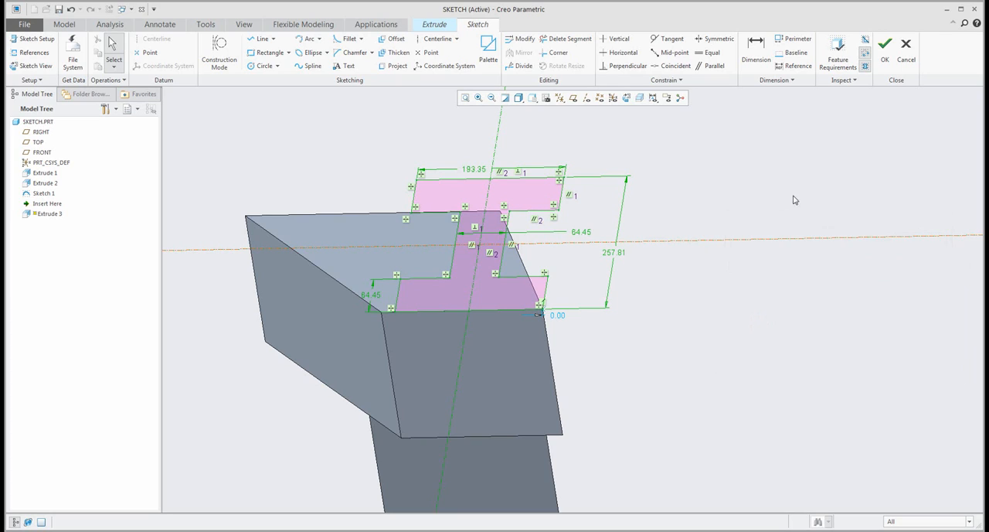
# - Draw a circle about 96 in diameter centred on the midpoint of the I-profile's top line
pyautogui.scroll(-3, 466, 137)
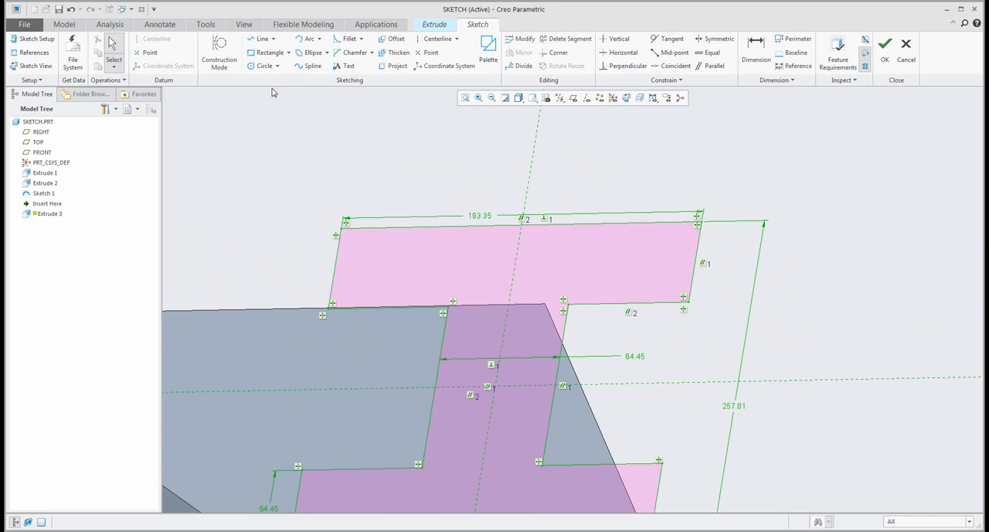
pyautogui.click(265, 65)
pyautogui.click(522, 226)
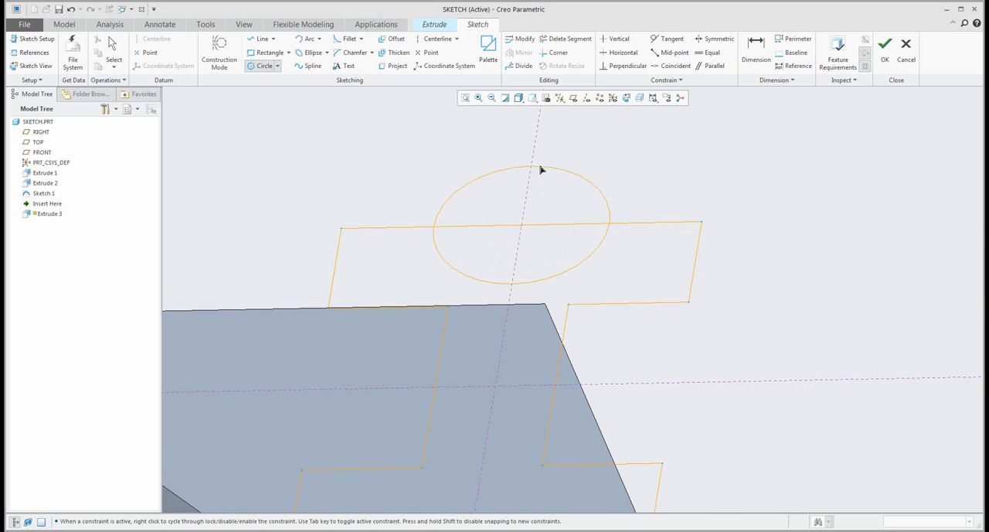
pyautogui.click(541, 169)
pyautogui.middleClick(665, 158)
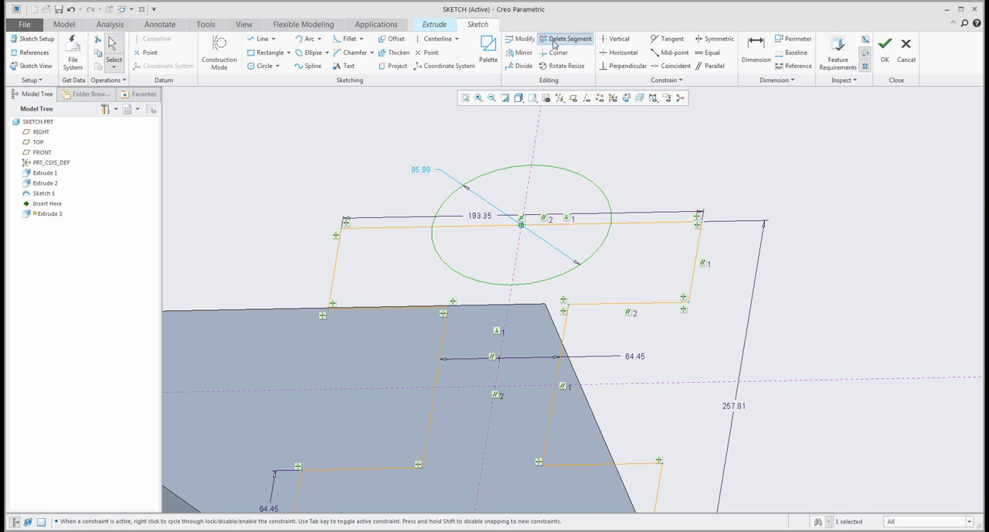
# - Trim the circle and the top line into a semicircular notch, finish the sketch and inspect the extrusion preview
pyautogui.click(566, 39)
pyautogui.click(553, 240)
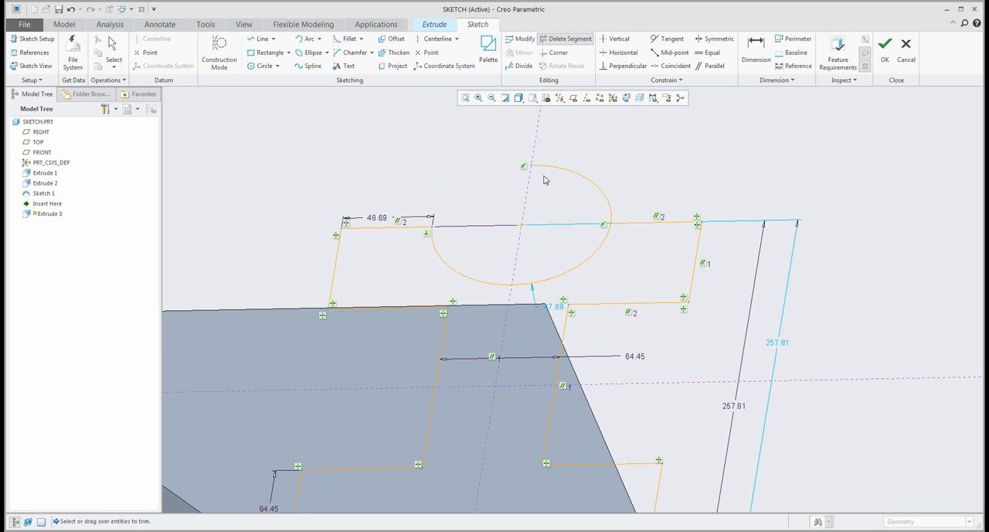
pyautogui.moveTo(546, 178); pyautogui.dragTo(570, 184)
pyautogui.middleClick(569, 184)
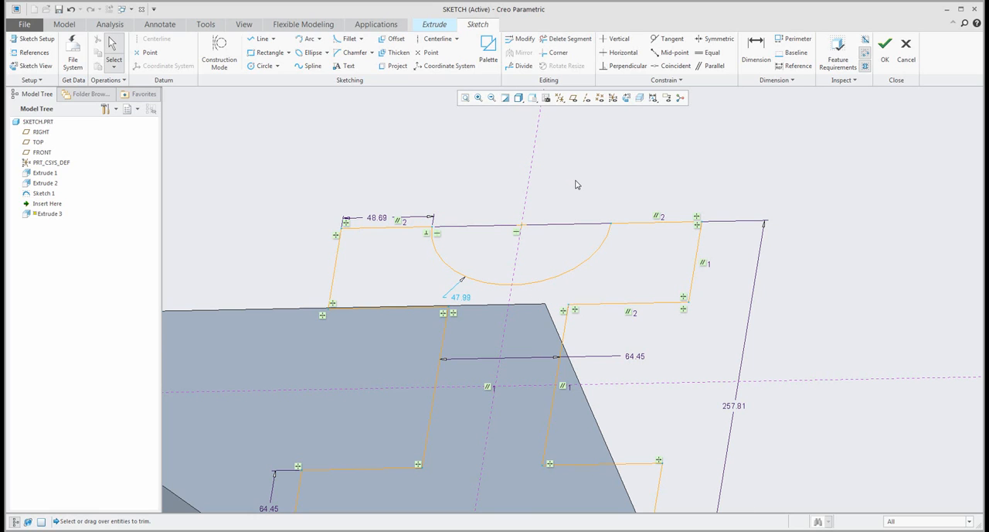
pyautogui.scroll(3, 576, 185)
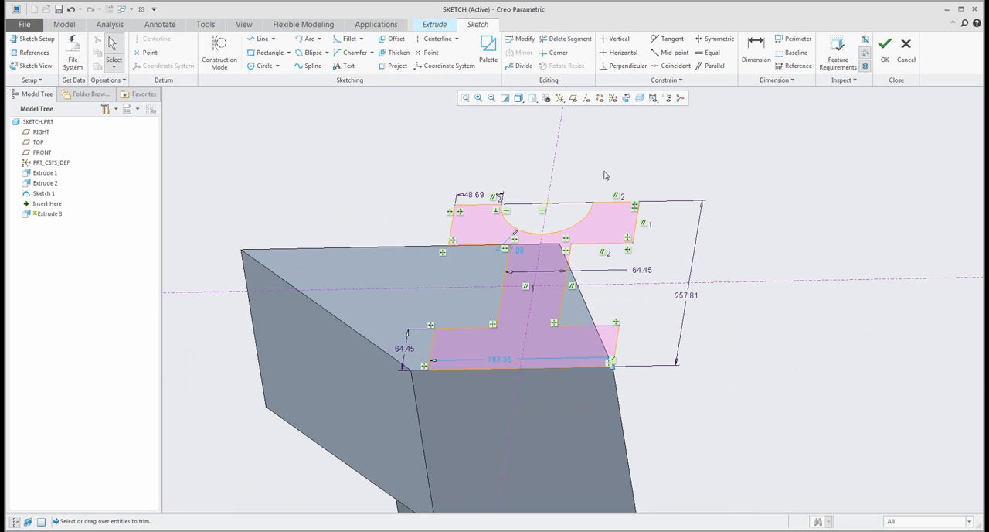
pyautogui.click(884, 46)
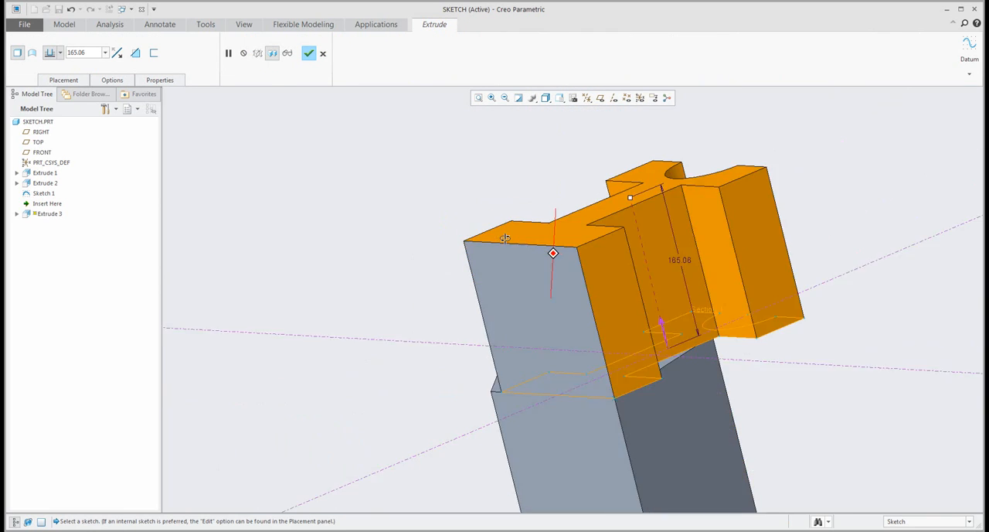
pyautogui.moveTo(505, 238); pyautogui.dragTo(646, 255, button='middle')
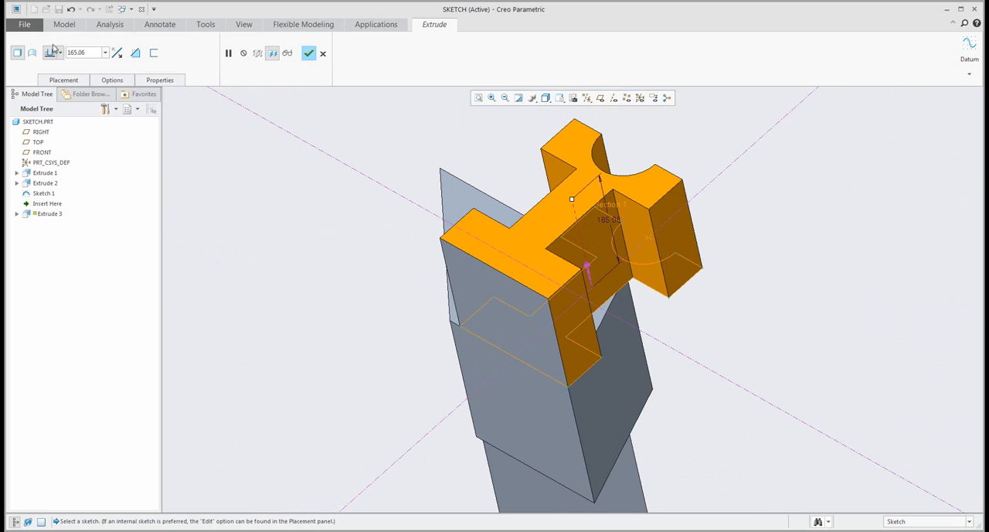
# - Reopen the extrusion's section and use Rotate Resize to move the whole profile so its upper-left corner sits on the reference vertex
pyautogui.click(65, 83)
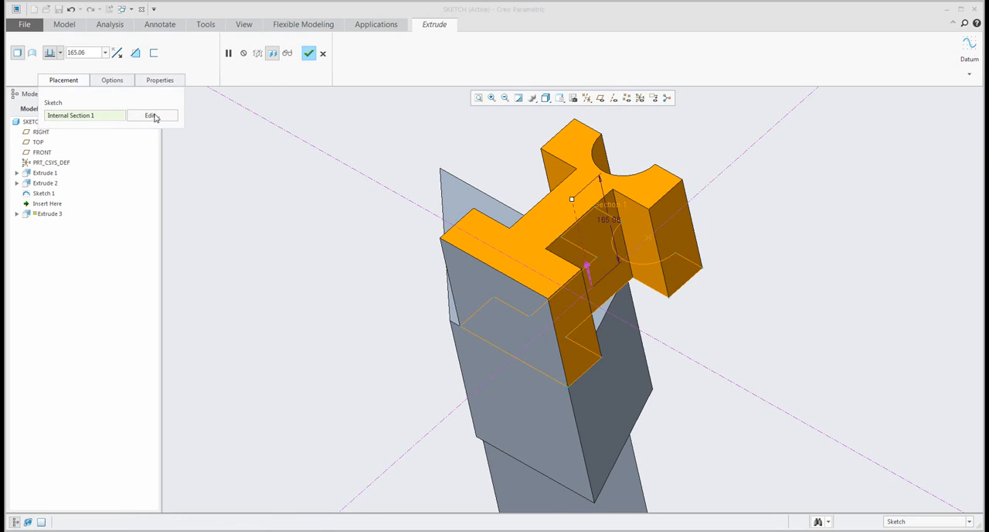
pyautogui.click(153, 116)
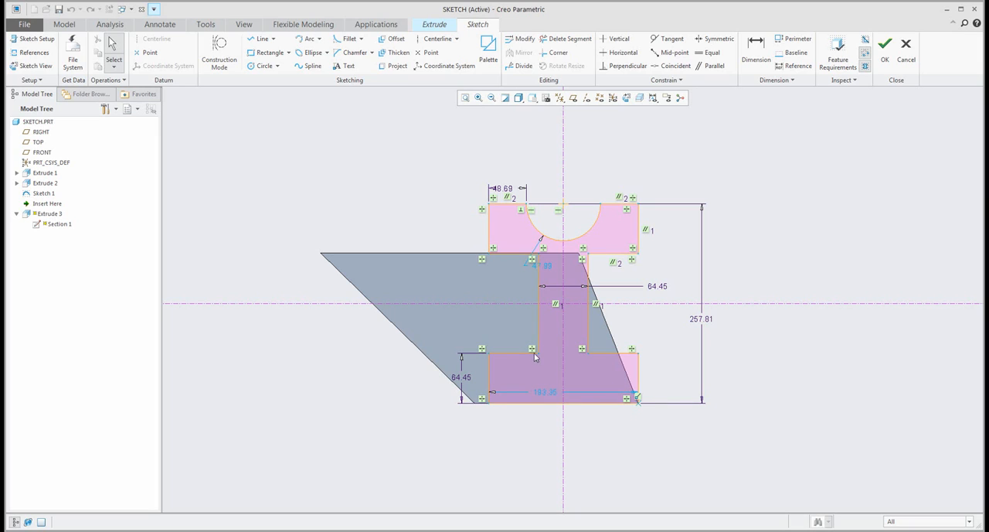
pyautogui.moveTo(750, 417); pyautogui.dragTo(755, 455)
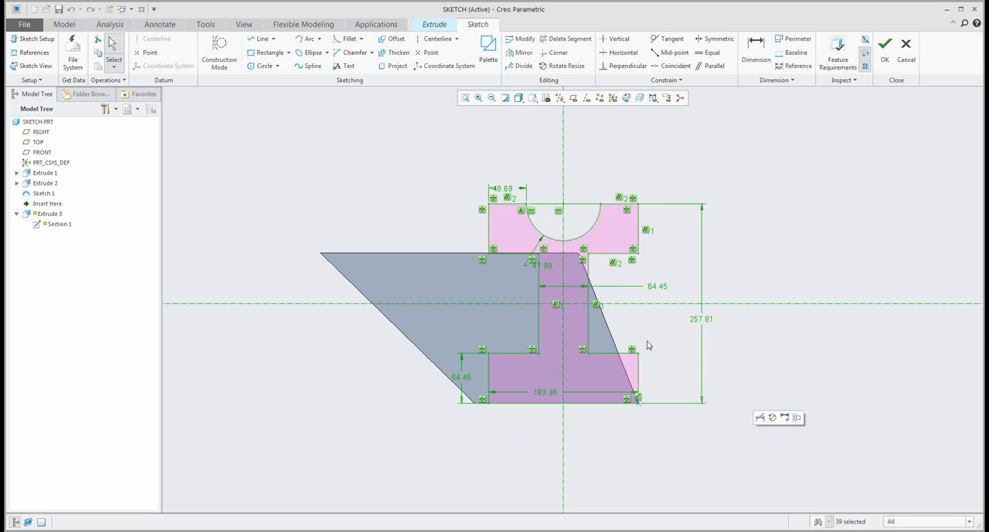
pyautogui.click(560, 68)
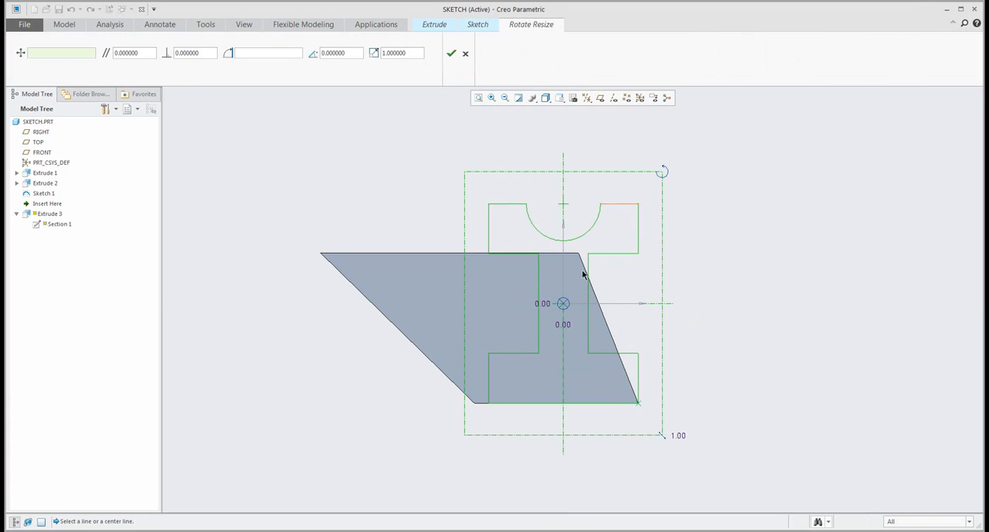
pyautogui.moveTo(522, 288); pyautogui.dragTo(256, 199)
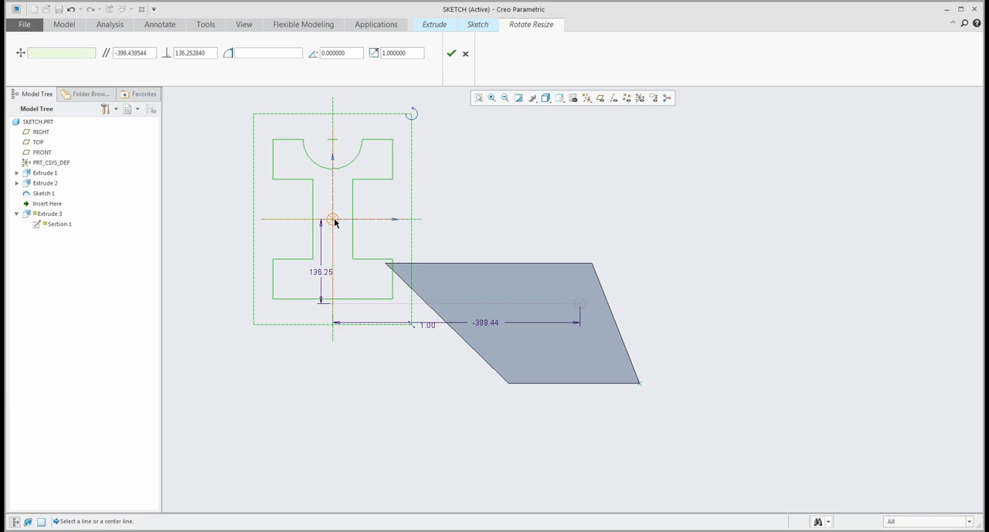
pyautogui.moveTo(335, 222)
pyautogui.mouseDown()
pyautogui.moveTo(272, 140)
pyautogui.moveTo(706, 214)
pyautogui.moveTo(742, 353)
pyautogui.moveTo(640, 383)
pyautogui.mouseUp()
# - Rotate the profile by about 52 degrees around the vertex and scale it down to about 0.35
pyautogui.moveTo(779, 358); pyautogui.dragTo(667, 315)
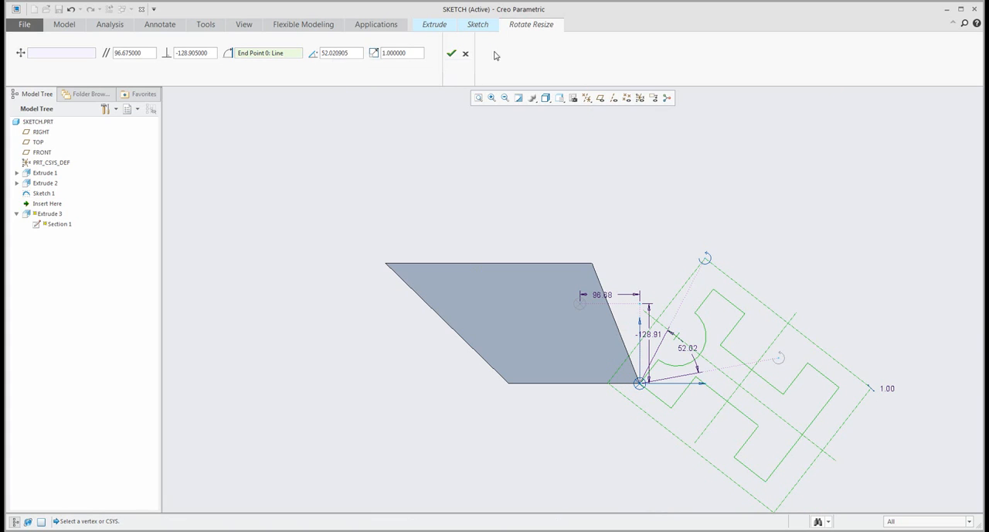
pyautogui.moveTo(876, 391); pyautogui.dragTo(720, 369)
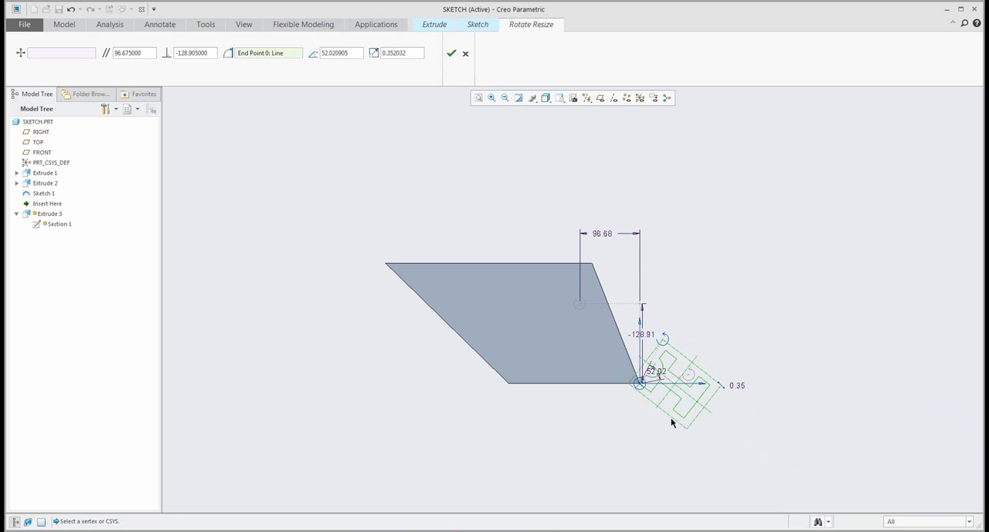
pyautogui.scroll(-4, 671, 419)
pyautogui.scroll(-1, 777, 406)
# - Move the reduced profile inside the trapezoidal face and accept the transformation
pyautogui.moveTo(549, 316); pyautogui.dragTo(746, 388, button='right')
pyautogui.moveTo(746, 388); pyautogui.dragTo(374, 219)
pyautogui.scroll(5, 492, 294)
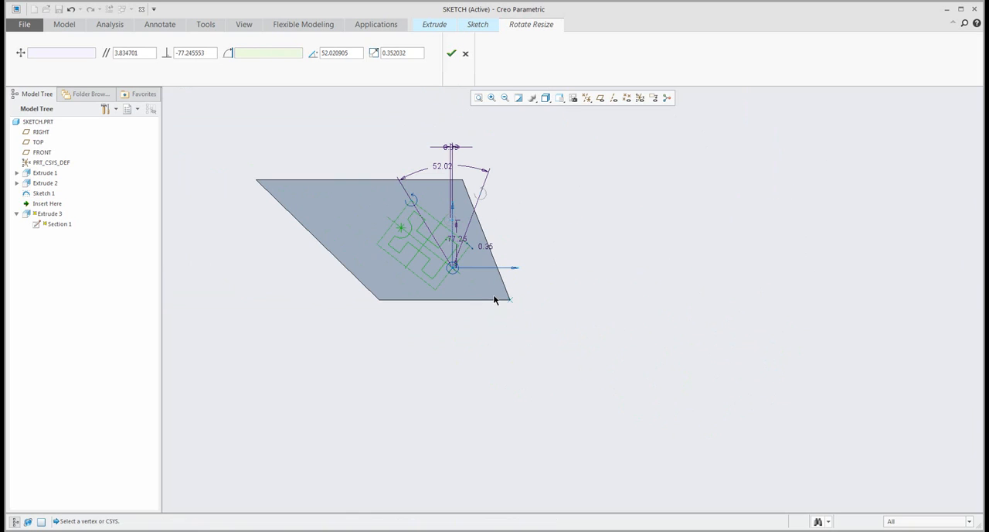
pyautogui.click(452, 53)
# - Select the entire rotated I-profile on the trapezoidal face and delete it from the sketch
pyautogui.moveTo(410, 218); pyautogui.dragTo(397, 167, button='middle')
pyautogui.scroll(-5, 394, 193)
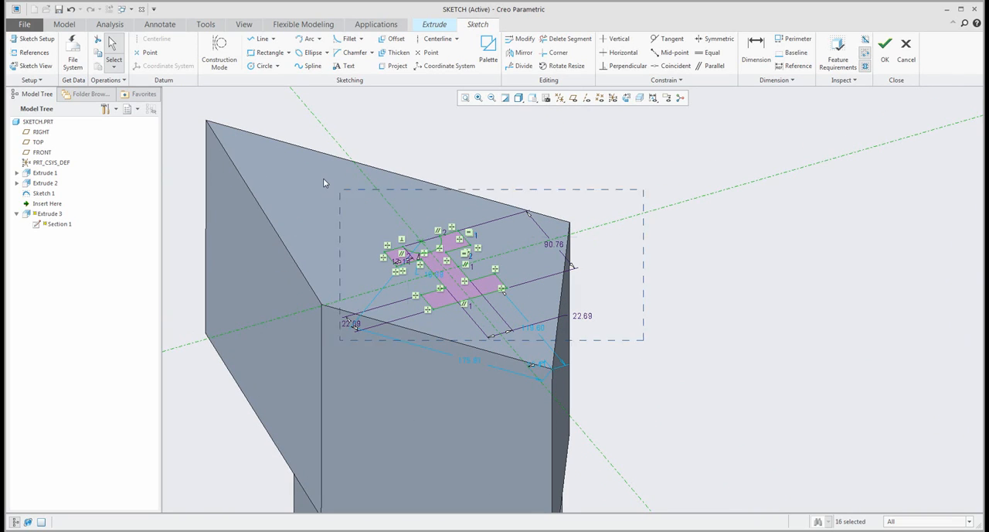
pyautogui.press('Delete')
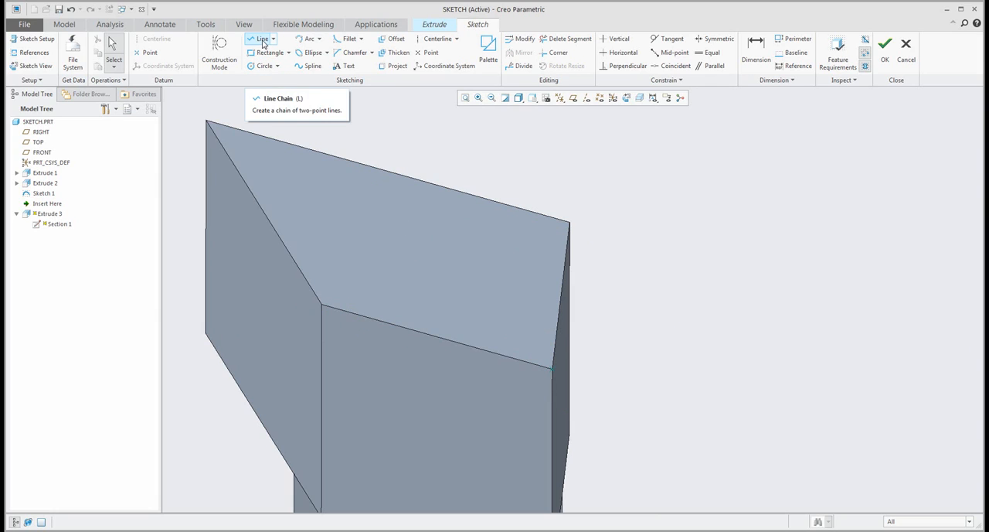
# - Draw an axis-ends ellipse about 156 by 76 beside the trapezoidal face and shift it slightly by its centre point
pyautogui.click(311, 53)
pyautogui.click(609, 193)
pyautogui.click(796, 199)
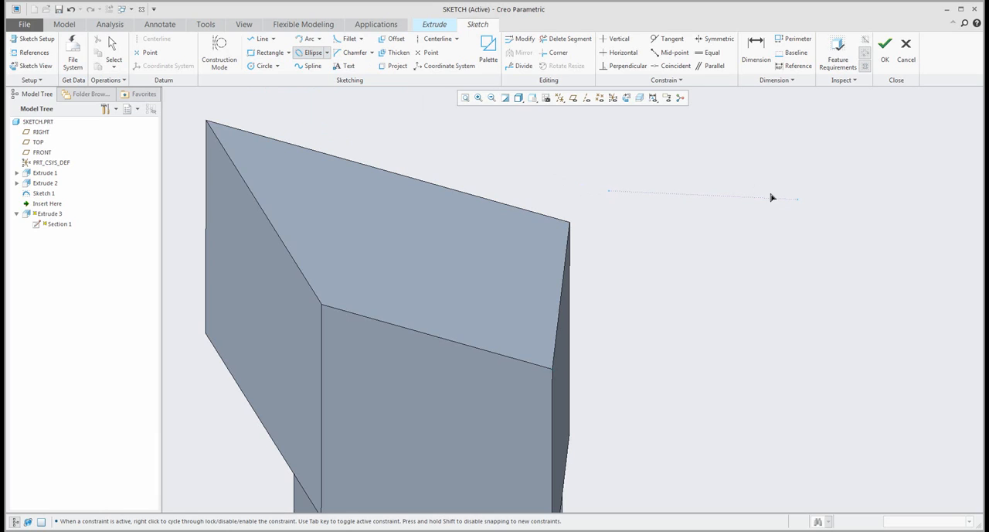
pyautogui.click(721, 171)
pyautogui.middleClick(631, 158)
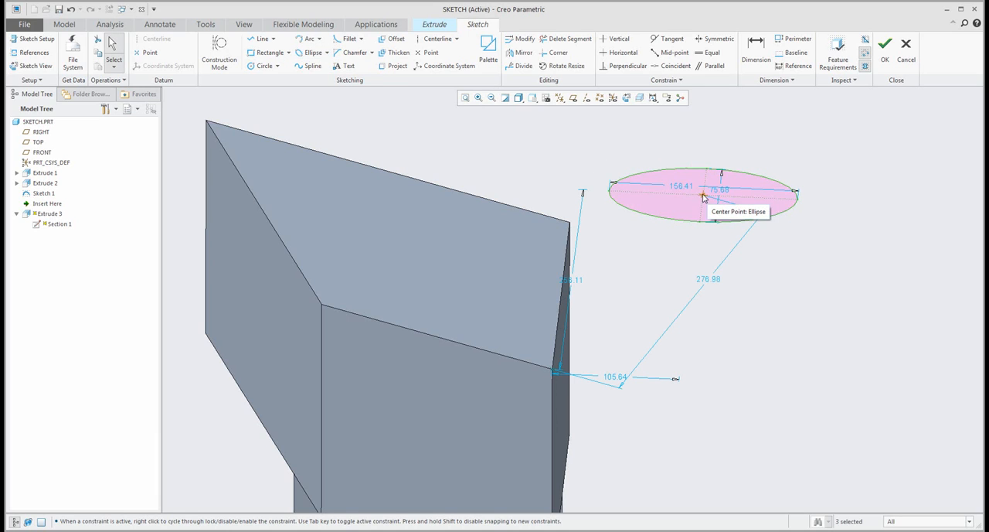
pyautogui.moveTo(704, 194)
pyautogui.mouseDown()
pyautogui.moveTo(342, 183)
pyautogui.moveTo(778, 221)
pyautogui.moveTo(708, 194)
pyautogui.moveTo(691, 202)
pyautogui.mouseUp()
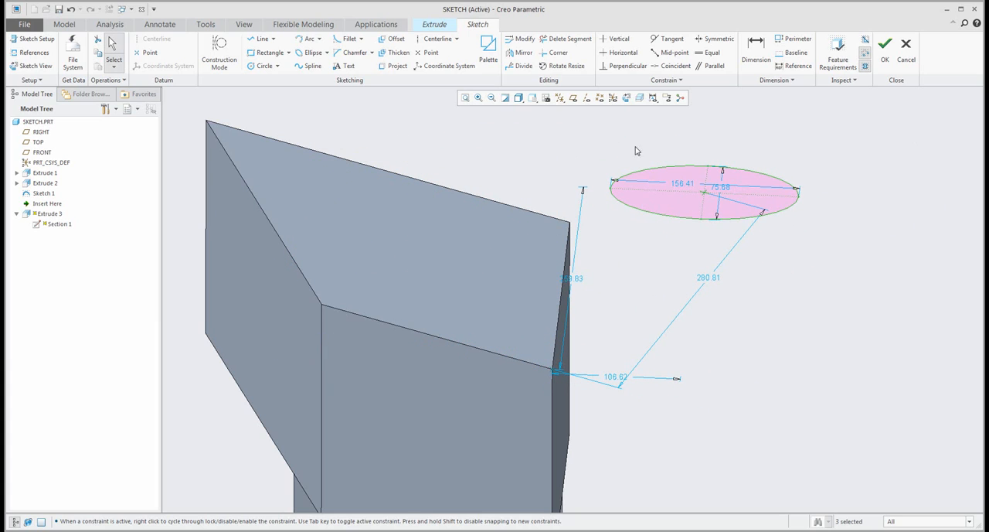
# - Move the ellipse onto the trapezoidal face with Rotate Resize, rotating it by about -16 degrees at scale 1, and accept the transformation
pyautogui.click(821, 260)
pyautogui.moveTo(568, 121); pyautogui.dragTo(881, 245)
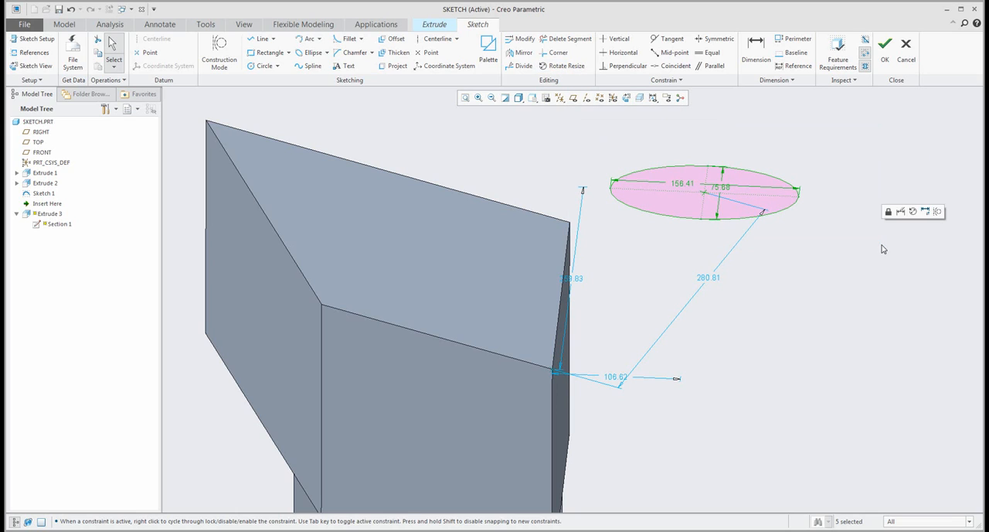
pyautogui.click(564, 67)
pyautogui.moveTo(702, 193); pyautogui.dragTo(354, 252)
pyautogui.moveTo(572, 249); pyautogui.dragTo(559, 287)
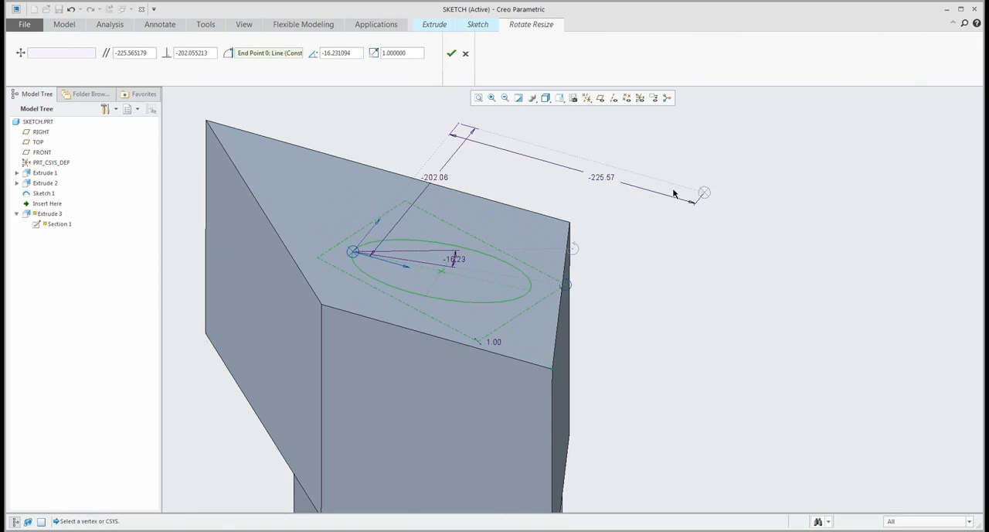
pyautogui.click(452, 53)
# - Select the whole ellipse on the trapezoidal face together with its dimensions and delete it from the sketch
pyautogui.scroll(2, 669, 194)
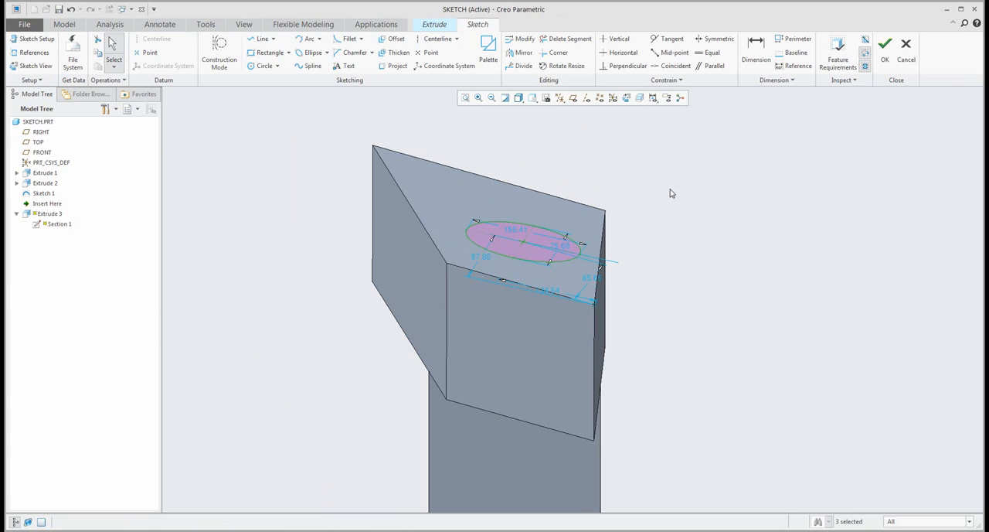
pyautogui.moveTo(636, 194)
pyautogui.mouseDown(button='middle')
pyautogui.moveTo(629, 171)
pyautogui.moveTo(629, 199)
pyautogui.mouseUp(button='middle')
pyautogui.scroll(-2, 654, 183)
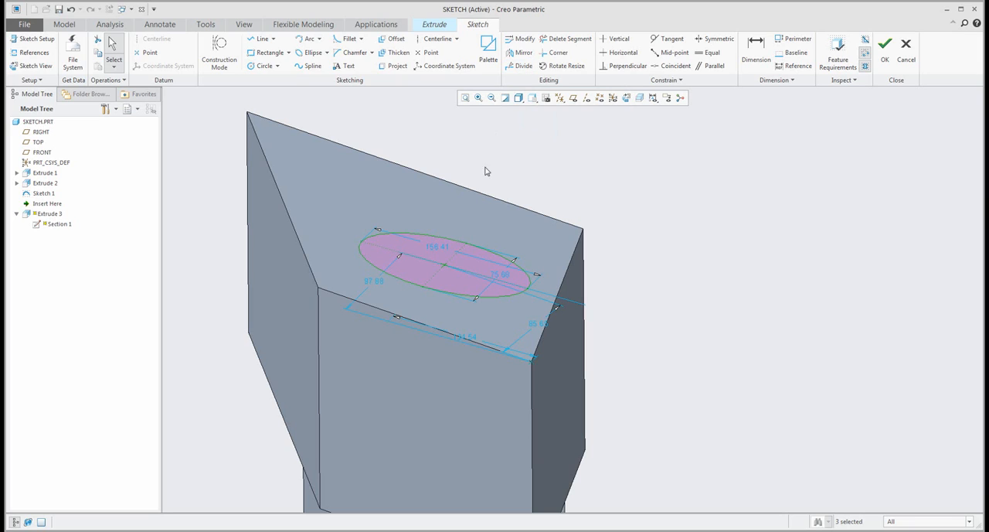
pyautogui.moveTo(316, 192); pyautogui.dragTo(628, 377)
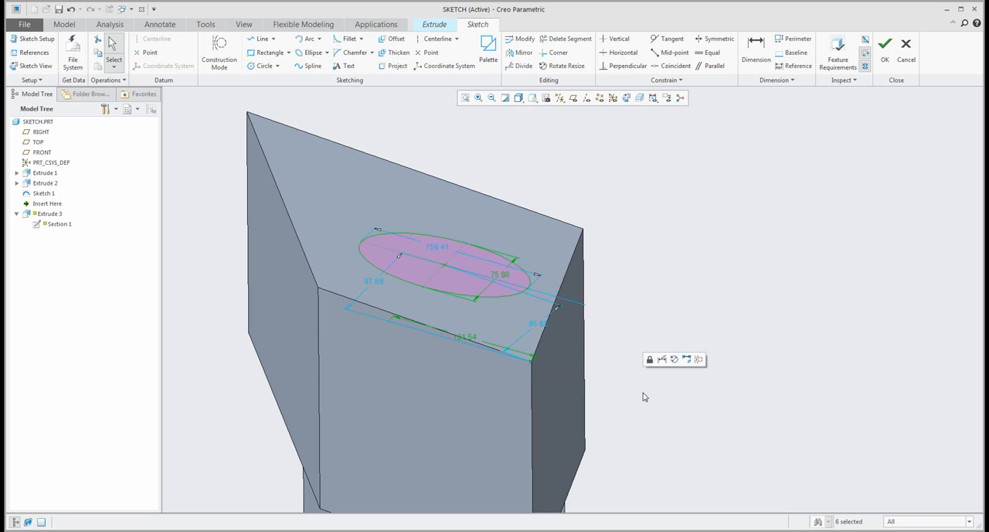
pyautogui.press('Delete')
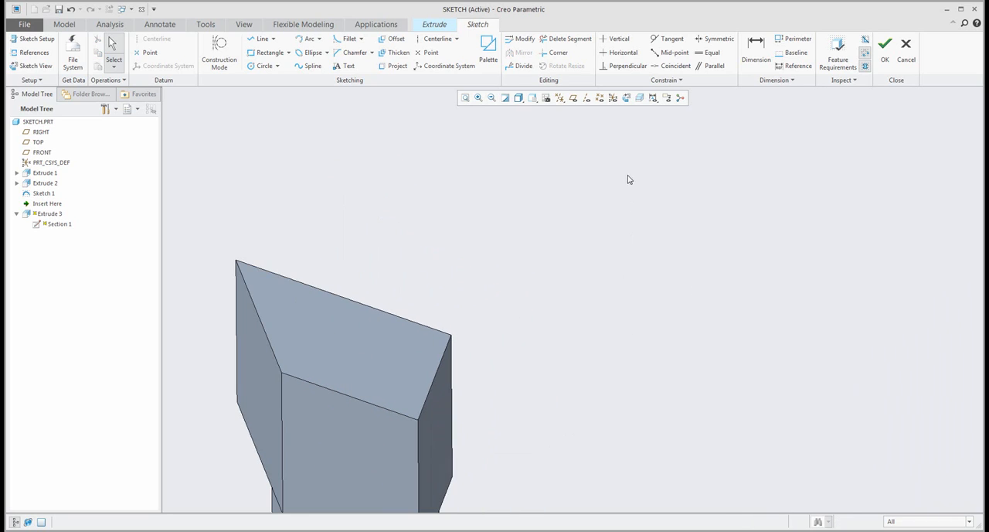
# - Reorient the sketch to its 2D view and draw a slightly downward-sloping line about 344 long in the empty area
pyautogui.click(626, 97)
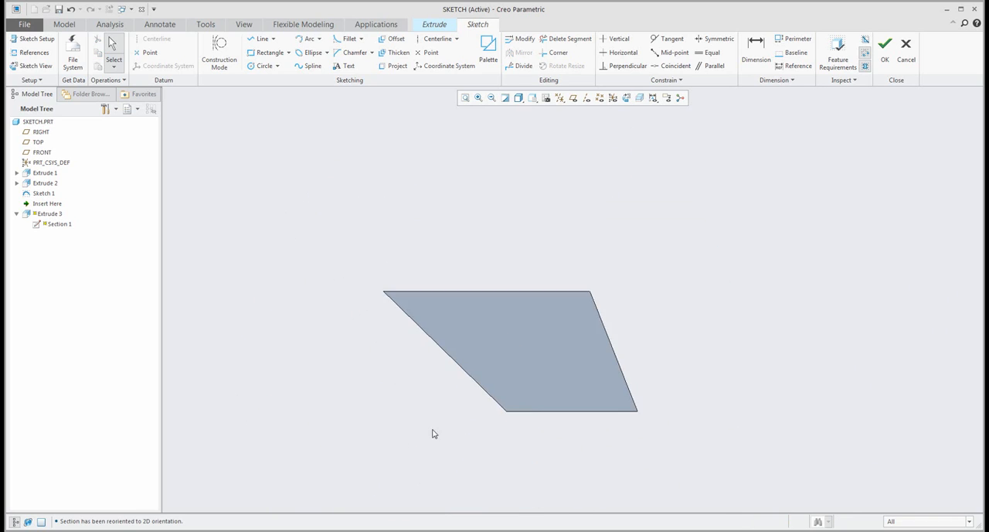
pyautogui.click(258, 40)
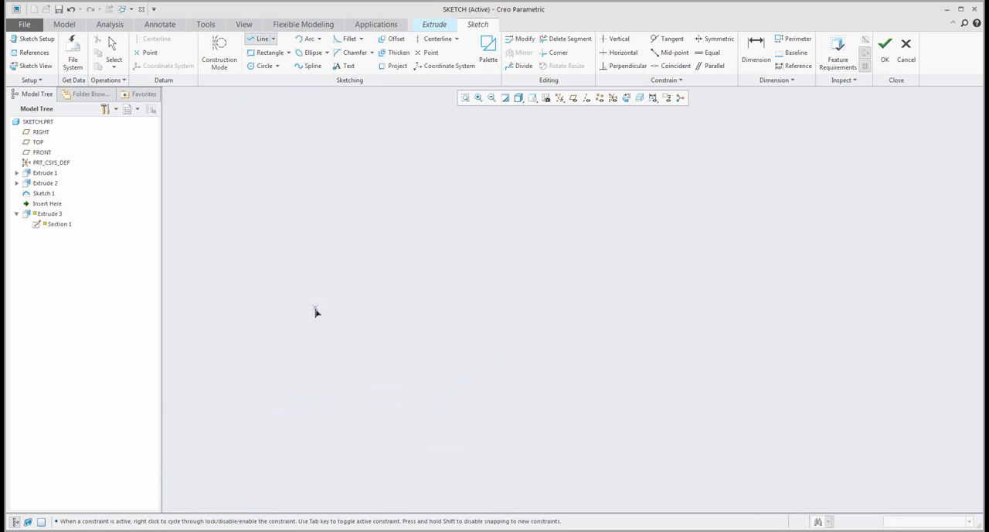
pyautogui.click(315, 308)
pyautogui.click(833, 352)
pyautogui.middleClick(721, 246)
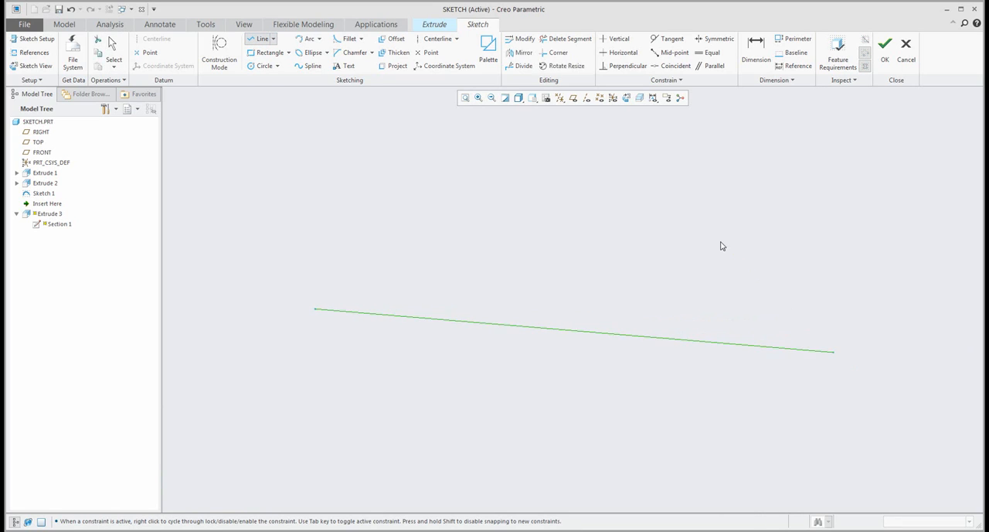
pyautogui.click(487, 222)
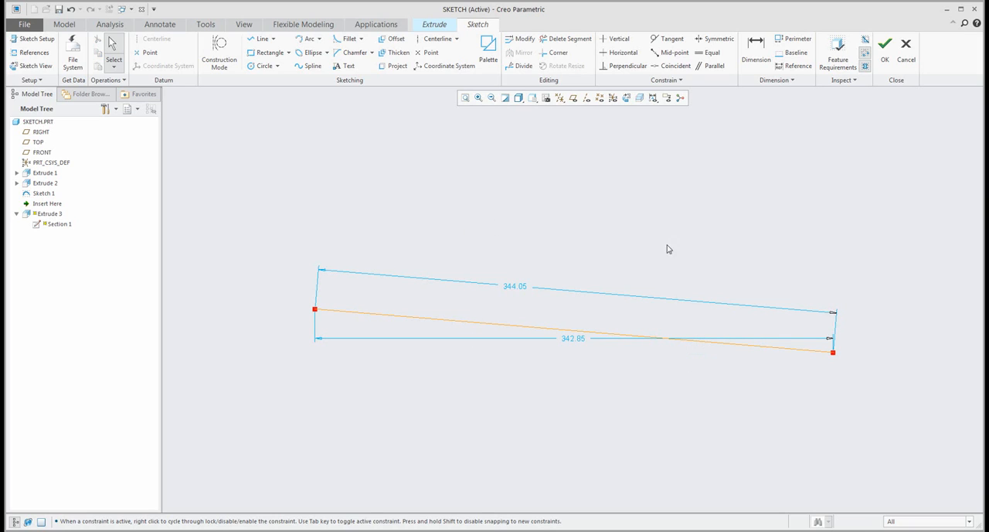
# - Hide the sketch dimensions and divide the sloping line at three points into four segments
pyautogui.click(653, 97)
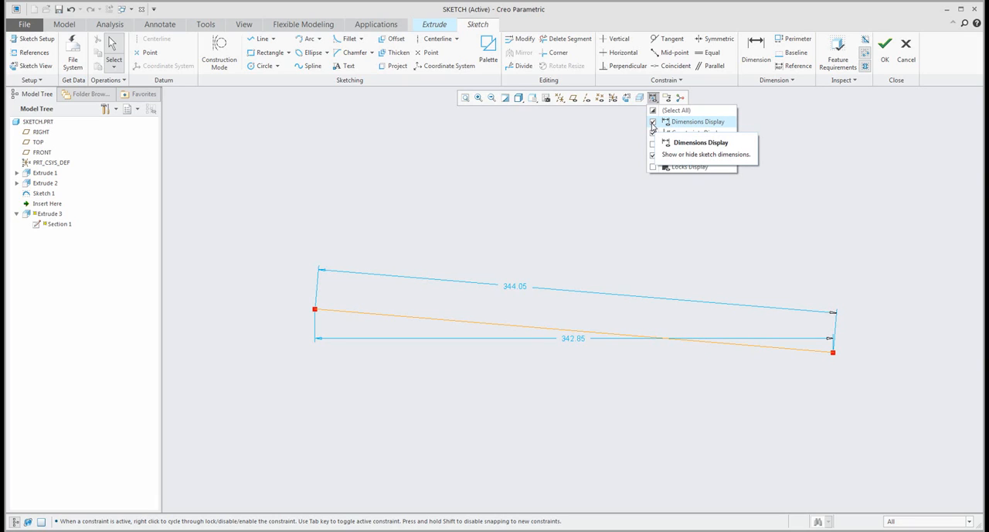
pyautogui.click(653, 124)
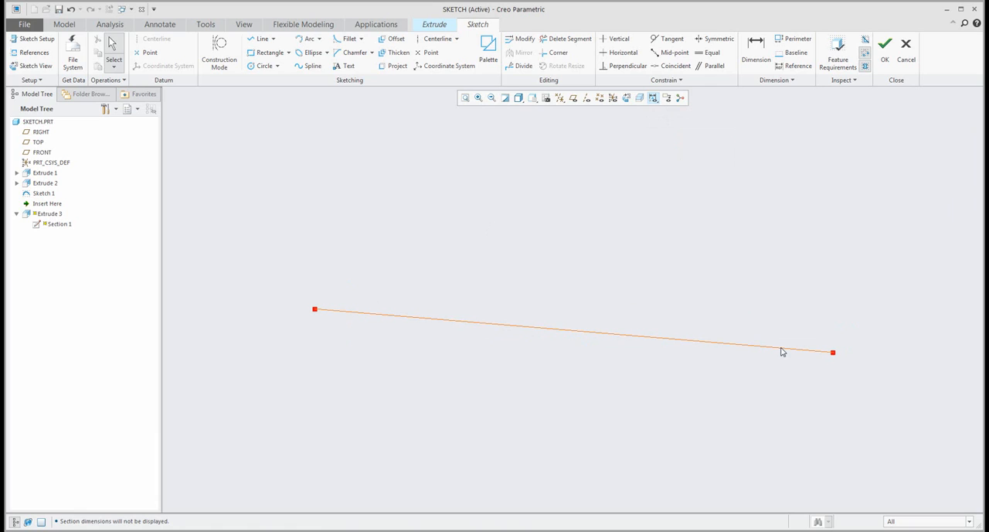
pyautogui.click(522, 67)
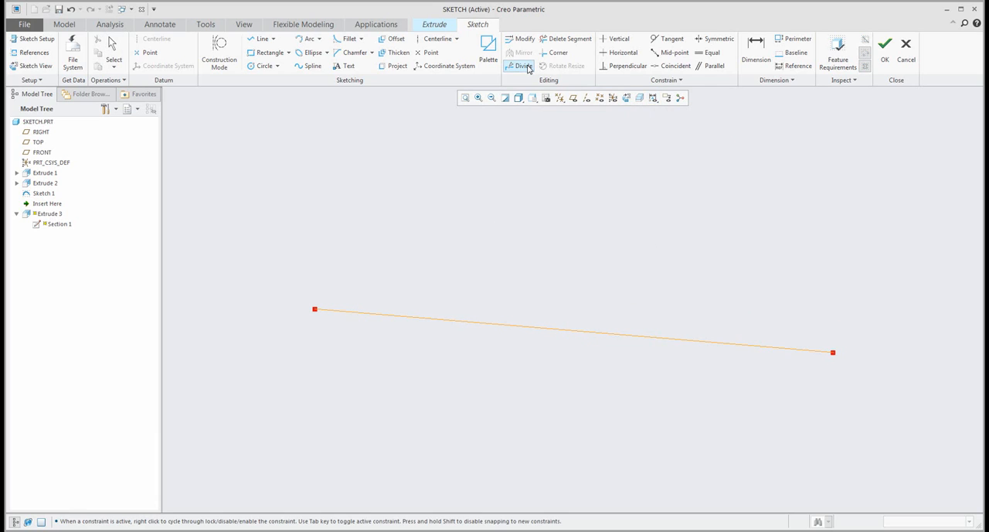
pyautogui.click(449, 320)
pyautogui.click(613, 334)
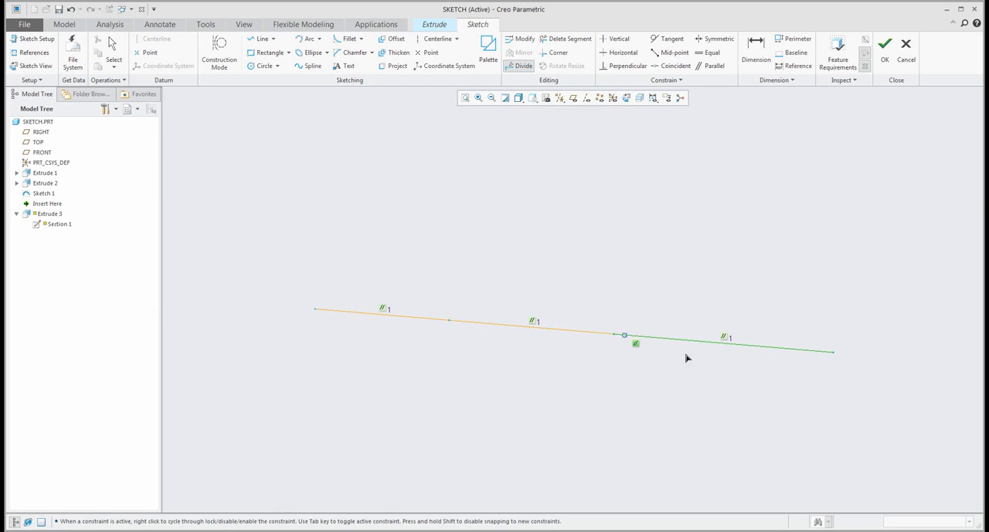
pyautogui.click(735, 345)
pyautogui.press('Escape')
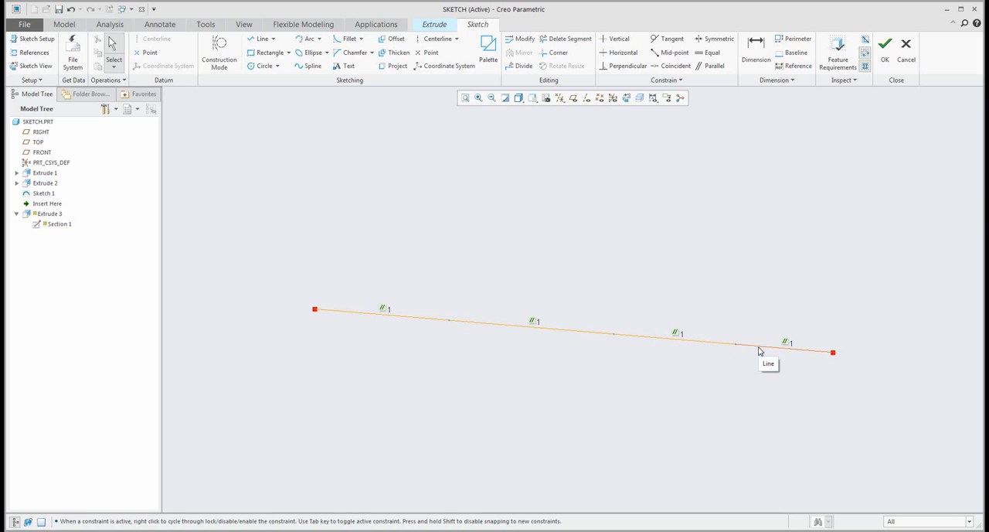
# - Delete the parallel constraints linking the four line segments
pyautogui.click(533, 323)
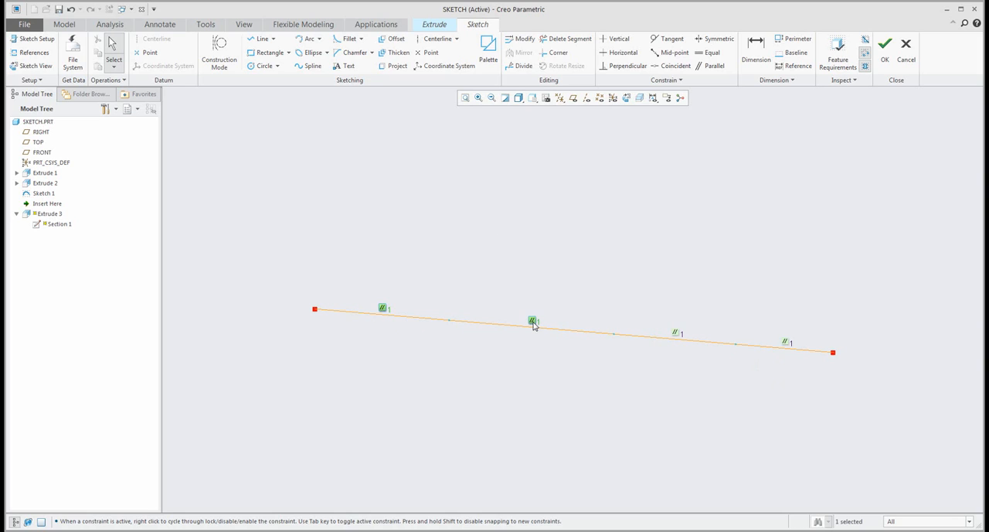
pyautogui.press('Delete')
pyautogui.click(675, 334)
pyautogui.press('Delete')
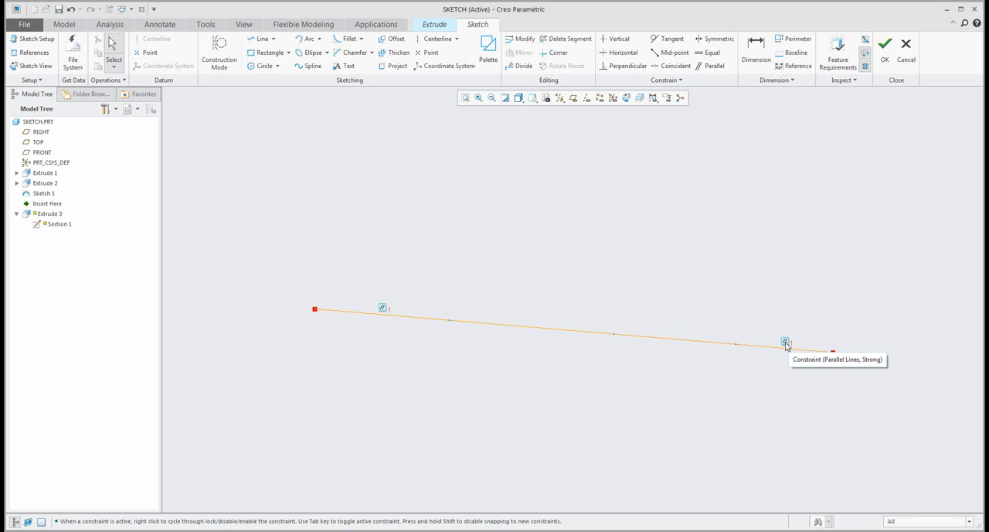
pyautogui.click(786, 342)
pyautogui.press('Delete')
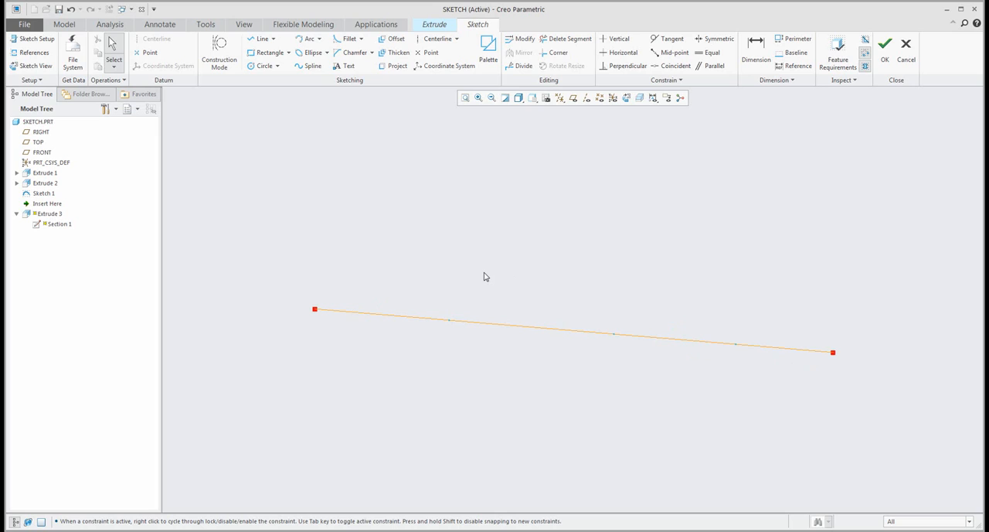
# - Reposition the division points and the free end so the segments form a four-sided outline with a small gap at the lower-left corner
pyautogui.moveTo(449, 320)
pyautogui.mouseDown()
pyautogui.moveTo(413, 209)
pyautogui.moveTo(382, 214)
pyautogui.mouseUp()
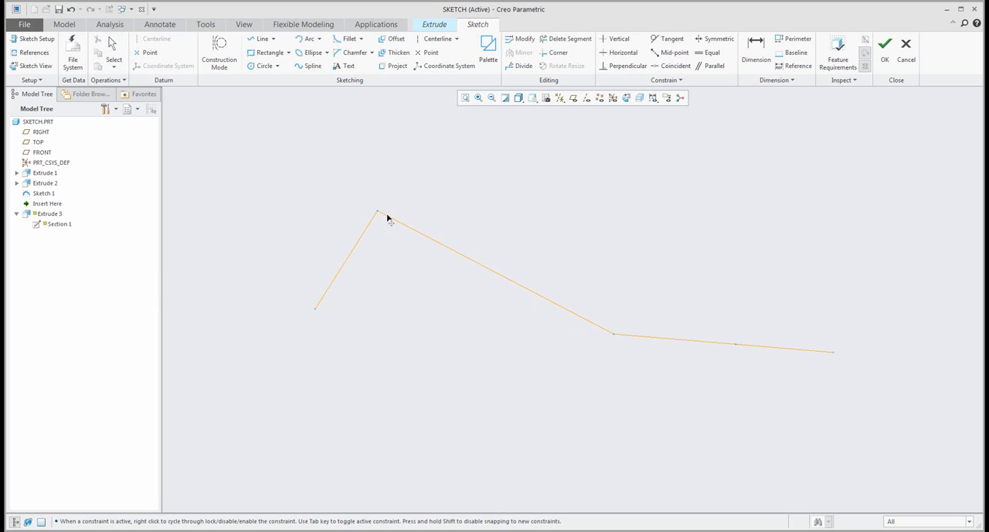
pyautogui.moveTo(618, 342); pyautogui.dragTo(614, 238)
pyautogui.moveTo(737, 344); pyautogui.dragTo(595, 334)
pyautogui.moveTo(834, 356)
pyautogui.mouseDown()
pyautogui.moveTo(408, 441)
pyautogui.moveTo(333, 313)
pyautogui.mouseUp()
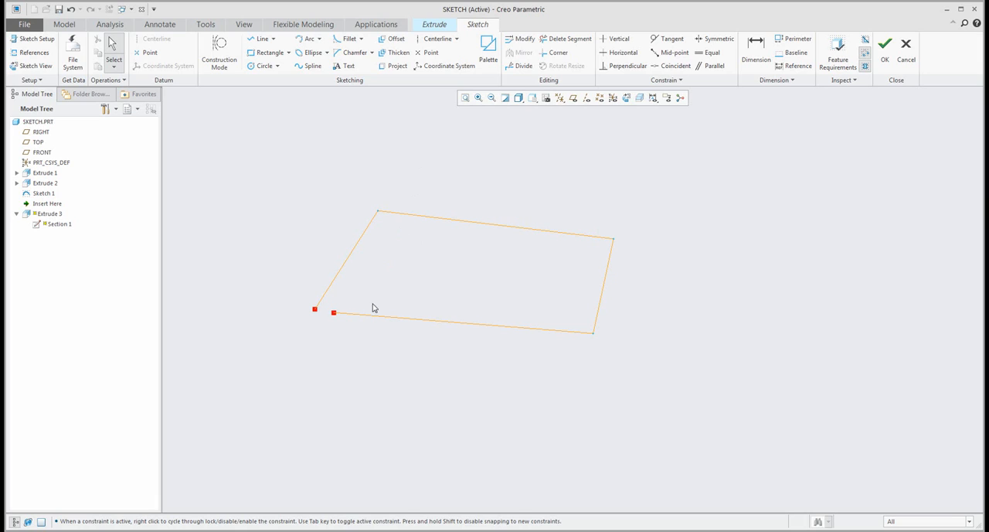
pyautogui.moveTo(314, 309); pyautogui.dragTo(342, 313)
# - Close the gap at the outline's lower-left corner by joining the two adjacent lines with the Corner tool
pyautogui.click(561, 54)
pyautogui.click(330, 282)
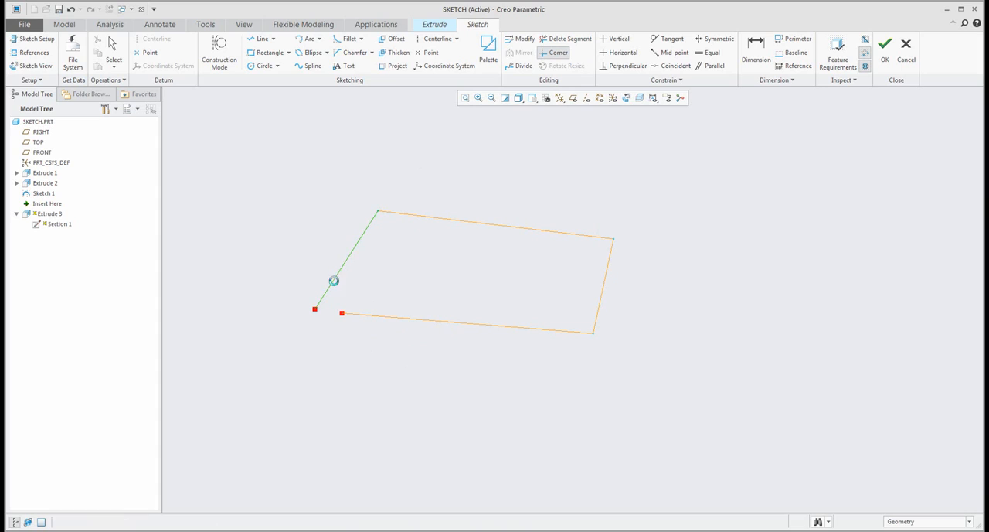
pyautogui.click(359, 313)
pyautogui.middleClick(305, 214)
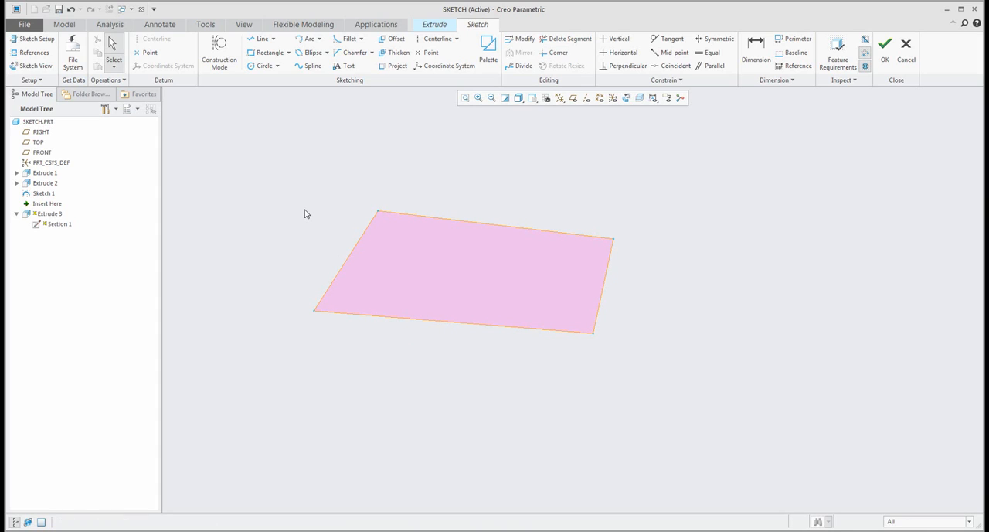
# - Add perpendicular constraints between adjacent sides at the quadrilateral's upper-left, upper-right and lower-right corners
pyautogui.click(362, 246)
pyautogui.keyDown('ctrl'); pyautogui.click(406, 219); pyautogui.keyUp('ctrl')
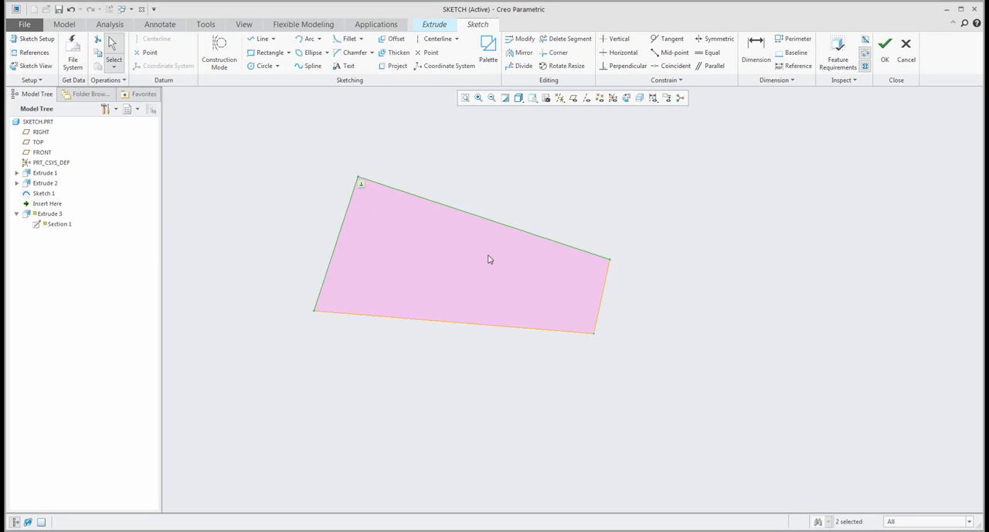
pyautogui.click(564, 247)
pyautogui.keyDown('ctrl'); pyautogui.click(607, 288); pyautogui.keyUp('ctrl')
pyautogui.click(638, 258)
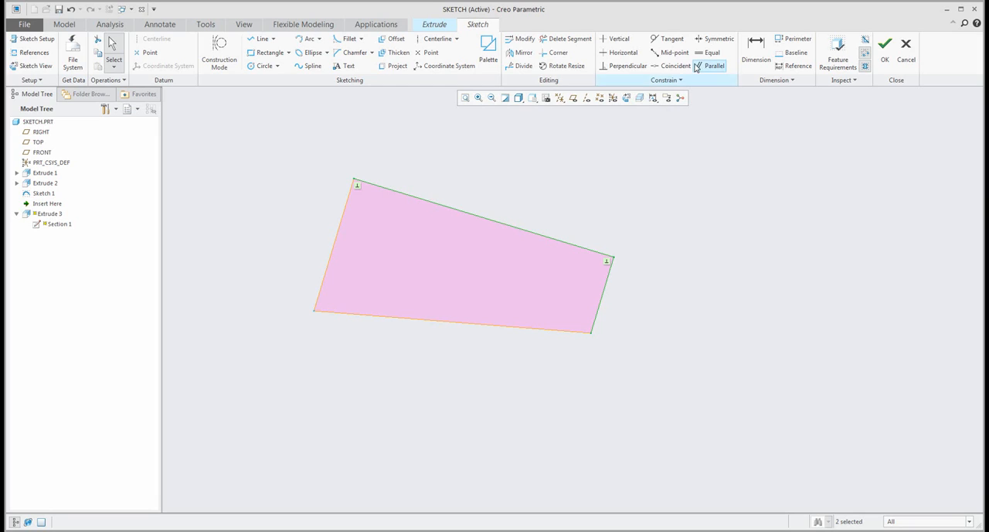
pyautogui.click(618, 67)
pyautogui.click(596, 317)
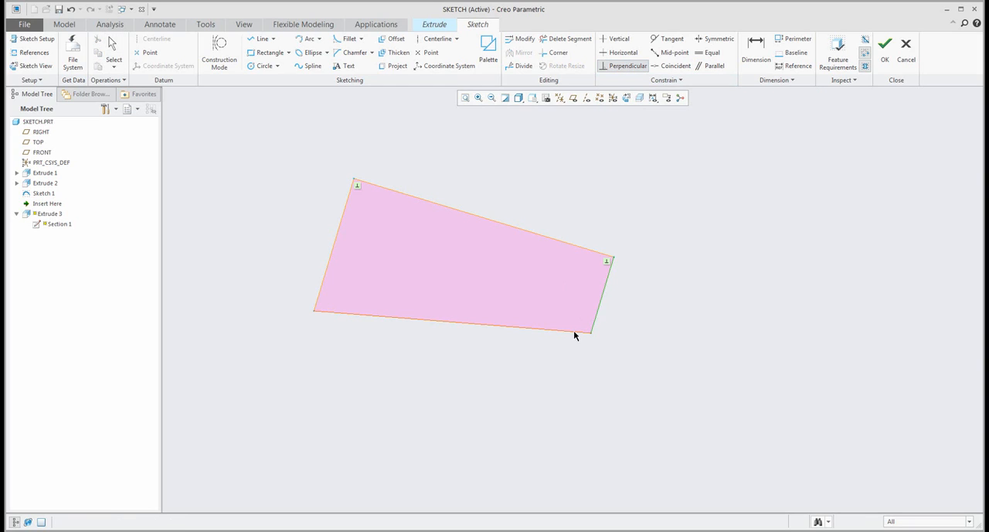
pyautogui.click(575, 332)
# - Constrain the rectangle's right and upper sides to equal length so that it becomes a square
pyautogui.click(710, 67)
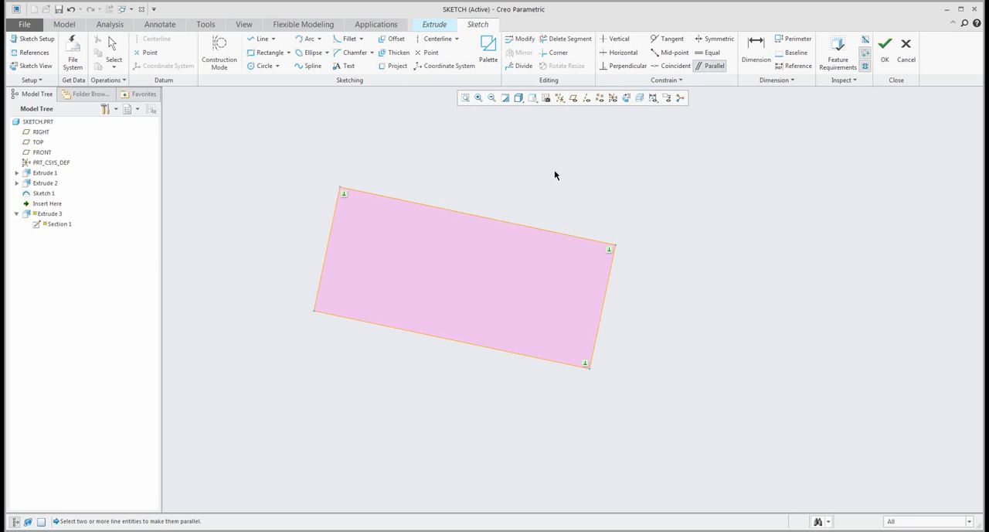
pyautogui.click(709, 53)
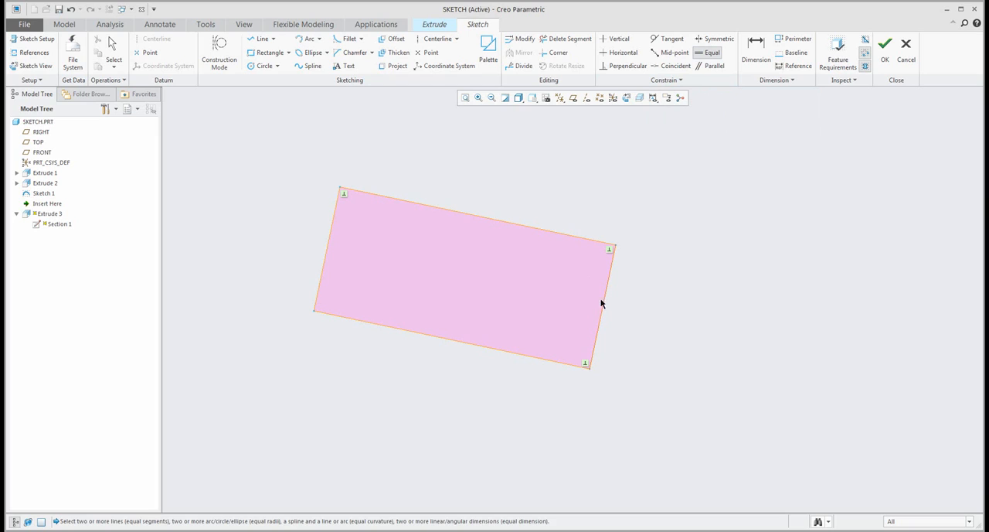
pyautogui.click(602, 303)
pyautogui.click(575, 241)
pyautogui.scroll(2, 559, 276)
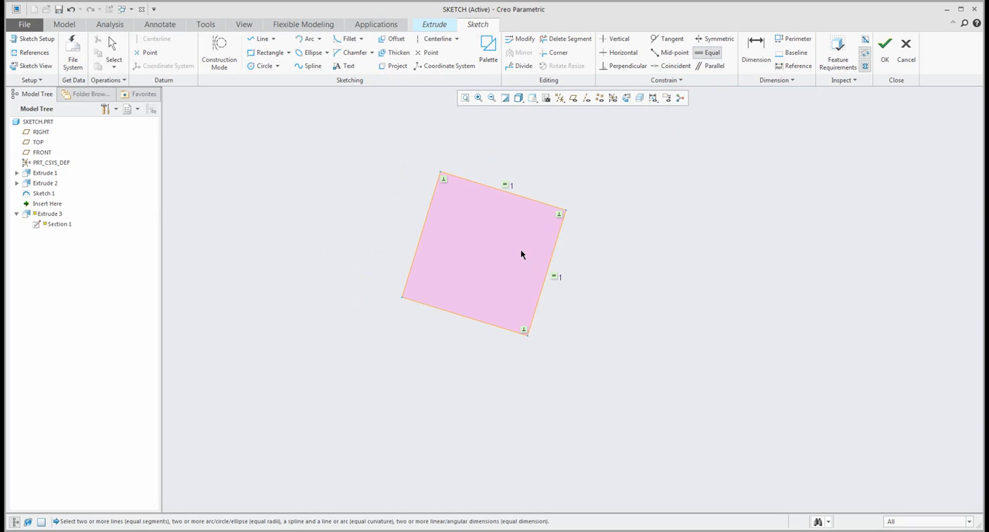
pyautogui.scroll(-1, 520, 255)
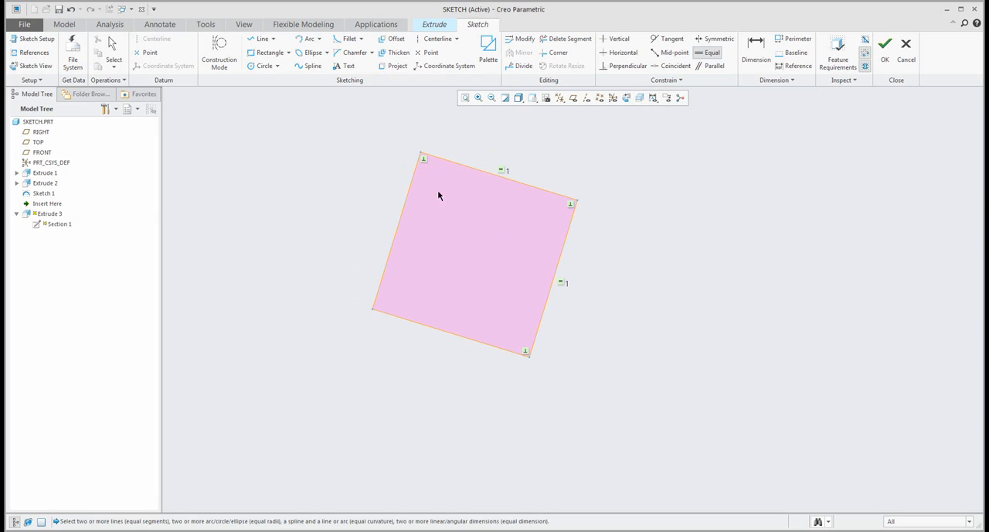
# - Apply a horizontal constraint to the square's upper side to straighten the shape
pyautogui.click(622, 52)
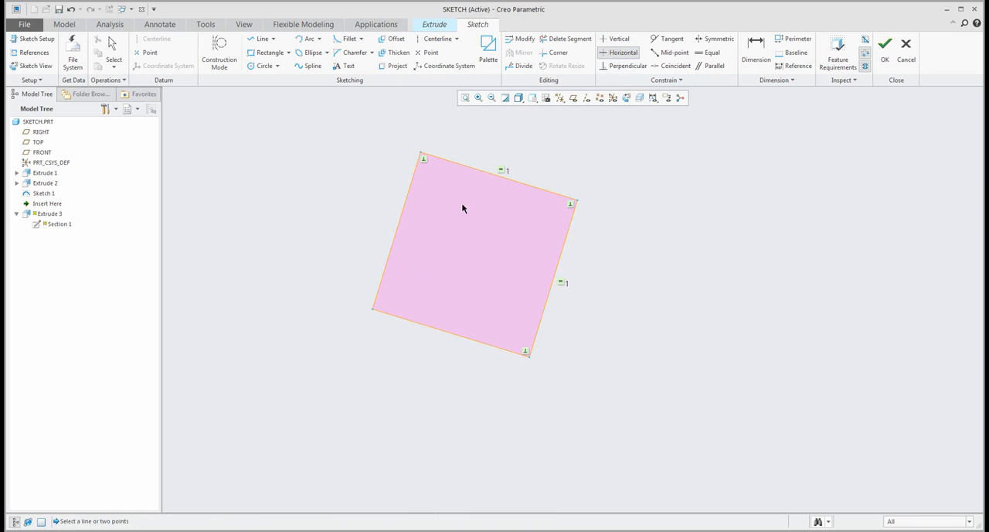
pyautogui.click(467, 170)
pyautogui.middleClick(573, 305)
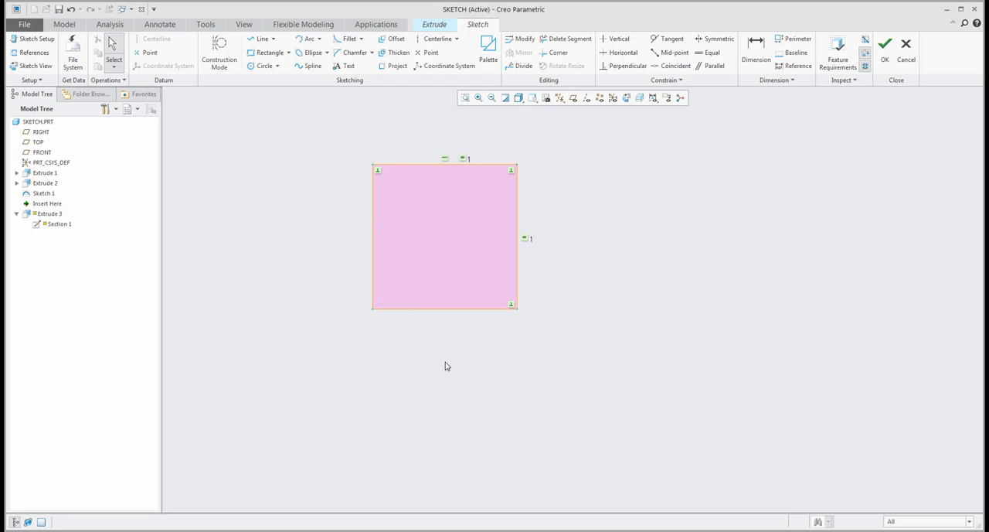
# - Draw a three-point arc from the midpoint of the square's left side to its bottom side, bulging outside the lower-left corner
pyautogui.click(308, 39)
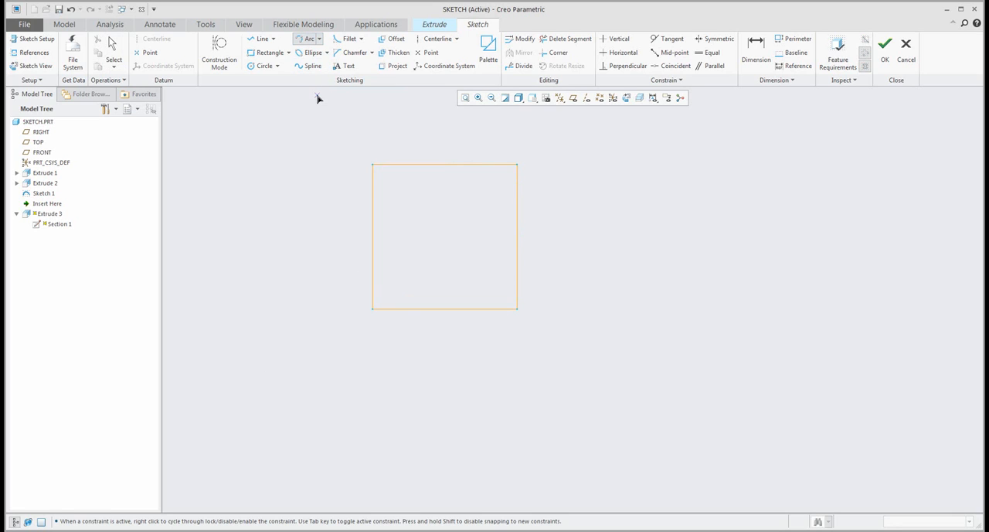
pyautogui.click(372, 236)
pyautogui.click(460, 309)
pyautogui.click(308, 340)
pyautogui.middleClick(263, 266)
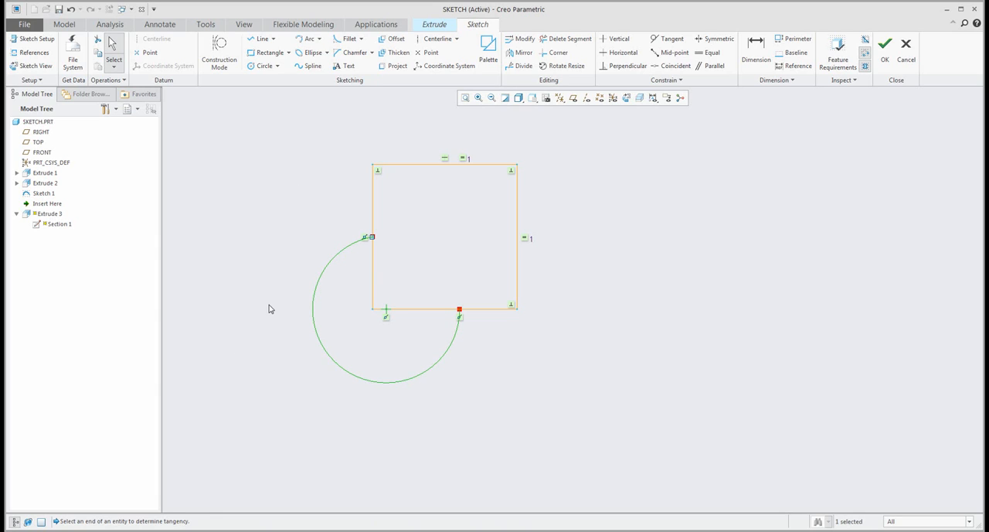
pyautogui.click(407, 249)
# - Divide the arc at two points, one at its leftmost position and one near its lowest point
pyautogui.click(521, 66)
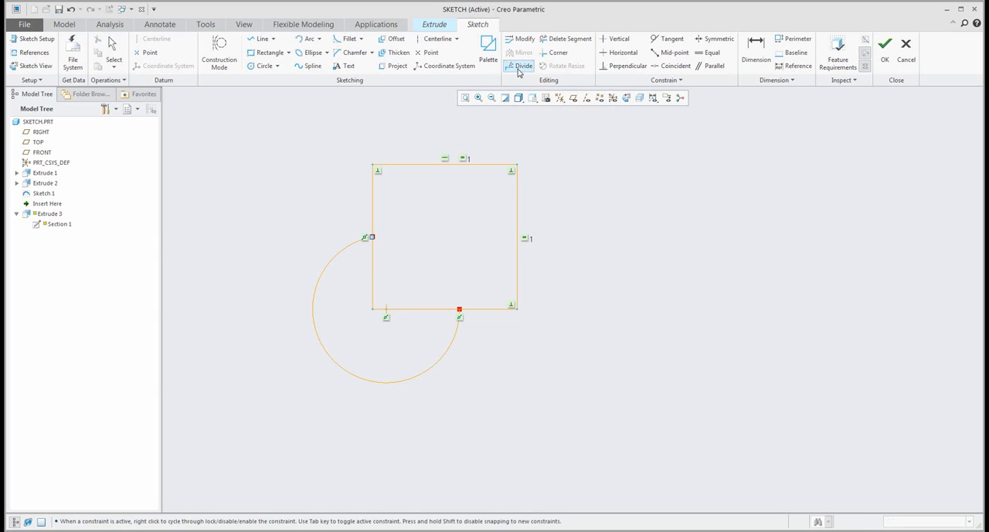
pyautogui.click(313, 311)
pyautogui.click(373, 380)
# - Delete the middle arc segment between the two division points outside the square's lower-left corner
pyautogui.middleClick(386, 366)
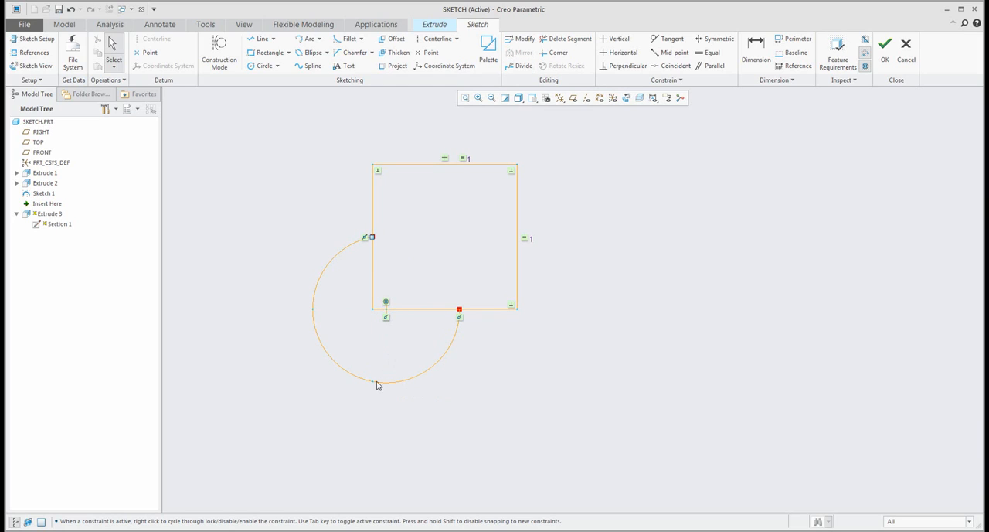
pyautogui.click(327, 350)
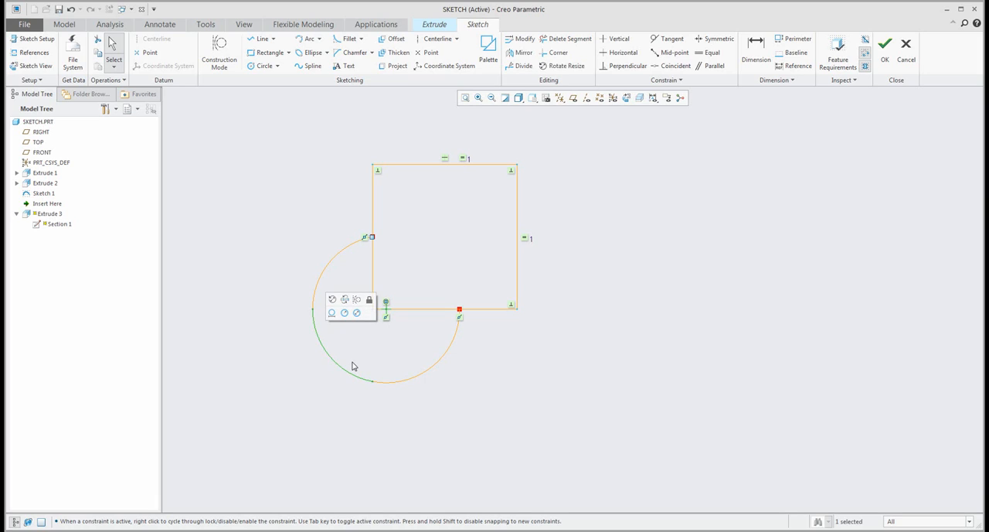
pyautogui.press('Delete')
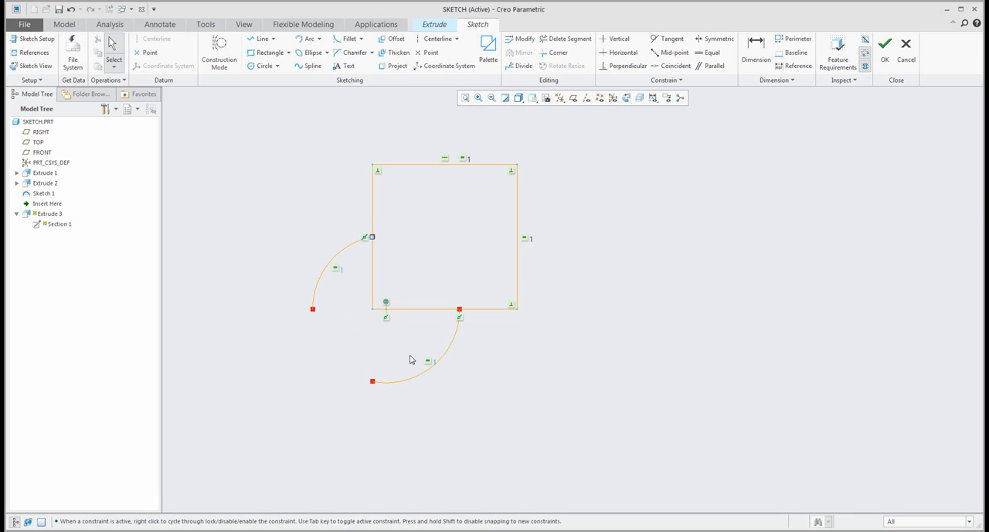
# - Draw two connected lines joining the open ends of the remaining arcs, meeting just outside the square's lower-left corner
pyautogui.click(314, 309)
pyautogui.click(346, 325)
pyautogui.click(262, 40)
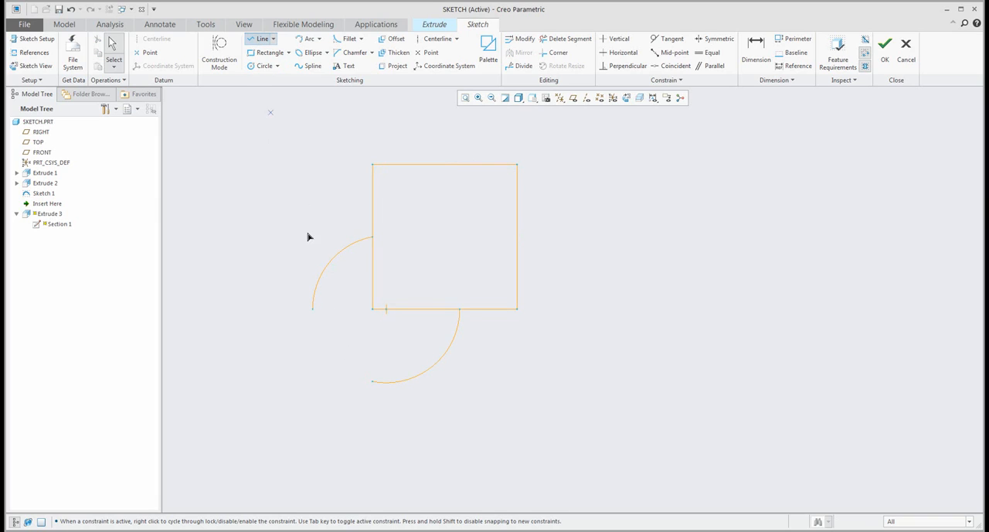
pyautogui.click(313, 308)
pyautogui.click(346, 313)
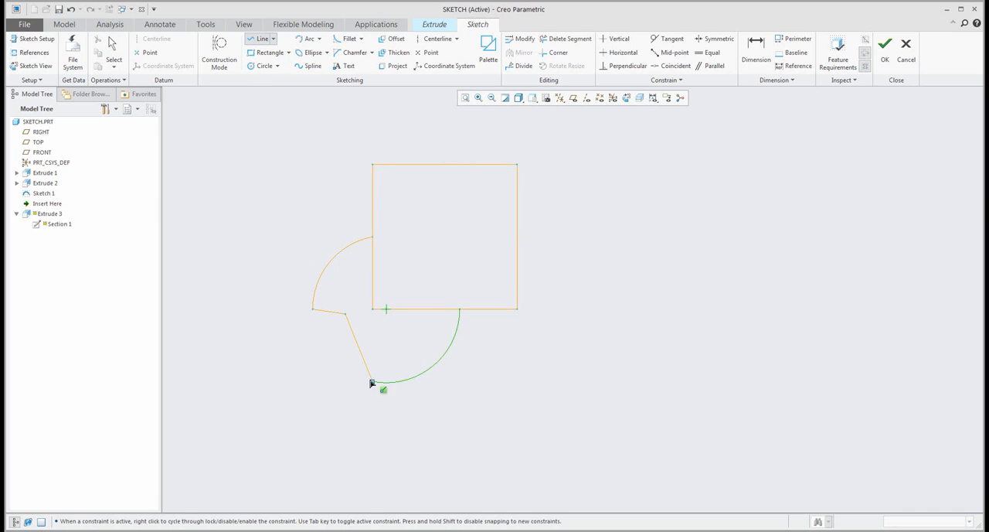
pyautogui.click(372, 383)
pyautogui.middleClick(392, 353)
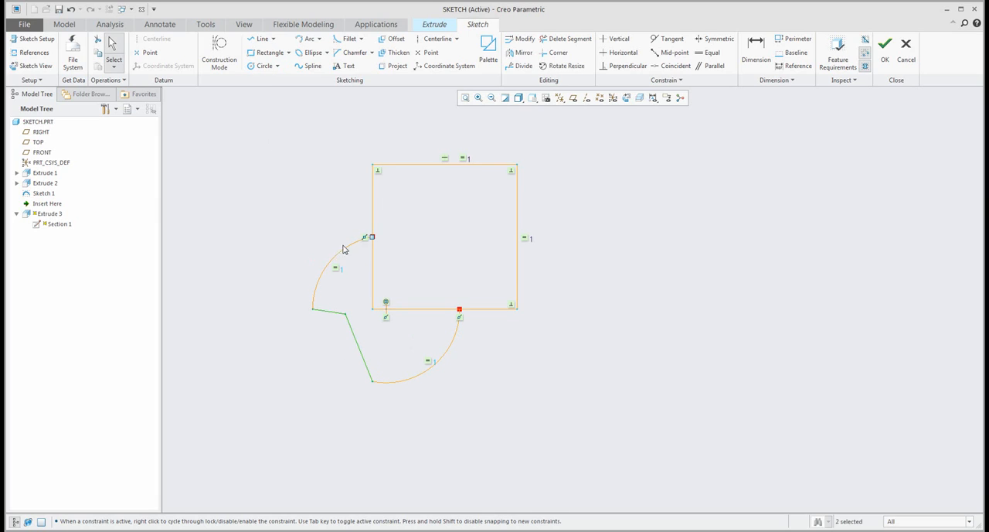
# - Trim away the square's lower-left corner segments enclosed by the arcs and lines to leave one closed outline
pyautogui.click(562, 40)
pyautogui.moveTo(398, 322); pyautogui.dragTo(353, 280)
pyautogui.middleClick(310, 236)
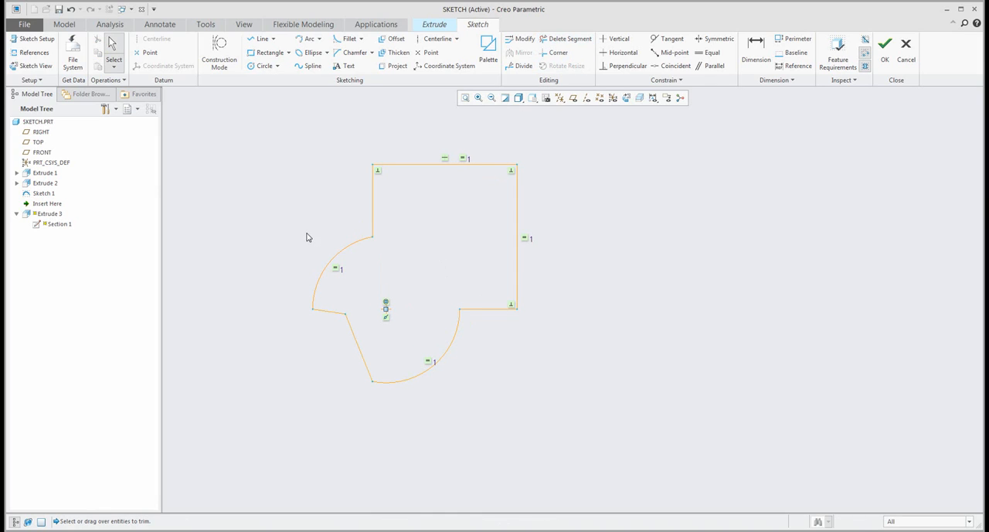
# - Turn on the display of the sketch dimensions
pyautogui.click(653, 97)
pyautogui.click(665, 121)
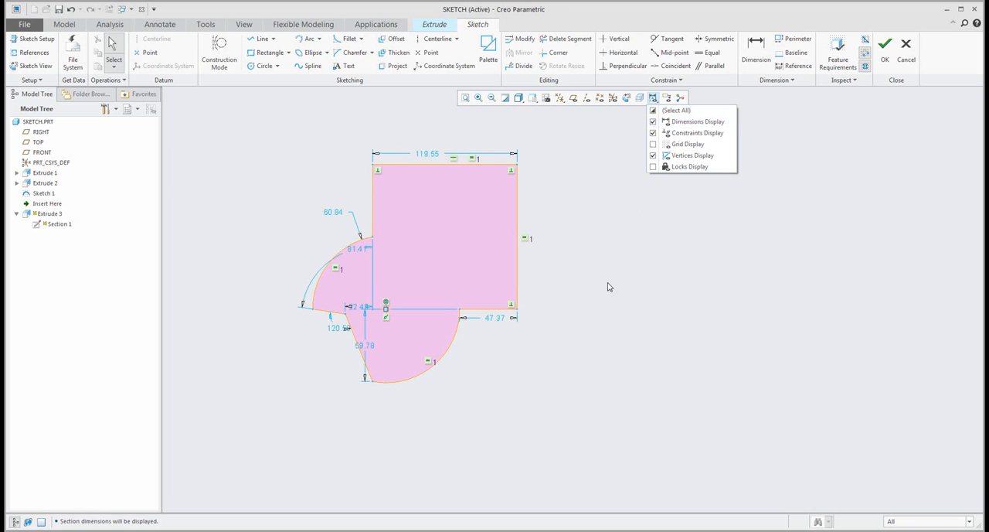
pyautogui.click(608, 286)
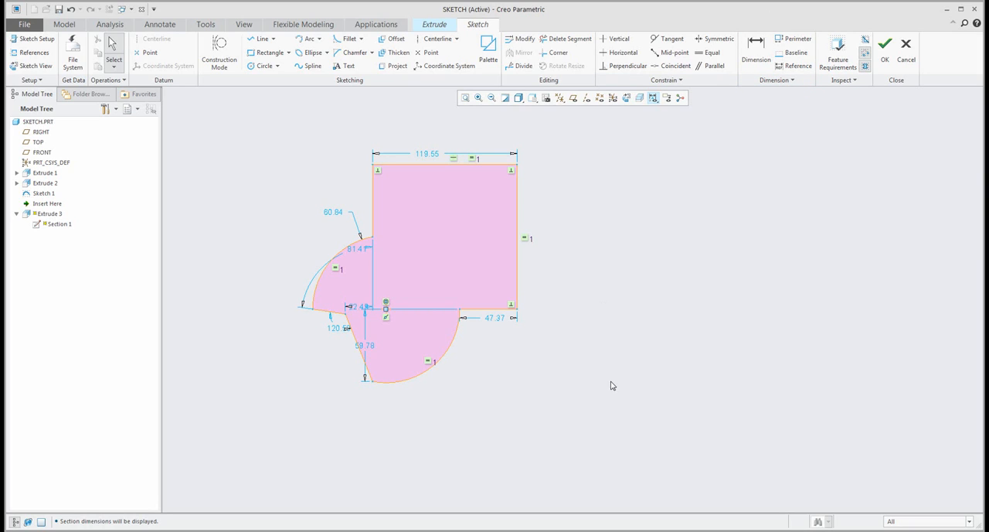
# - Delete all geometry in the sketch
pyautogui.moveTo(646, 416)
pyautogui.mouseDown()
pyautogui.moveTo(222, 183)
pyautogui.moveTo(218, 102)
pyautogui.mouseUp()
pyautogui.press('Delete')
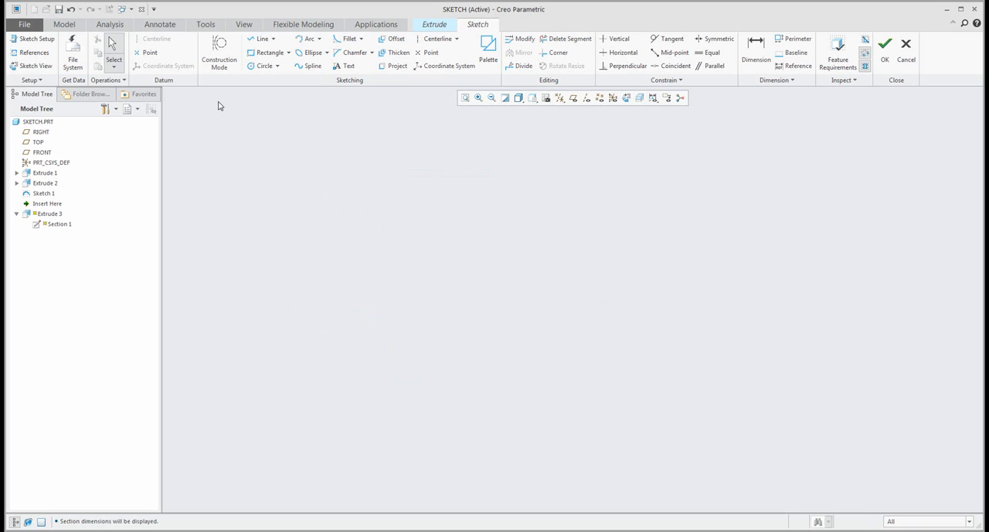
# - Draw a slightly sloping line about 158 long and apply a horizontal constraint to it
pyautogui.click(262, 38)
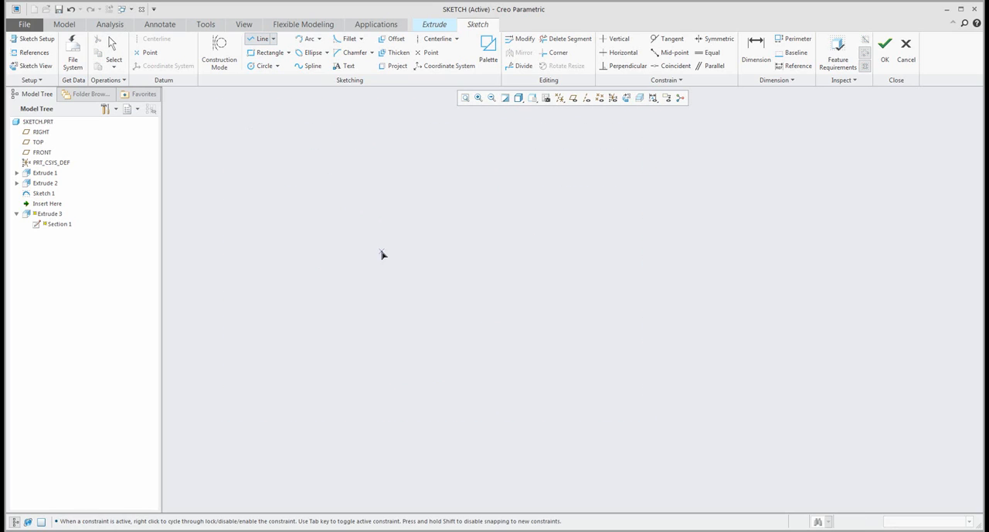
pyautogui.click(381, 252)
pyautogui.click(573, 263)
pyautogui.middleClick(584, 283)
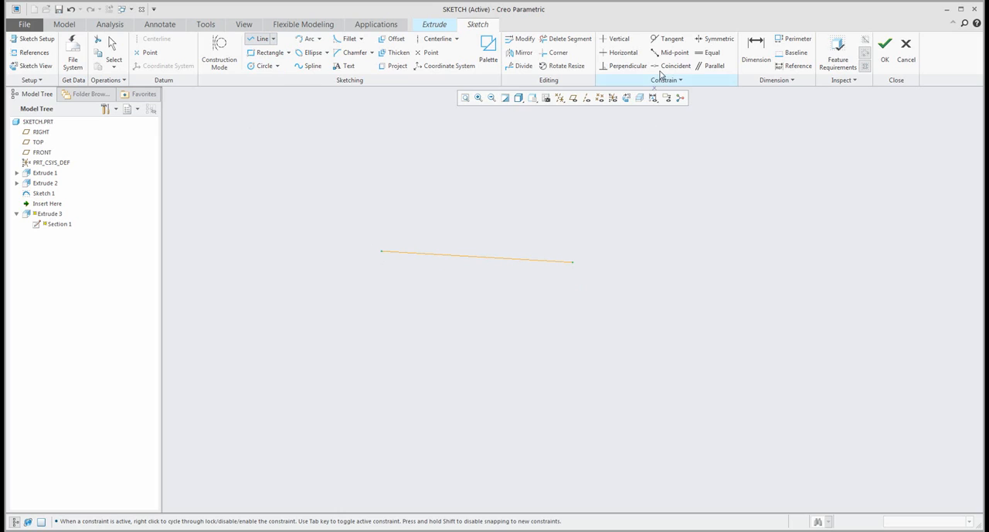
pyautogui.middleClick(565, 196)
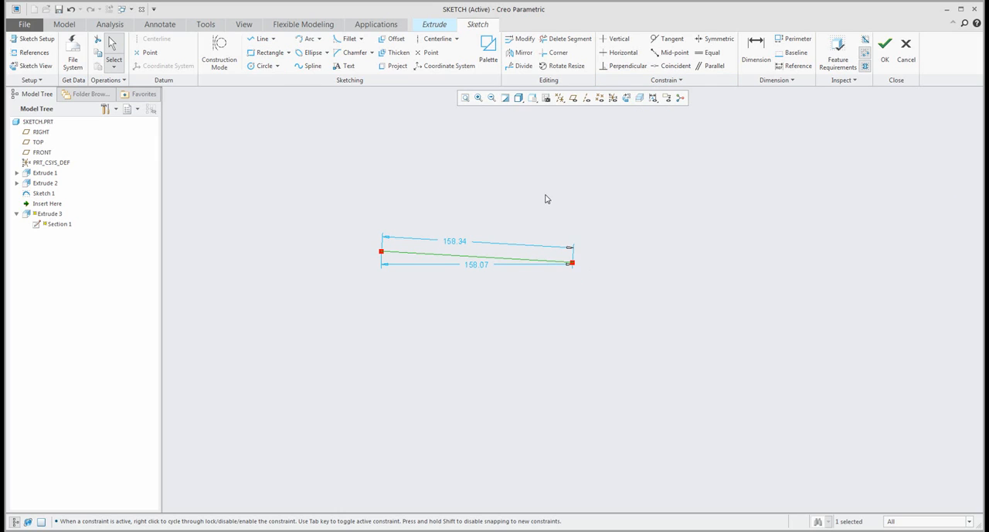
pyautogui.rightClick(545, 199)
pyautogui.click(552, 174)
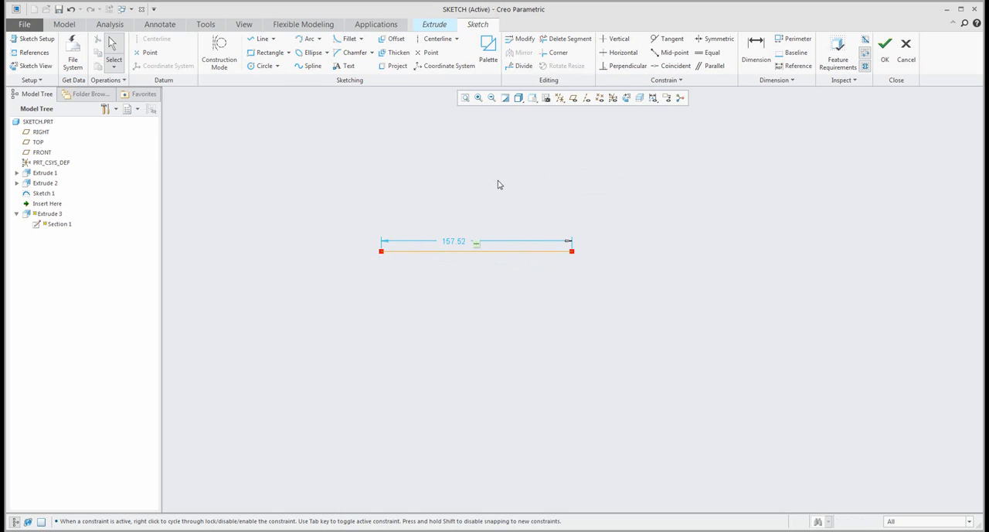
# - Draw an arc with a radius of about 39 from the line's right end to a point vertically below, bulging to the right
pyautogui.click(308, 41)
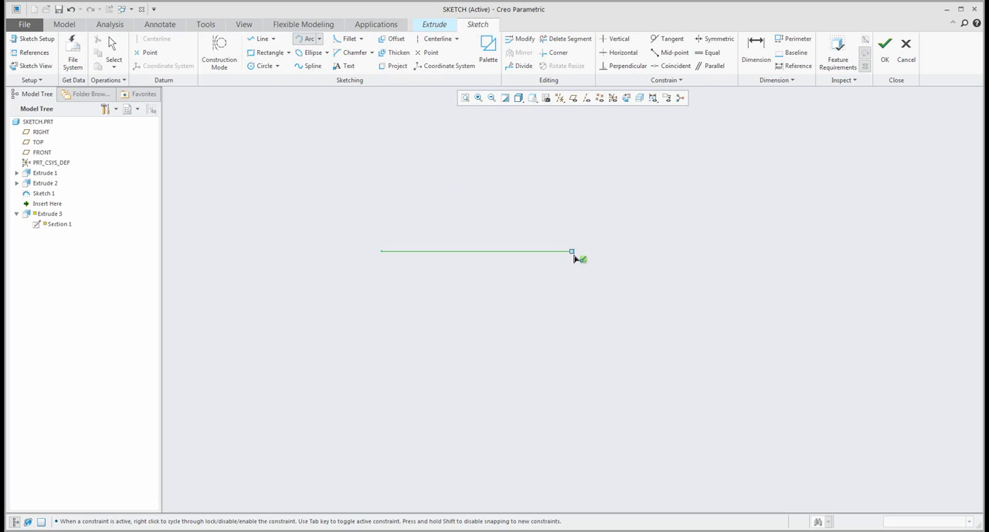
pyautogui.click(574, 256)
pyautogui.middleClick(659, 315)
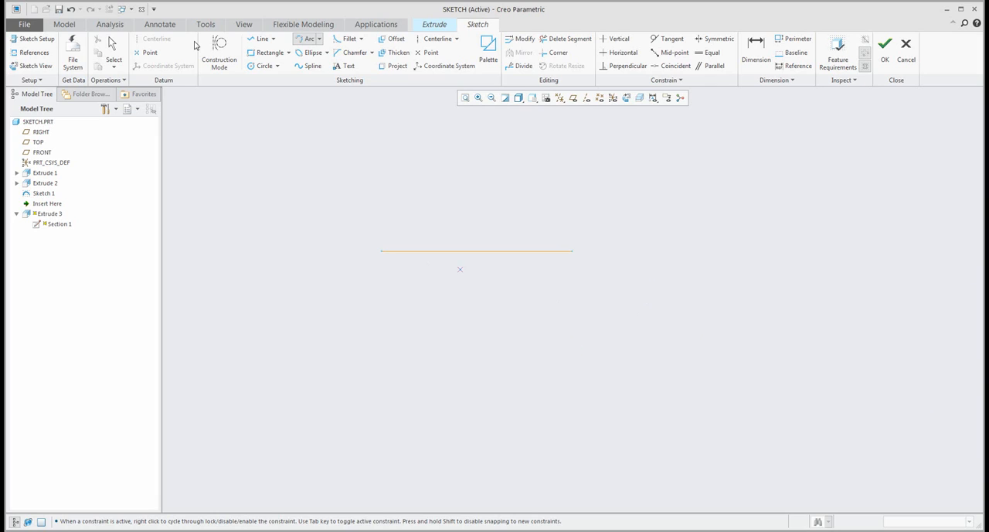
pyautogui.click(572, 252)
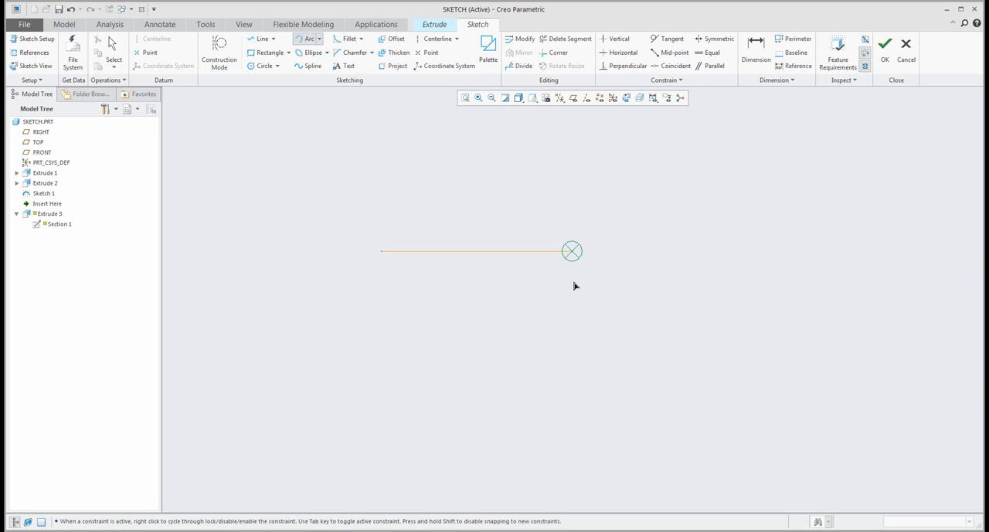
pyautogui.click(572, 334)
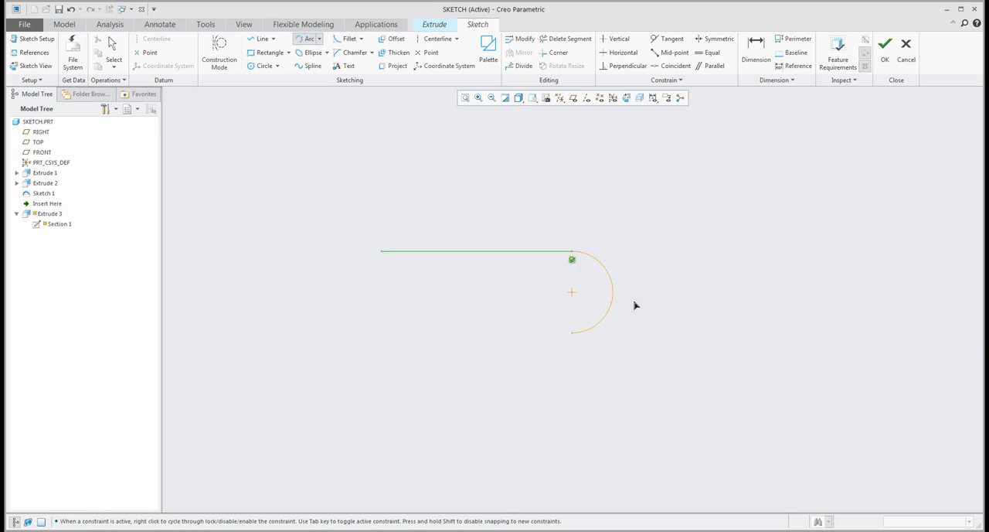
pyautogui.click(596, 299)
pyautogui.middleClick(519, 218)
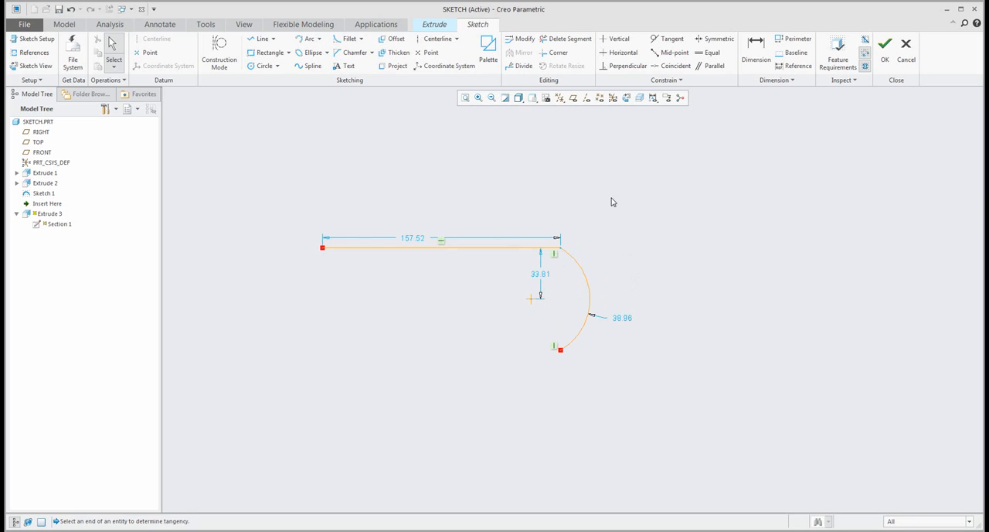
# - Make the arc tangent to the line and pull its lower end to reduce the radius to about 22
pyautogui.click(666, 38)
pyautogui.click(578, 265)
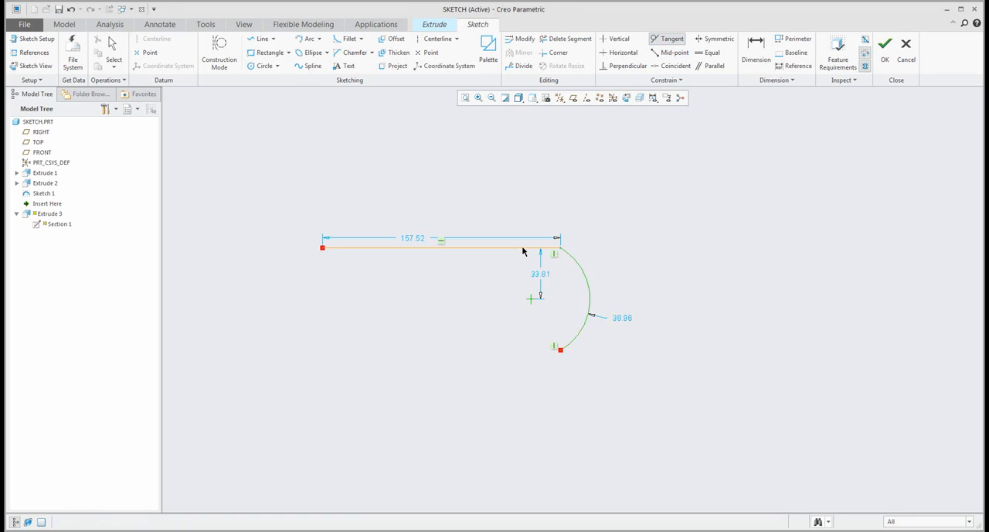
pyautogui.click(521, 248)
pyautogui.middleClick(541, 190)
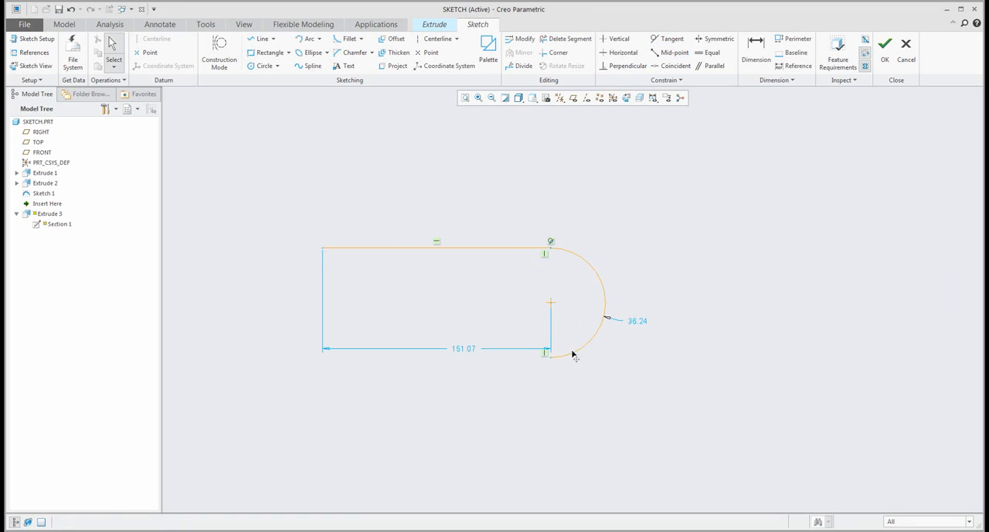
pyautogui.moveTo(572, 353)
pyautogui.mouseDown()
pyautogui.moveTo(596, 312)
pyautogui.moveTo(605, 317)
pyautogui.mouseUp()
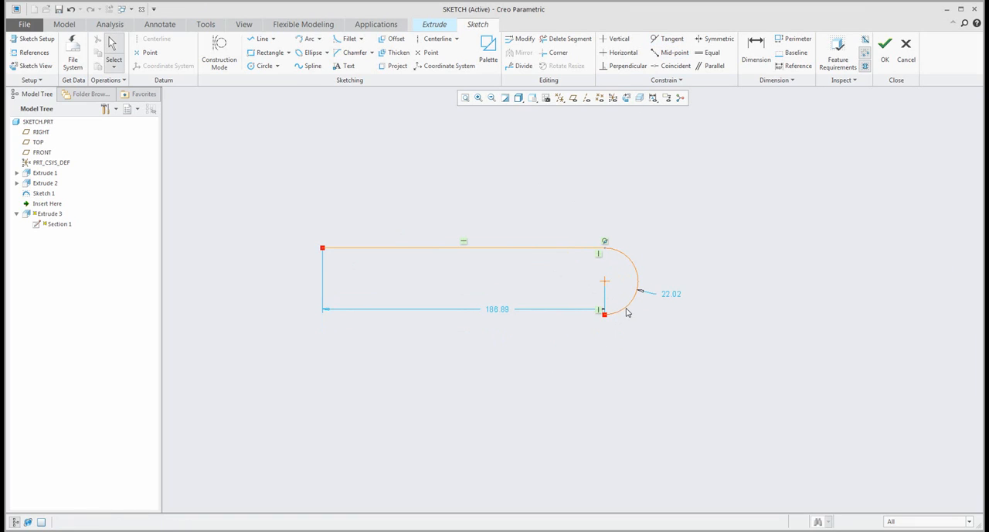
# - Divide the arc at its lower right and delete the piece below the division point
pyautogui.click(519, 66)
pyautogui.click(633, 300)
pyautogui.middleClick(674, 272)
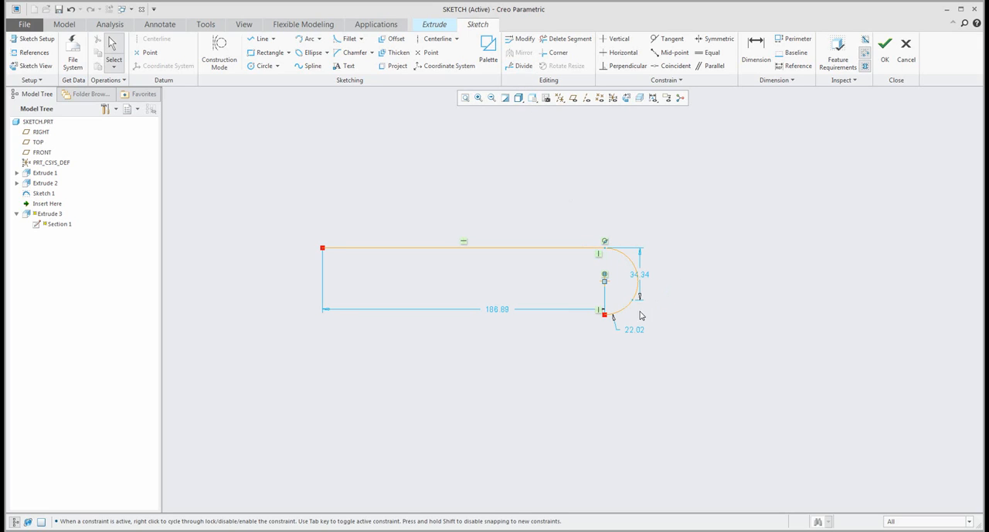
pyautogui.click(628, 311)
pyautogui.press('Delete')
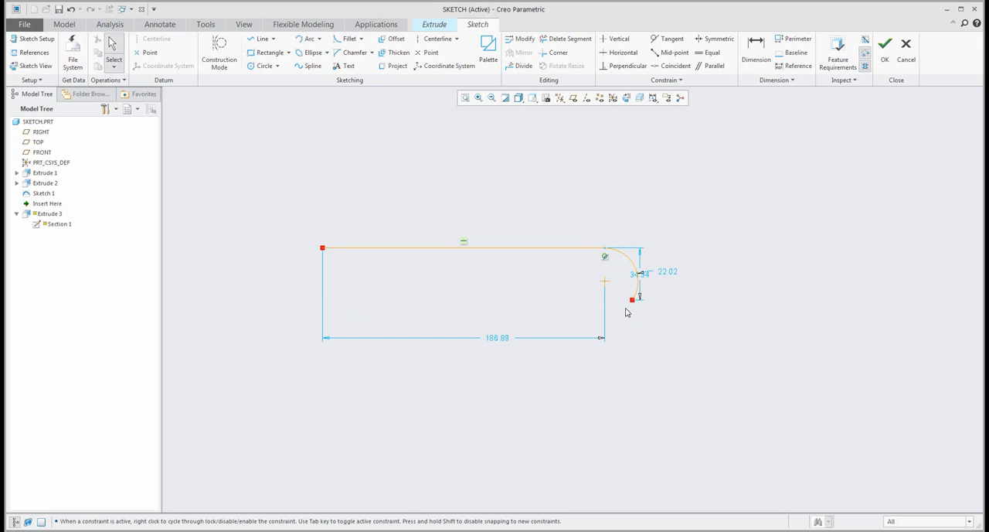
# - Place the arc's radius dimension outside the arc on the right and convert it to a diameter dimension
pyautogui.scroll(-3, 662, 258)
pyautogui.scroll(-2, 629, 295)
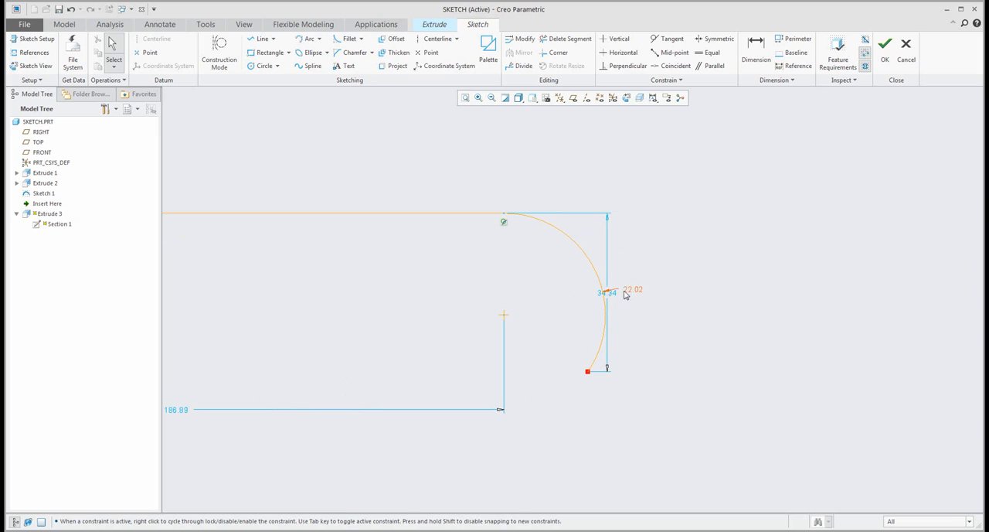
pyautogui.moveTo(628, 292); pyautogui.dragTo(655, 243)
pyautogui.rightClick(666, 239)
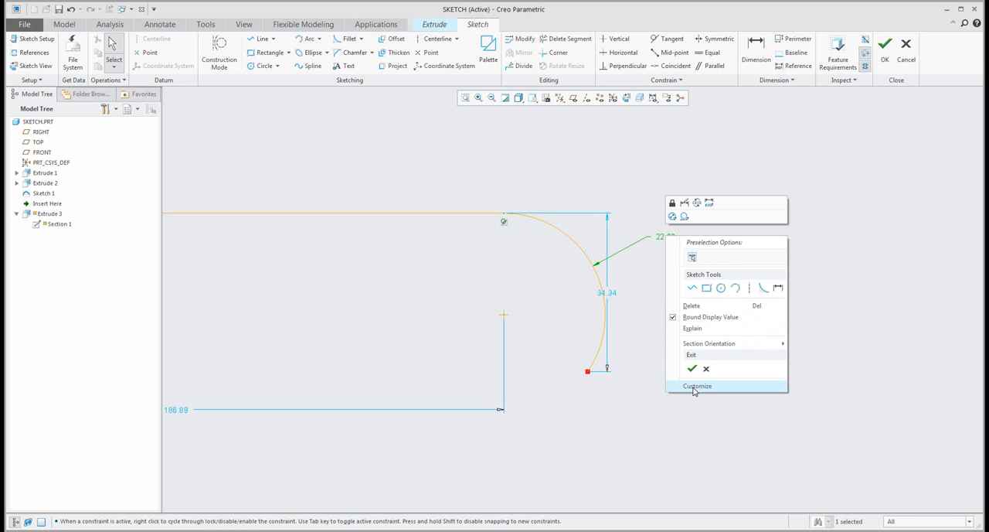
pyautogui.click(662, 228)
pyautogui.click(668, 237)
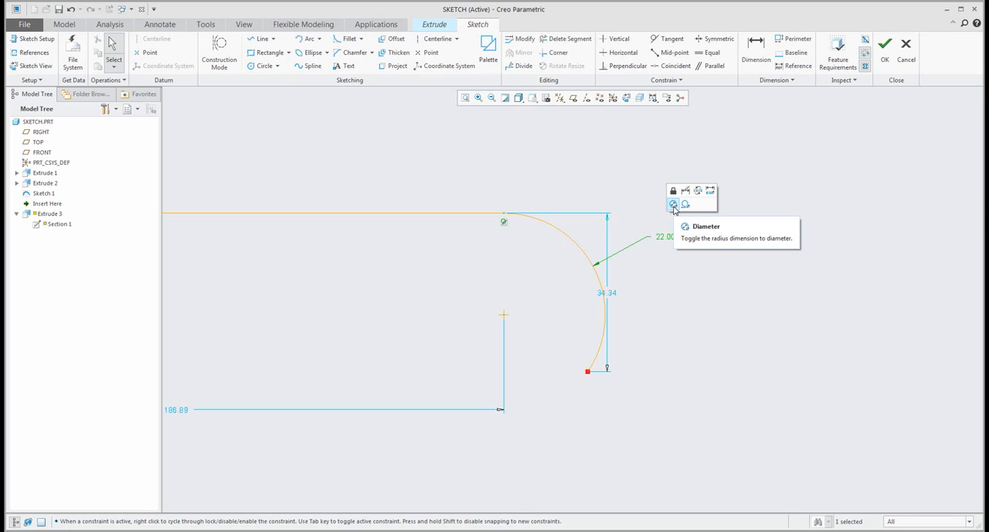
pyautogui.click(673, 205)
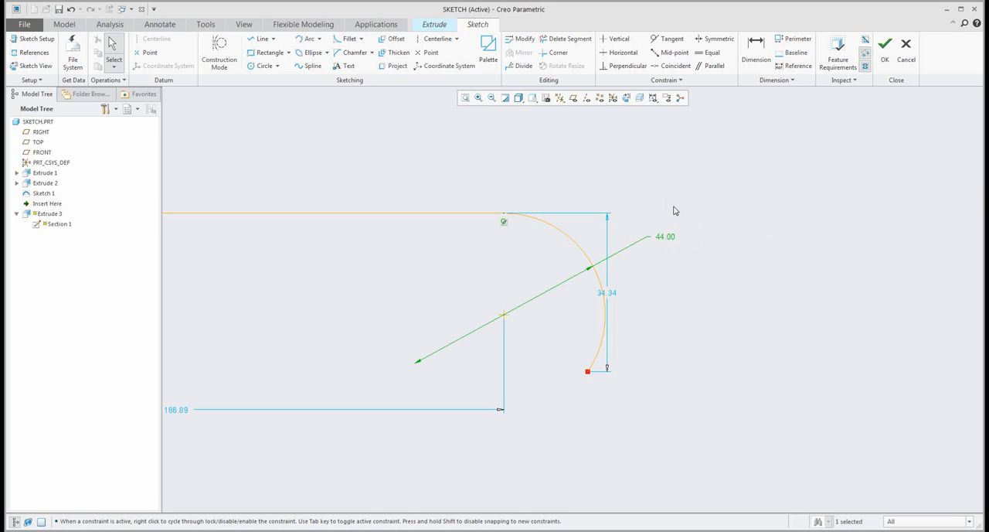
pyautogui.moveTo(667, 239)
pyautogui.mouseDown()
pyautogui.moveTo(689, 316)
pyautogui.moveTo(680, 242)
pyautogui.moveTo(674, 282)
pyautogui.mouseUp()
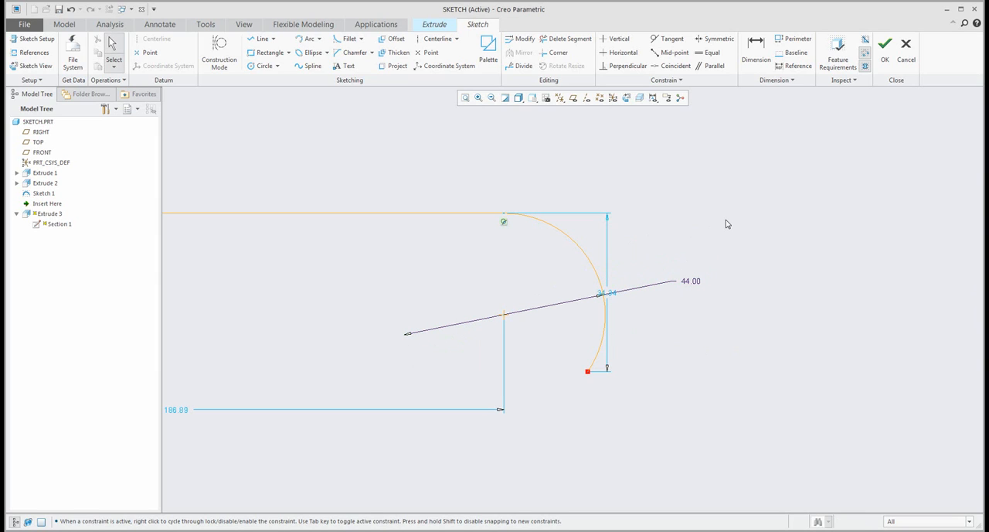
# - Convert the arc's diameter dimension back to a radius and move the arc's height dimension farther right, clear of the arc
pyautogui.click(693, 284)
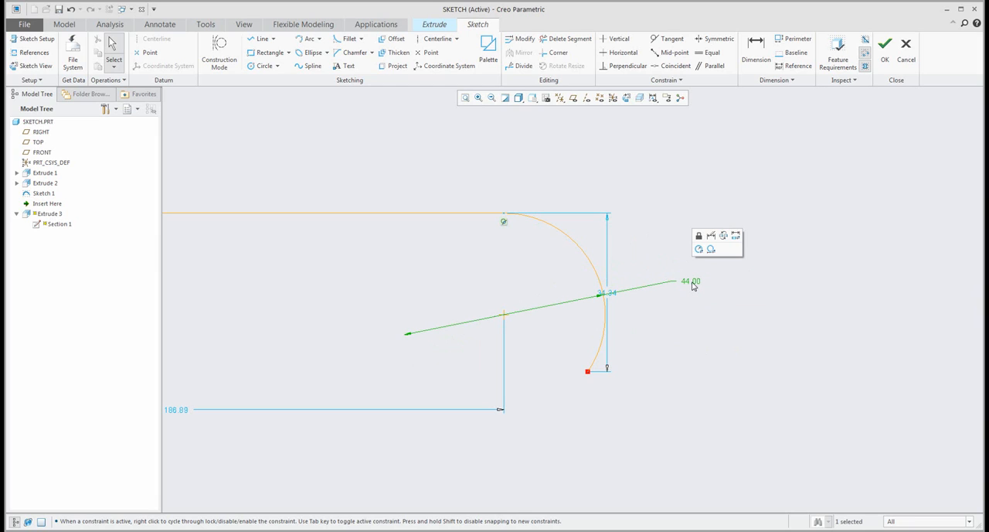
pyautogui.click(698, 248)
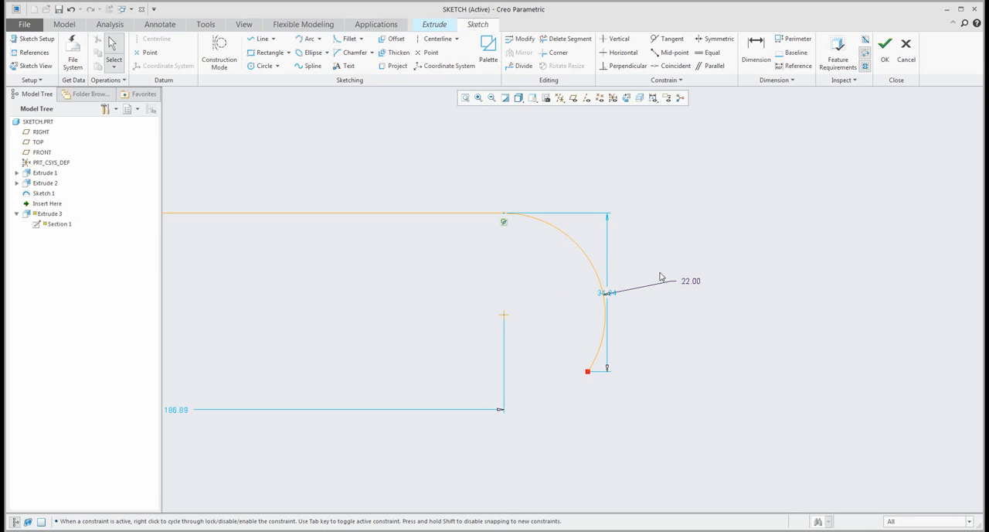
pyautogui.moveTo(610, 293); pyautogui.dragTo(710, 304)
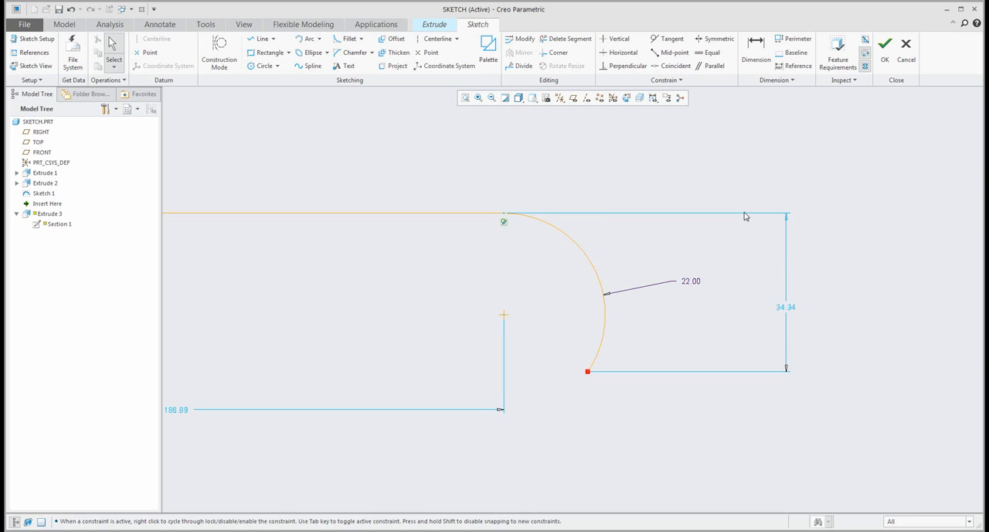
pyautogui.scroll(-1, 744, 216)
pyautogui.scroll(1, 745, 217)
# - Add an arc-length dimension between the arc's two endpoints, accepting its value, and delete that dimension again
pyautogui.click(755, 51)
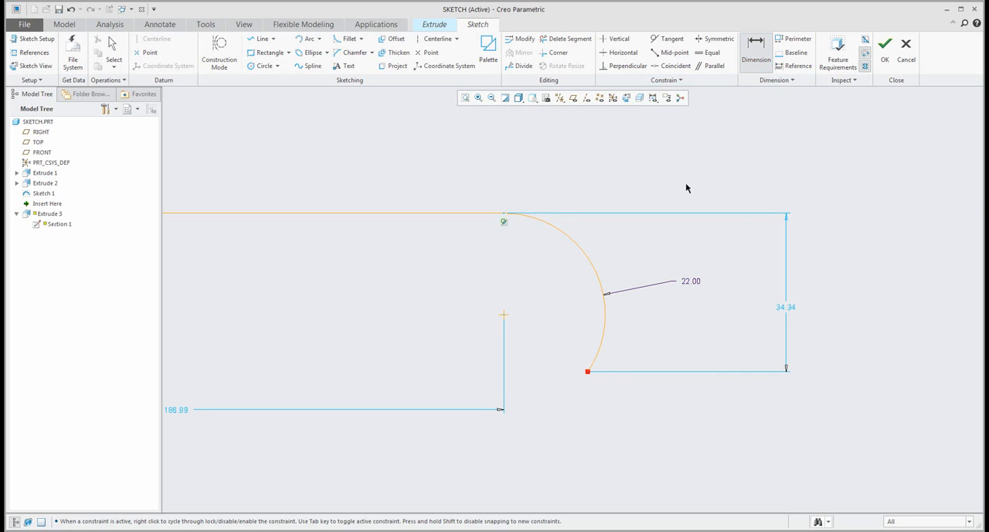
pyautogui.click(590, 264)
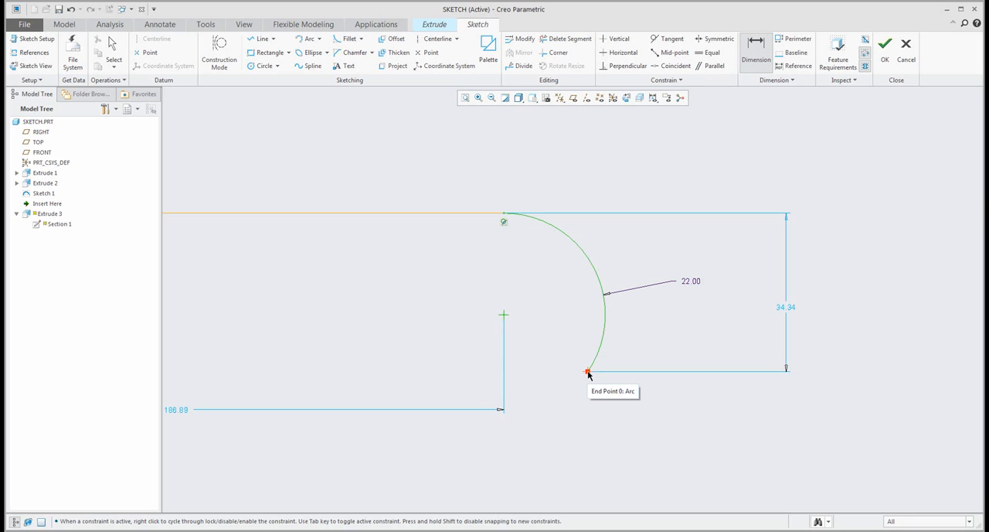
pyautogui.click(504, 213)
pyautogui.middleClick(634, 248)
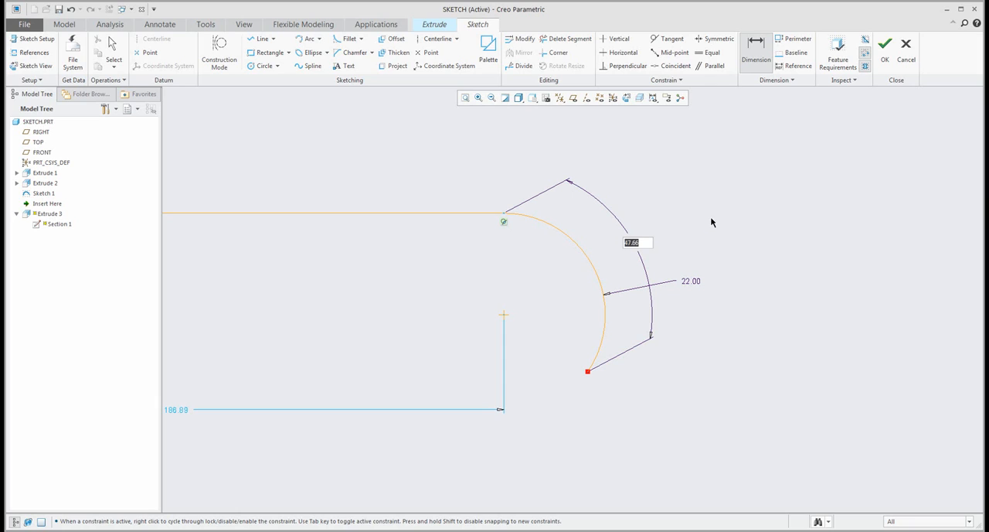
pyautogui.press('Return')
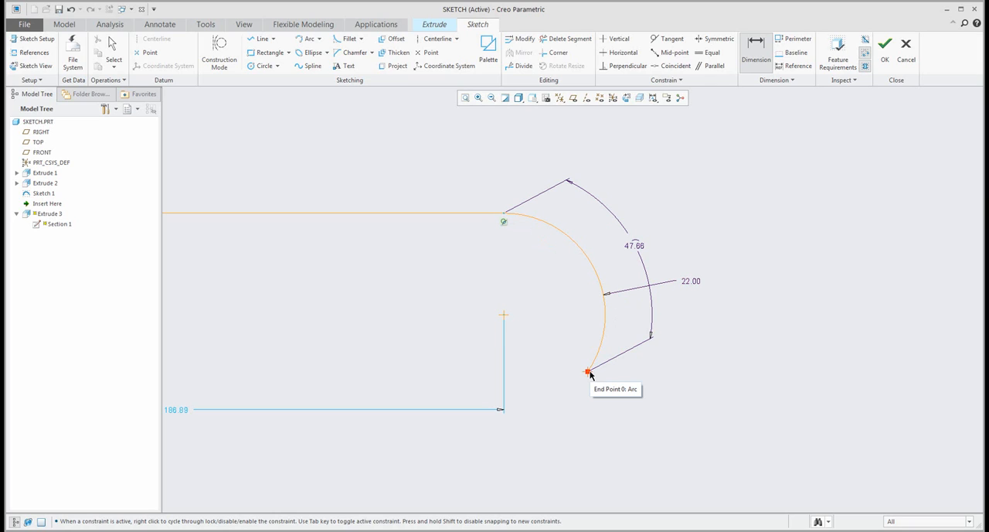
pyautogui.middleClick(690, 242)
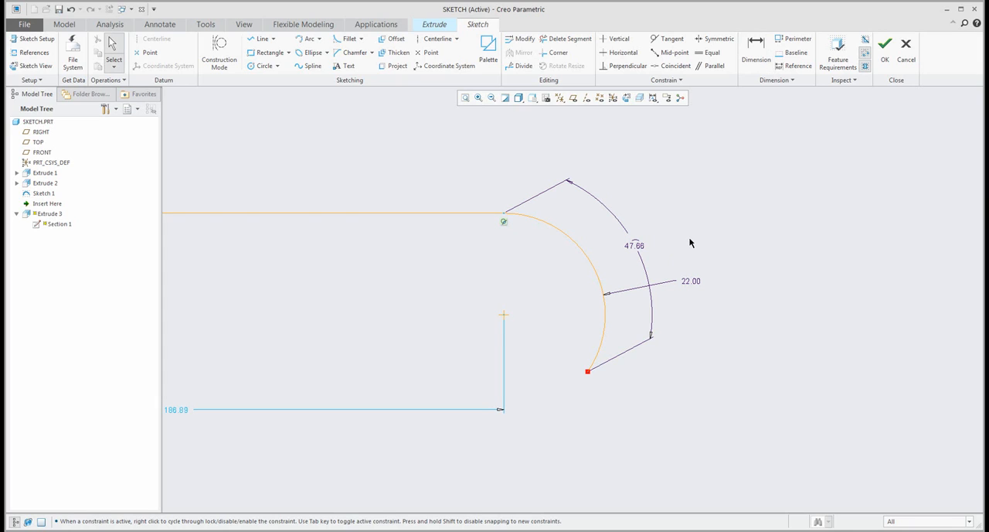
pyautogui.click(639, 250)
pyautogui.press('Delete')
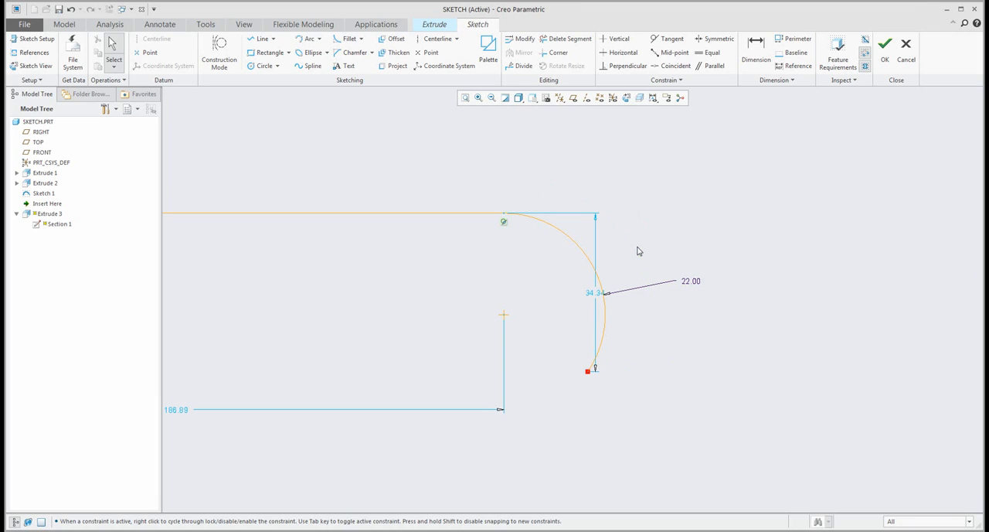
# - Add an angle dimension for the arc from its free end, centre and tangent end, and accept its value
pyautogui.scroll(-2, 686, 284)
pyautogui.scroll(-1, 686, 283)
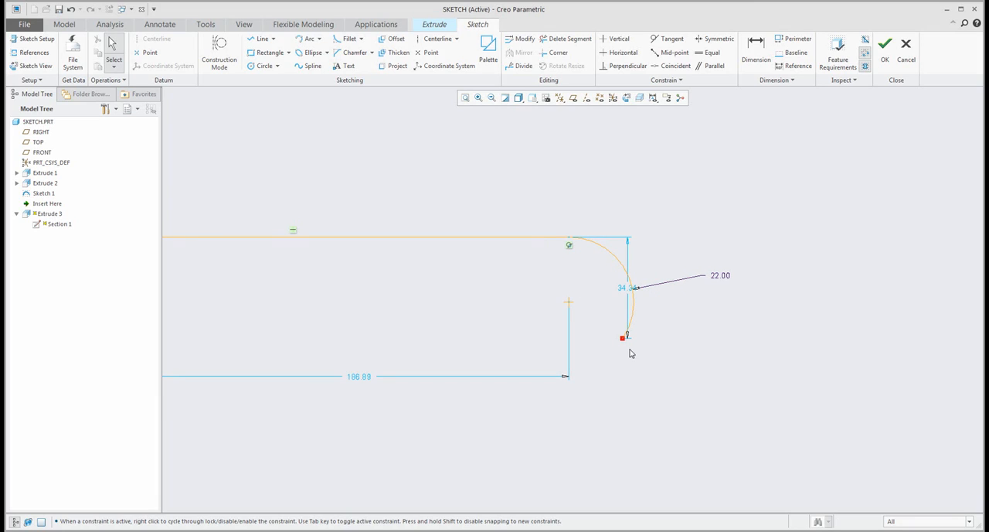
pyautogui.scroll(2, 611, 301)
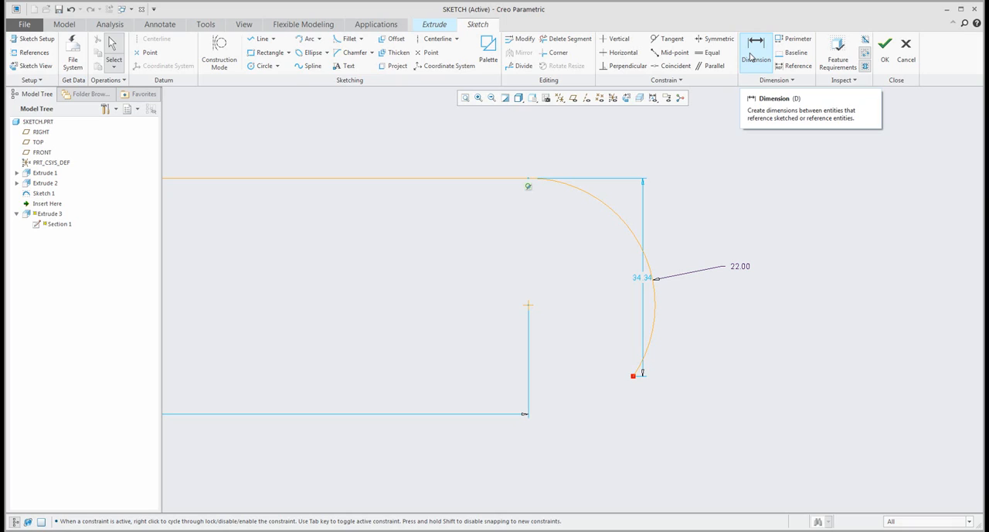
pyautogui.click(752, 56)
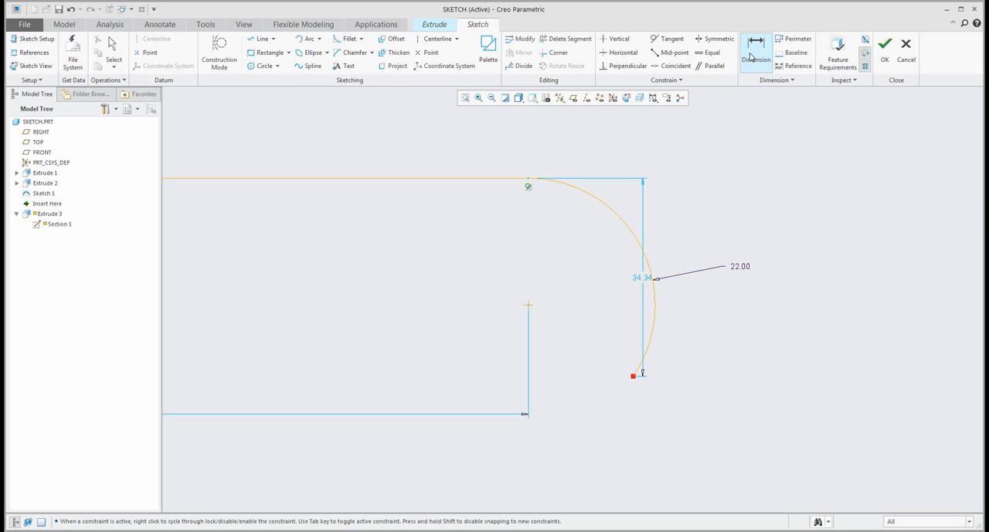
pyautogui.click(634, 377)
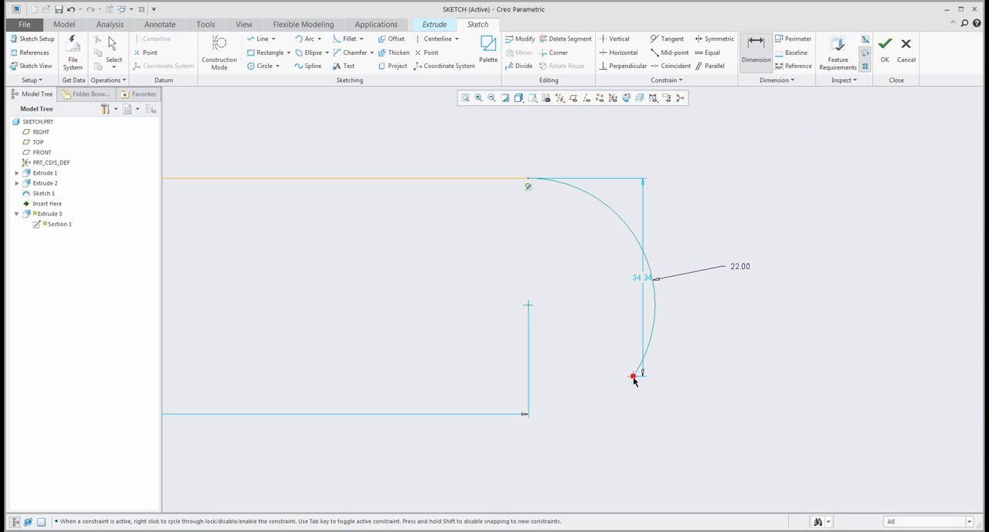
pyautogui.click(528, 306)
pyautogui.click(528, 180)
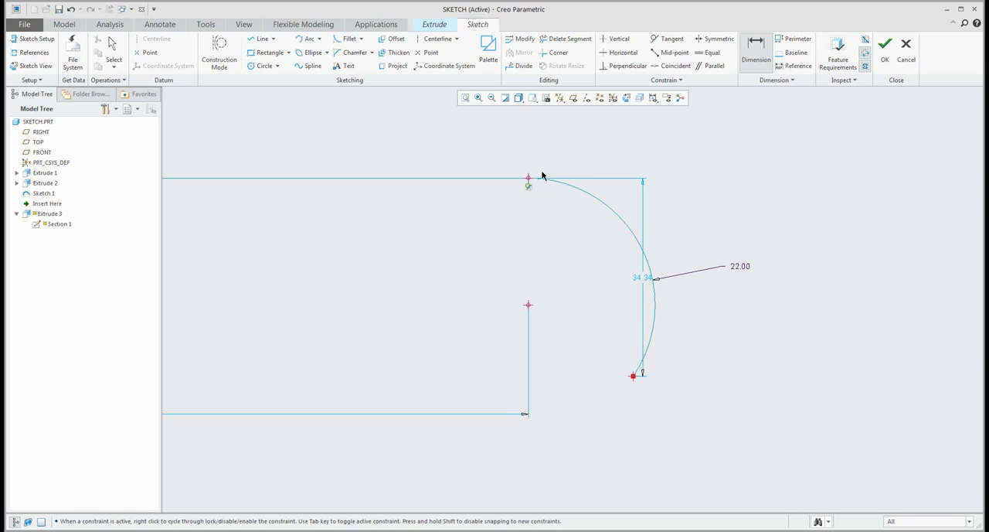
pyautogui.middleClick(682, 161)
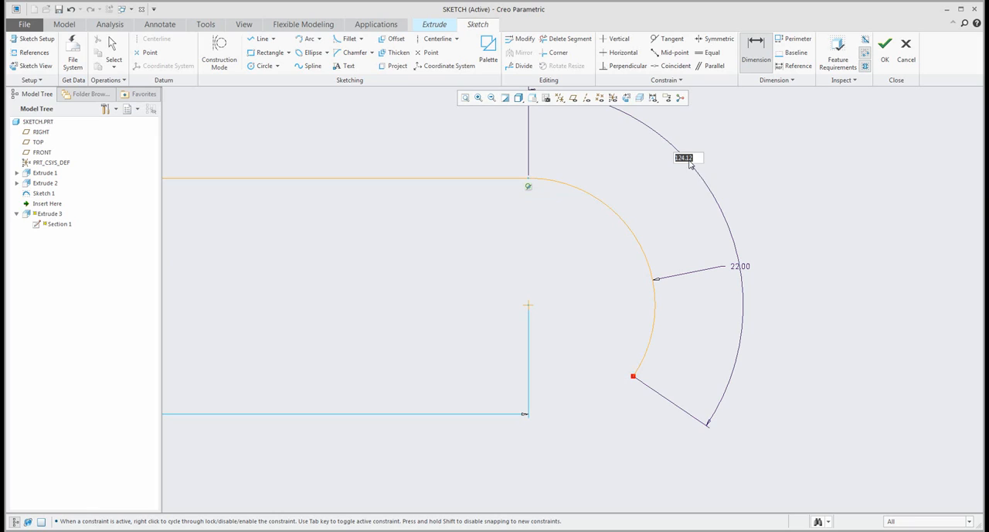
pyautogui.middleClick(809, 282)
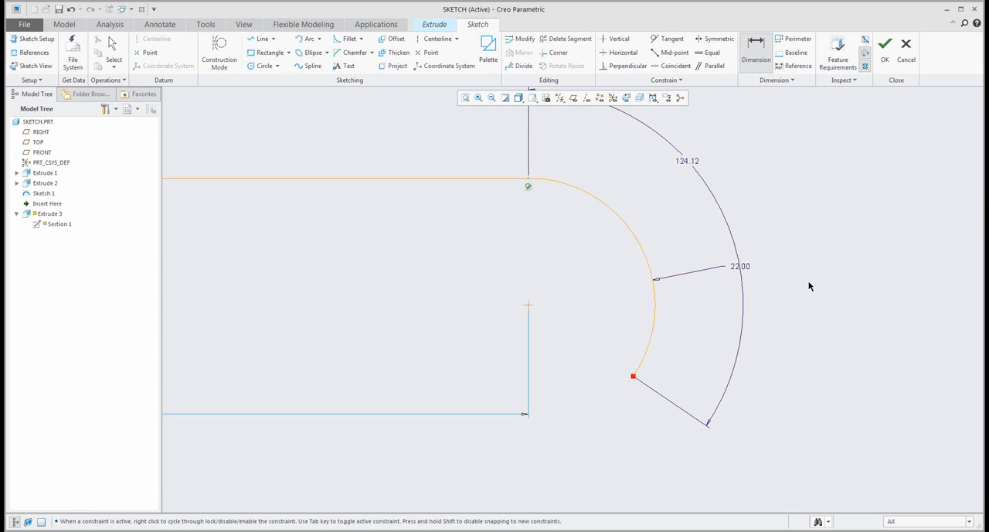
# - Set the arc's angle dimension to 125 degrees
pyautogui.doubleClick(686, 165)
pyautogui.write('1')
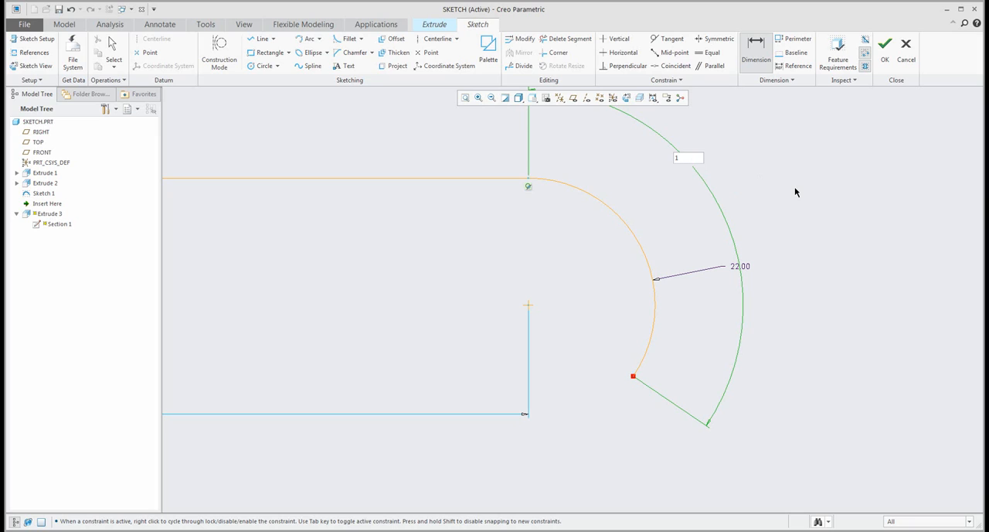
pyautogui.write('25')
pyautogui.press('Return')
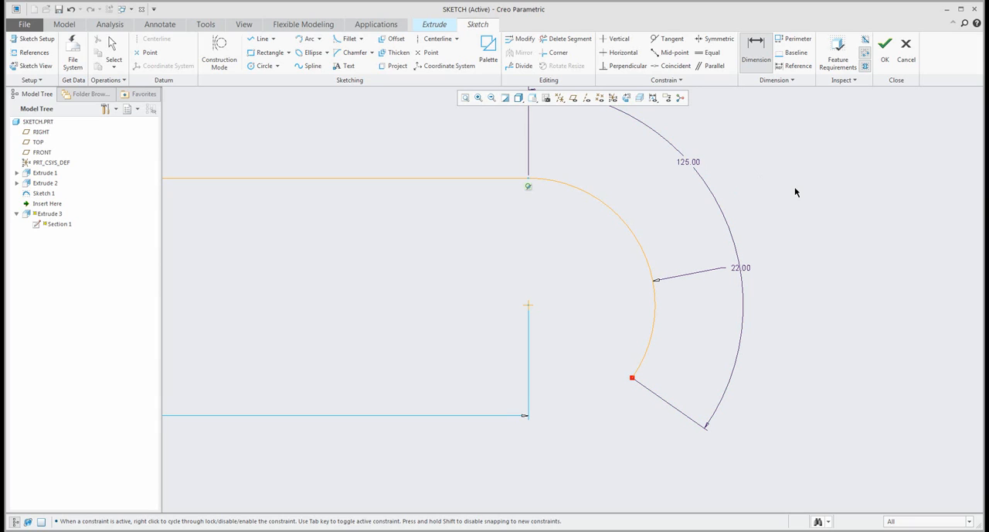
# - Set the arc's angle dimension to 45 degrees and end the dimensioning
pyautogui.doubleClick(683, 163)
pyautogui.write('45')
pyautogui.press('Return')
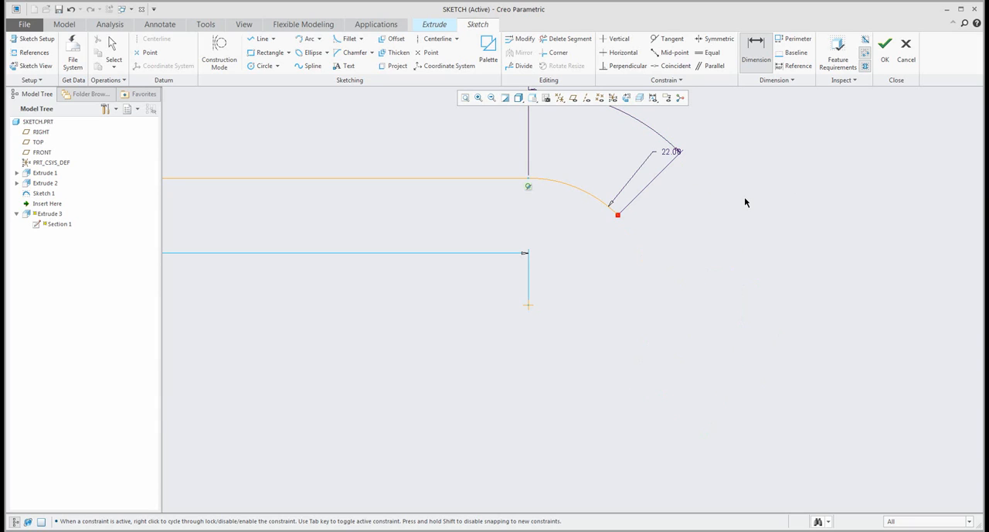
pyautogui.scroll(2, 501, 345)
pyautogui.scroll(-2, 566, 197)
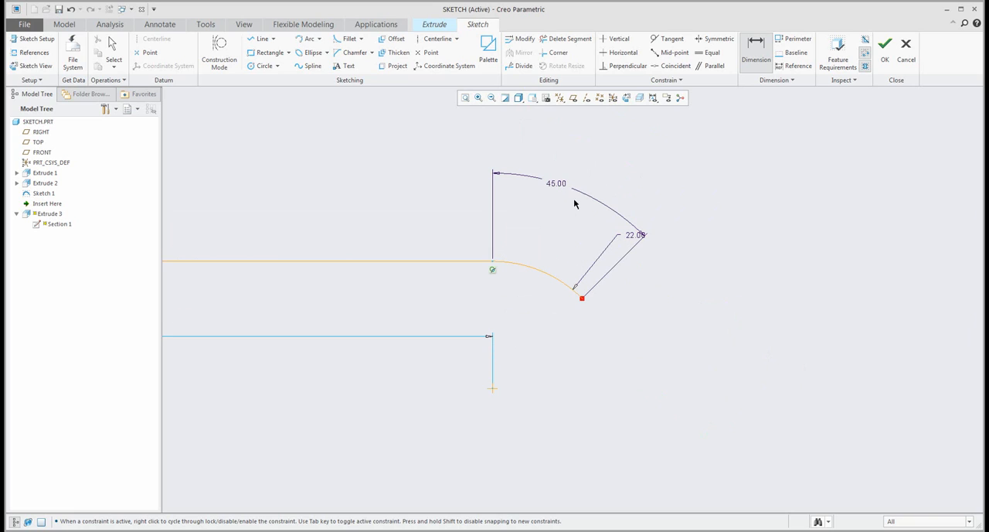
pyautogui.middleClick(643, 158)
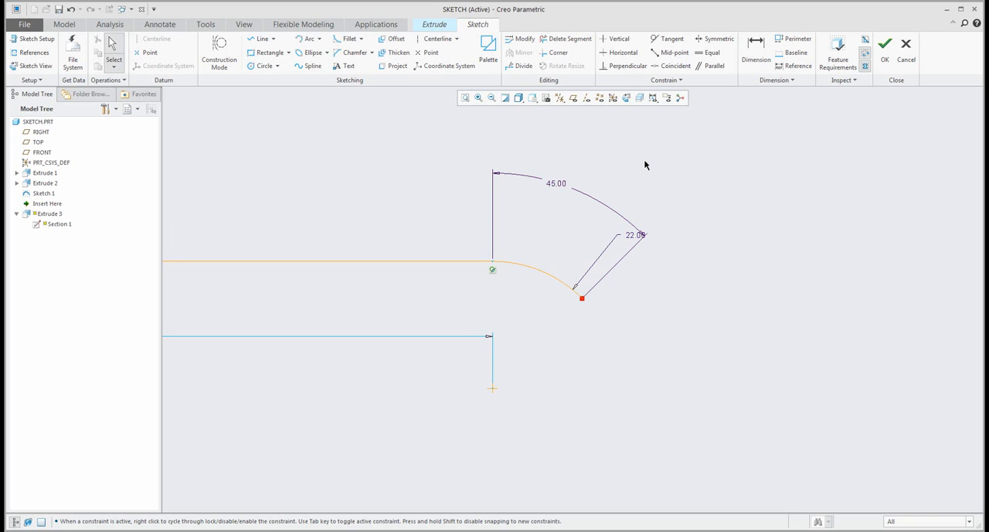
# - Move the arc's radius dimension inside the angle dimension, clear of its slanted extension line
pyautogui.scroll(1, 722, 259)
pyautogui.scroll(1, 697, 243)
pyautogui.keyDown('shift'); pyautogui.moveTo(697, 243); pyautogui.dragTo(693, 278, button='middle'); pyautogui.keyUp('shift')
pyautogui.click(689, 246)
pyautogui.moveTo(689, 242); pyautogui.dragTo(659, 239)
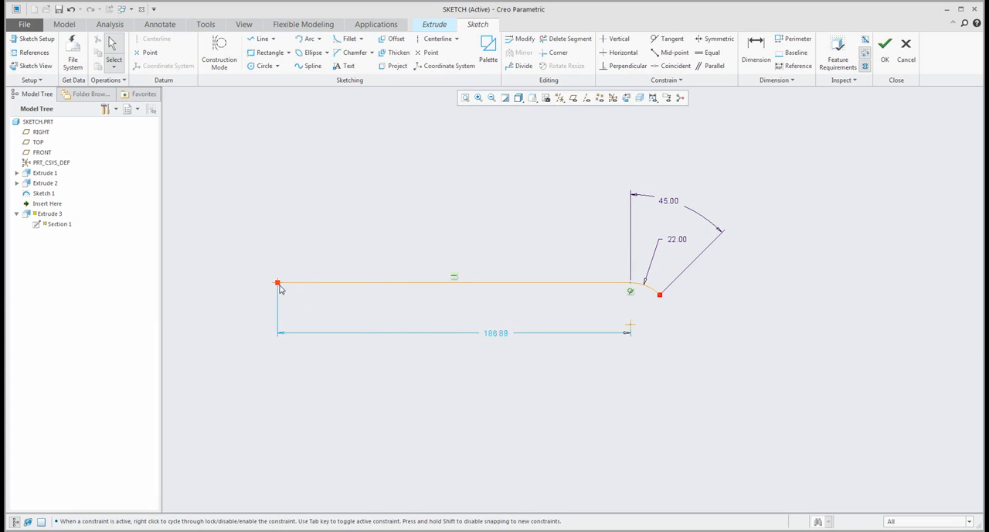
# - Reshape the sketch by its free ends, shortening the line to about 138.4 and enlarging the arc's radius to about 28.2
pyautogui.moveTo(278, 283)
pyautogui.mouseDown()
pyautogui.moveTo(410, 289)
pyautogui.moveTo(375, 289)
pyautogui.mouseUp()
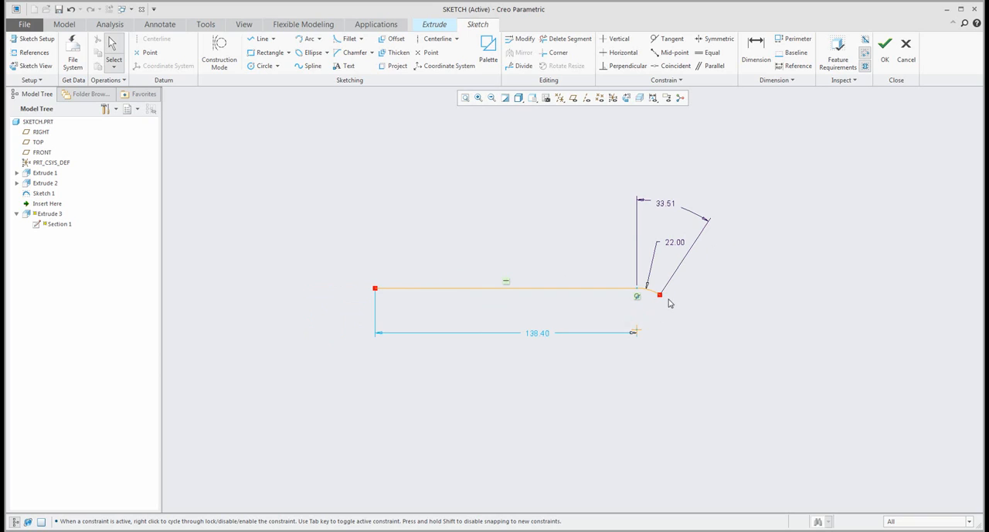
pyautogui.scroll(-3, 668, 299)
pyautogui.moveTo(653, 291); pyautogui.dragTo(706, 347)
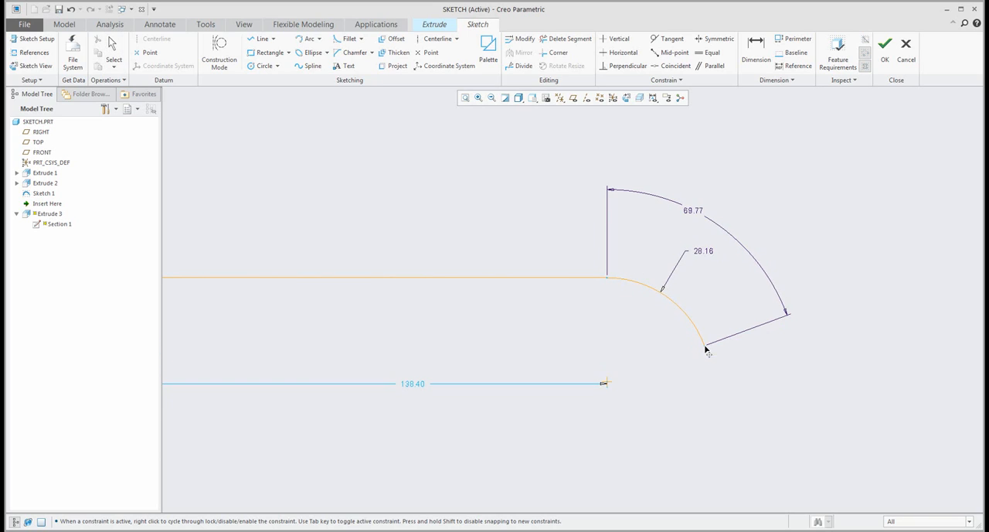
# - Move the line's length dimension above the line and set it to 150
pyautogui.scroll(2, 760, 294)
pyautogui.moveTo(538, 365); pyautogui.dragTo(488, 215)
pyautogui.doubleClick(487, 213)
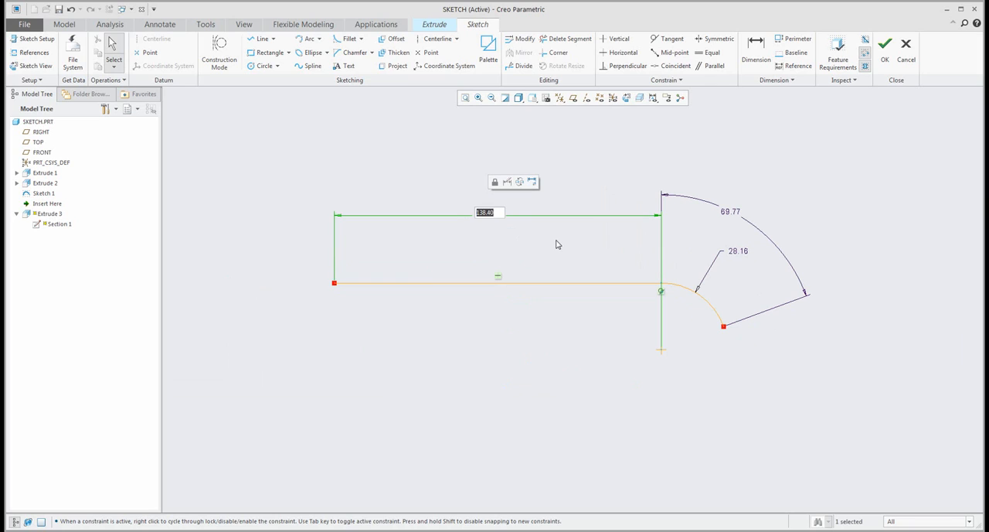
pyautogui.write('14')
pyautogui.press('Return')
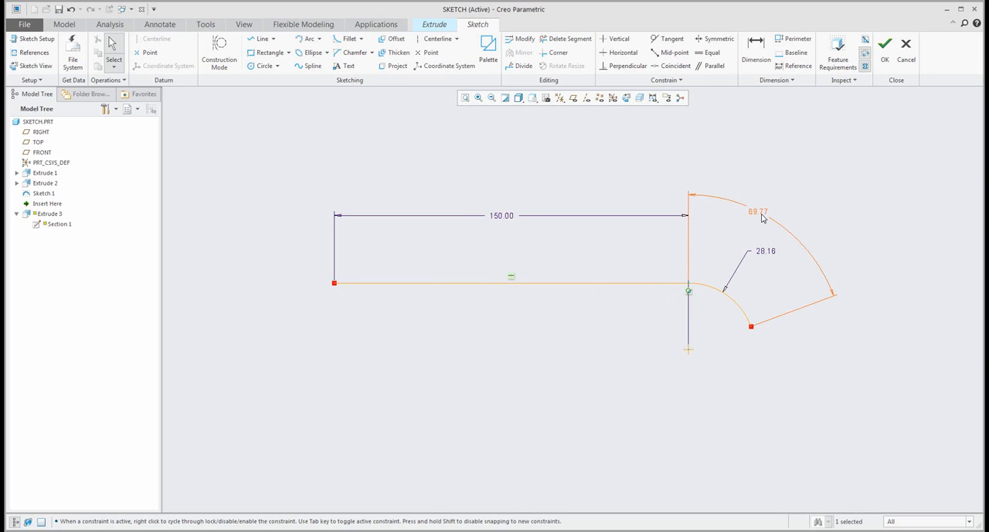
# - Replace the arc's angle dimension with an arc-length dimension between its endpoints, set to 50
pyautogui.click(764, 219)
pyautogui.press('Delete')
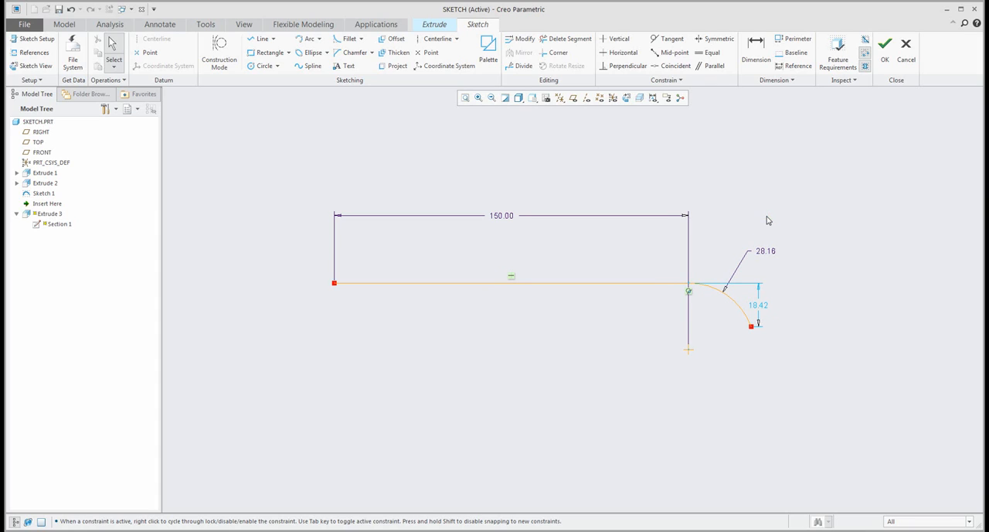
pyautogui.press('d')
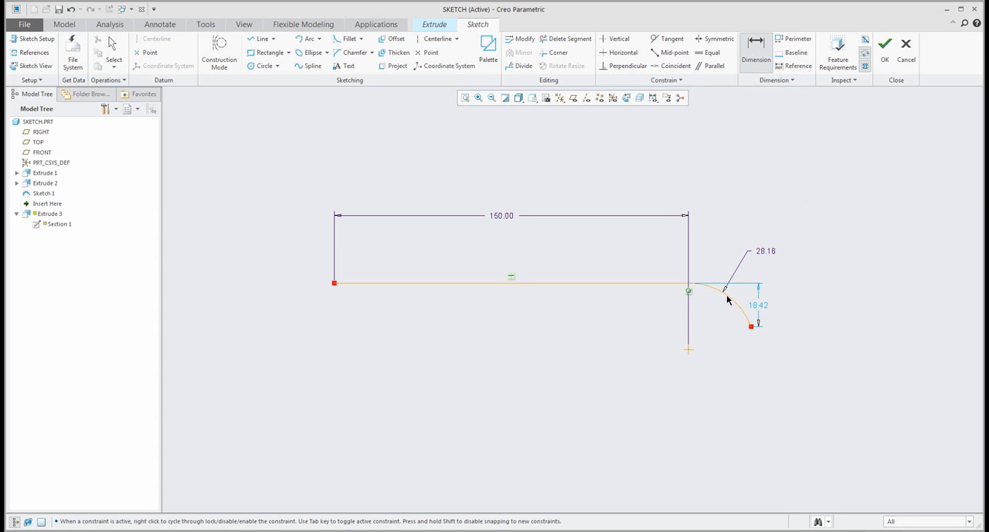
pyautogui.click(689, 284)
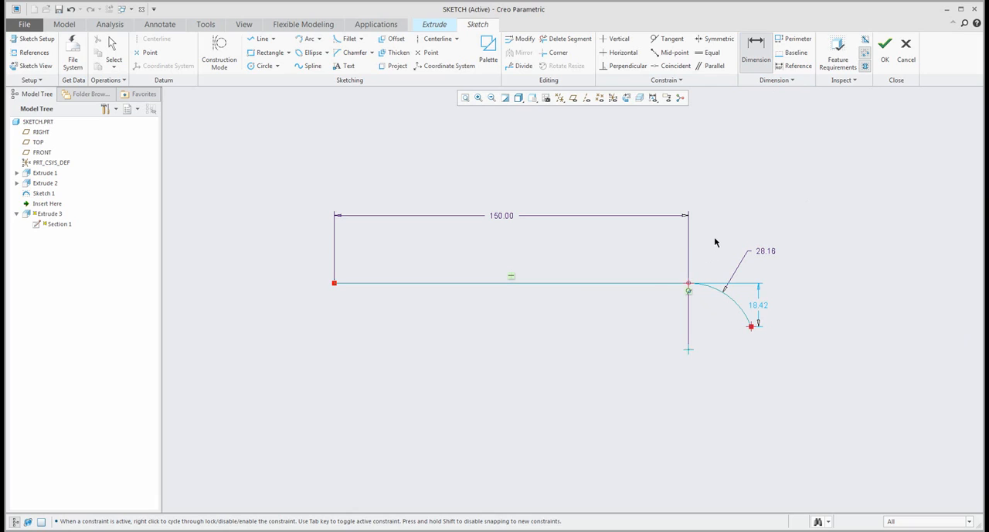
pyautogui.middleClick(715, 239)
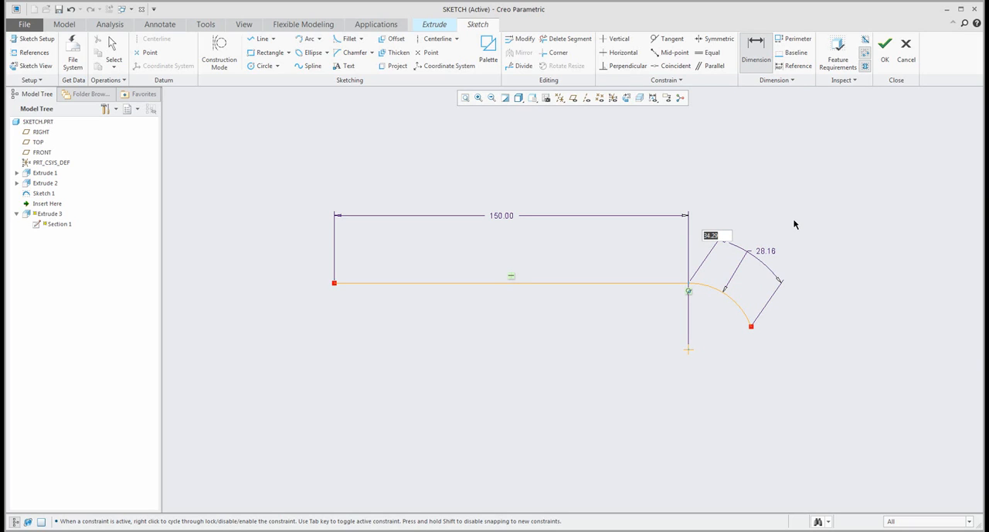
pyautogui.write('50')
pyautogui.press('Return')
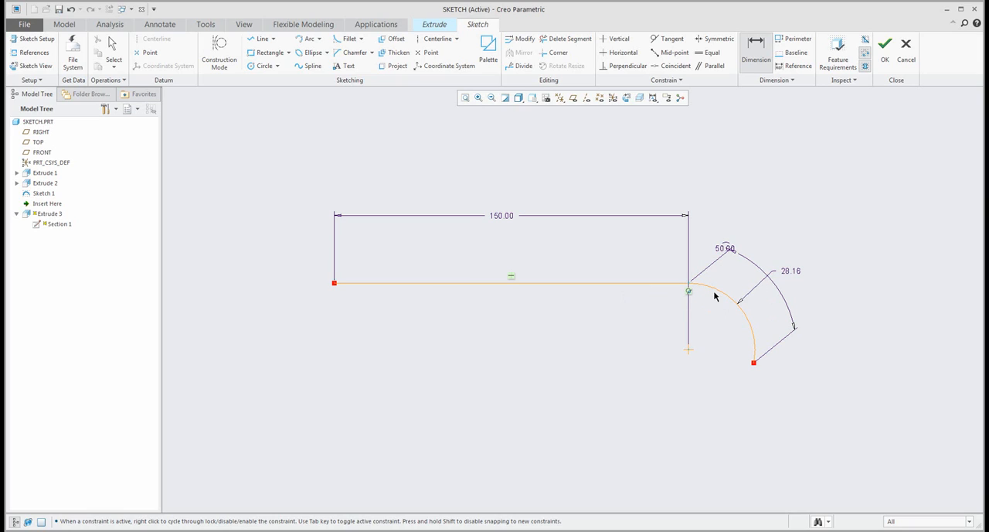
pyautogui.middleClick(723, 163)
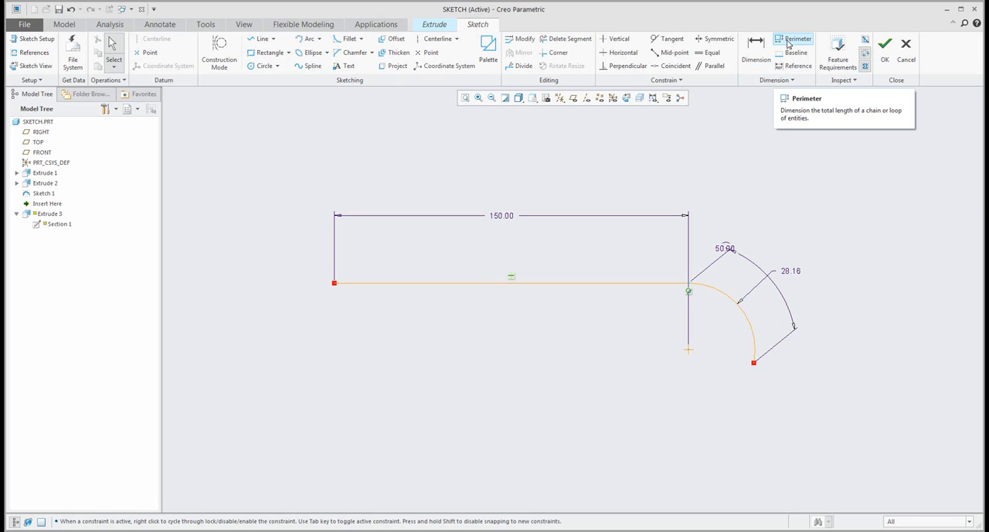
# - Add a perimeter dimension for the line and arc with the line's length as the varying dimension, and place it below the line
pyautogui.click(646, 284)
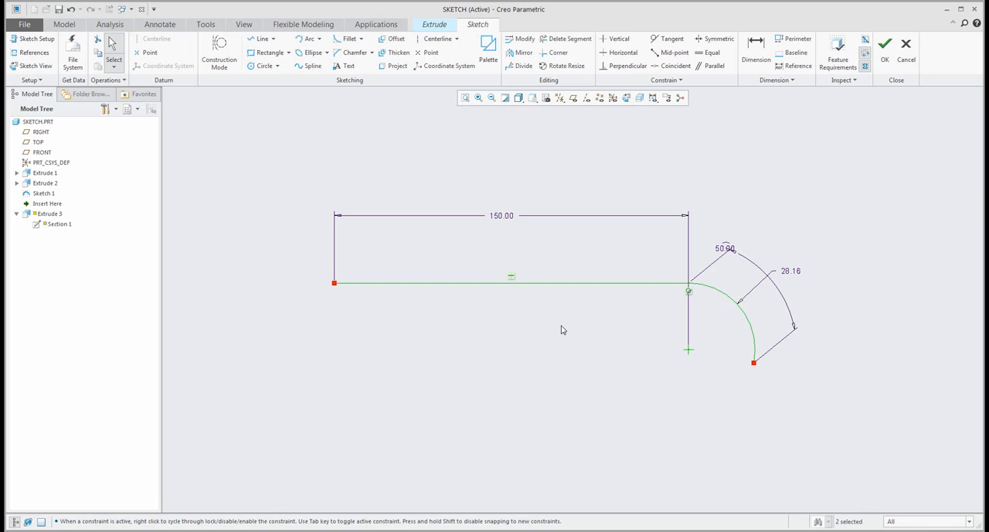
pyautogui.click(790, 39)
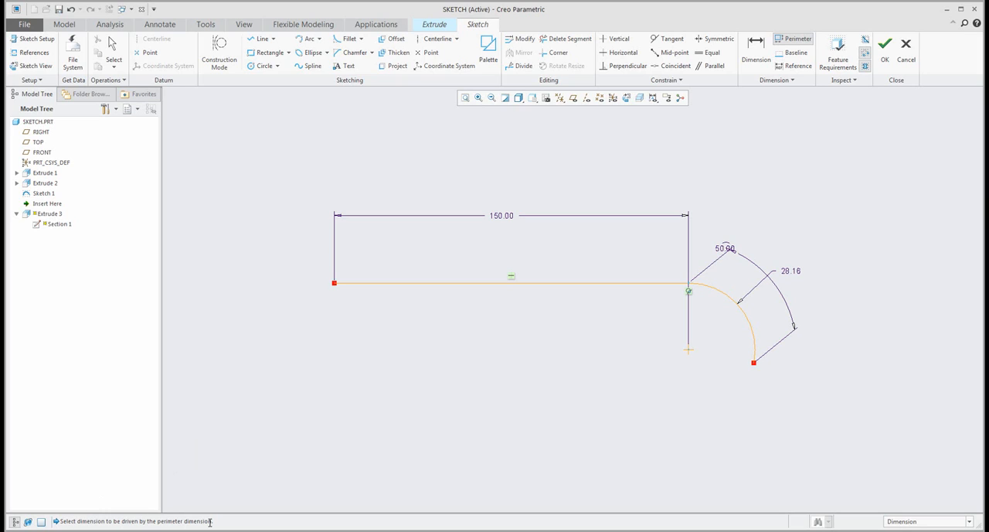
pyautogui.click(504, 217)
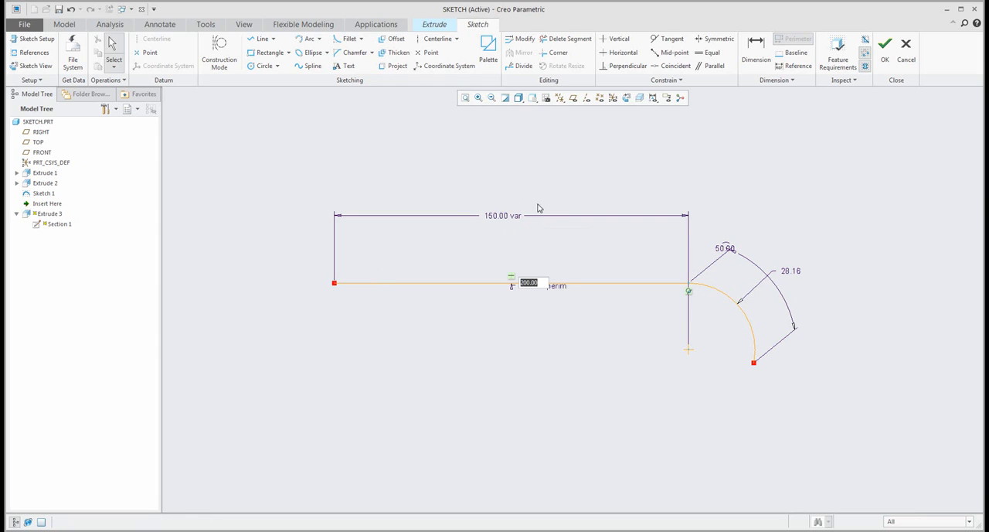
pyautogui.press('Return')
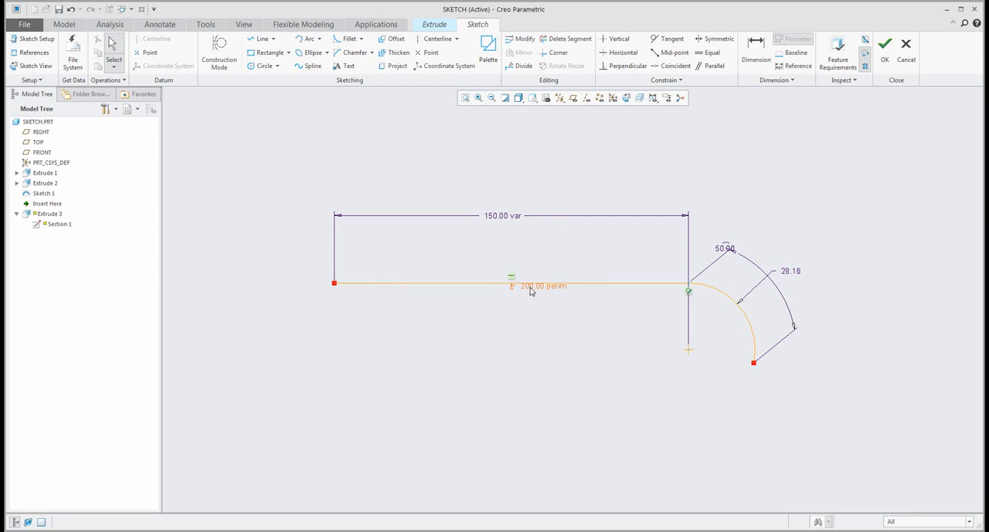
pyautogui.moveTo(534, 301); pyautogui.dragTo(528, 320)
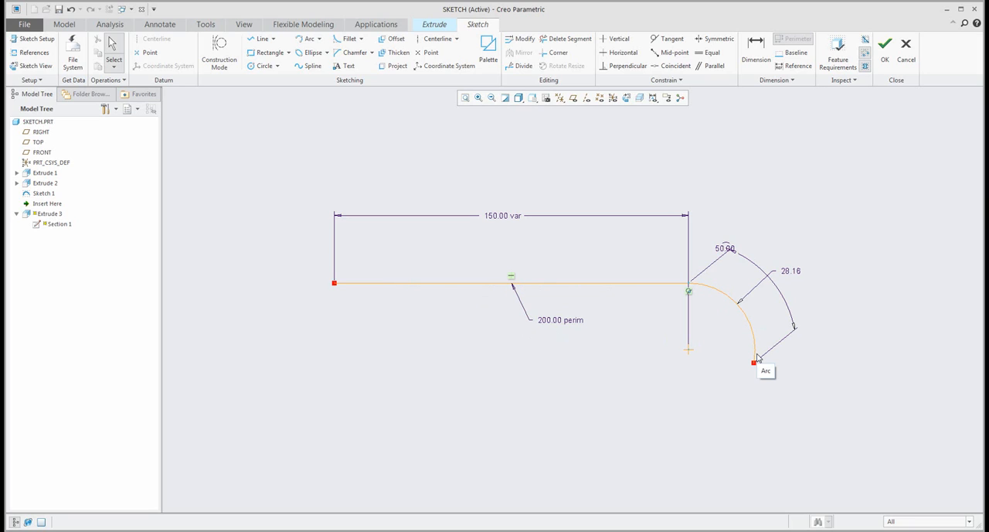
# - Set the perimeter to 100 and shrink the arc by its free end to about 19.5 long with a radius of about 22.4
pyautogui.doubleClick(556, 320)
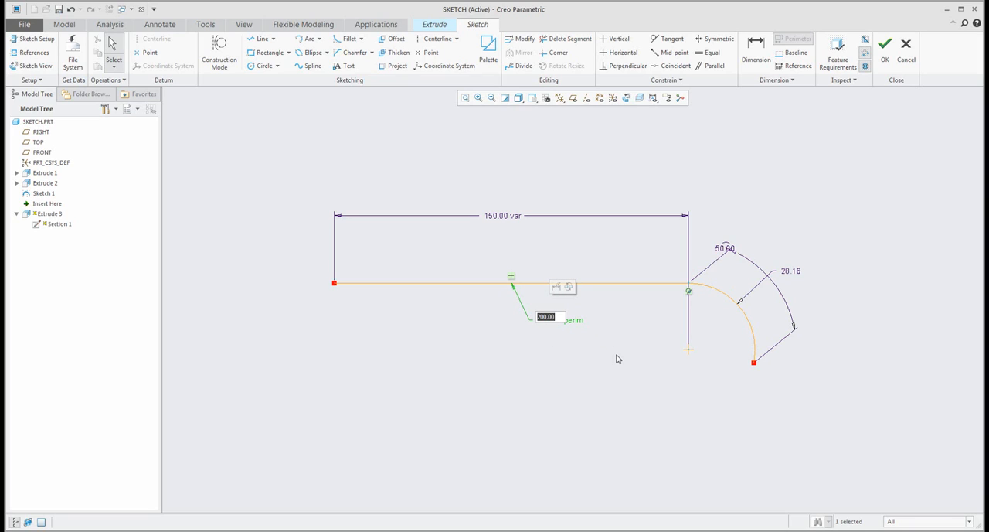
pyautogui.write('100')
pyautogui.press('Return')
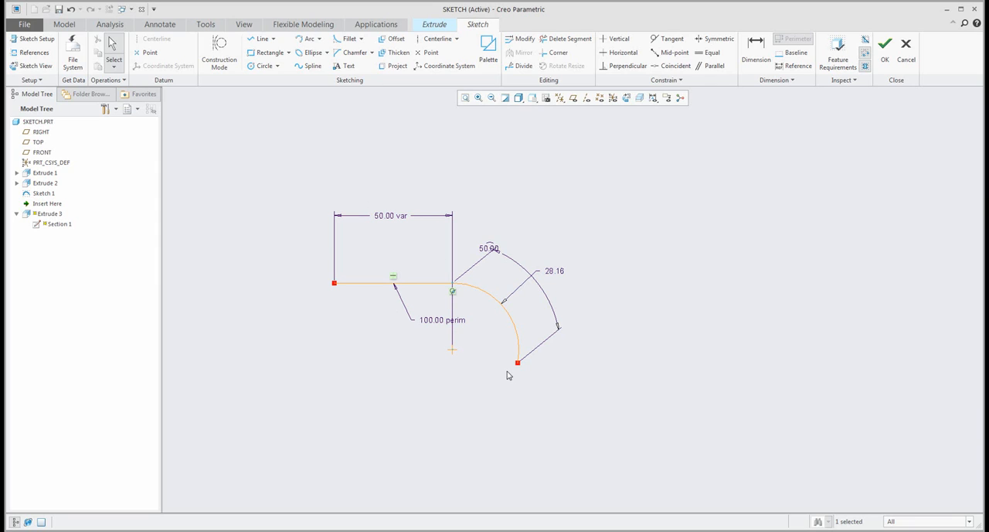
pyautogui.moveTo(519, 367); pyautogui.dragTo(495, 305)
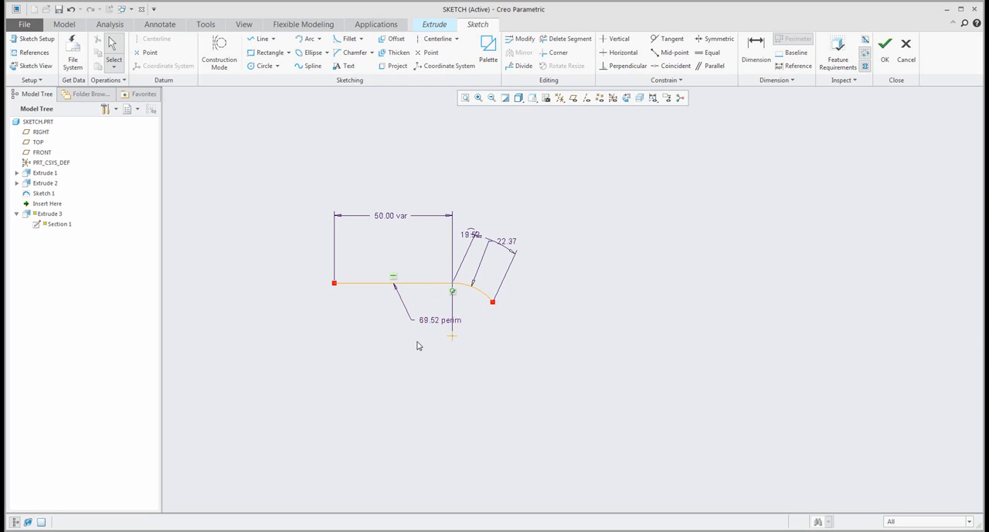
# - Set the perimeter dimension back to 100 and move the arc-length dimension farther above the arc
pyautogui.doubleClick(434, 320)
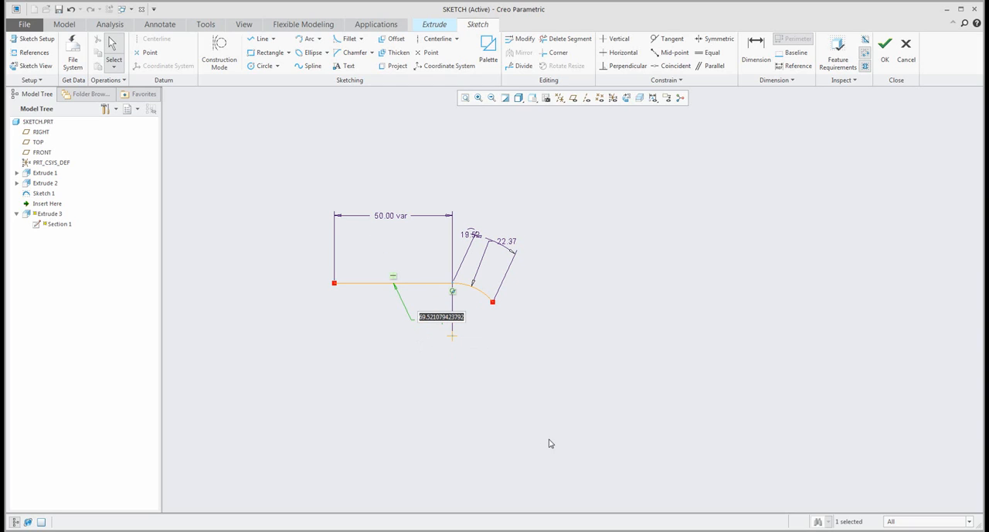
pyautogui.write('100')
pyautogui.press('Return')
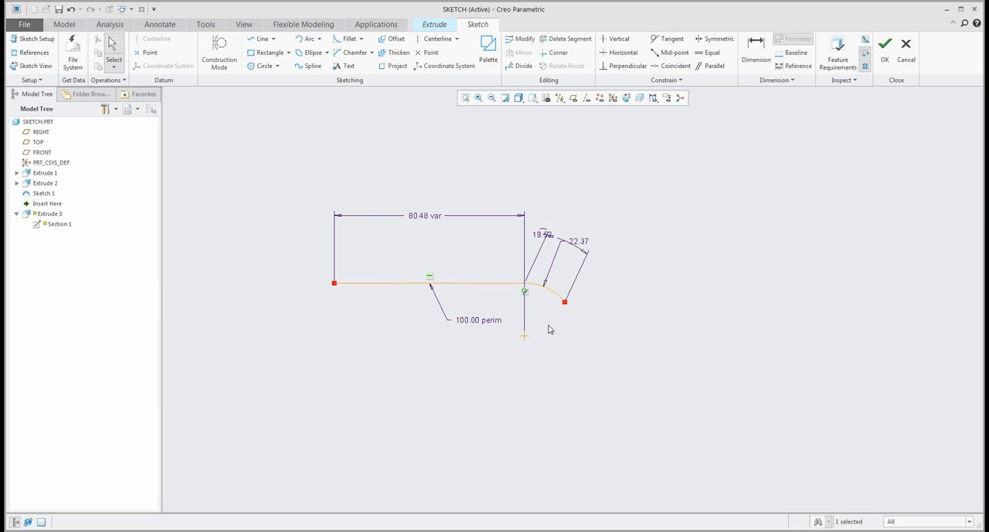
pyautogui.moveTo(543, 232); pyautogui.dragTo(579, 204)
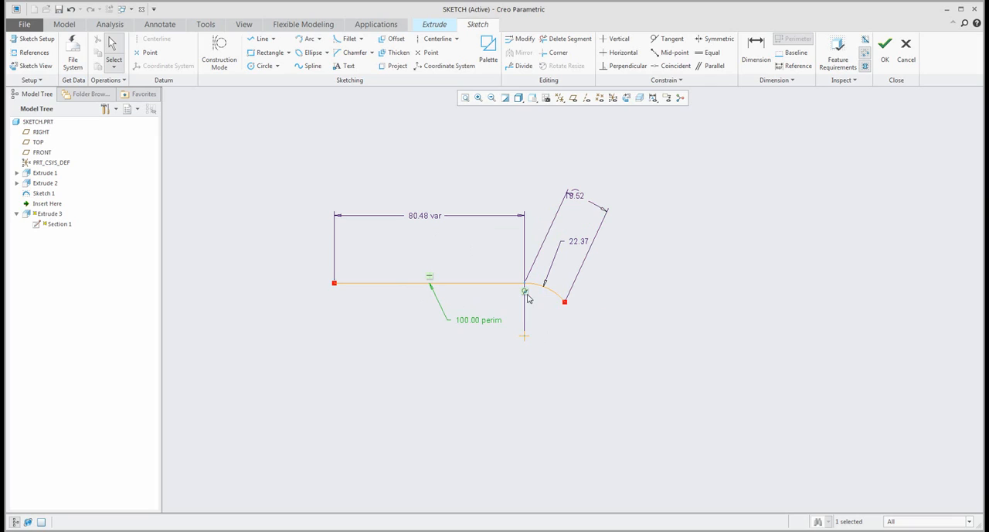
# - Delete the arc-length dimension and set the vertical distance from the line to the arc's free end to 10
pyautogui.click(608, 216)
pyautogui.press('Delete')
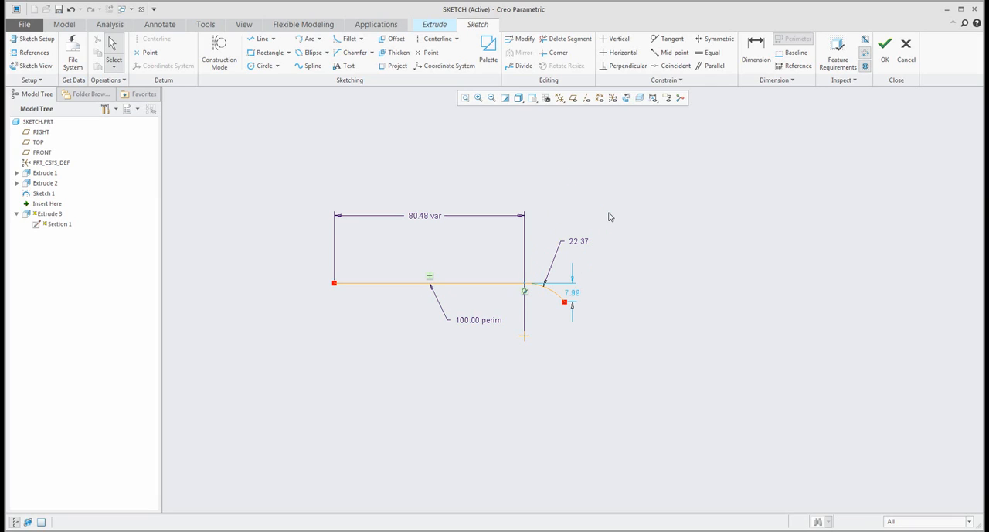
pyautogui.doubleClick(572, 293)
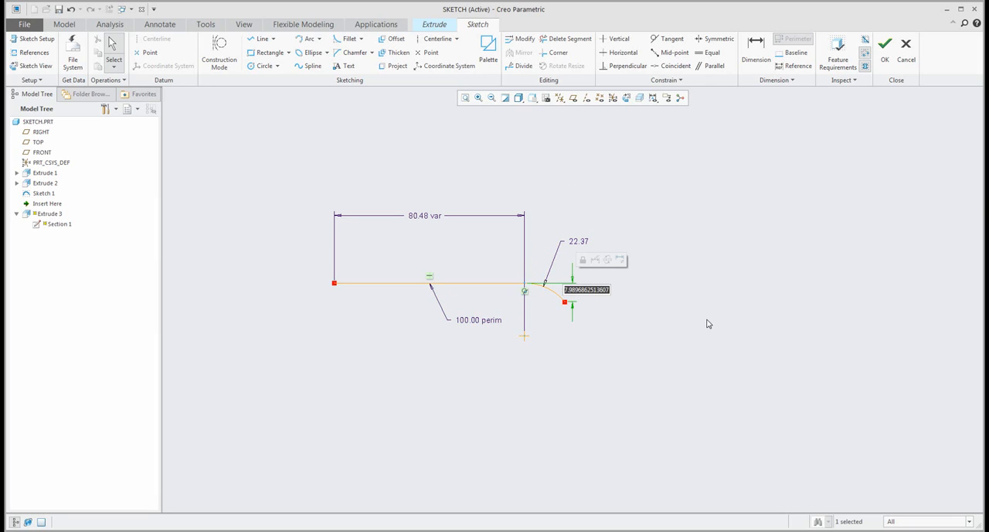
pyautogui.write('10')
pyautogui.press('Return')
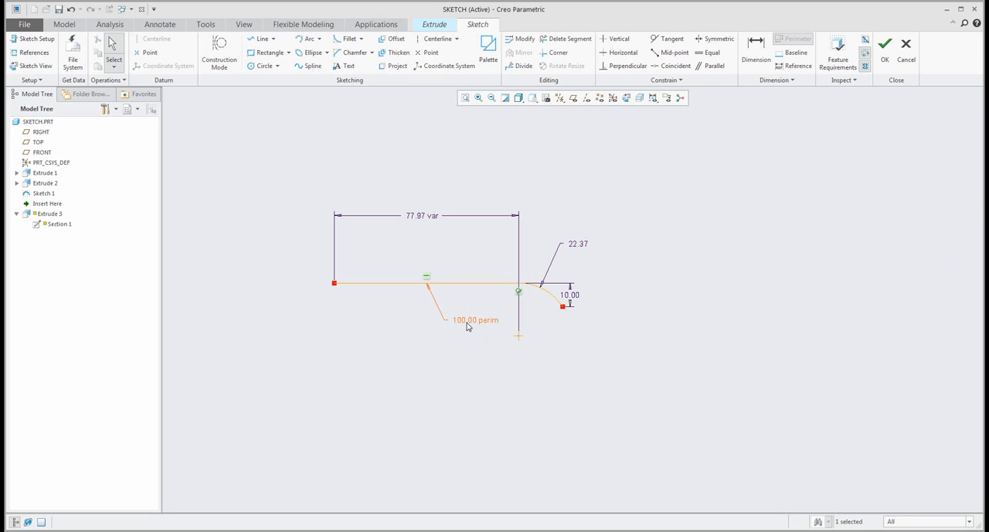
# - Set the arc's vertical height dimension to 15
pyautogui.doubleClick(565, 298)
pyautogui.write('15')
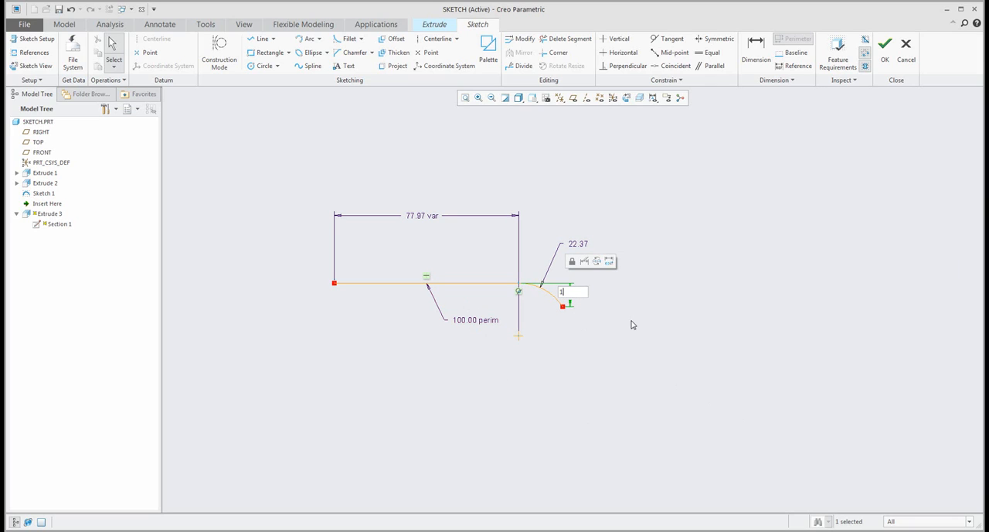
pyautogui.press('Return')
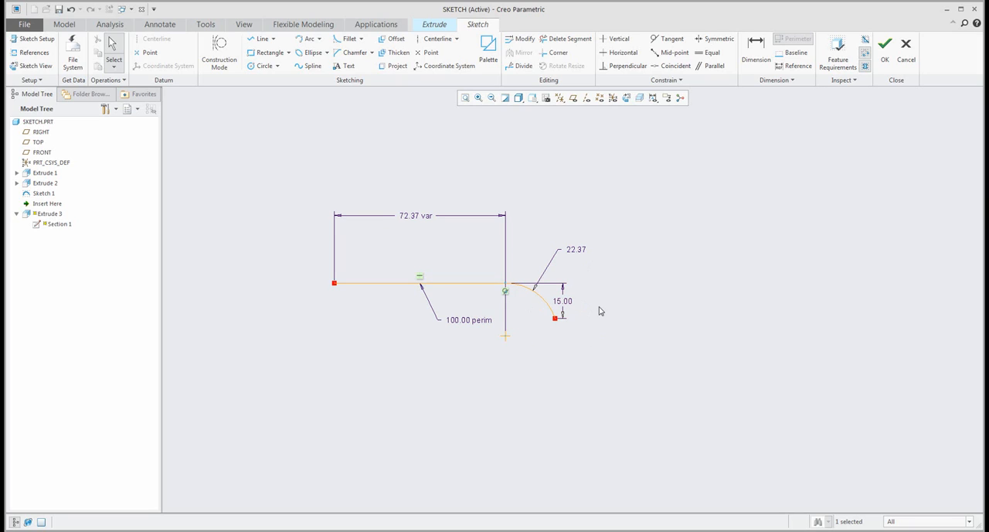
# - Modify the arc's height dimension with the thumbwheel, raising its sensitivity and adjusting the value to about 18.9
pyautogui.click(567, 306)
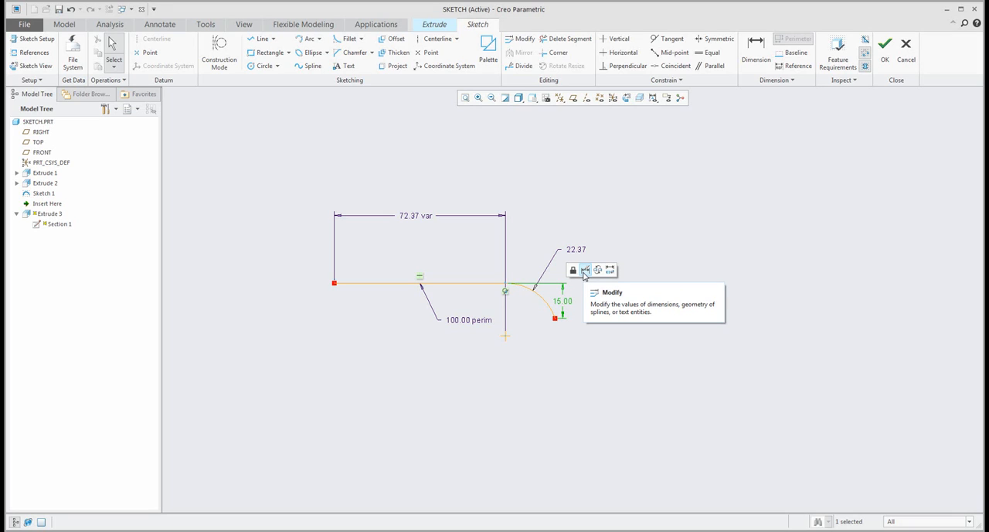
pyautogui.click(584, 270)
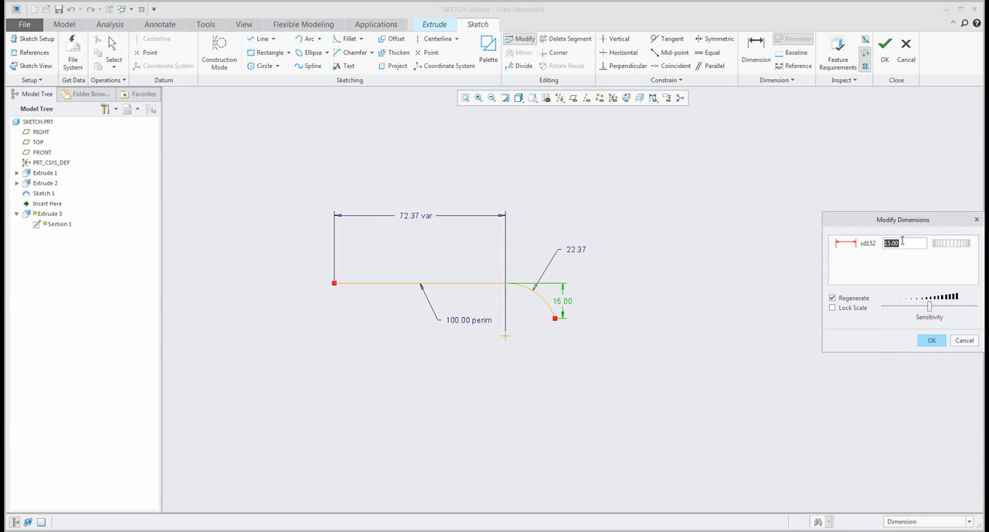
pyautogui.moveTo(895, 223); pyautogui.dragTo(709, 262)
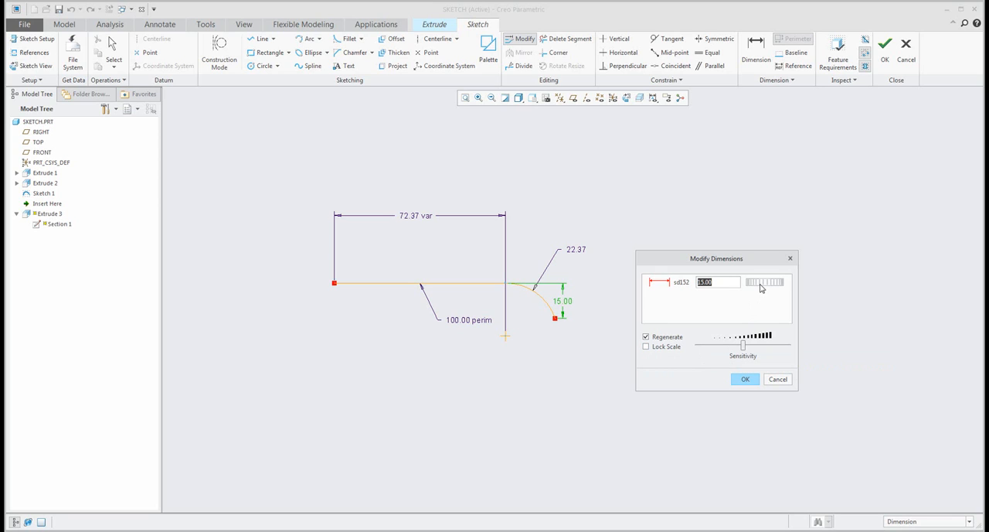
pyautogui.moveTo(762, 288)
pyautogui.mouseDown()
pyautogui.moveTo(776, 286)
pyautogui.moveTo(728, 283)
pyautogui.moveTo(782, 283)
pyautogui.mouseUp()
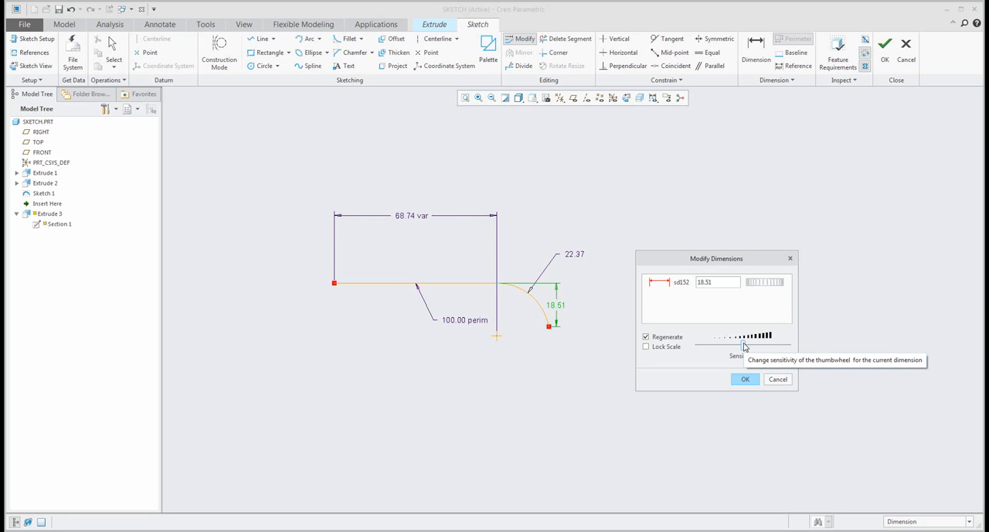
pyautogui.moveTo(743, 344)
pyautogui.mouseDown()
pyautogui.moveTo(773, 345)
pyautogui.moveTo(758, 345)
pyautogui.mouseUp()
pyautogui.moveTo(759, 287)
pyautogui.mouseDown()
pyautogui.moveTo(778, 285)
pyautogui.moveTo(743, 284)
pyautogui.moveTo(770, 285)
pyautogui.moveTo(755, 301)
pyautogui.mouseUp()
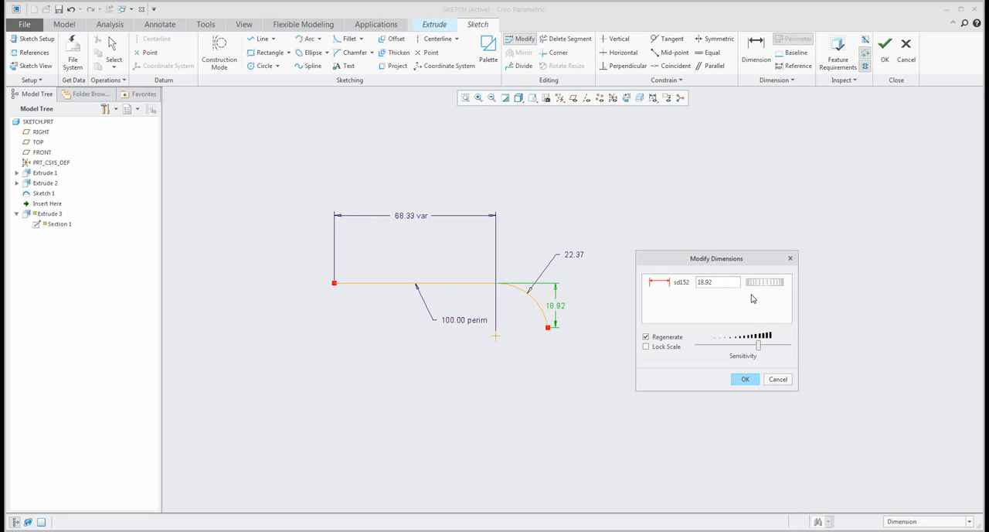
# - Set the arc height to 18, the radius to 30 and the perimeter to 150 together in Modify Dimensions, and apply them
pyautogui.moveTo(730, 278); pyautogui.dragTo(669, 275)
pyautogui.write('18')
pyautogui.press('Return')
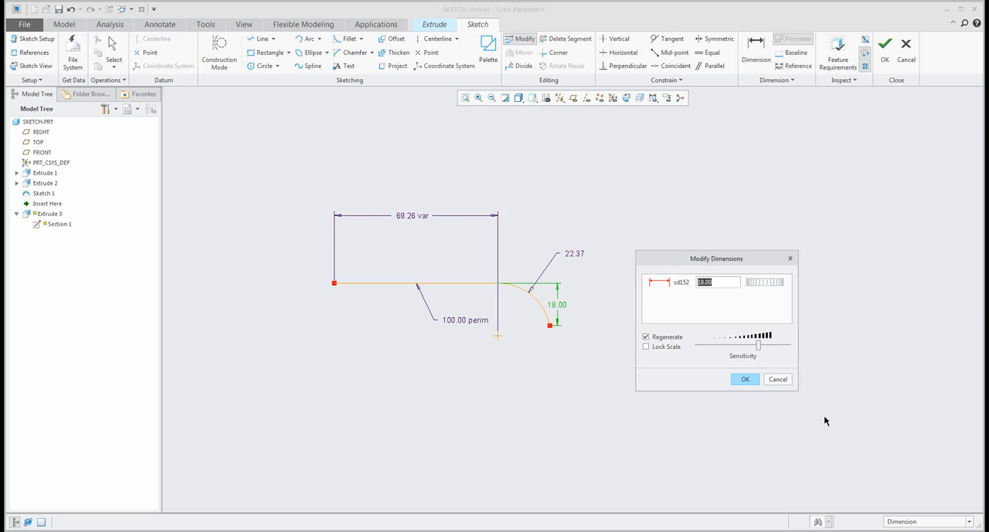
pyautogui.click(575, 255)
pyautogui.write('30')
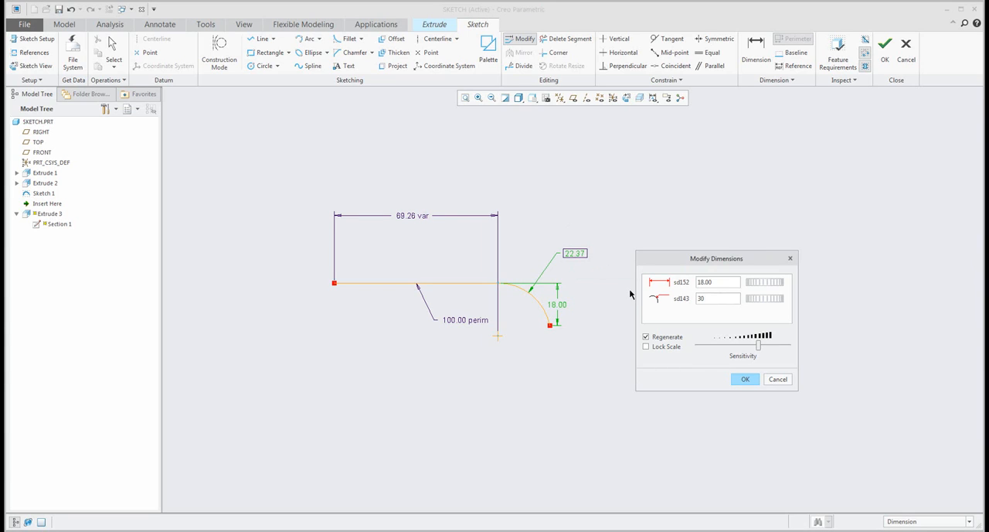
pyautogui.press('Return')
pyautogui.click(438, 323)
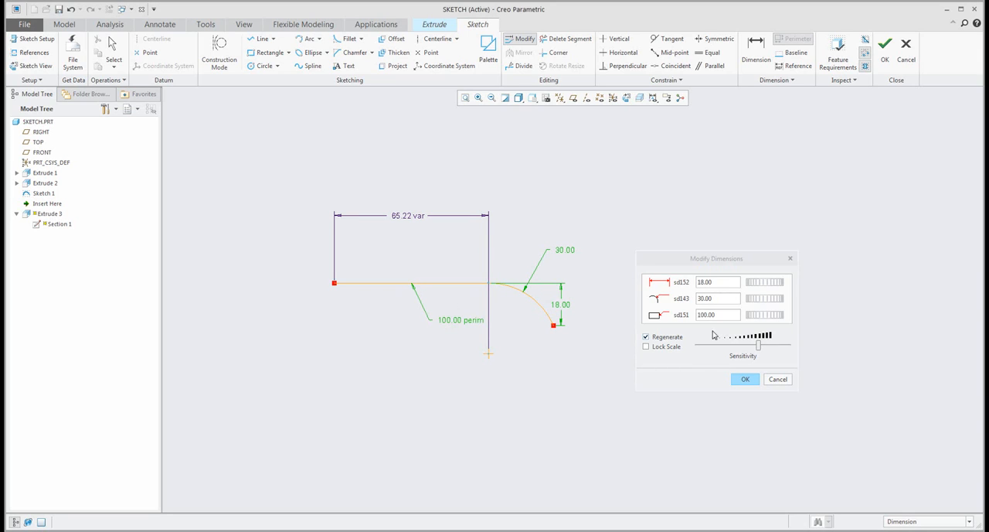
pyautogui.write('150')
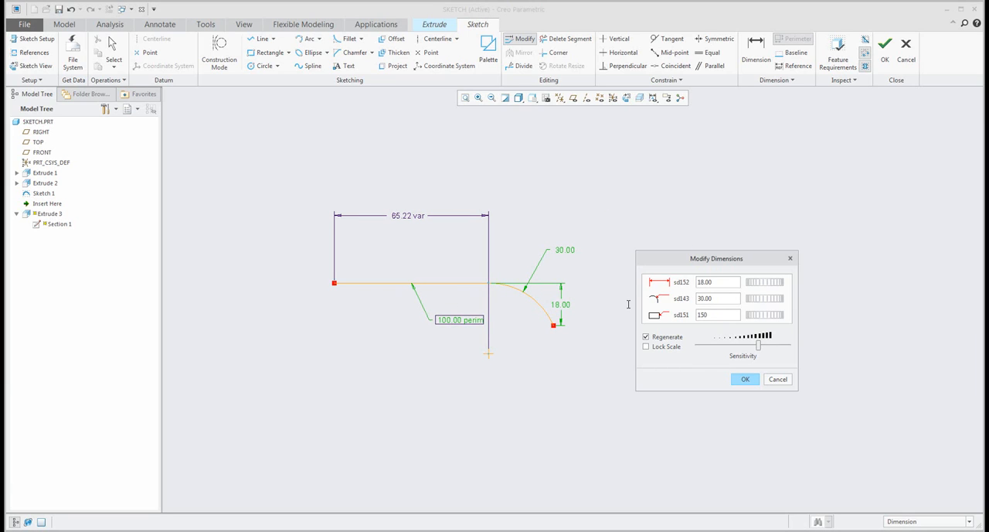
pyautogui.press('Return')
pyautogui.click(747, 378)
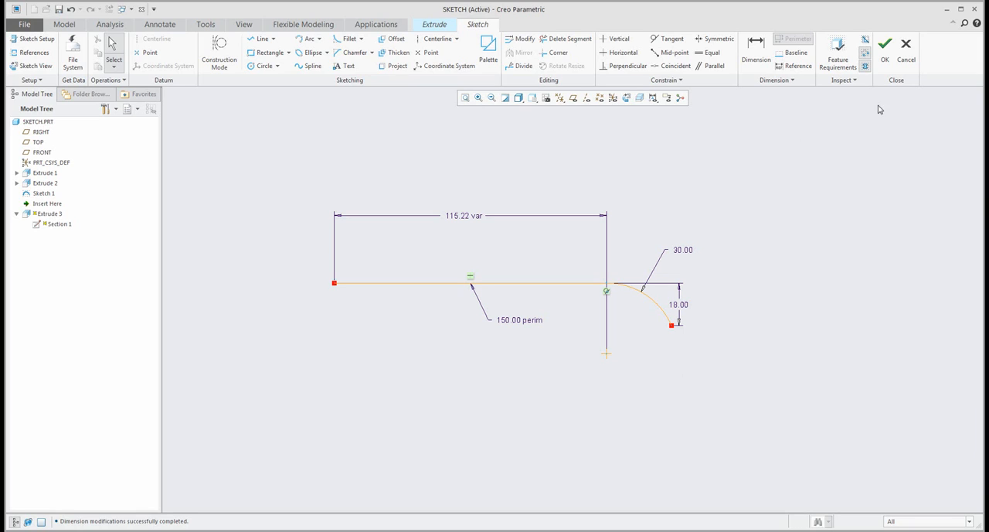
# - Quit the sketch without saving and cancel the extrude feature
pyautogui.click(905, 46)
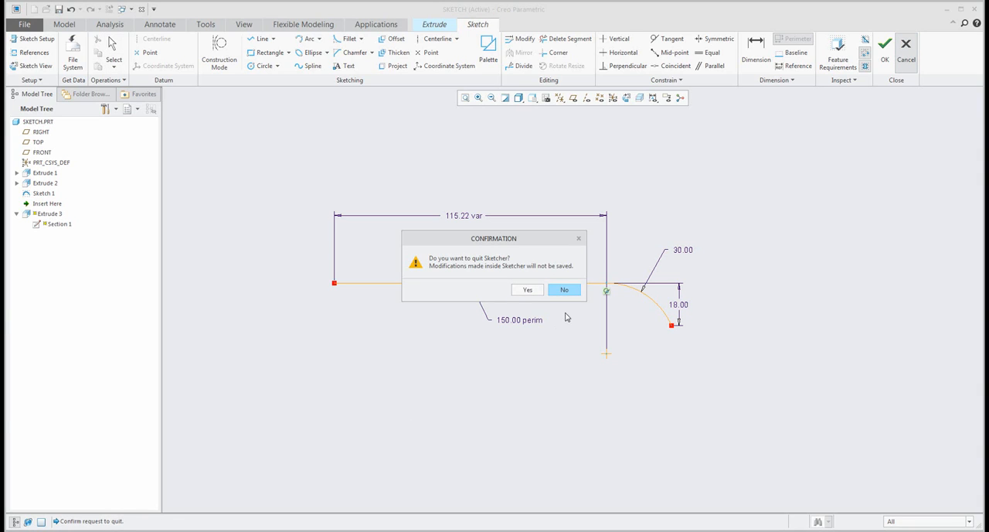
pyautogui.click(542, 292)
pyautogui.click(323, 54)
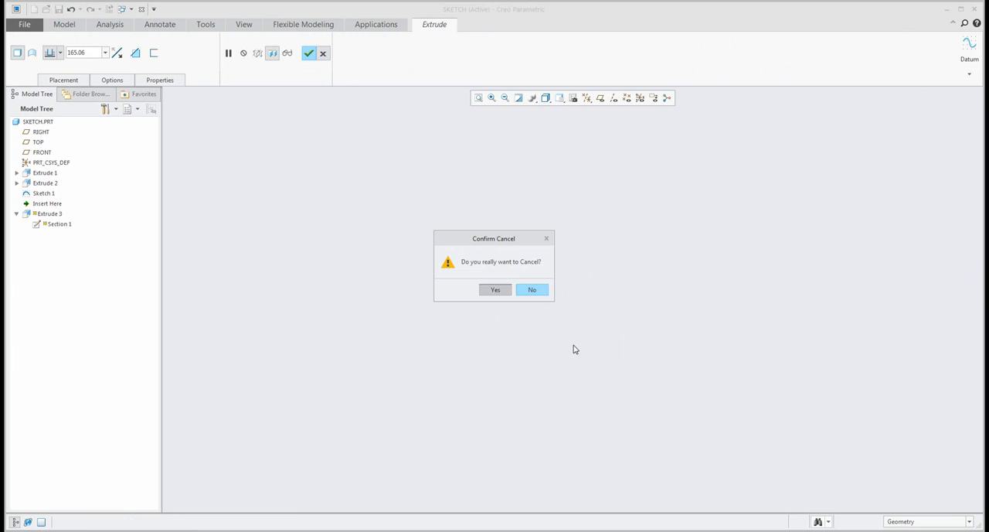
pyautogui.click(495, 290)
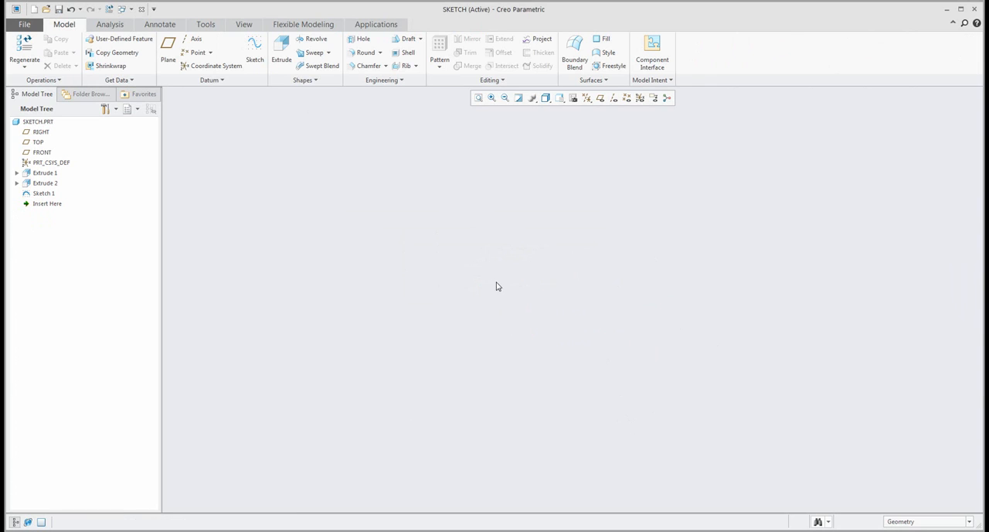
# - Start a Revolve on the raised block's top face and sketch a rectangle about 249 by 146 beside the block
pyautogui.moveTo(497, 286); pyautogui.dragTo(573, 242, button='middle')
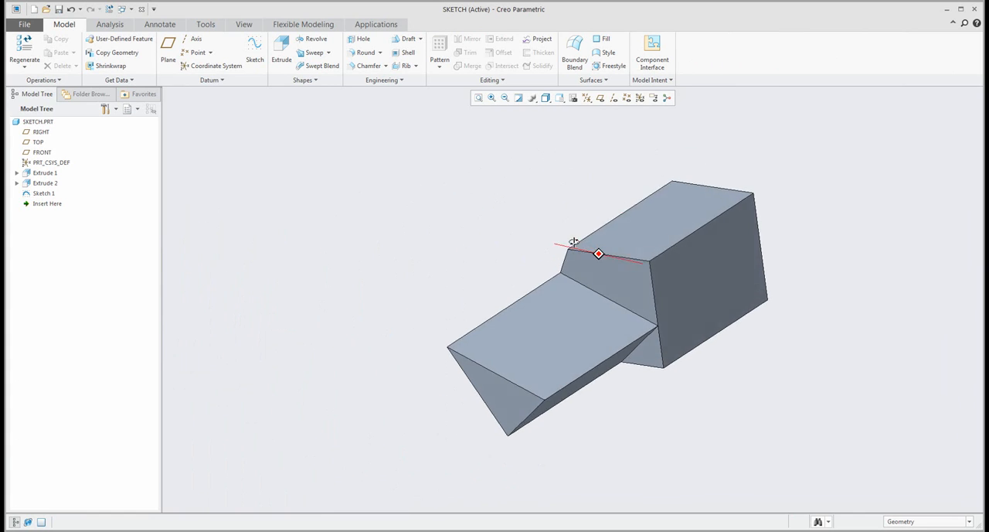
pyautogui.click(313, 38)
pyautogui.click(669, 232)
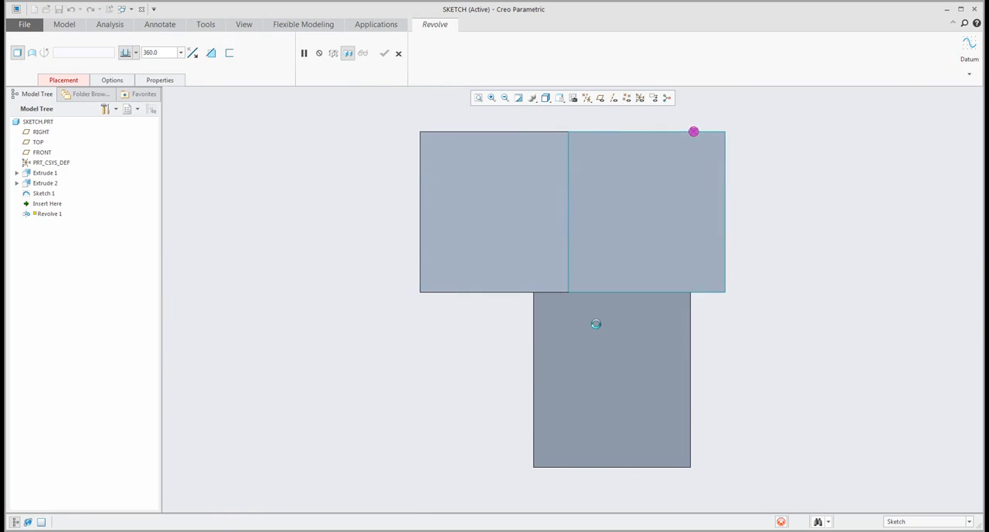
pyautogui.scroll(-8, 639, 271)
pyautogui.scroll(-1, 528, 283)
pyautogui.keyDown('shift'); pyautogui.moveTo(528, 283); pyautogui.dragTo(555, 234, button='middle'); pyautogui.keyUp('shift')
pyautogui.scroll(-1, 555, 234)
pyautogui.click(269, 53)
pyautogui.click(507, 236)
pyautogui.click(693, 344)
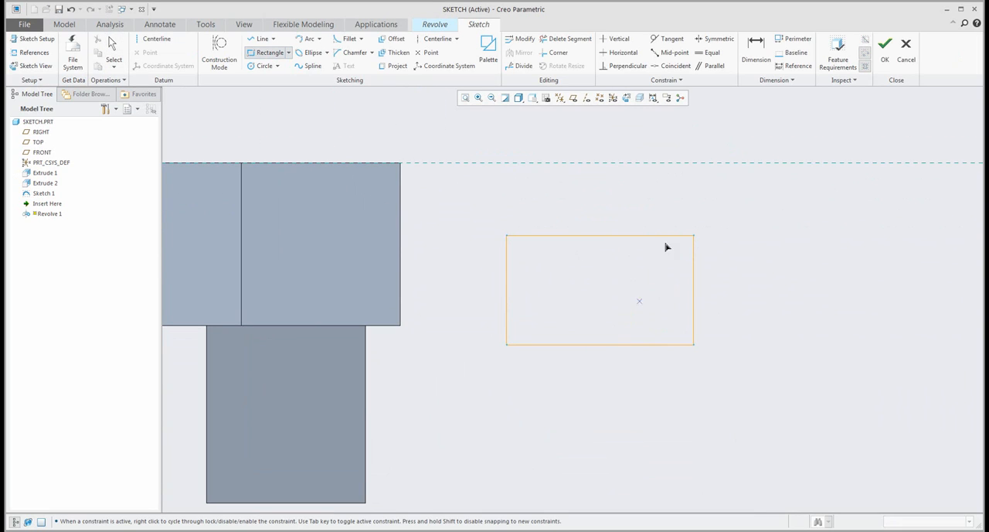
pyautogui.middleClick(664, 232)
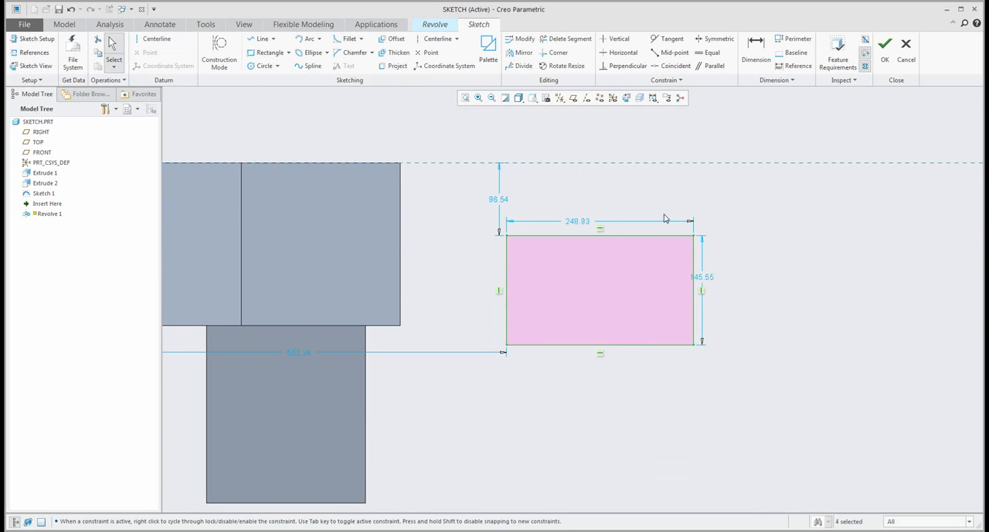
# - Add a vertical geometry centerline between the block and rectangle, complete the sketch, and set the revolve angle to 85 degrees
pyautogui.click(153, 43)
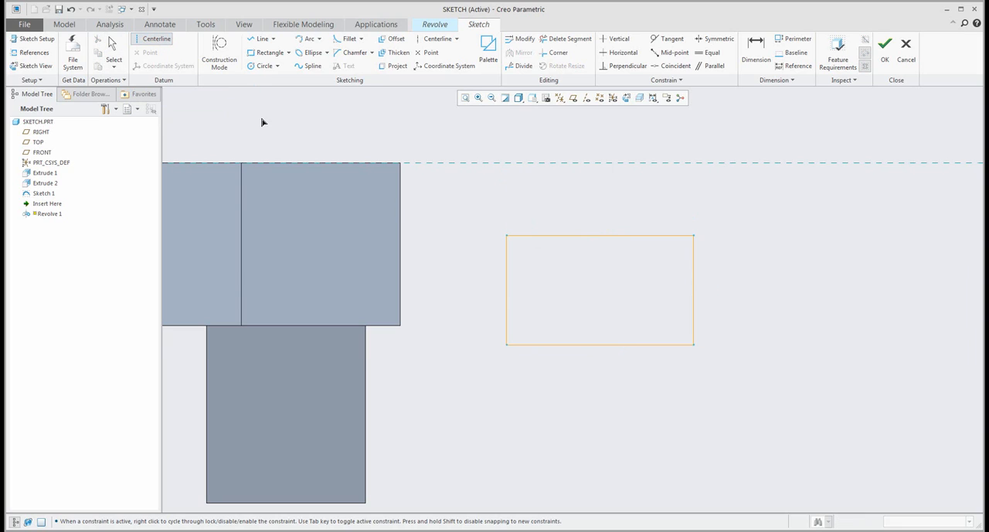
pyautogui.click(455, 207)
pyautogui.middleClick(508, 324)
pyautogui.click(585, 262)
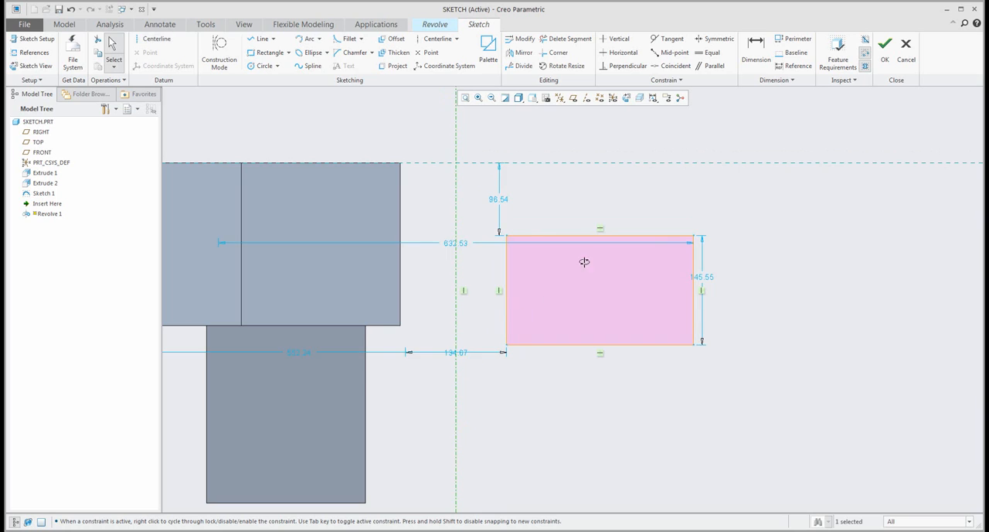
pyautogui.moveTo(585, 262); pyautogui.dragTo(554, 223, button='middle')
pyautogui.click(885, 47)
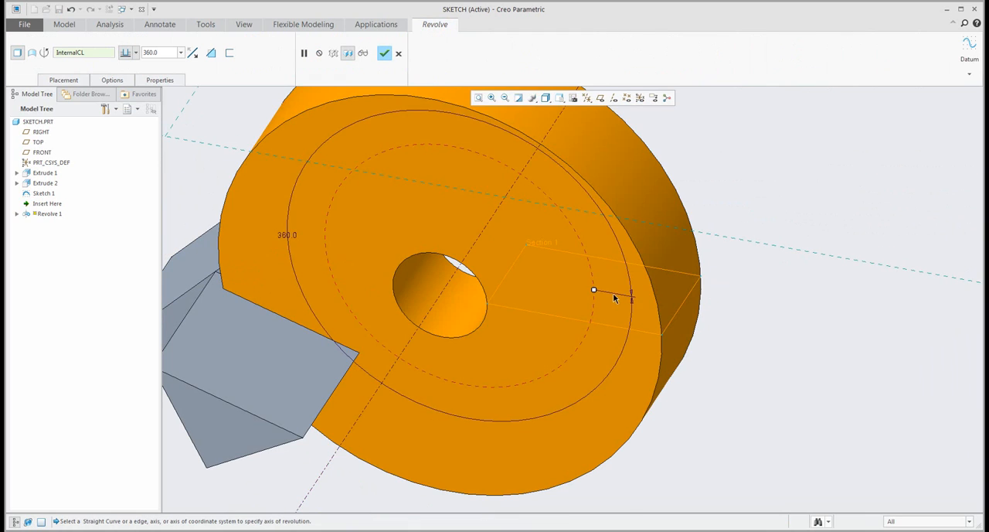
pyautogui.moveTo(489, 185); pyautogui.dragTo(511, 198)
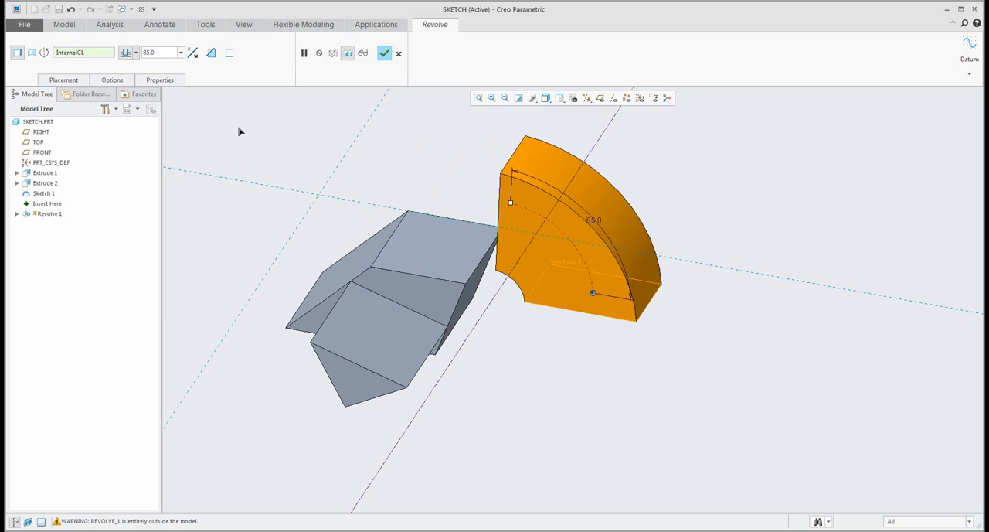
# - Reopen the revolve's section and add a horizontal construction centerline through the midpoint of the rectangle's side nearest the axis
pyautogui.click(63, 79)
pyautogui.click(126, 116)
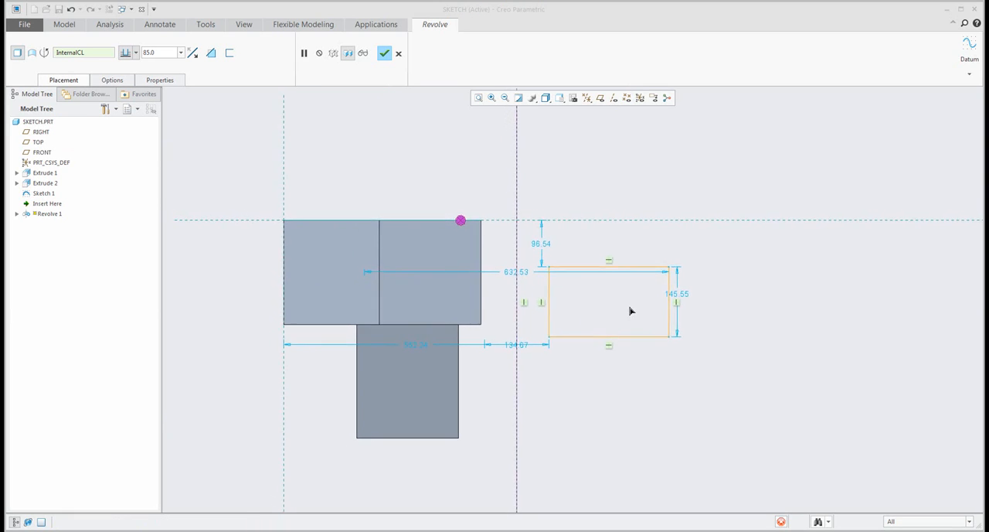
pyautogui.scroll(2, 632, 310)
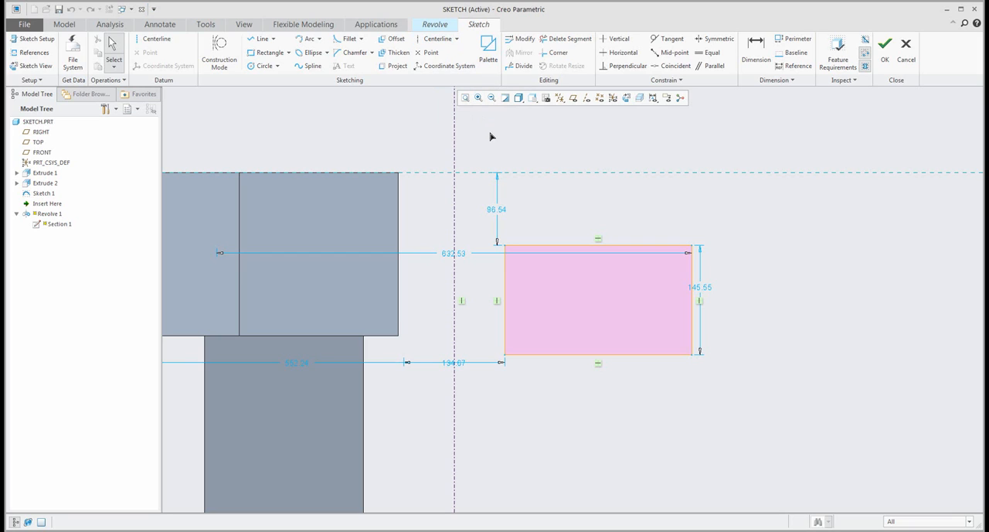
pyautogui.rightClick(490, 136)
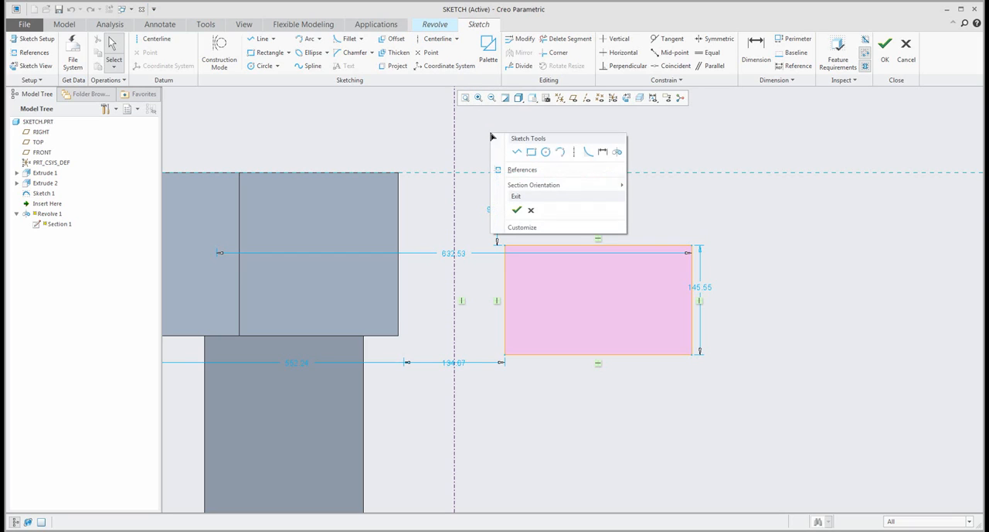
pyautogui.click(574, 156)
pyautogui.click(504, 299)
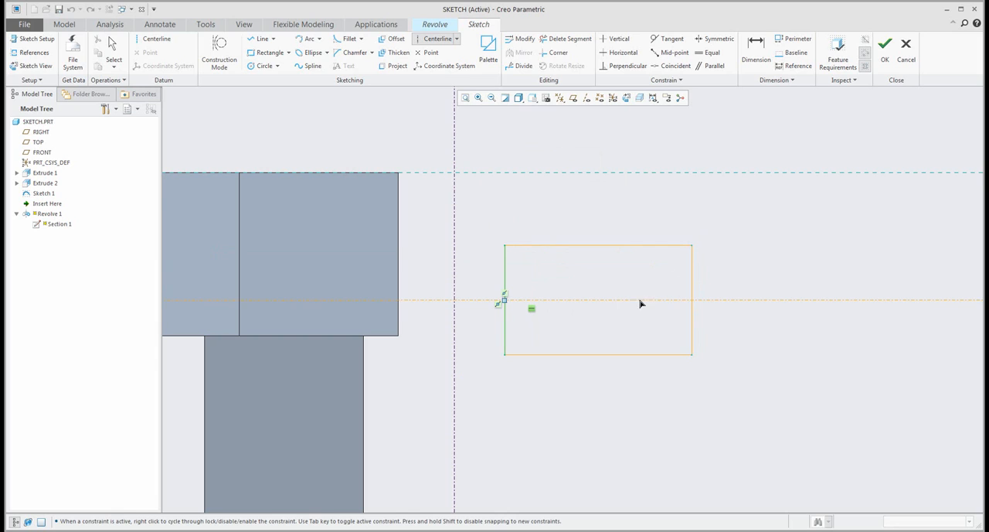
pyautogui.click(686, 300)
pyautogui.middleClick(751, 286)
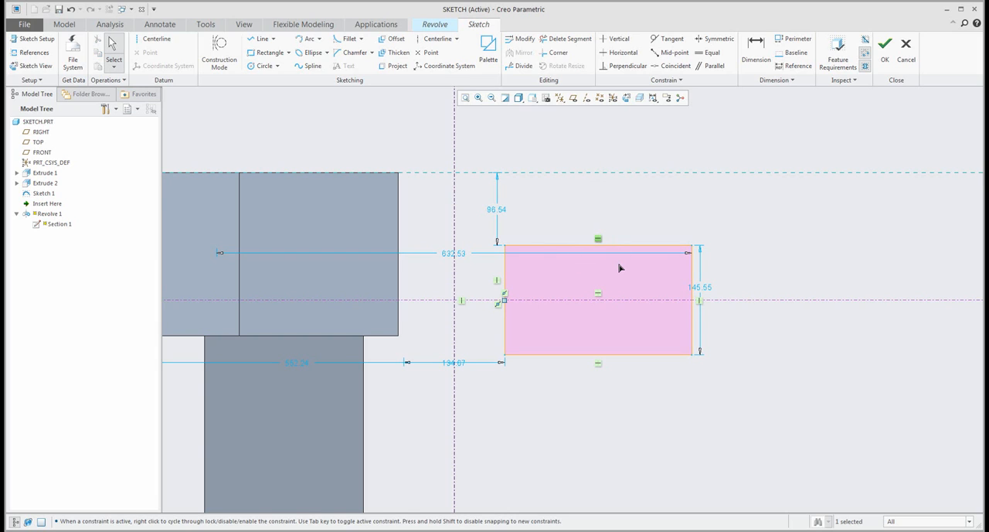
# - Remove the horizontal constraints from the rectangle's upper and lower edges, restoring the edge deleted by mistake
pyautogui.press('Delete')
pyautogui.moveTo(614, 369); pyautogui.dragTo(576, 342)
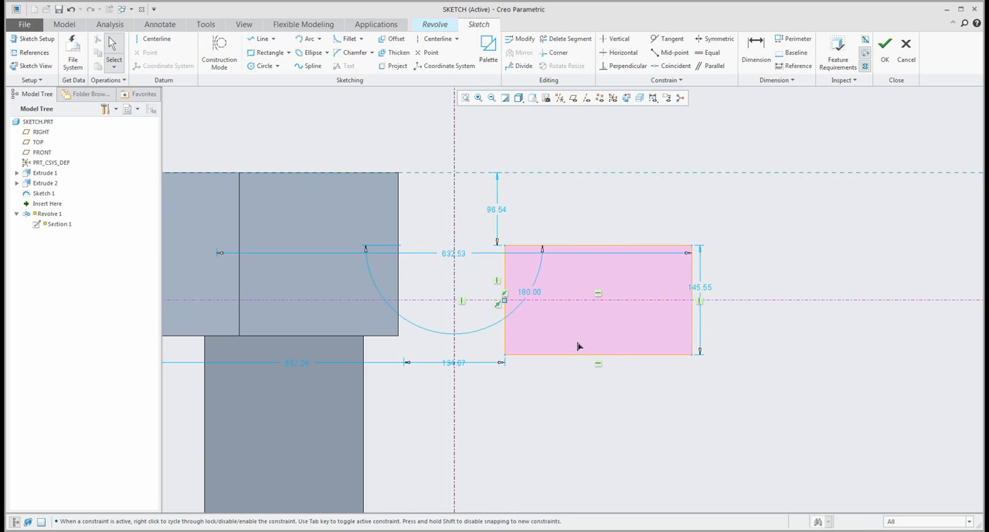
pyautogui.press('Delete')
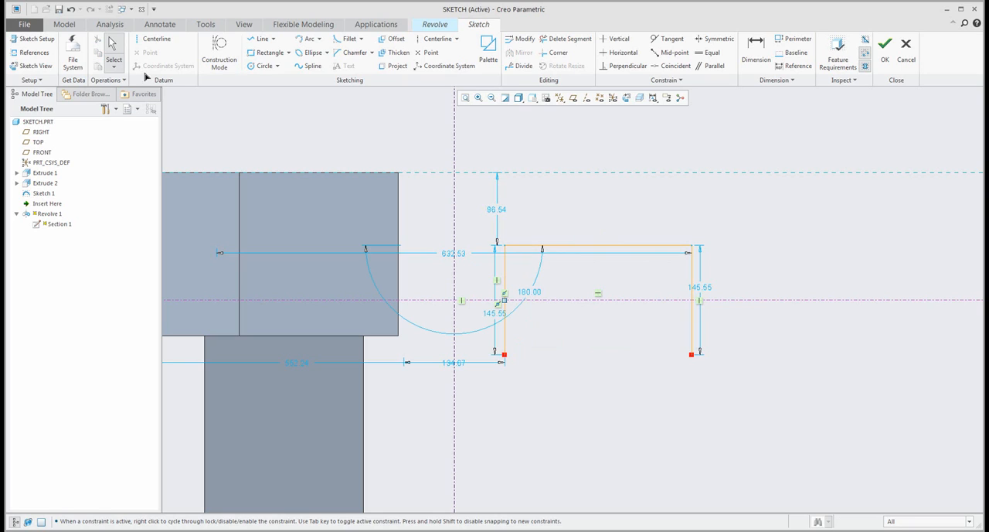
pyautogui.click(70, 9)
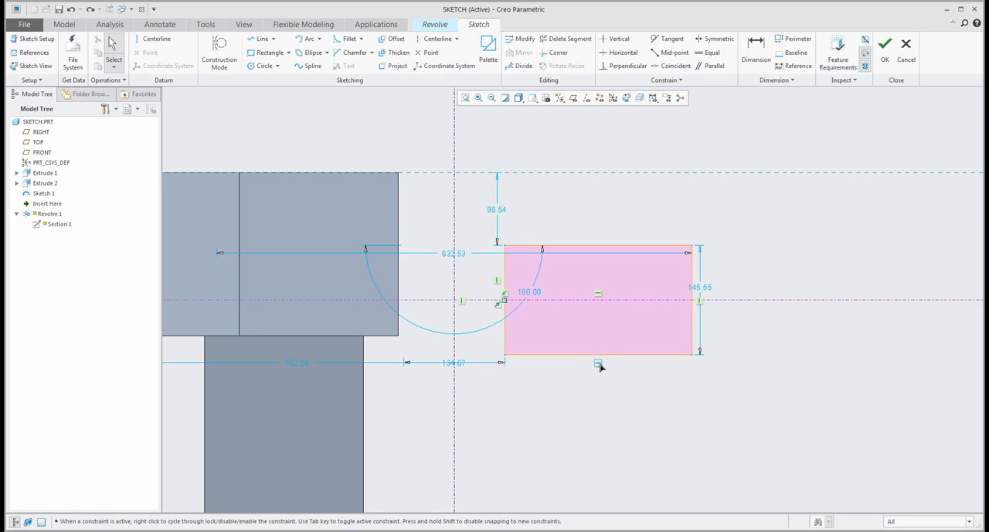
pyautogui.click(599, 363)
pyautogui.press('Delete')
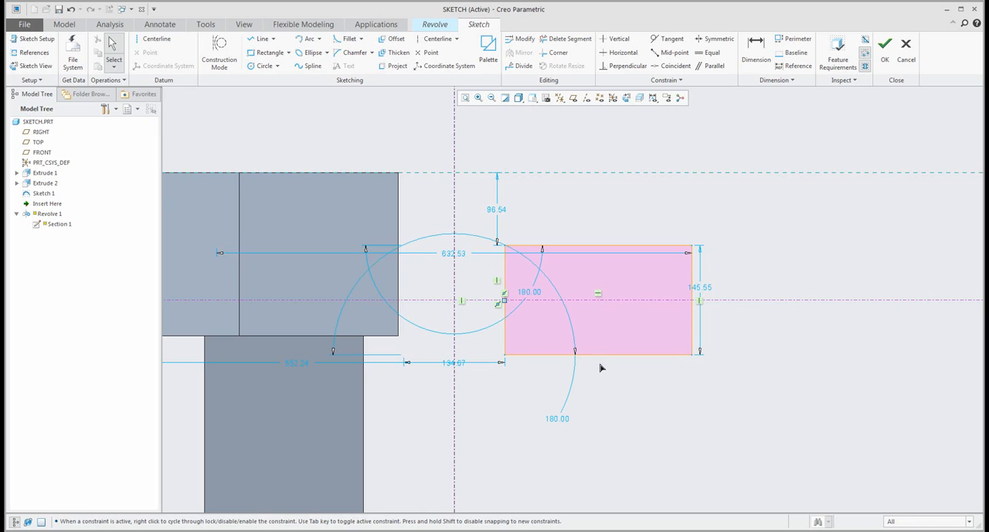
# - Flare the revolve section's rectangle into a trapezoid by moving its two outer corners apart, making the outer side about 250 tall
pyautogui.moveTo(691, 252); pyautogui.dragTo(689, 219)
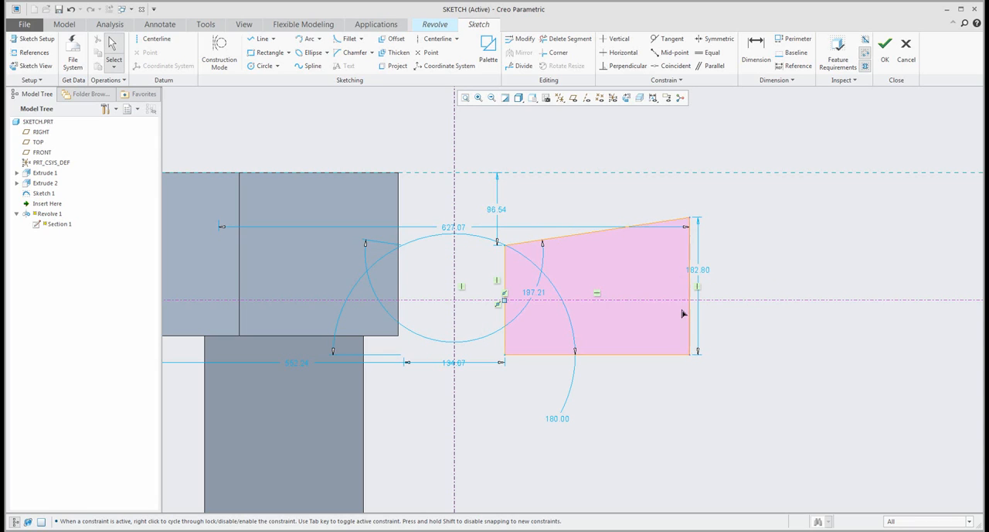
pyautogui.moveTo(690, 356); pyautogui.dragTo(704, 400)
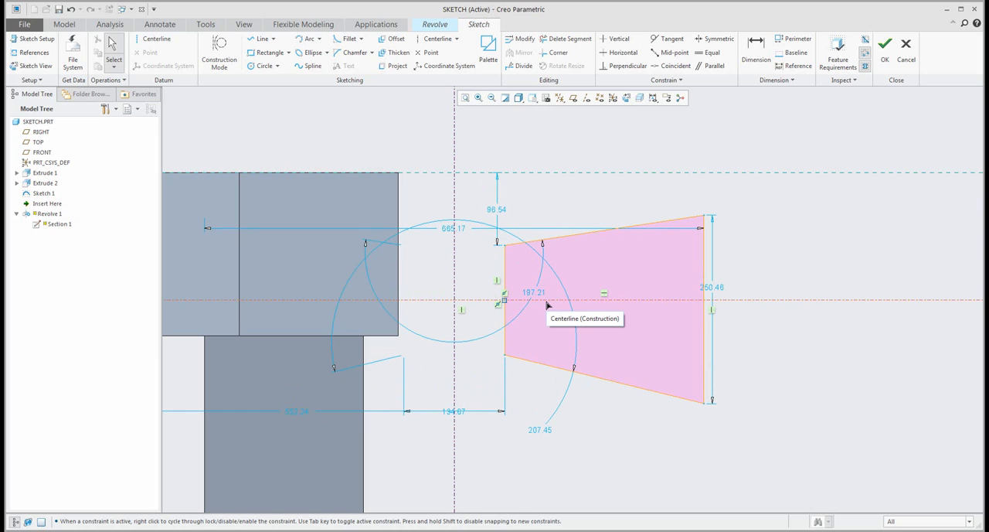
# - Make the section's two inner corners symmetric about the horizontal construction centerline, deleting the conflicting midpoint constraint
pyautogui.click(718, 39)
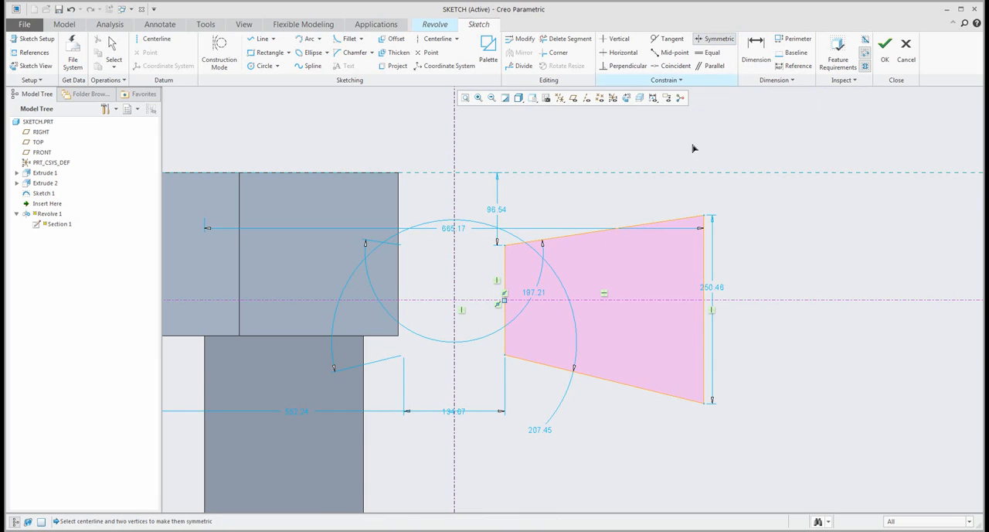
pyautogui.click(505, 246)
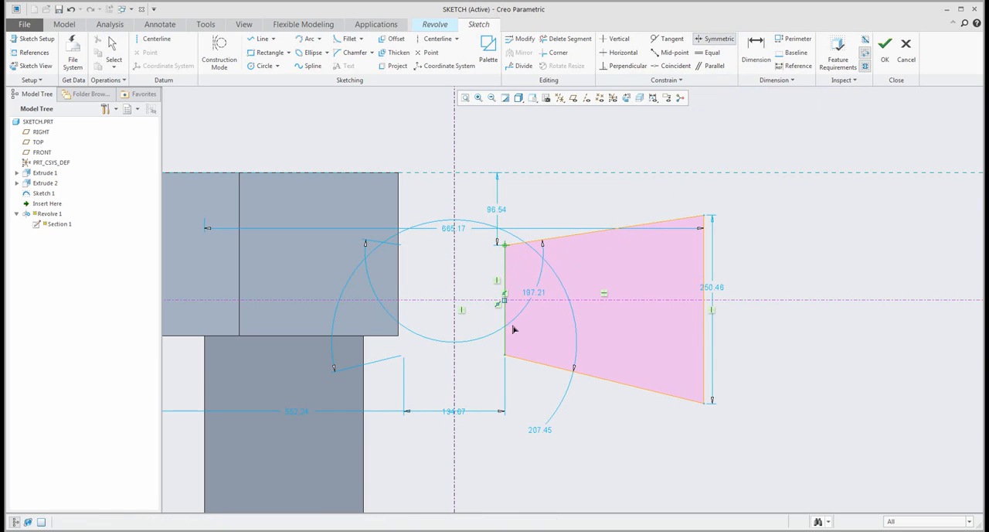
pyautogui.click(505, 355)
pyautogui.click(537, 301)
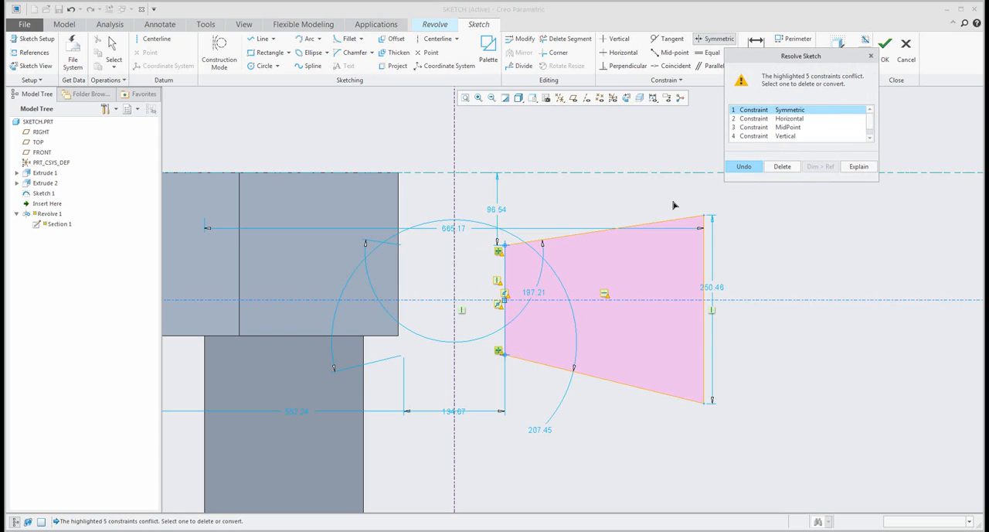
pyautogui.click(790, 127)
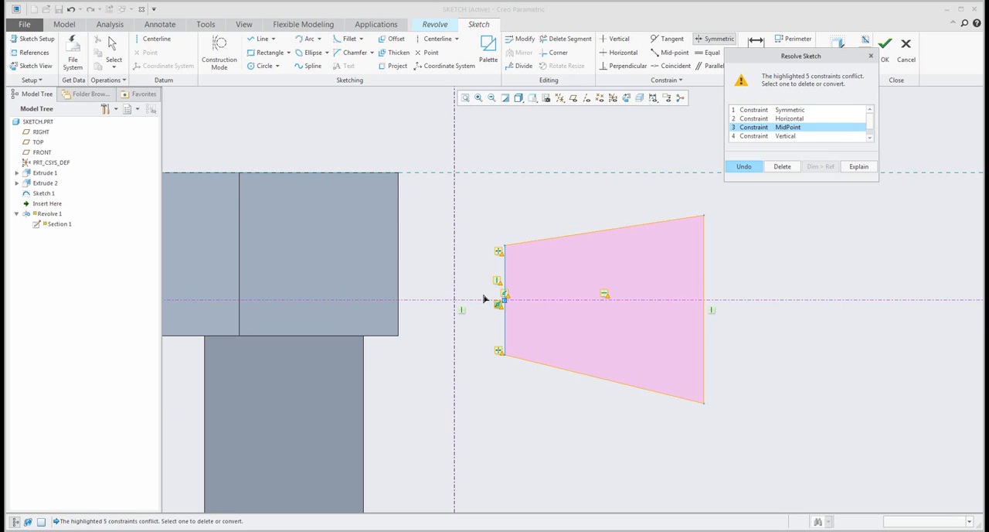
pyautogui.scroll(4, 493, 303)
pyautogui.scroll(-2, 490, 272)
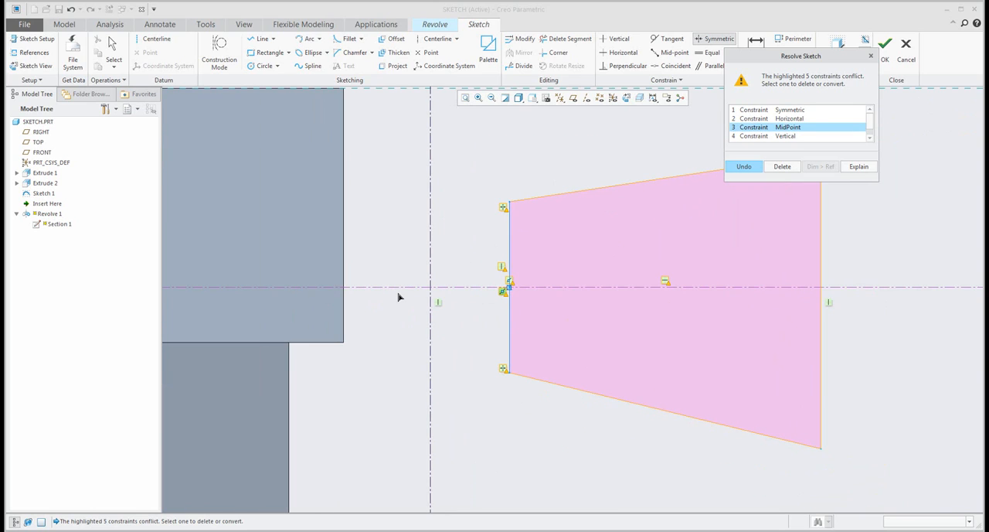
pyautogui.scroll(-3, 398, 297)
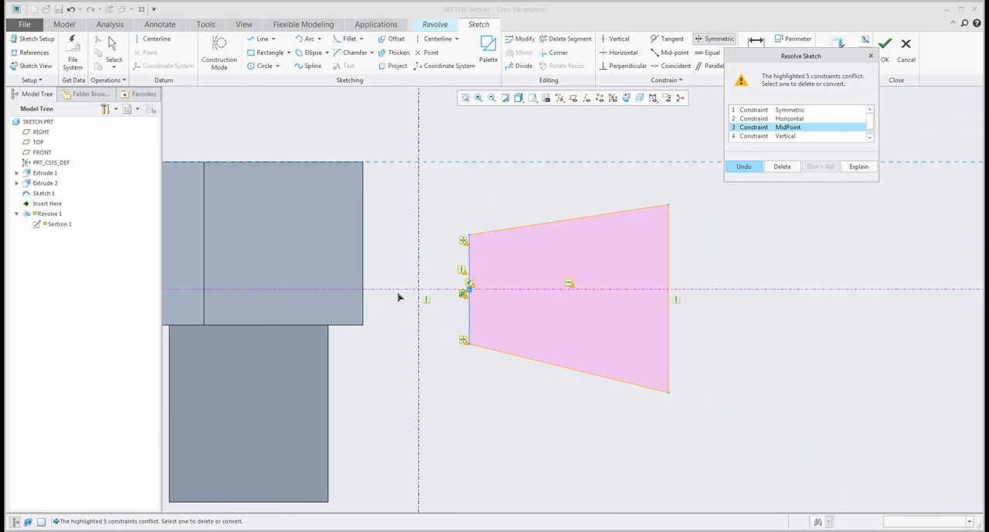
pyautogui.click(783, 167)
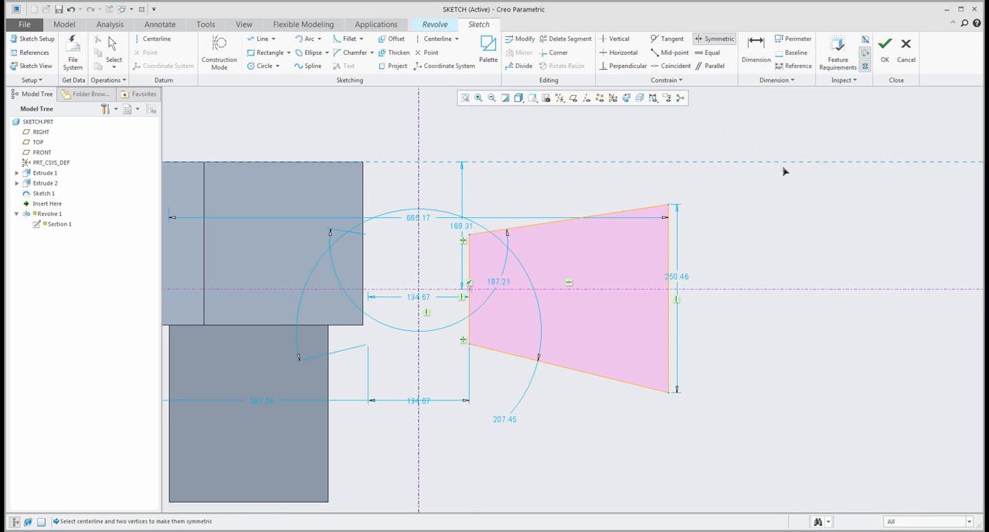
pyautogui.middleClick(728, 286)
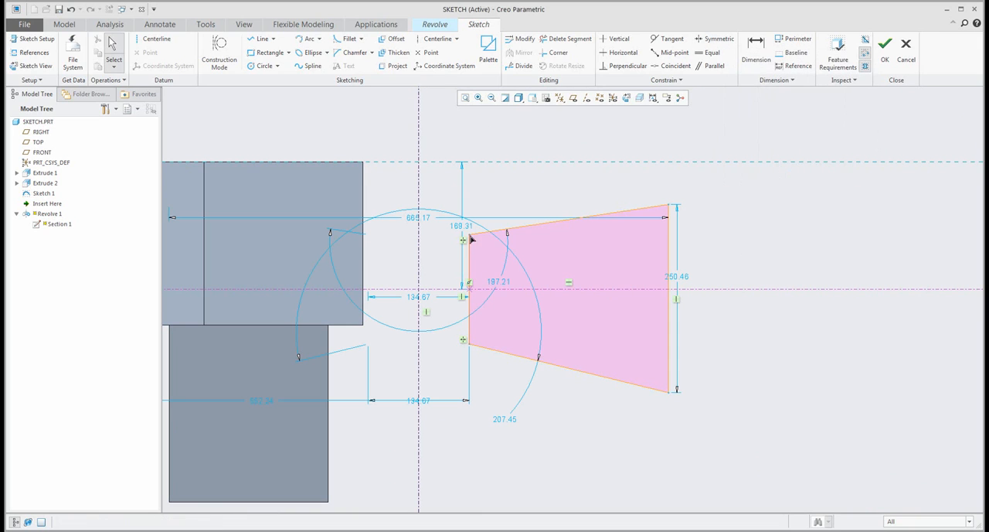
# - Shorten the section's inner side by moving a corner, and make the two outer corners symmetric about the horizontal centerline
pyautogui.moveTo(469, 233)
pyautogui.mouseDown()
pyautogui.moveTo(474, 267)
pyautogui.moveTo(474, 234)
pyautogui.moveTo(471, 256)
pyautogui.mouseUp()
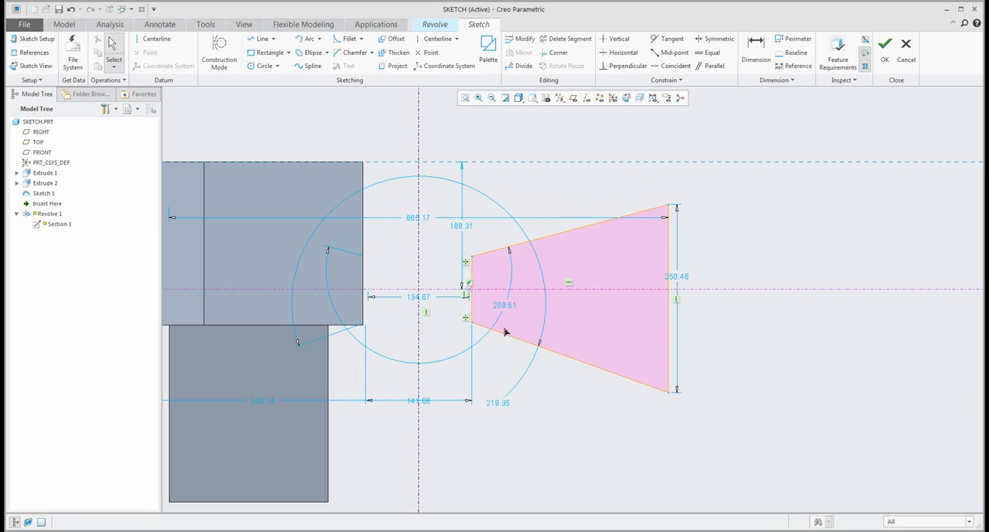
pyautogui.click(714, 38)
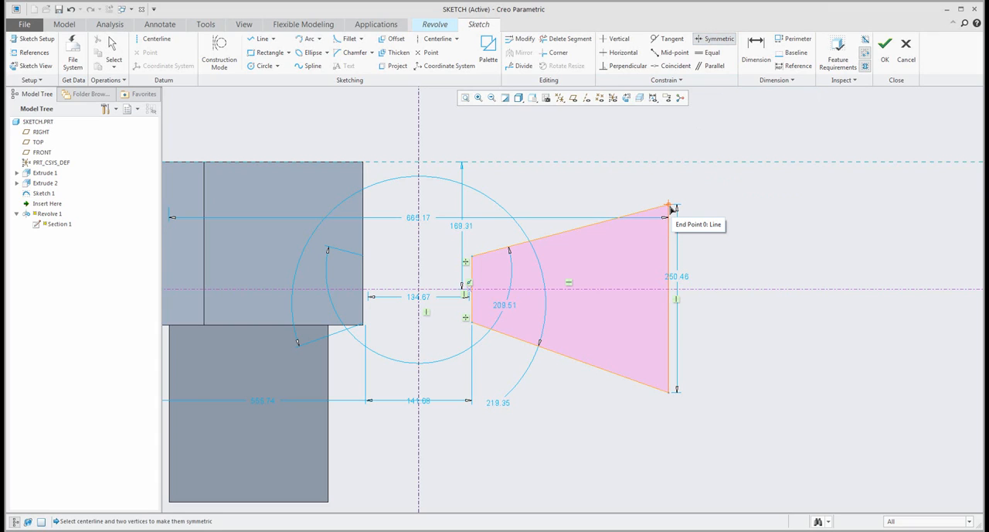
pyautogui.click(670, 207)
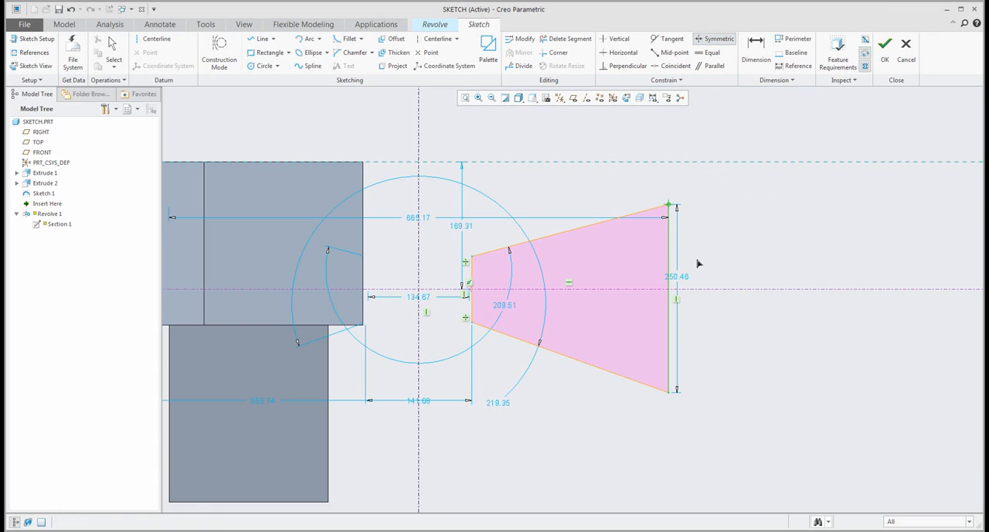
pyautogui.click(670, 393)
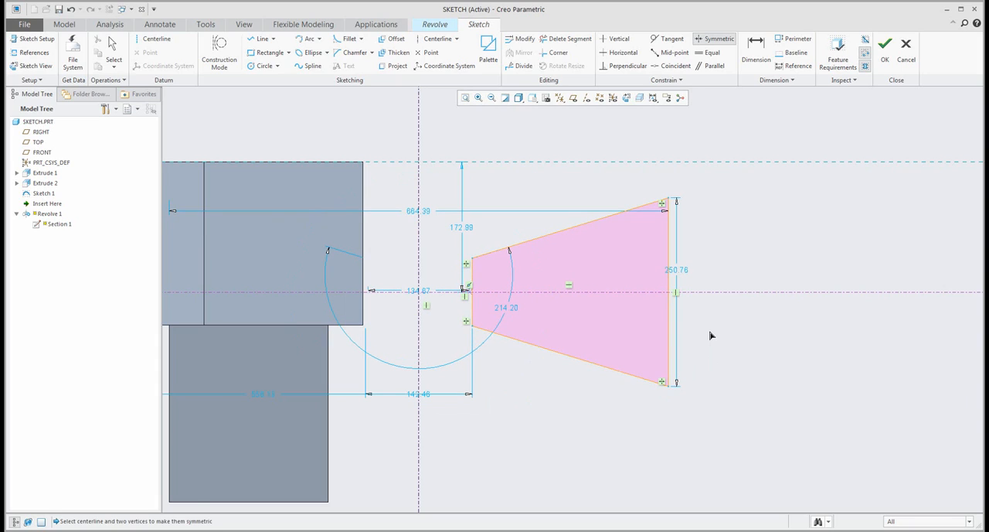
pyautogui.middleClick(710, 333)
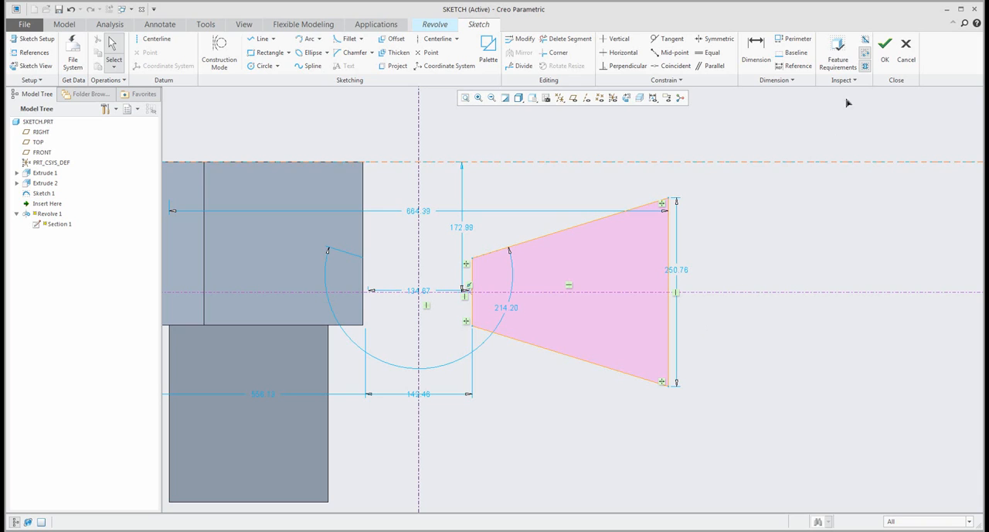
# - Complete the symmetric section and finish the revolve feature, reopening the section briefly to review its centerlines
pyautogui.click(887, 59)
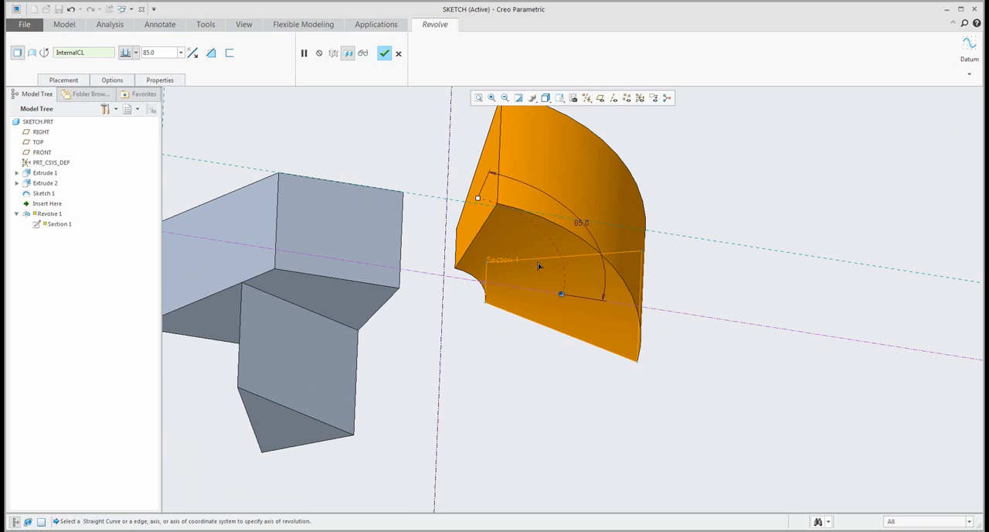
pyautogui.click(65, 80)
pyautogui.click(137, 119)
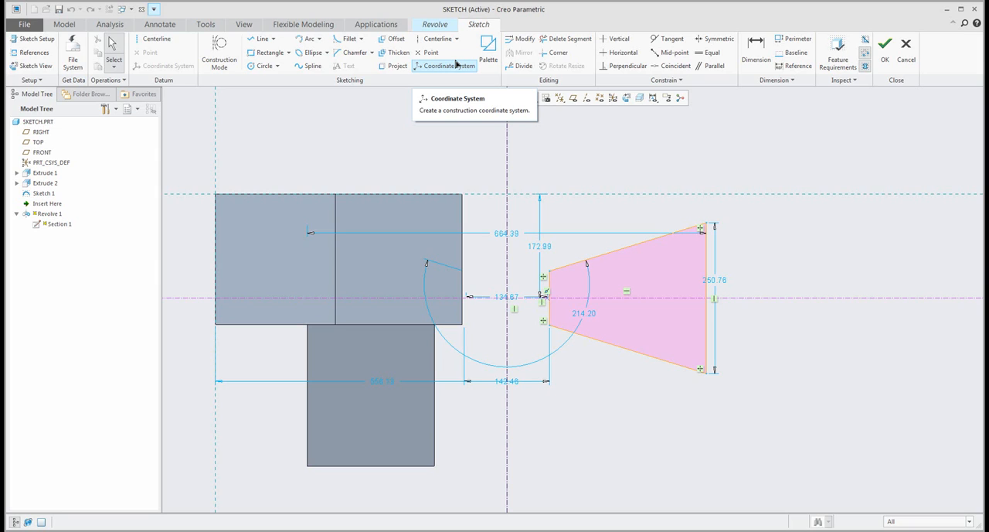
pyautogui.click(887, 56)
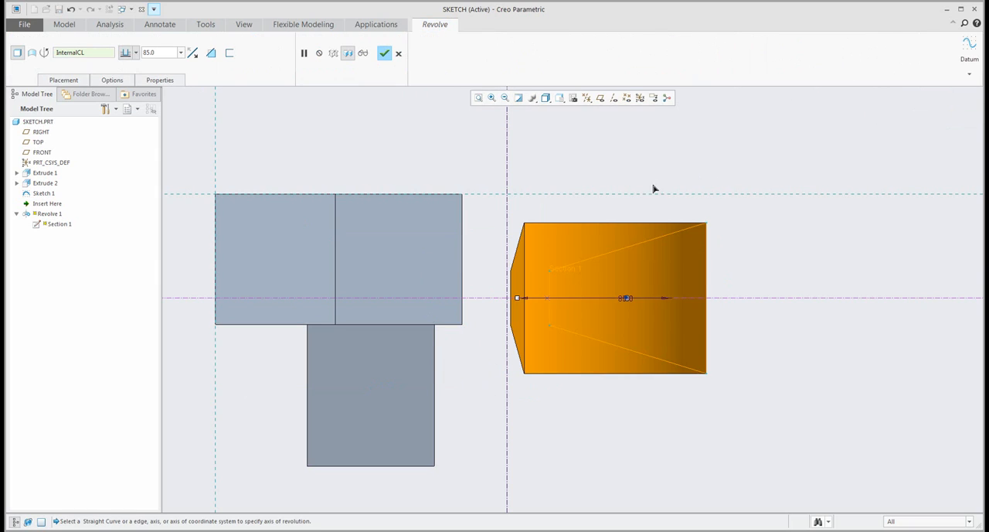
pyautogui.click(384, 54)
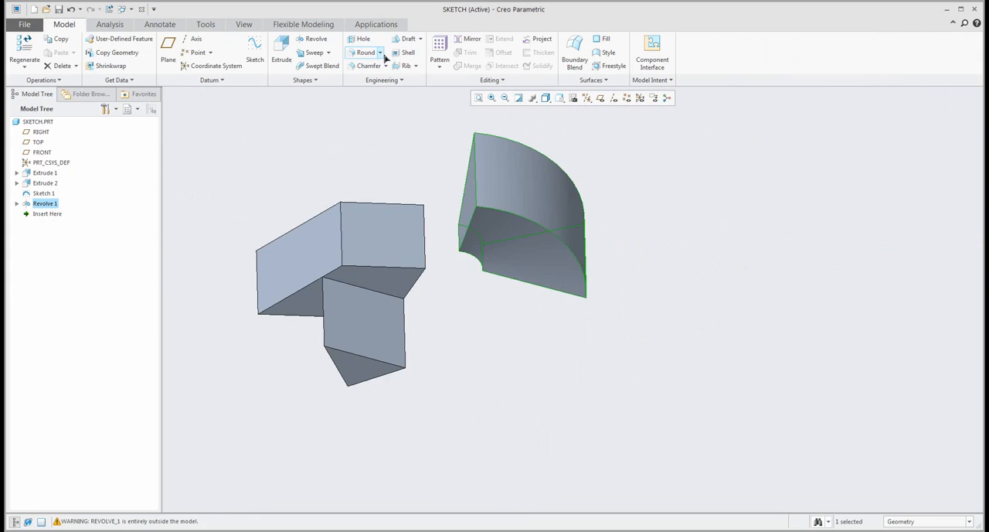
pyautogui.moveTo(497, 200)
pyautogui.mouseDown(button='middle')
pyautogui.moveTo(484, 171)
pyautogui.moveTo(486, 199)
pyautogui.mouseUp(button='middle')
pyautogui.click(365, 214)
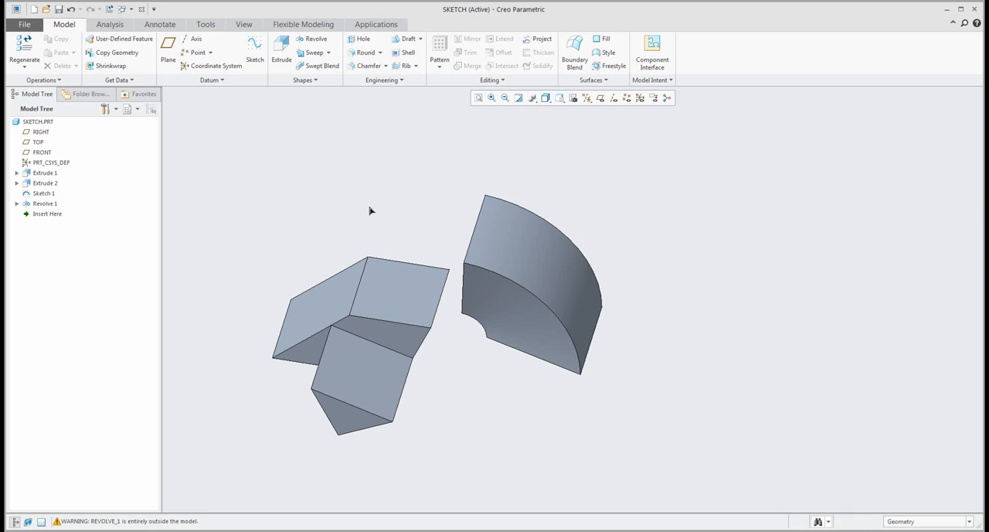
# - Create a standalone sketch on the upper block's face beside the revolved body, with a rectangle about 366 by 153 above the block
pyautogui.click(249, 50)
pyautogui.click(392, 284)
pyautogui.middleClick(425, 304)
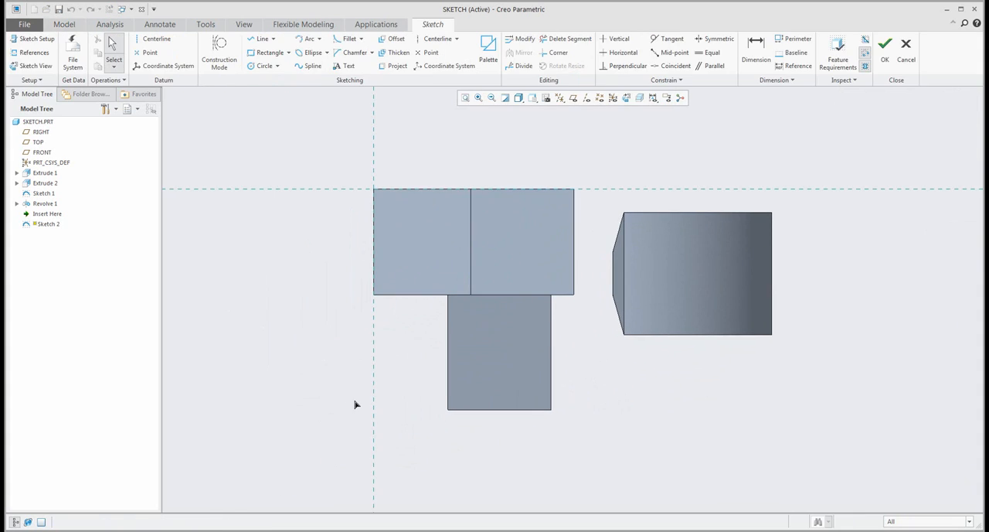
pyautogui.scroll(5, 355, 405)
pyautogui.scroll(-3, 554, 379)
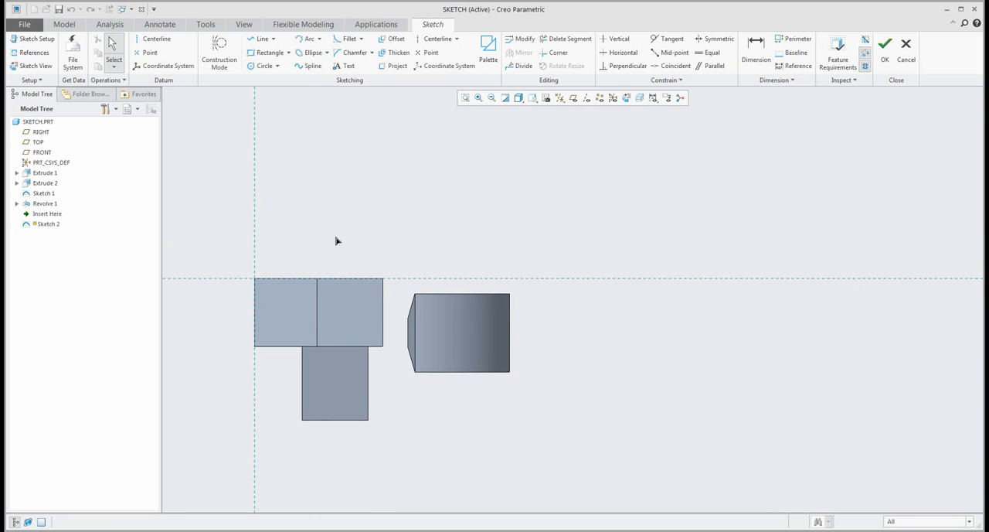
pyautogui.scroll(-2, 216, 140)
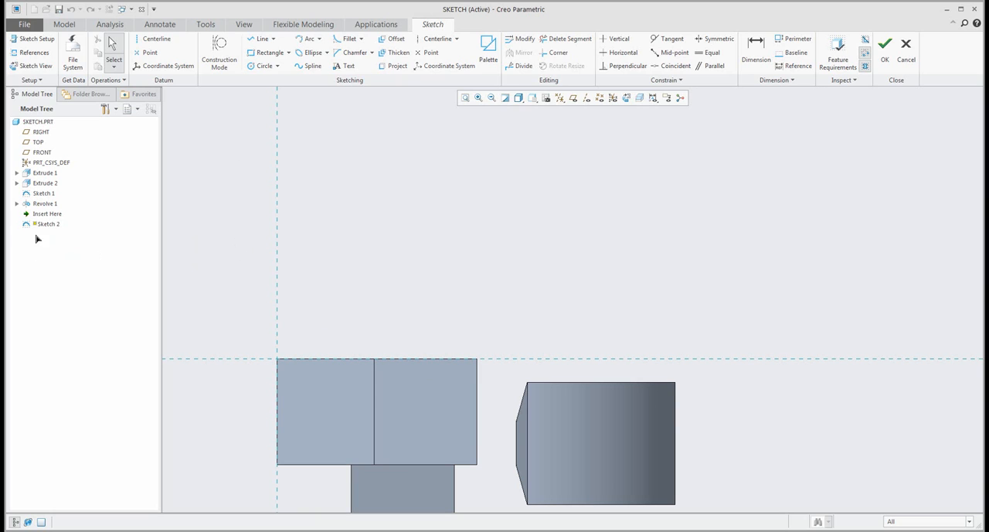
pyautogui.click(266, 52)
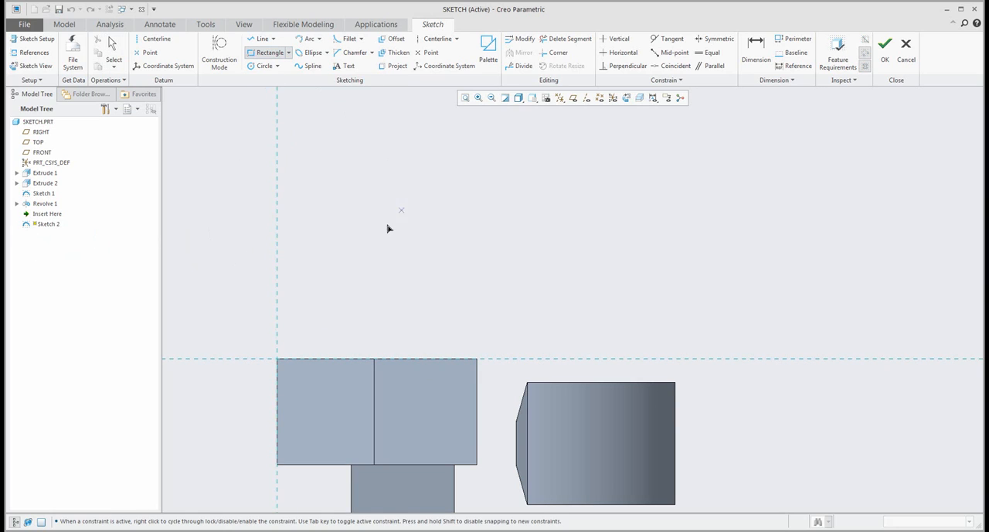
pyautogui.click(340, 207)
pyautogui.click(487, 277)
pyautogui.click(519, 283)
pyautogui.middleClick(592, 227)
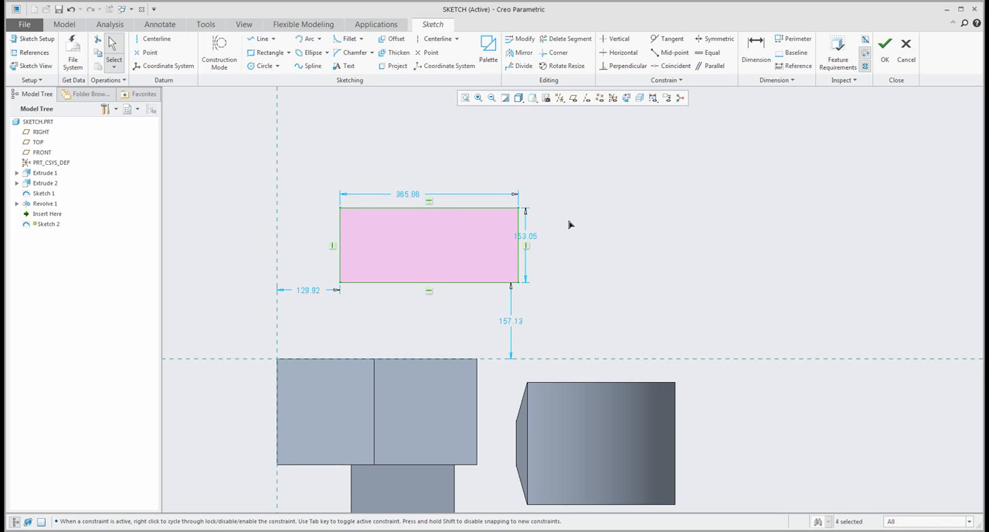
pyautogui.click(884, 45)
pyautogui.moveTo(564, 261)
pyautogui.mouseDown(button='middle')
pyautogui.moveTo(546, 197)
pyautogui.moveTo(556, 223)
pyautogui.mouseUp(button='middle')
pyautogui.click(43, 217)
pyautogui.click(317, 268)
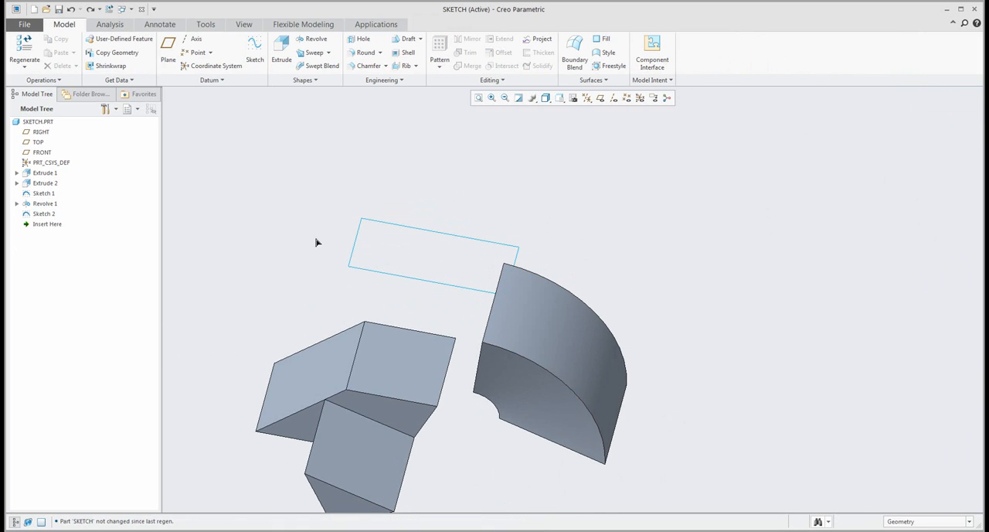
# - Extrude the standalone rectangle sketch to a depth of 312.08
pyautogui.click(394, 230)
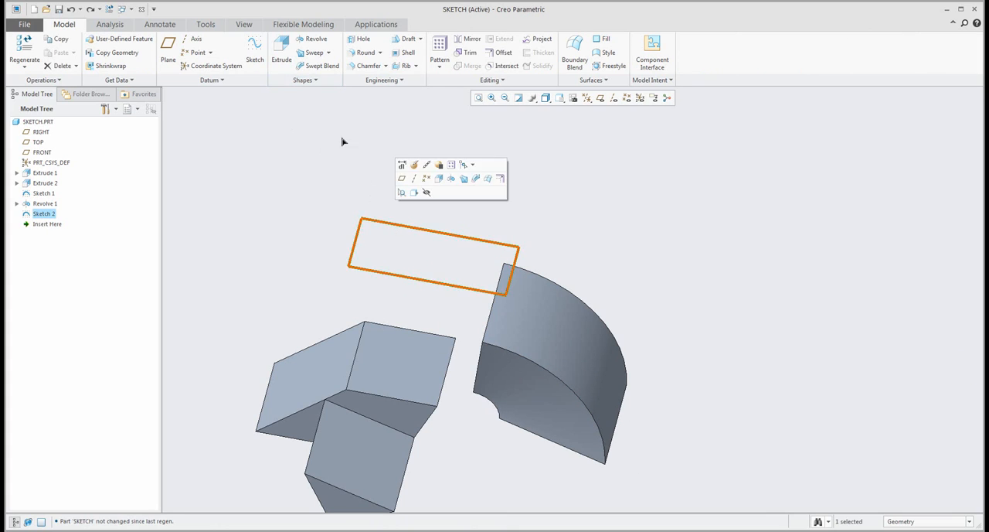
pyautogui.click(283, 47)
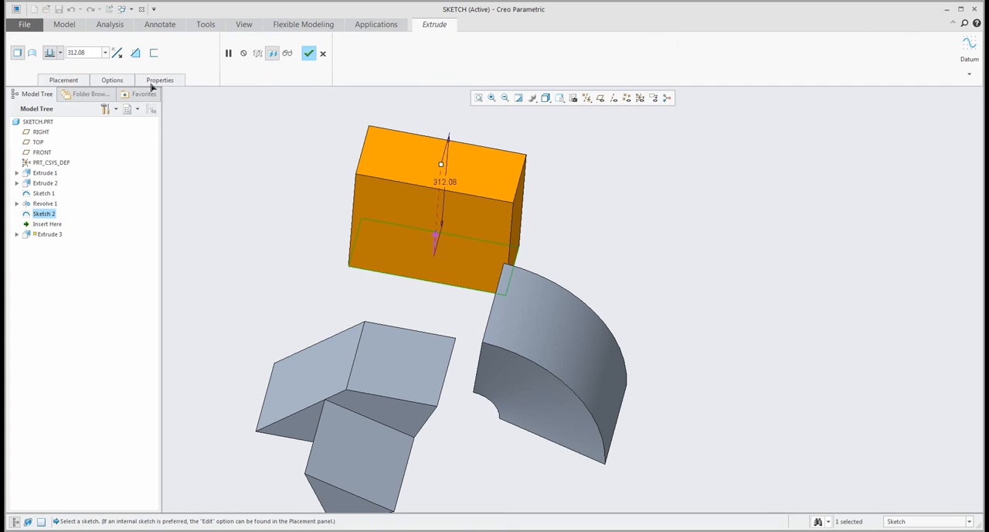
pyautogui.middleClick(360, 178)
pyautogui.moveTo(463, 243); pyautogui.dragTo(283, 204, button='middle')
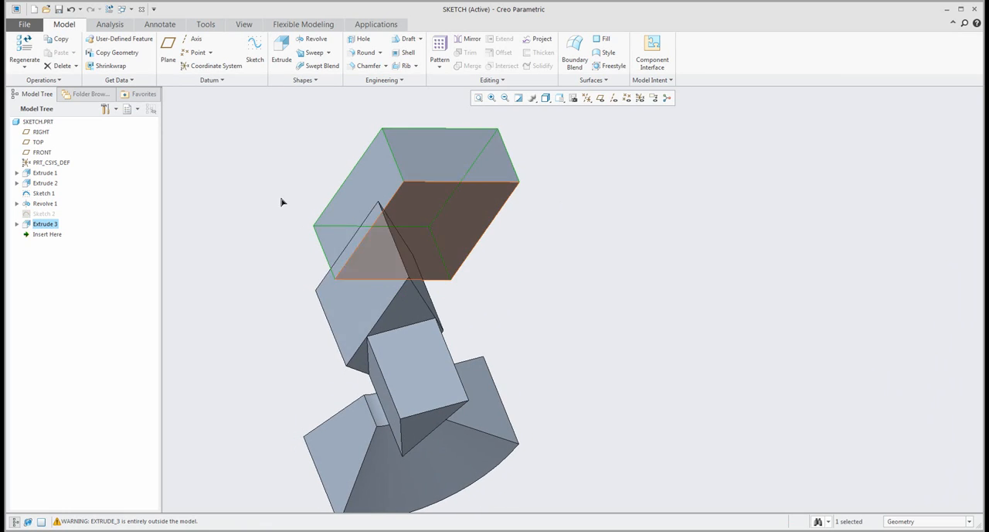
# - Revolve the same standalone sketch about the new block's short edge, adding material through a partial angle instead of removing it
pyautogui.click(40, 213)
pyautogui.click(314, 38)
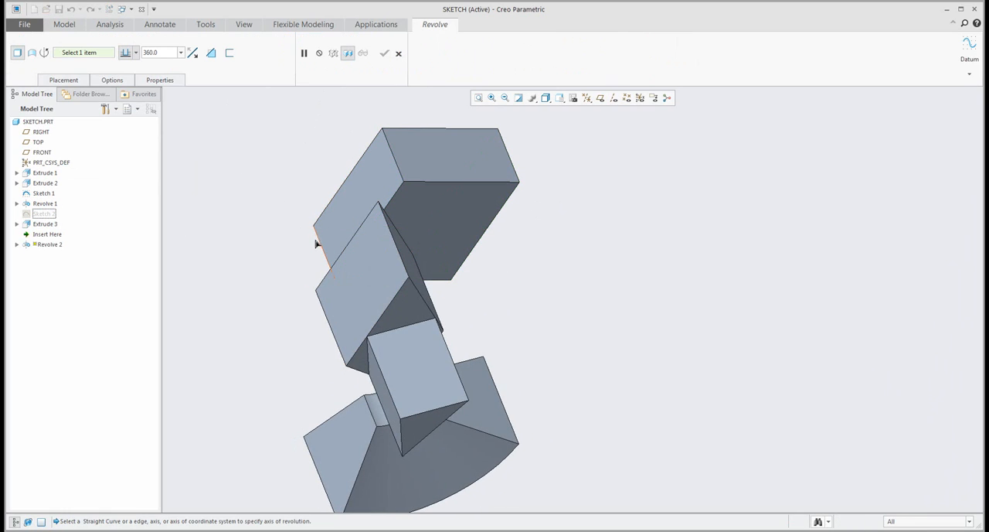
pyautogui.click(323, 251)
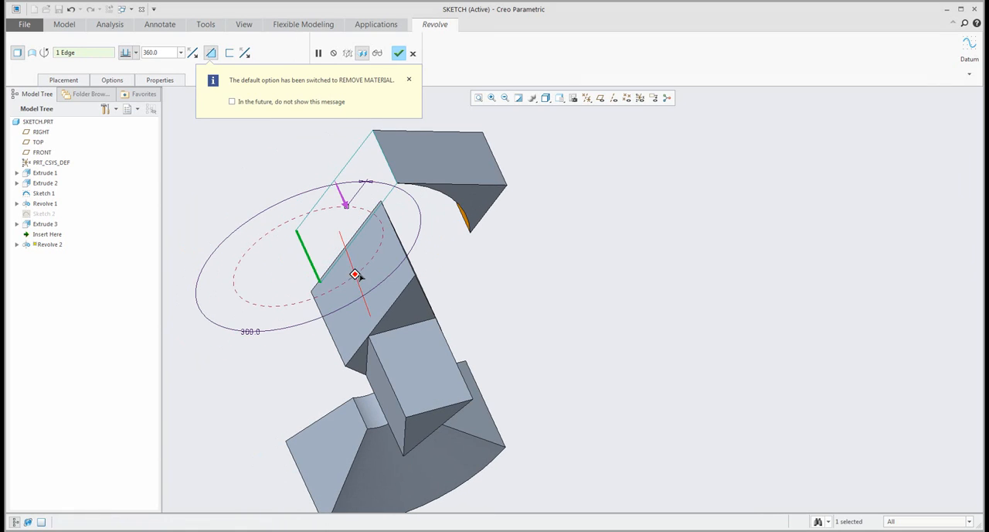
pyautogui.click(346, 203)
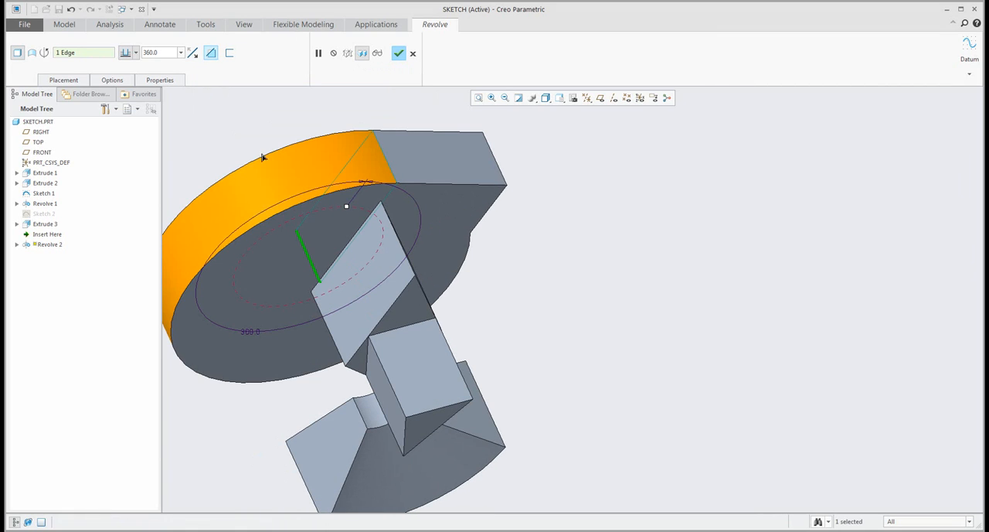
pyautogui.moveTo(347, 214); pyautogui.dragTo(260, 236)
pyautogui.moveTo(377, 274)
pyautogui.mouseDown(button='middle')
pyautogui.moveTo(541, 243)
pyautogui.moveTo(563, 227)
pyautogui.moveTo(504, 368)
pyautogui.mouseUp(button='middle')
pyautogui.middleClick(504, 368)
# - Edit the shared standalone sketch in the model, moving a corner to resize its rectangle to about 338 by 393
pyautogui.click(39, 213)
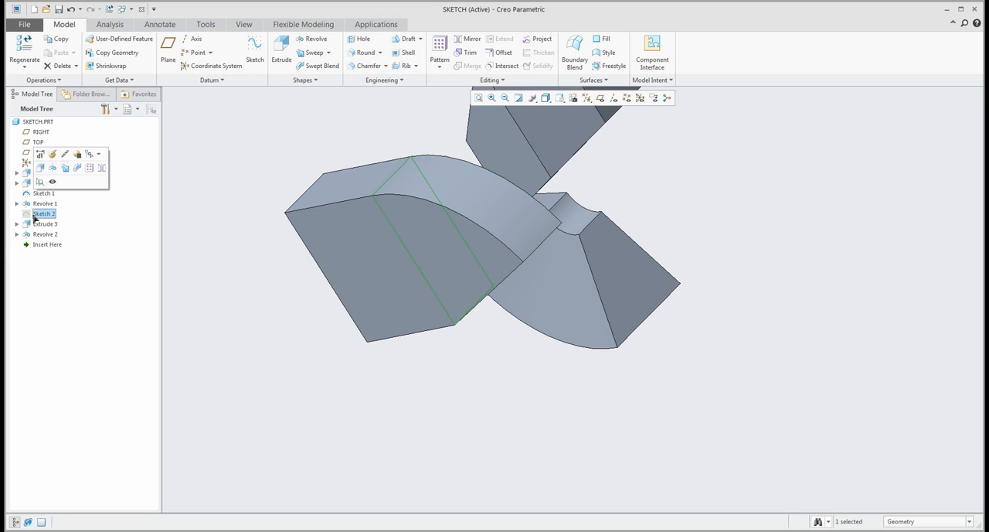
pyautogui.click(42, 154)
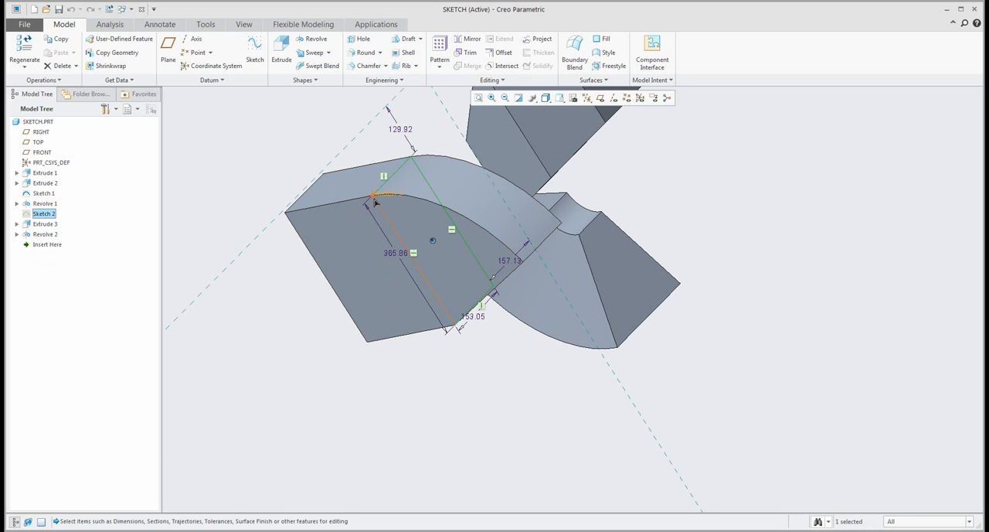
pyautogui.moveTo(376, 198)
pyautogui.mouseDown()
pyautogui.moveTo(393, 204)
pyautogui.moveTo(402, 239)
pyautogui.moveTo(348, 315)
pyautogui.moveTo(317, 284)
pyautogui.mouseUp()
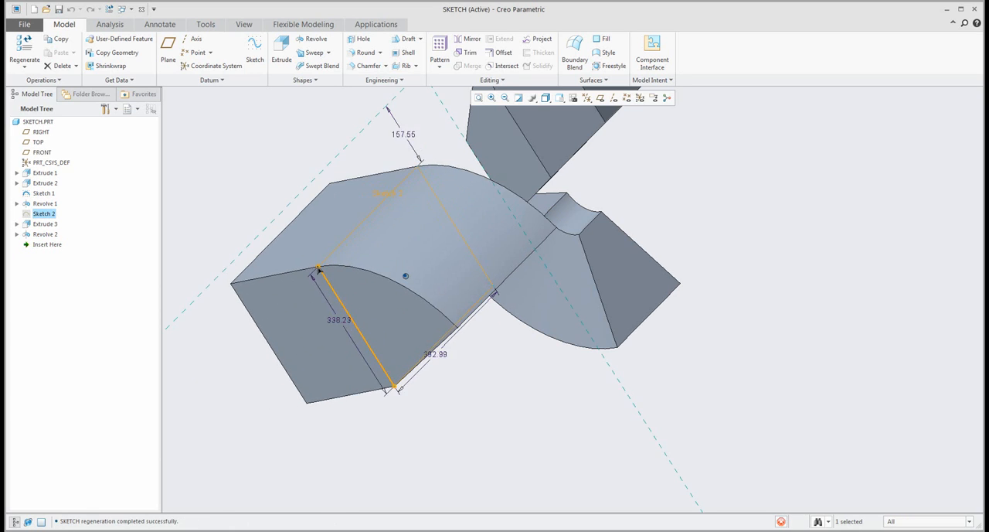
# - Examine which sketch the latest extrude and revolve features each depend on in the model structure
pyautogui.click(251, 190)
pyautogui.moveTo(443, 343)
pyautogui.mouseDown(button='middle')
pyautogui.moveTo(441, 296)
pyautogui.moveTo(431, 337)
pyautogui.moveTo(503, 349)
pyautogui.moveTo(541, 313)
pyautogui.mouseUp(button='middle')
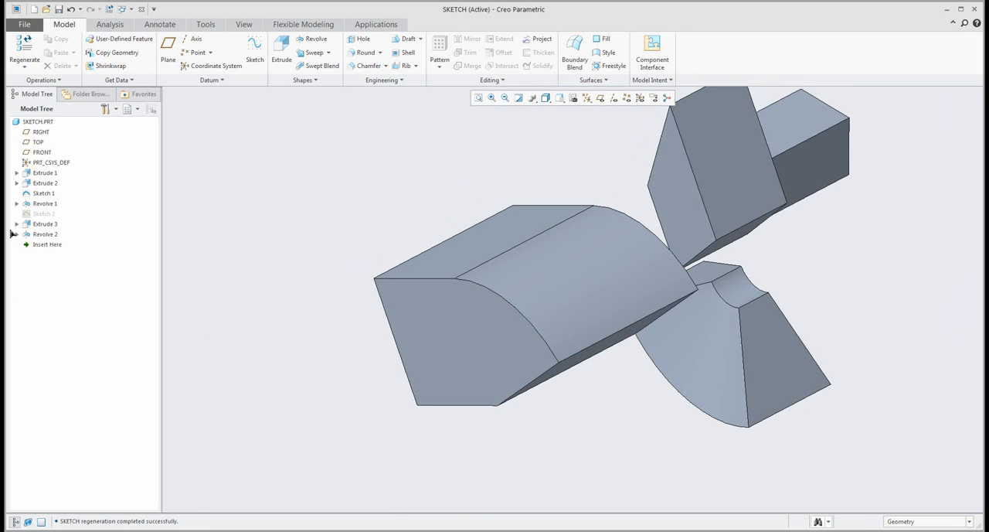
pyautogui.click(42, 213)
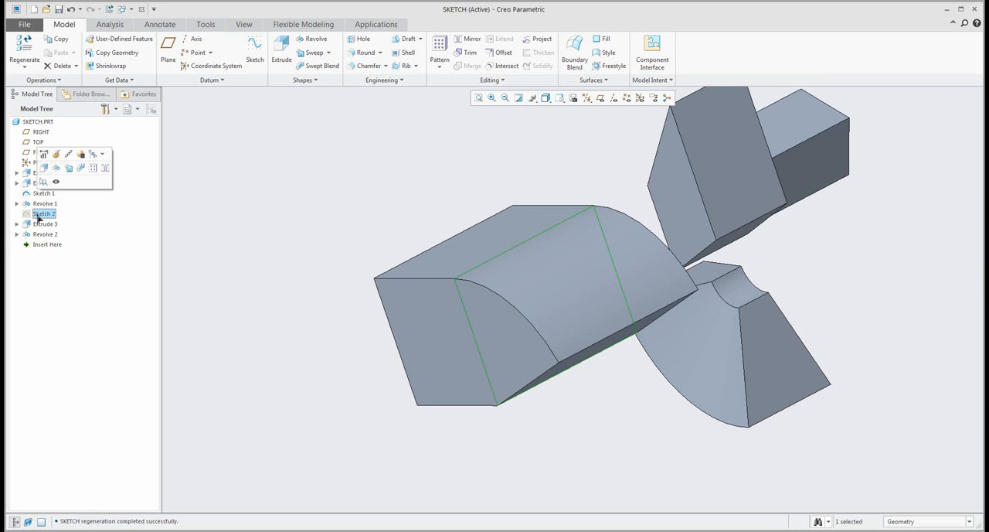
pyautogui.click(17, 224)
pyautogui.click(48, 234)
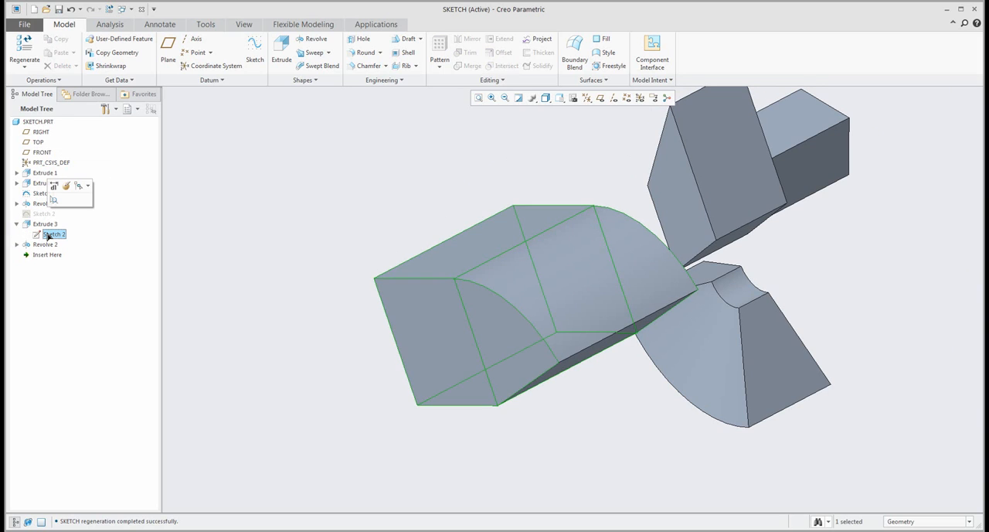
pyautogui.click(18, 244)
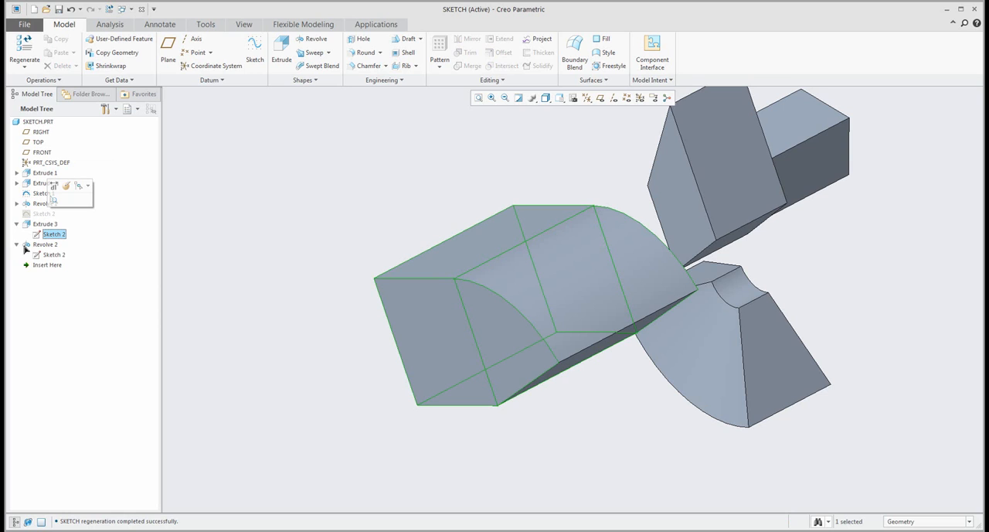
pyautogui.click(57, 256)
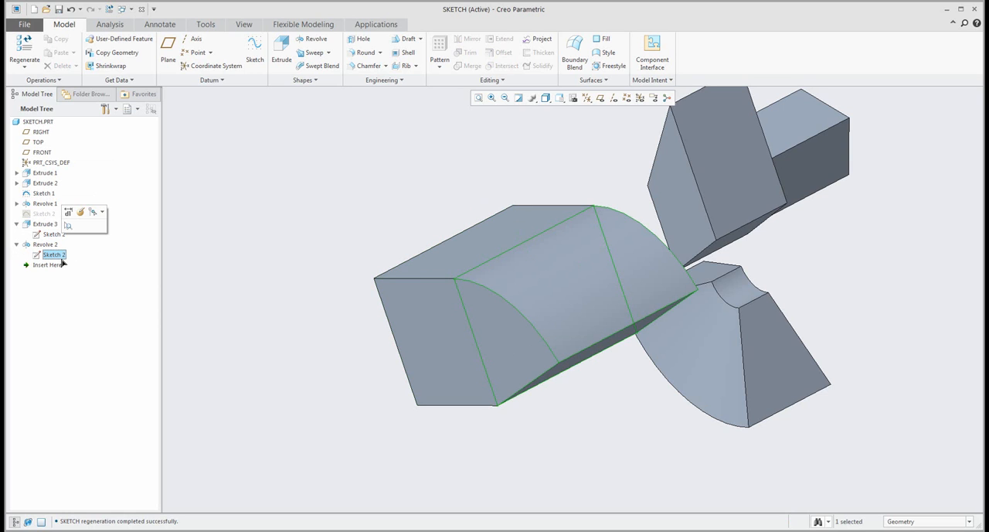
pyautogui.moveTo(250, 336); pyautogui.dragTo(247, 347, button='middle')
pyautogui.click(246, 347)
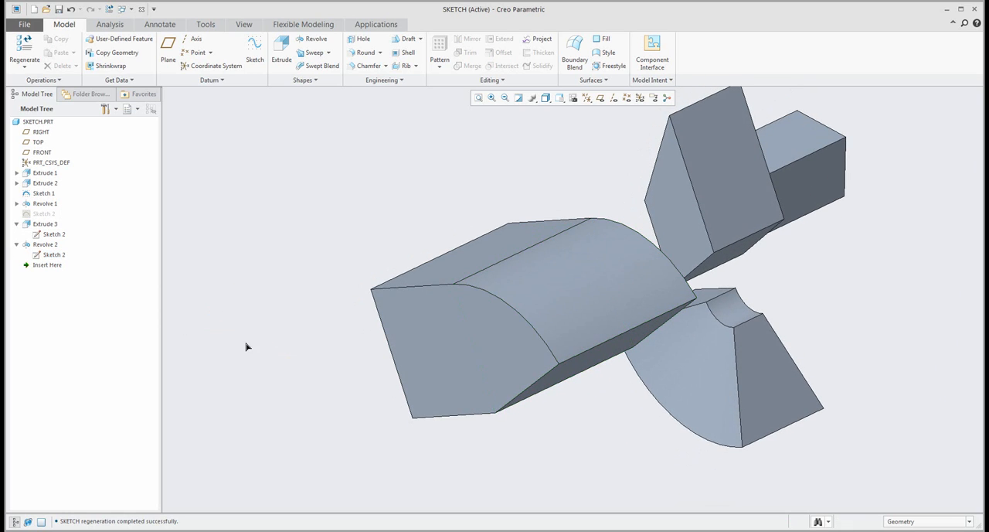
# - Redefine Extrude 3, unlinking it from Sketch 2 so that it uses its own internal copy of the section
pyautogui.click(45, 224)
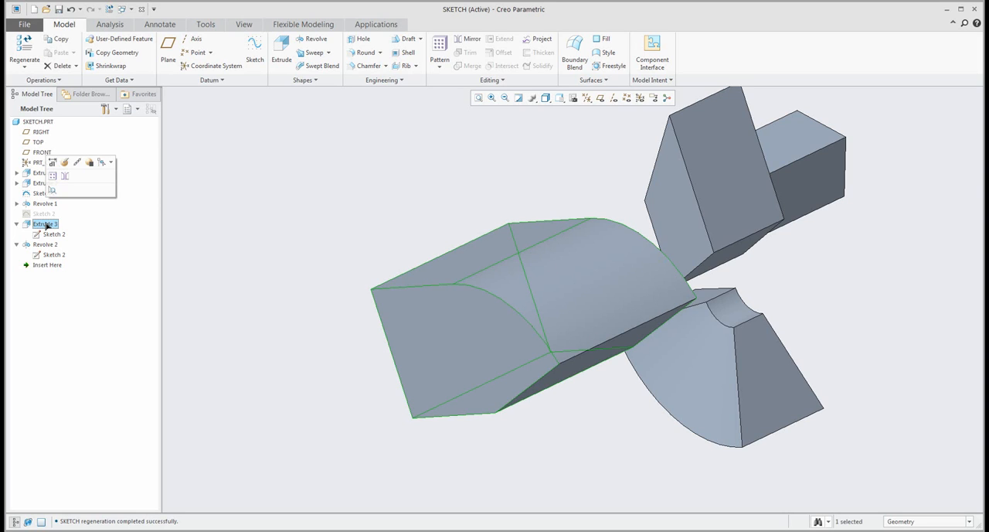
pyautogui.click(64, 162)
pyautogui.click(53, 82)
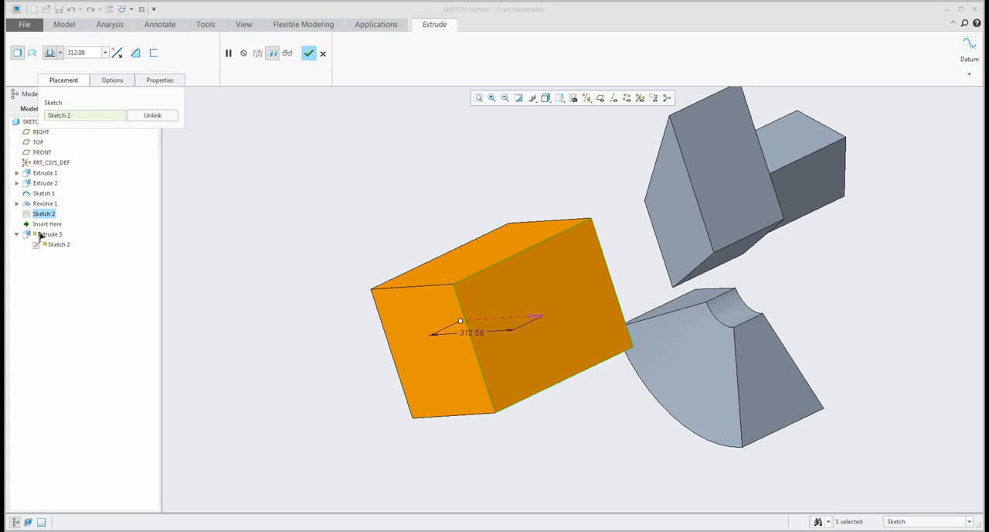
pyautogui.click(154, 115)
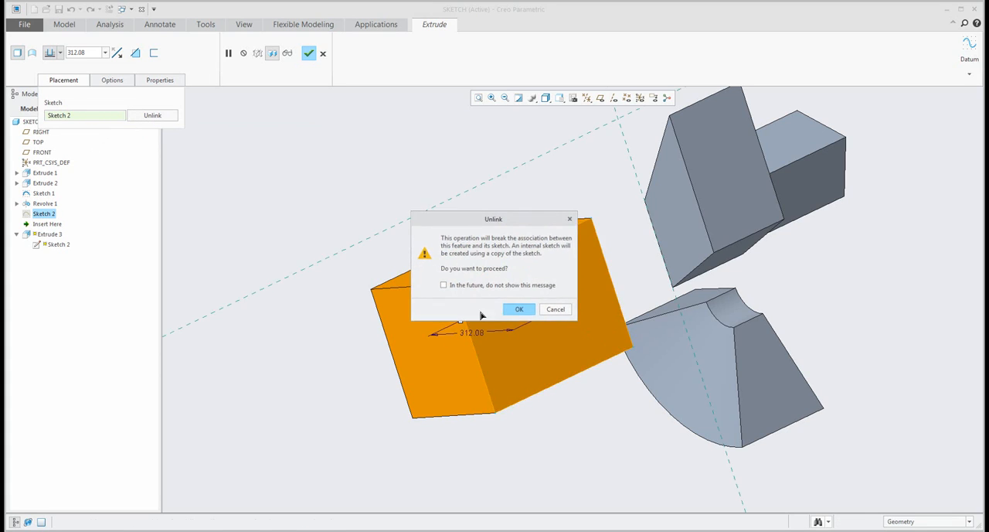
pyautogui.click(516, 308)
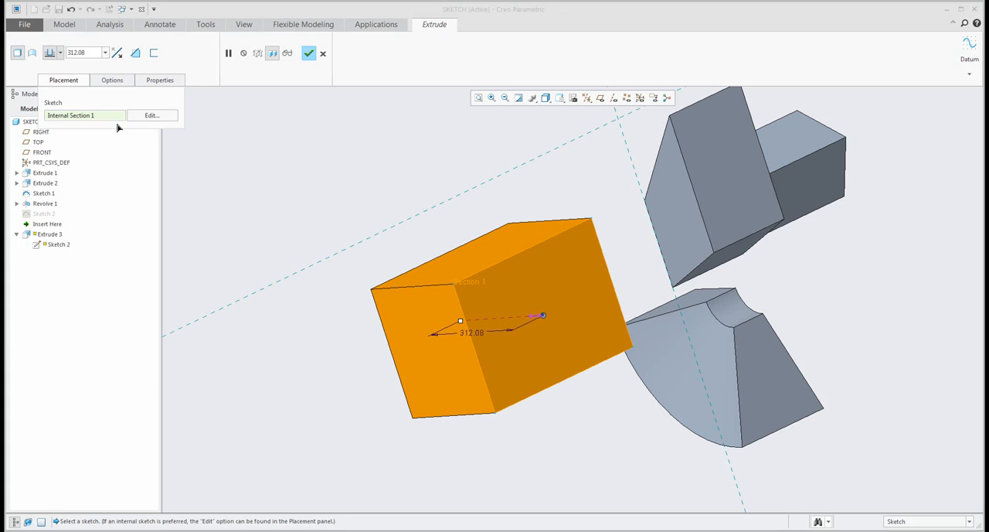
pyautogui.click(307, 54)
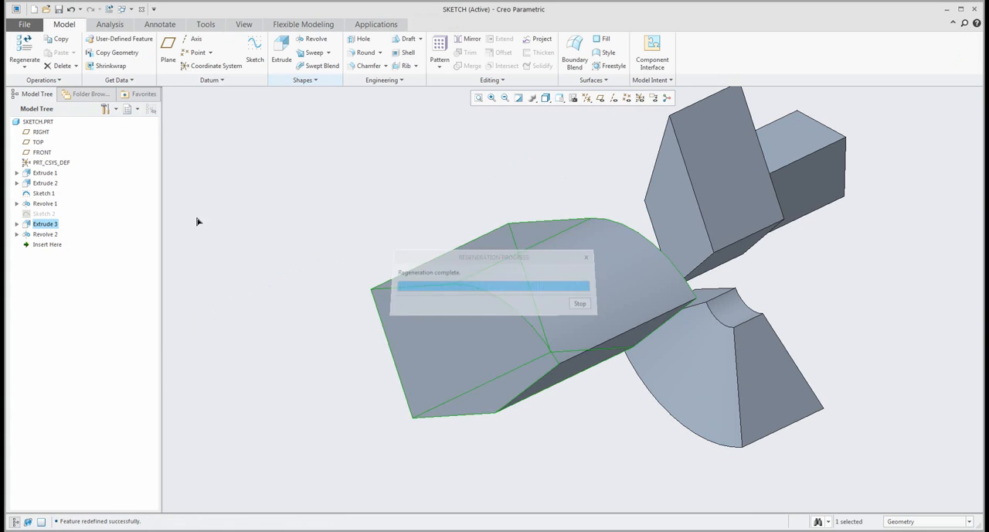
# - Edit Extrude 3's internal section in the model, moving a corner to resize its rectangle to about 322 by 248
pyautogui.click(52, 234)
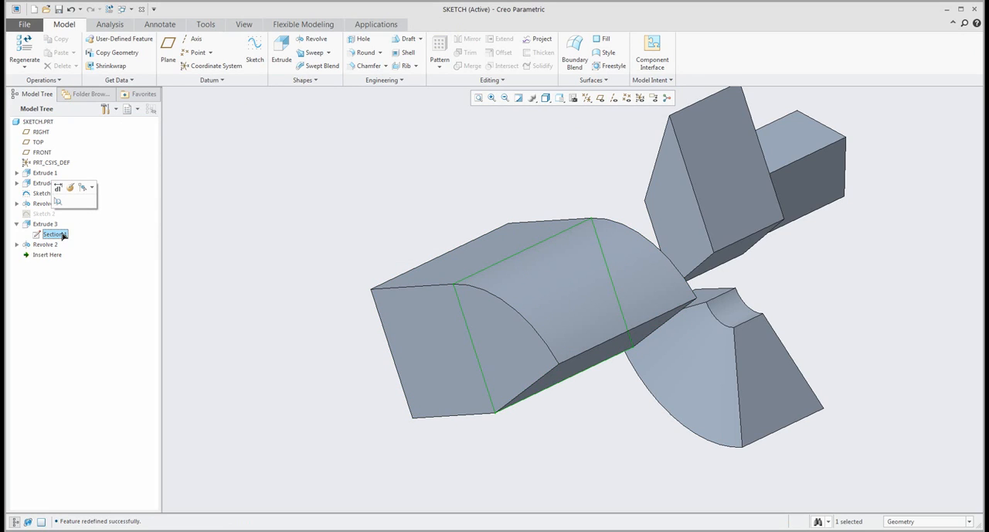
pyautogui.click(225, 257)
pyautogui.rightClick(47, 235)
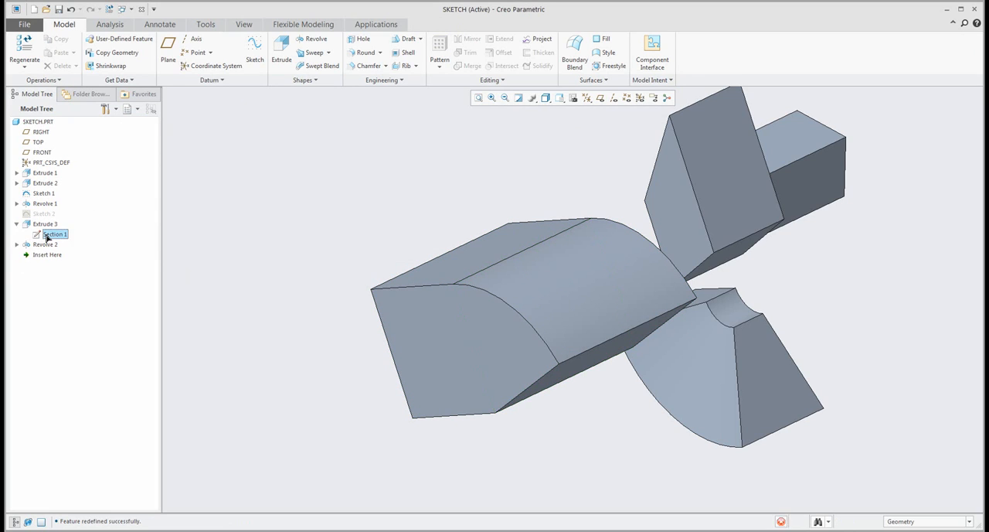
pyautogui.click(53, 201)
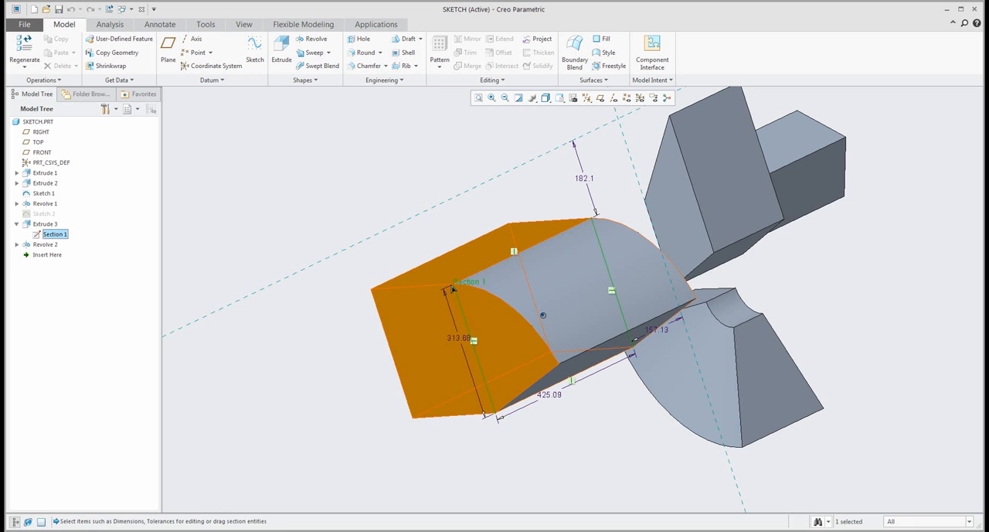
pyautogui.moveTo(453, 288); pyautogui.dragTo(495, 295)
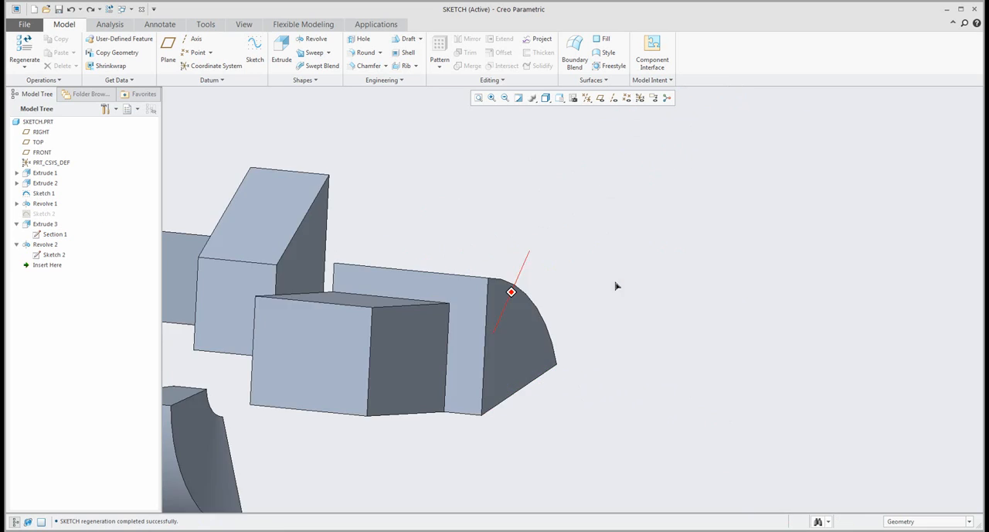
pyautogui.moveTo(615, 282); pyautogui.dragTo(599, 287, button='middle')
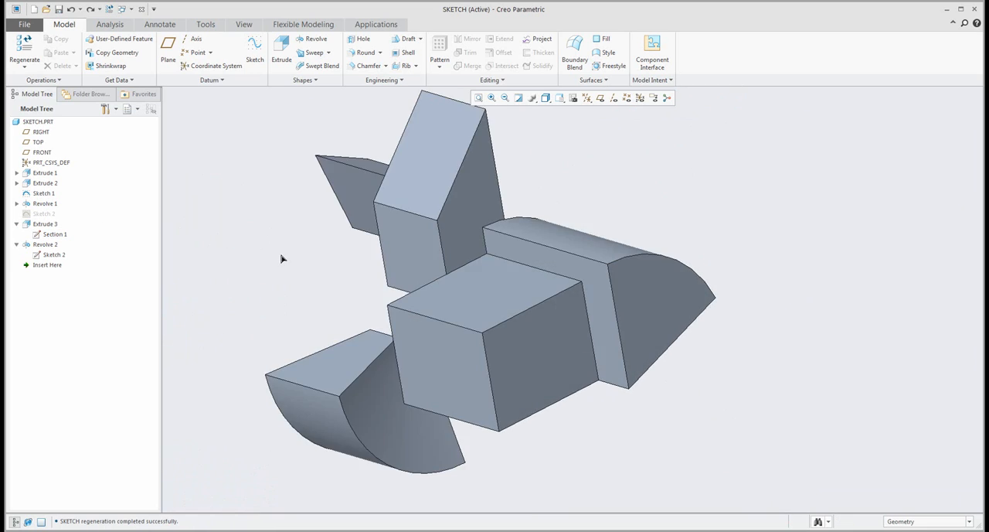
pyautogui.moveTo(281, 258)
pyautogui.mouseDown(button='middle')
pyautogui.moveTo(519, 302)
pyautogui.moveTo(451, 307)
pyautogui.moveTo(506, 358)
pyautogui.moveTo(428, 322)
pyautogui.moveTo(438, 312)
pyautogui.moveTo(430, 326)
pyautogui.moveTo(474, 310)
pyautogui.moveTo(523, 327)
pyautogui.moveTo(688, 324)
pyautogui.moveTo(639, 312)
pyautogui.moveTo(258, 337)
pyautogui.mouseUp(button='middle')
# - Edit Sketch 2 in the model by moving a corner of its rectangle, and check the effect on the extruded and revolved bodies
pyautogui.click(48, 214)
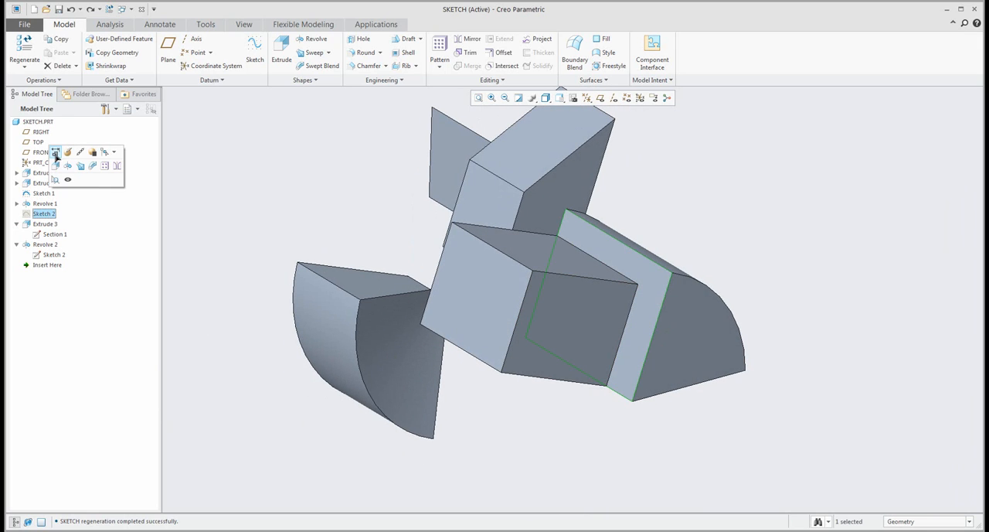
pyautogui.click(56, 154)
pyautogui.moveTo(666, 284)
pyautogui.mouseDown()
pyautogui.moveTo(607, 293)
pyautogui.moveTo(734, 282)
pyautogui.moveTo(675, 288)
pyautogui.mouseUp()
pyautogui.click(693, 232)
pyautogui.moveTo(659, 257); pyautogui.dragTo(569, 247, button='middle')
pyautogui.click(44, 214)
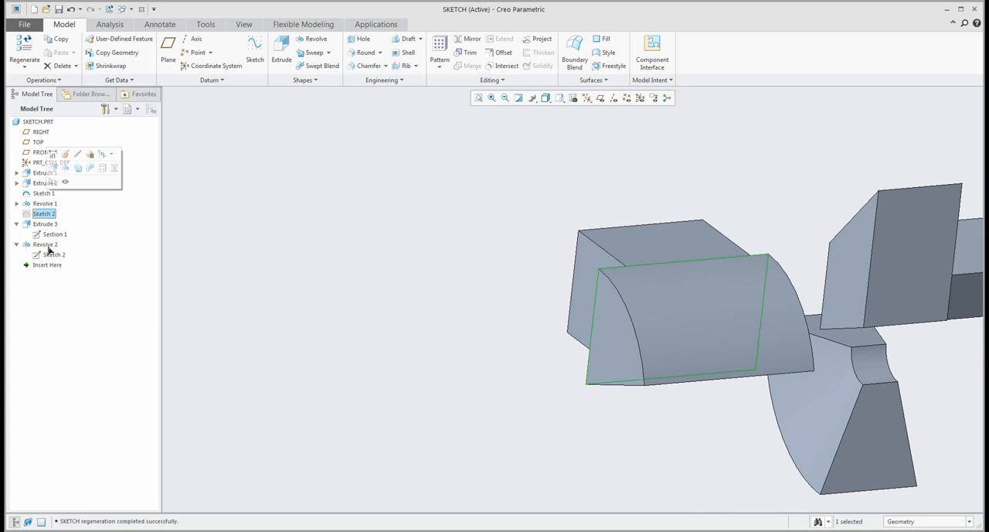
pyautogui.click(384, 269)
pyautogui.scroll(-3, 390, 264)
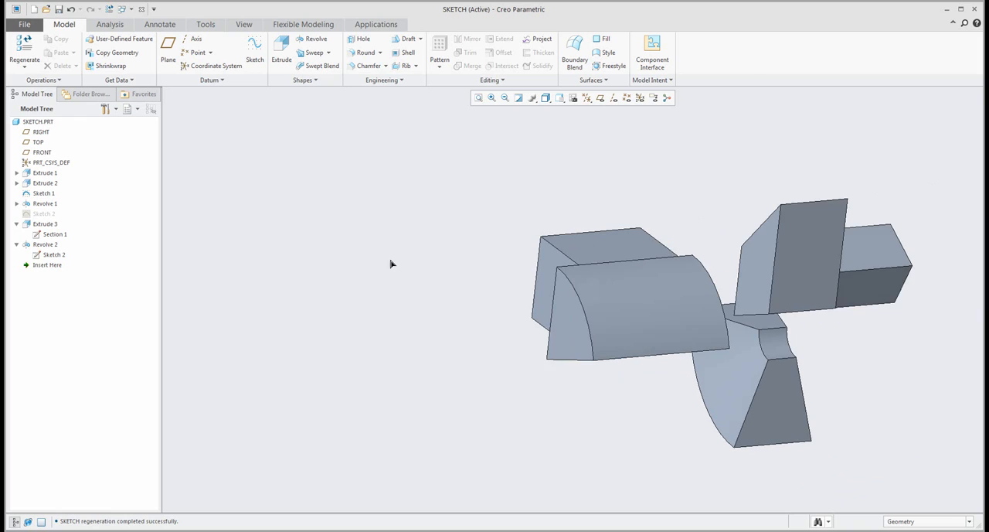
pyautogui.moveTo(391, 264)
pyautogui.mouseDown(button='middle')
pyautogui.moveTo(422, 302)
pyautogui.moveTo(438, 283)
pyautogui.moveTo(431, 303)
pyautogui.mouseUp(button='middle')
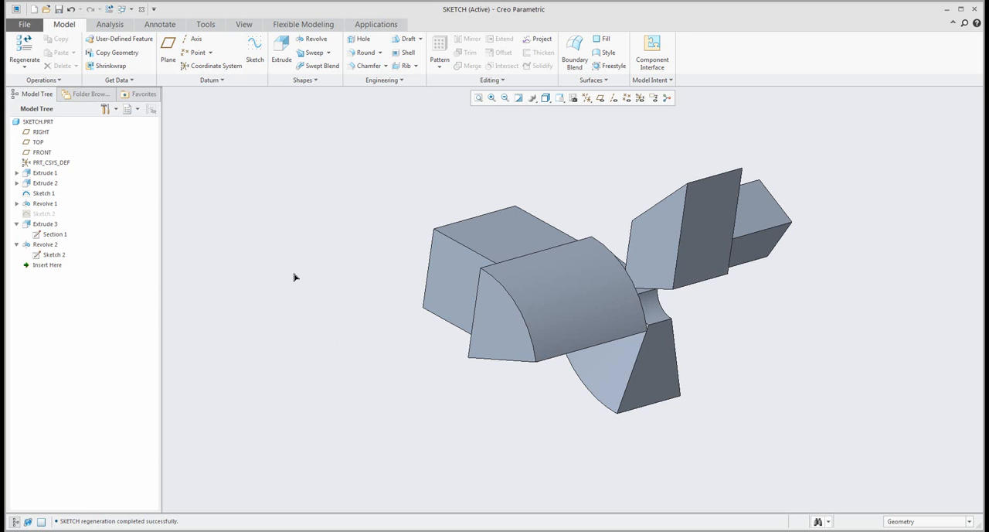
pyautogui.moveTo(368, 313)
pyautogui.mouseDown(button='middle')
pyautogui.moveTo(325, 296)
pyautogui.moveTo(273, 302)
pyautogui.moveTo(349, 330)
pyautogui.moveTo(432, 340)
pyautogui.moveTo(505, 280)
pyautogui.moveTo(479, 374)
pyautogui.moveTo(432, 363)
pyautogui.mouseUp(button='middle')
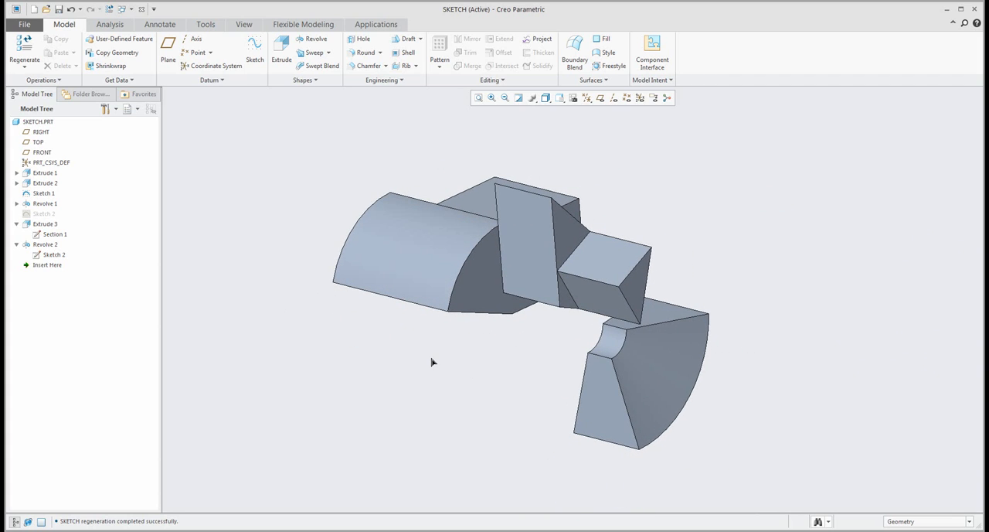
# - Start a standalone sketch on the small block's upper face and draw a rectangle about 495 by 164 beside the block
pyautogui.click(257, 48)
pyautogui.click(596, 251)
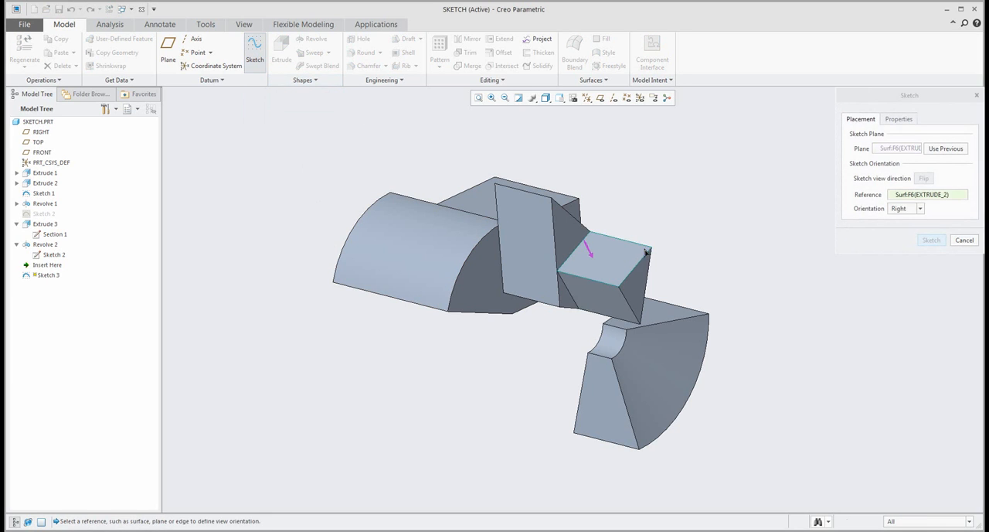
pyautogui.middleClick(610, 262)
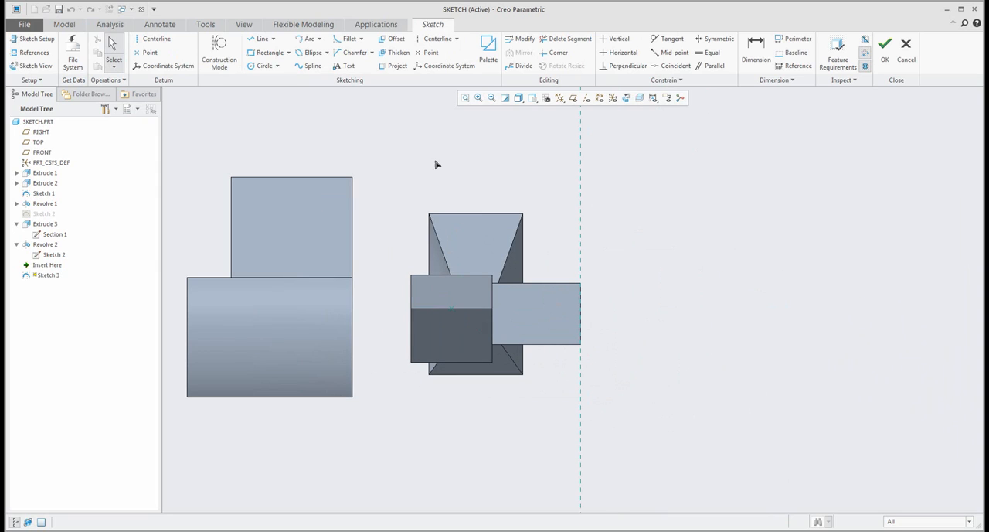
pyautogui.click(268, 52)
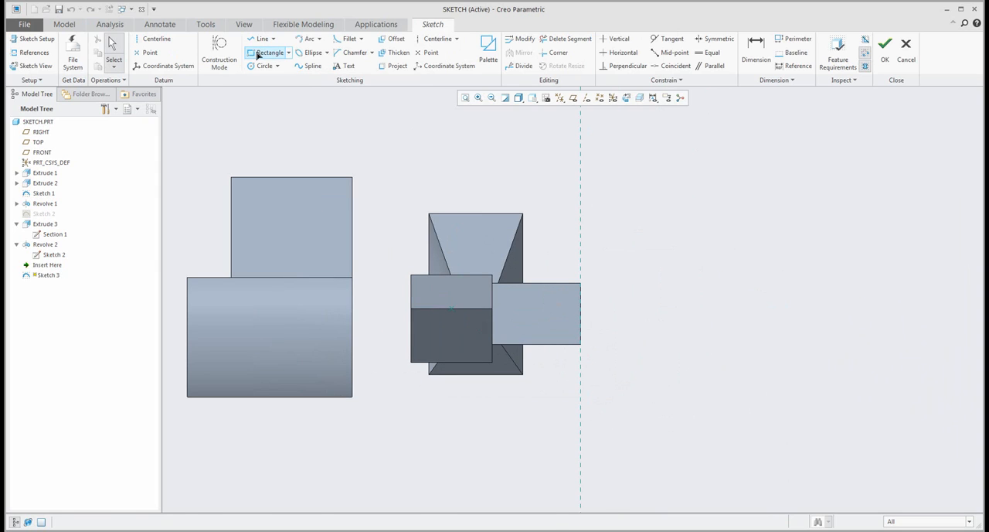
pyautogui.click(634, 247)
pyautogui.click(820, 307)
pyautogui.middleClick(724, 214)
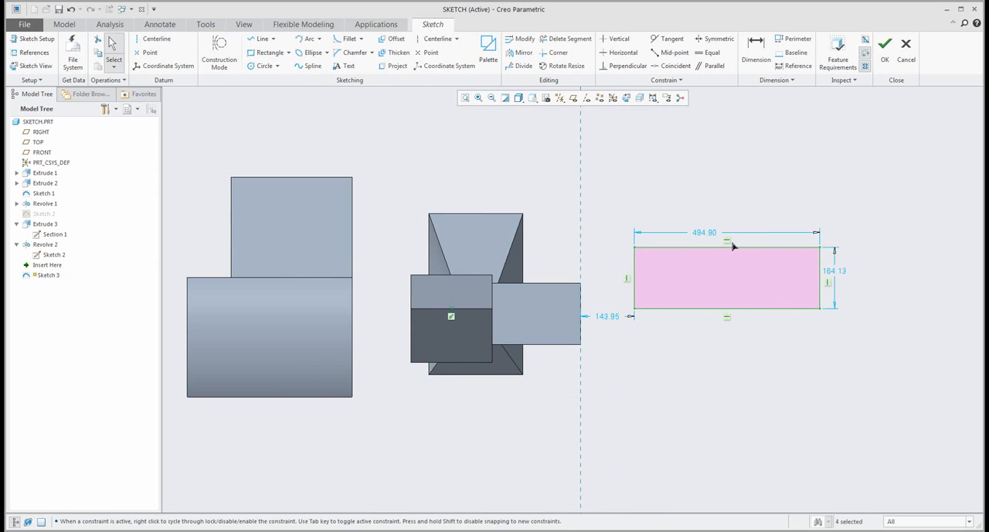
# - Draw a line about 305 long overlapping the rectangle's upper edge, and finish the sketch
pyautogui.scroll(2, 733, 246)
pyautogui.press('l')
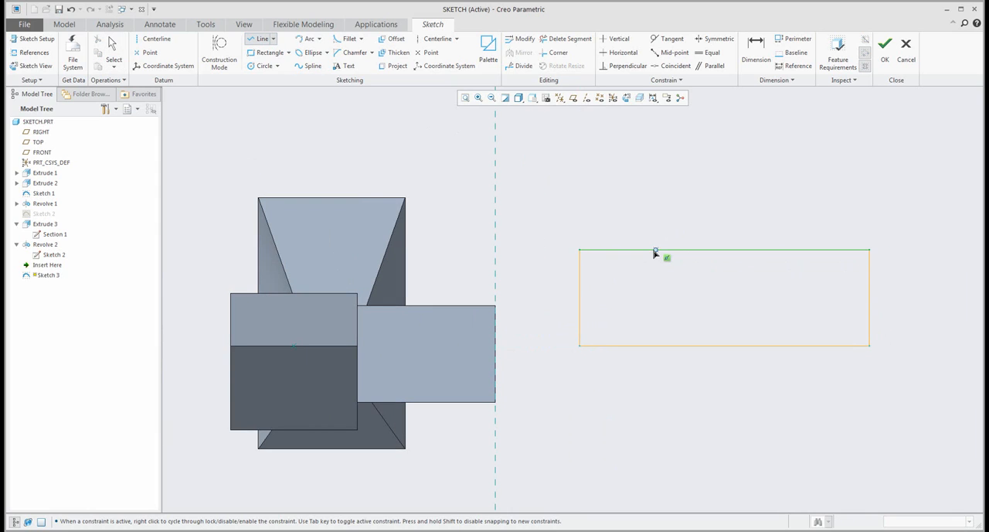
pyautogui.click(653, 250)
pyautogui.click(831, 251)
pyautogui.middleClick(735, 197)
pyautogui.click(704, 177)
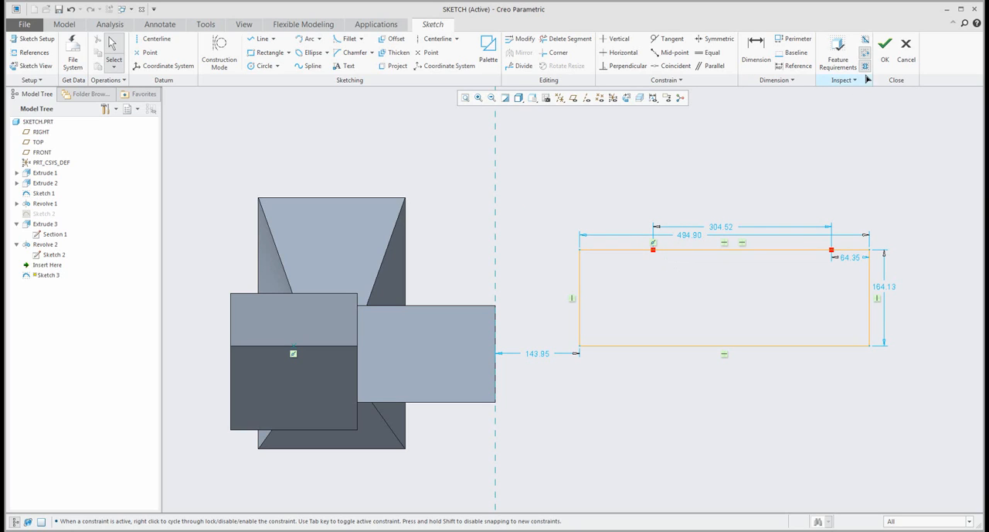
pyautogui.click(885, 45)
pyautogui.moveTo(619, 216)
pyautogui.mouseDown(button='middle')
pyautogui.moveTo(619, 196)
pyautogui.moveTo(430, 290)
pyautogui.mouseUp(button='middle')
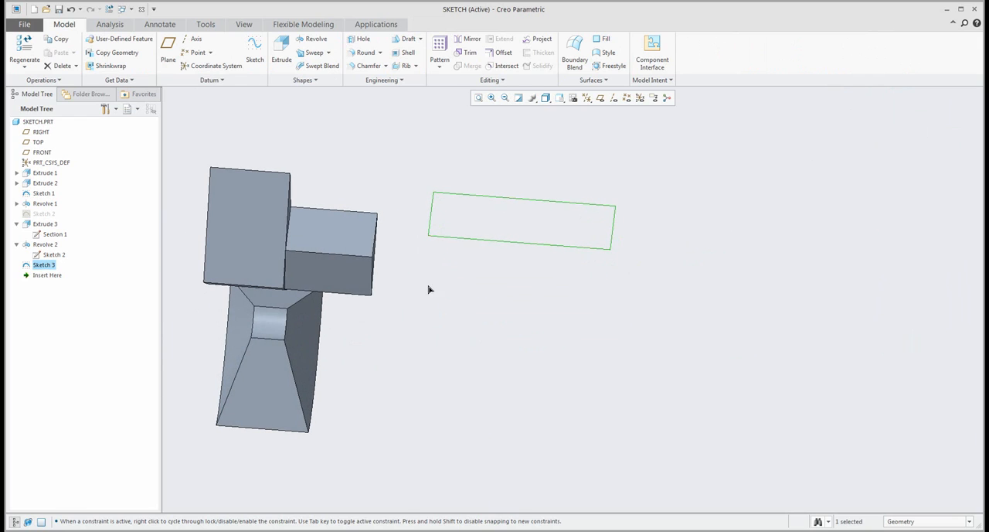
# - Try to extrude the standalone sketch that contains the overlapping line
pyautogui.click(597, 295)
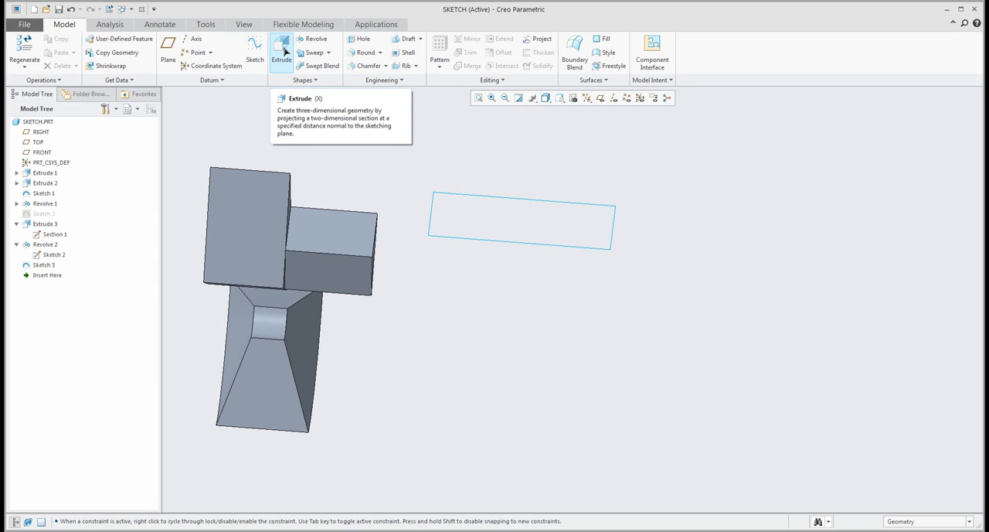
pyautogui.click(282, 51)
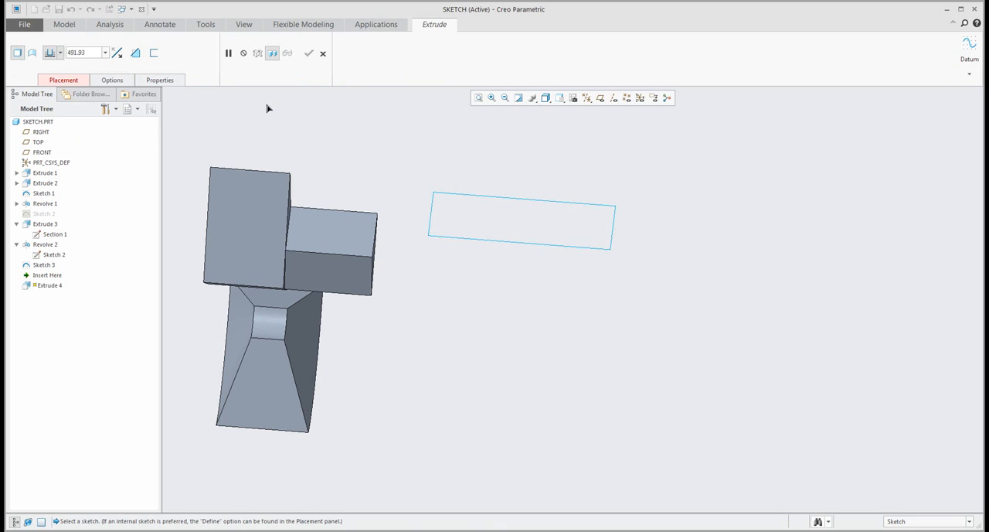
pyautogui.click(323, 53)
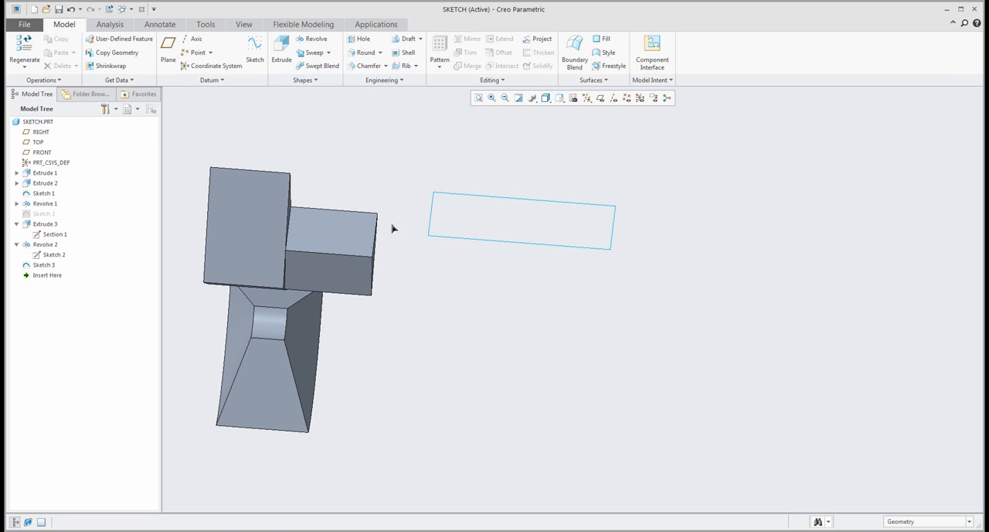
# - Reopen Sketch 3 for editing and inspect it for overlapping geometry
pyautogui.click(44, 265)
pyautogui.click(67, 203)
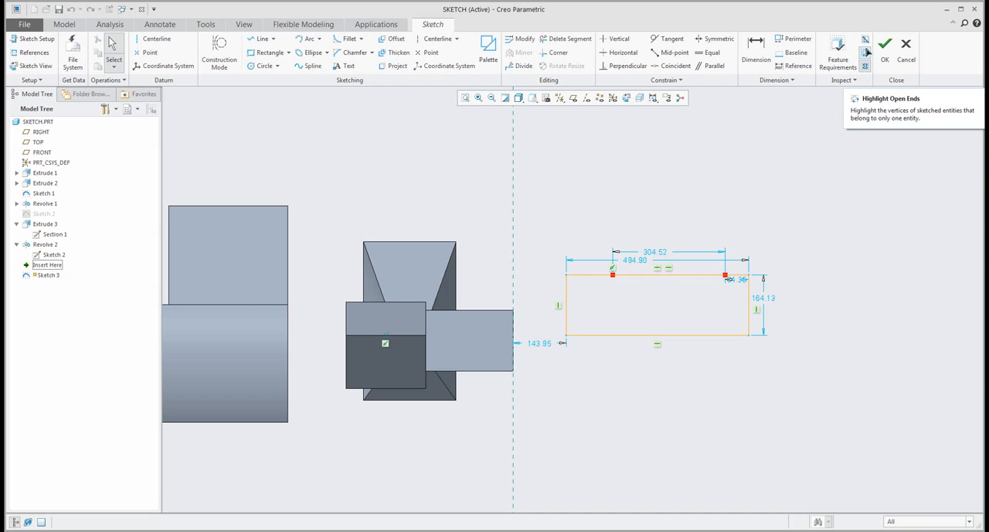
pyautogui.scroll(4, 735, 249)
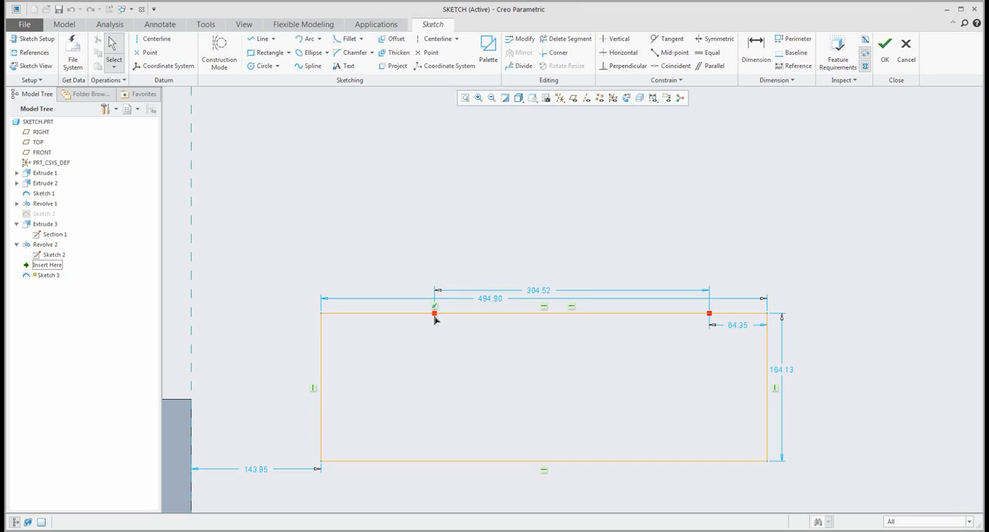
pyautogui.click(866, 41)
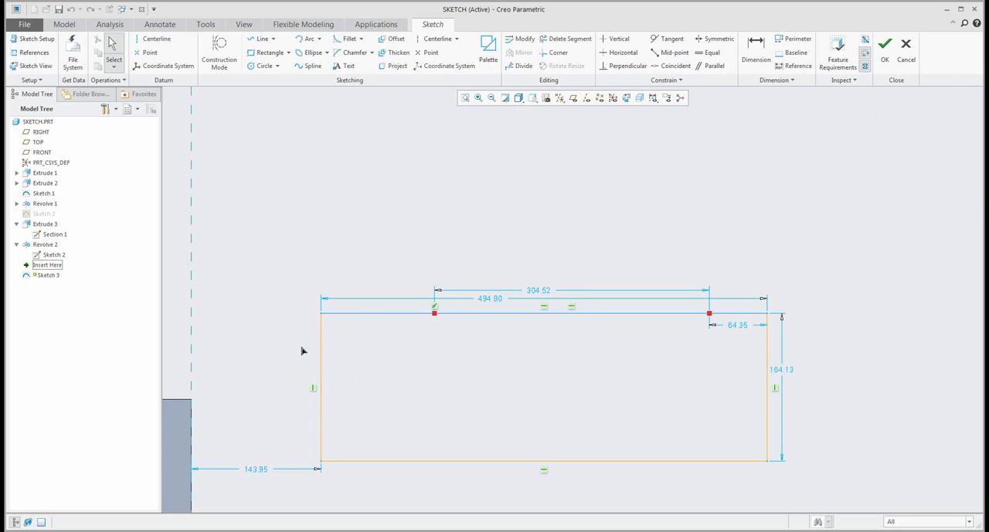
# - Delete the line overlapping the rectangle's upper edge and check the section with closed-loop shading
pyautogui.click(473, 317)
pyautogui.click(473, 317)
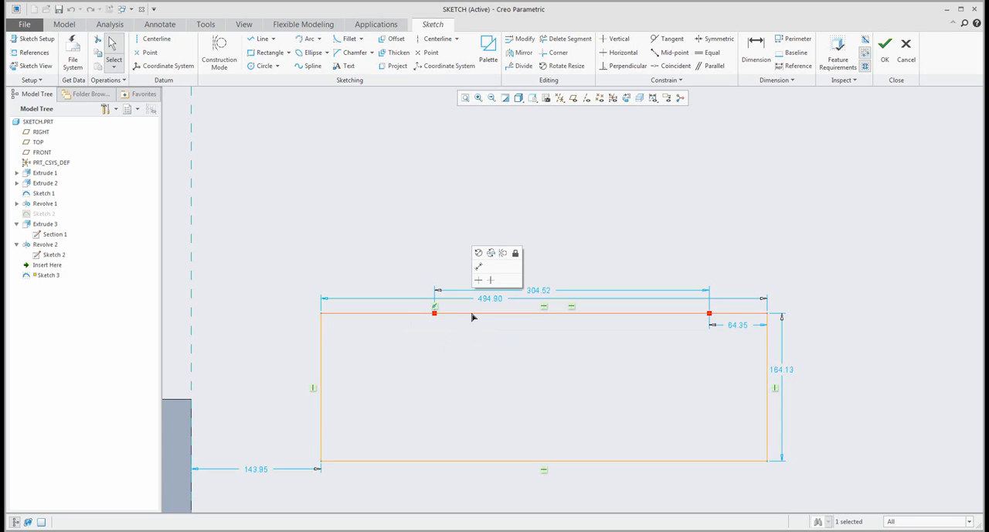
pyautogui.press('Delete')
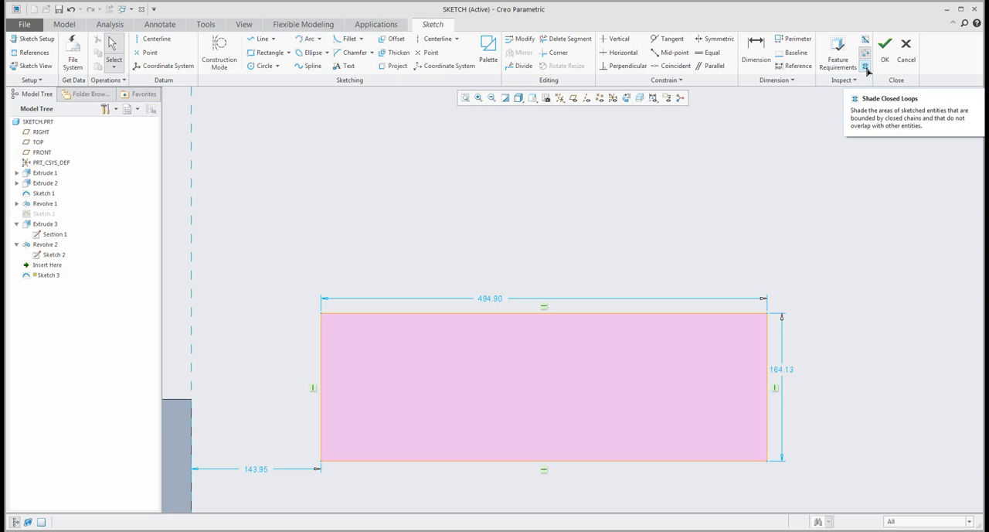
pyautogui.click(867, 68)
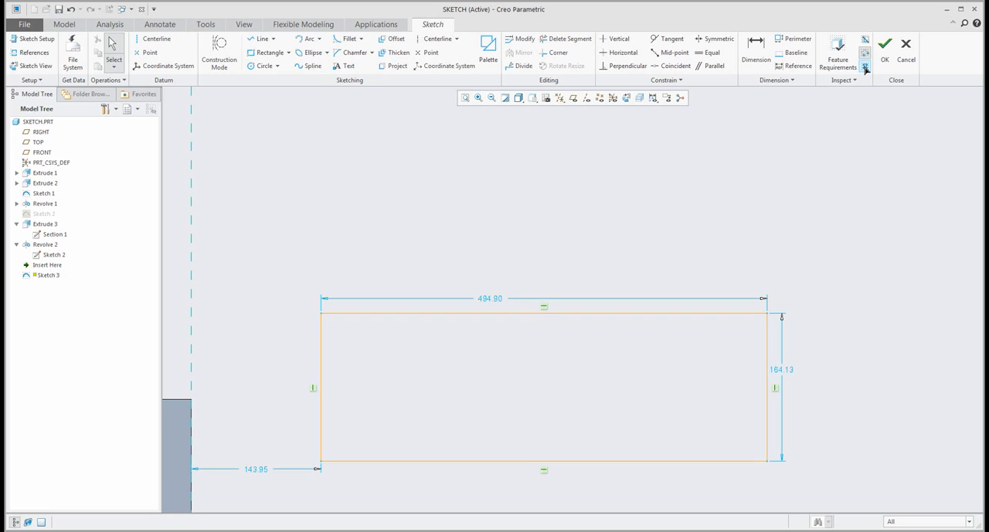
pyautogui.click(866, 68)
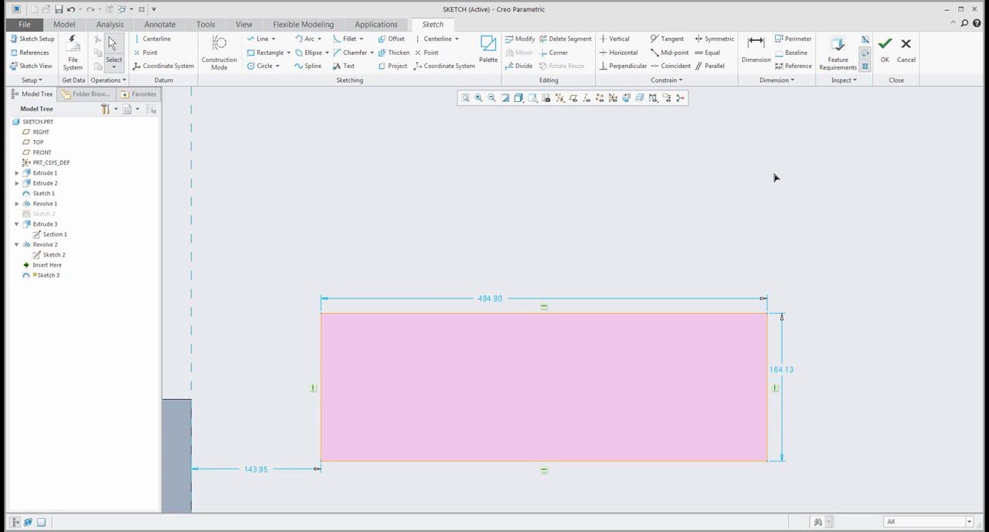
# - Draw a circle about 111 in diameter inside the rectangle, toward the end nearest the block
pyautogui.scroll(2, 484, 219)
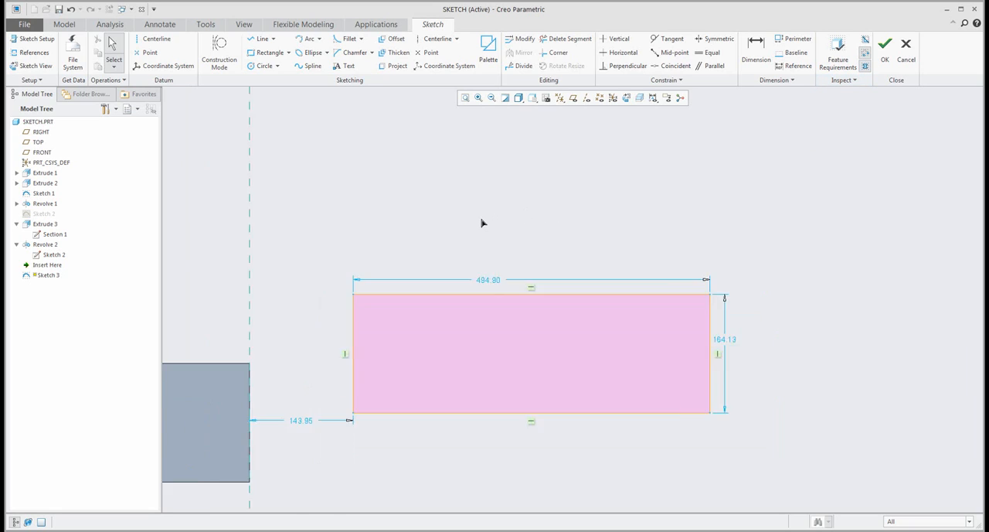
pyautogui.moveTo(489, 236)
pyautogui.mouseDown(button='middle')
pyautogui.moveTo(496, 191)
pyautogui.moveTo(478, 212)
pyautogui.moveTo(471, 266)
pyautogui.mouseUp(button='middle')
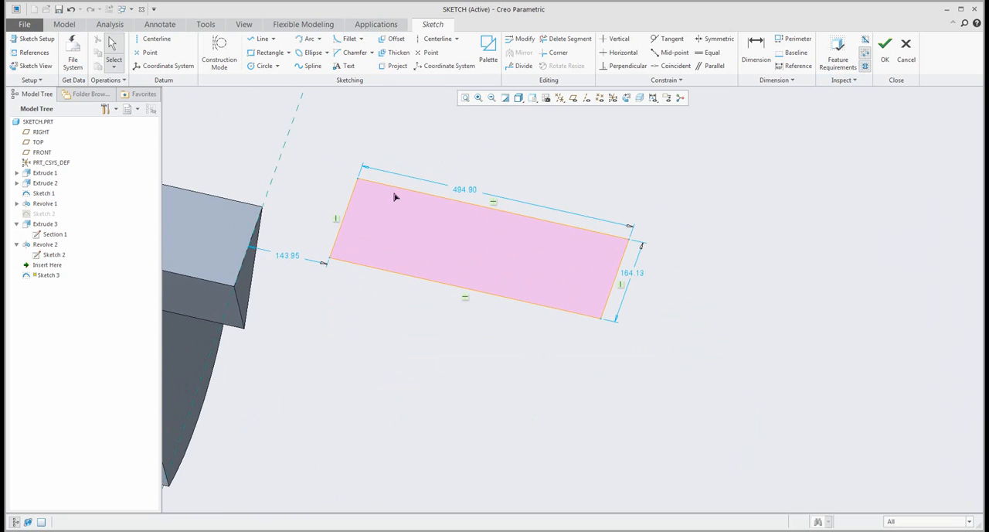
pyautogui.scroll(-2, 377, 172)
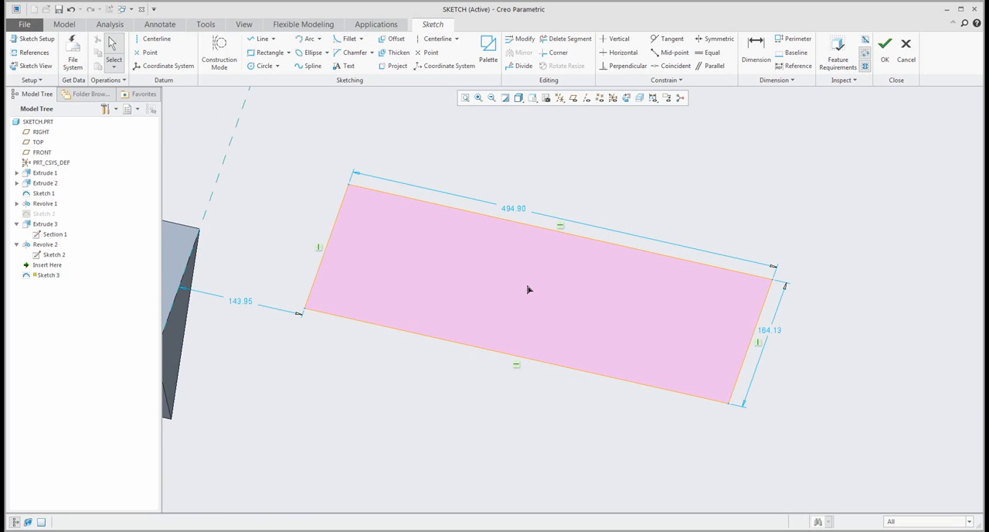
pyautogui.click(259, 70)
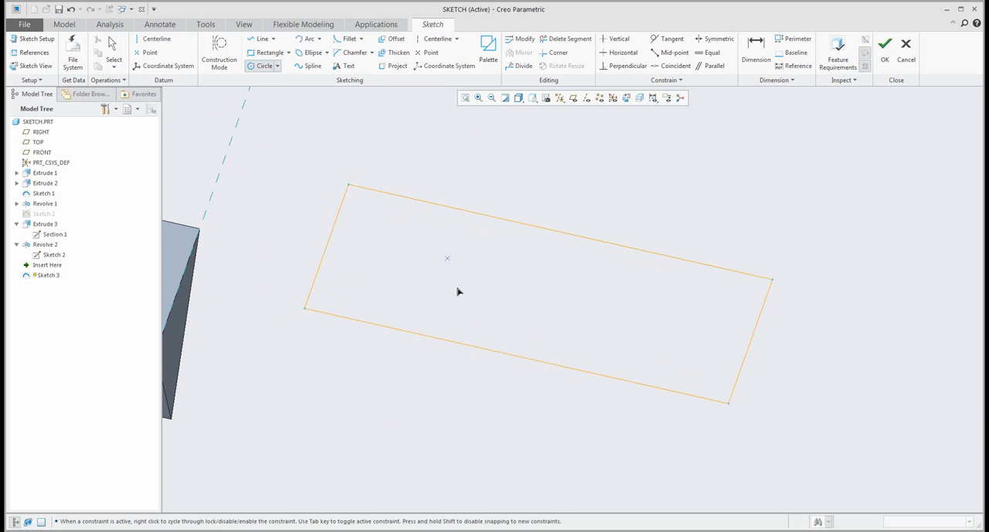
pyautogui.click(464, 273)
pyautogui.click(457, 235)
pyautogui.middleClick(552, 174)
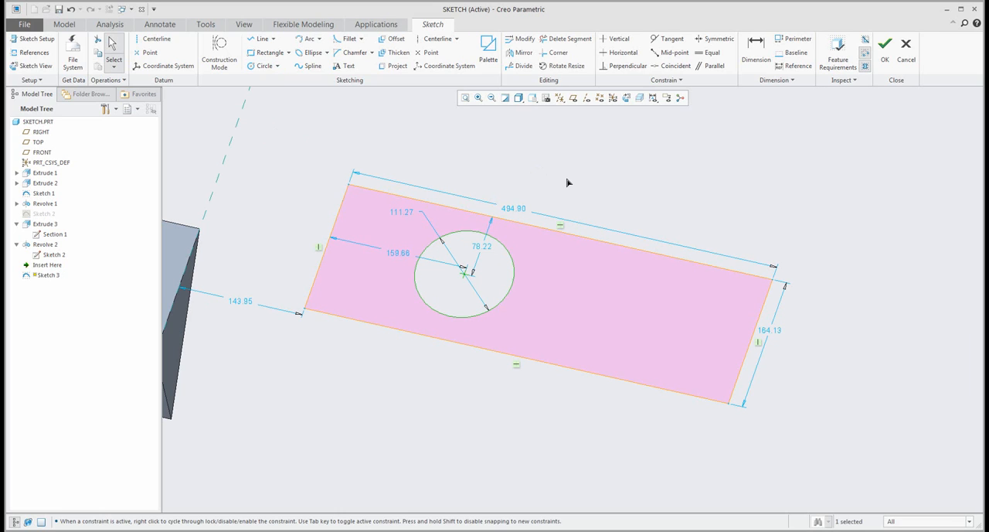
# - Check the circle for overlap across the rectangle's upper edge, and reposition it inside, about 178 from the near short edge and 77 from the upper edge
pyautogui.moveTo(466, 274); pyautogui.dragTo(476, 244)
pyautogui.click(648, 175)
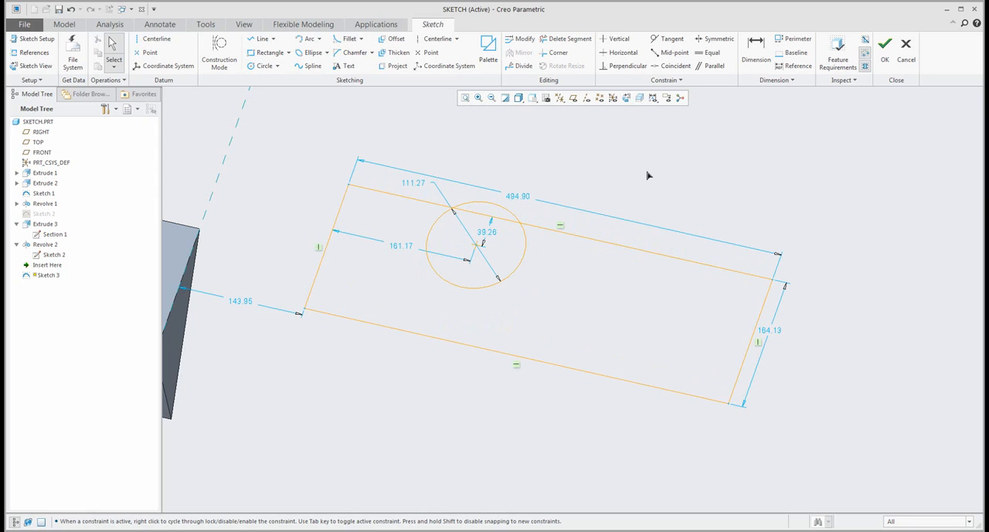
pyautogui.click(866, 41)
pyautogui.moveTo(477, 245); pyautogui.dragTo(479, 272)
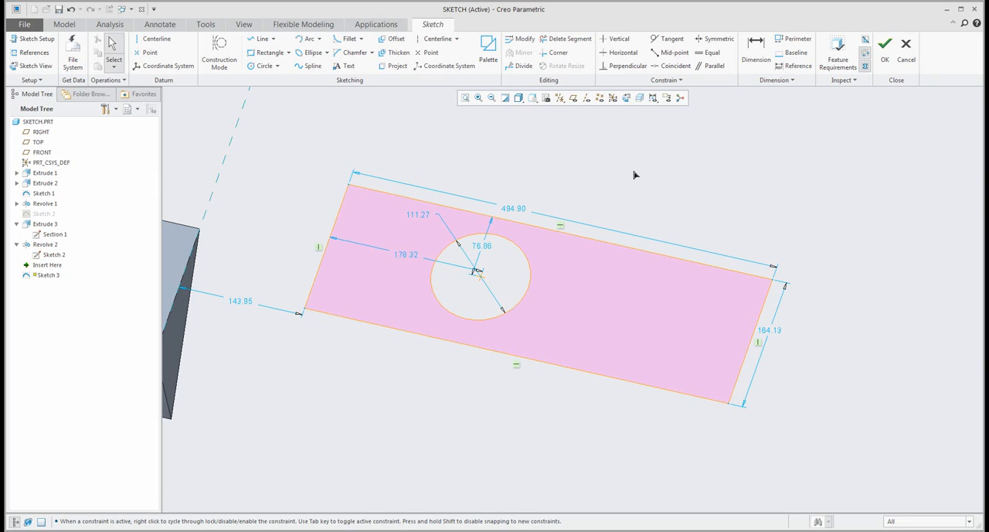
# - Finish the sketch and extrude the rectangle with its circular hole upward about 187
pyautogui.click(885, 52)
pyautogui.moveTo(616, 219)
pyautogui.mouseDown(button='middle')
pyautogui.moveTo(612, 212)
pyautogui.moveTo(590, 229)
pyautogui.moveTo(506, 206)
pyautogui.mouseUp(button='middle')
pyautogui.click(281, 50)
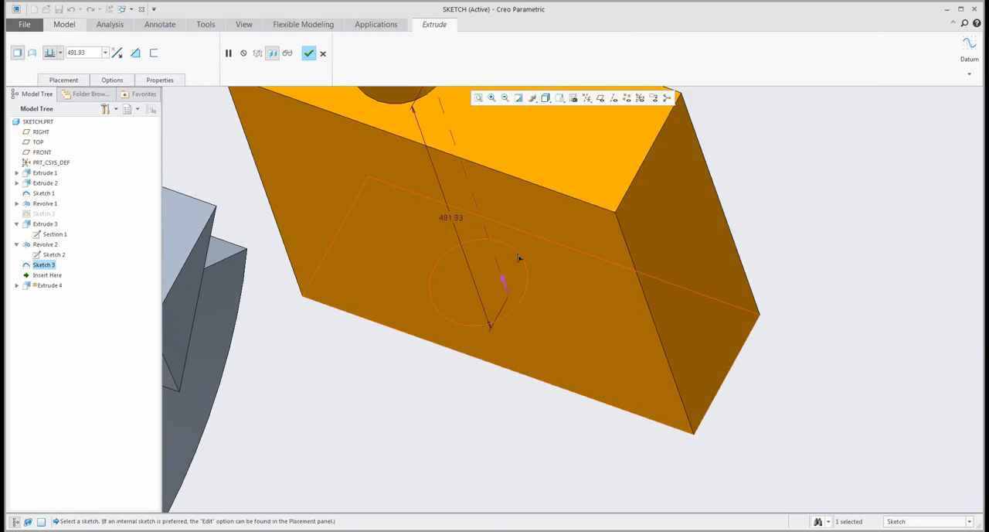
pyautogui.scroll(-3, 507, 287)
pyautogui.moveTo(522, 223); pyautogui.dragTo(542, 278)
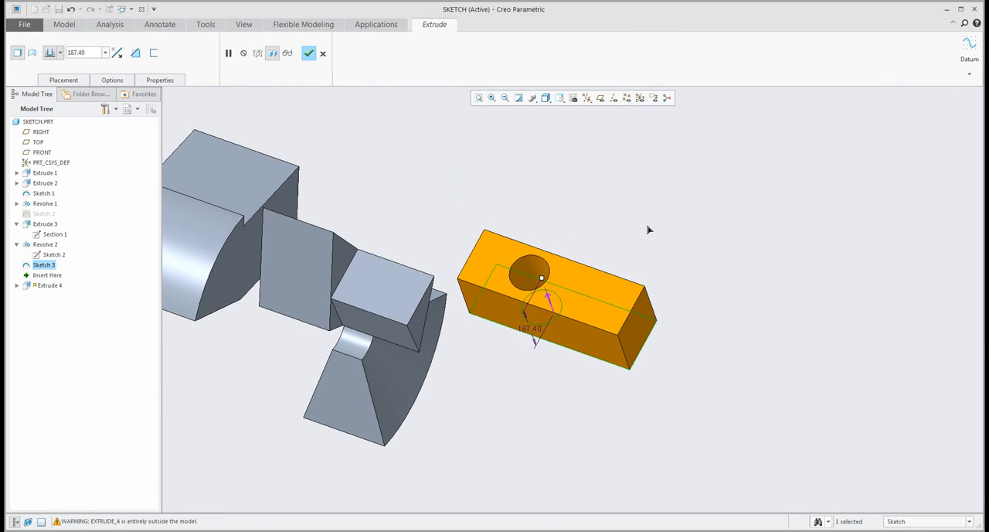
pyautogui.middleClick(652, 230)
pyautogui.moveTo(608, 239)
pyautogui.mouseDown(button='middle')
pyautogui.moveTo(660, 276)
pyautogui.moveTo(601, 316)
pyautogui.moveTo(640, 329)
pyautogui.moveTo(570, 281)
pyautogui.moveTo(609, 238)
pyautogui.mouseUp(button='middle')
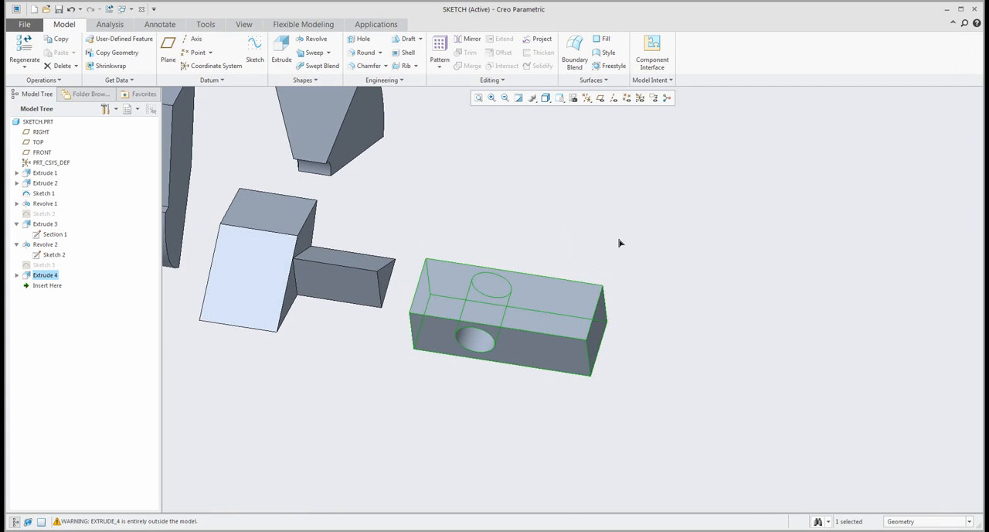